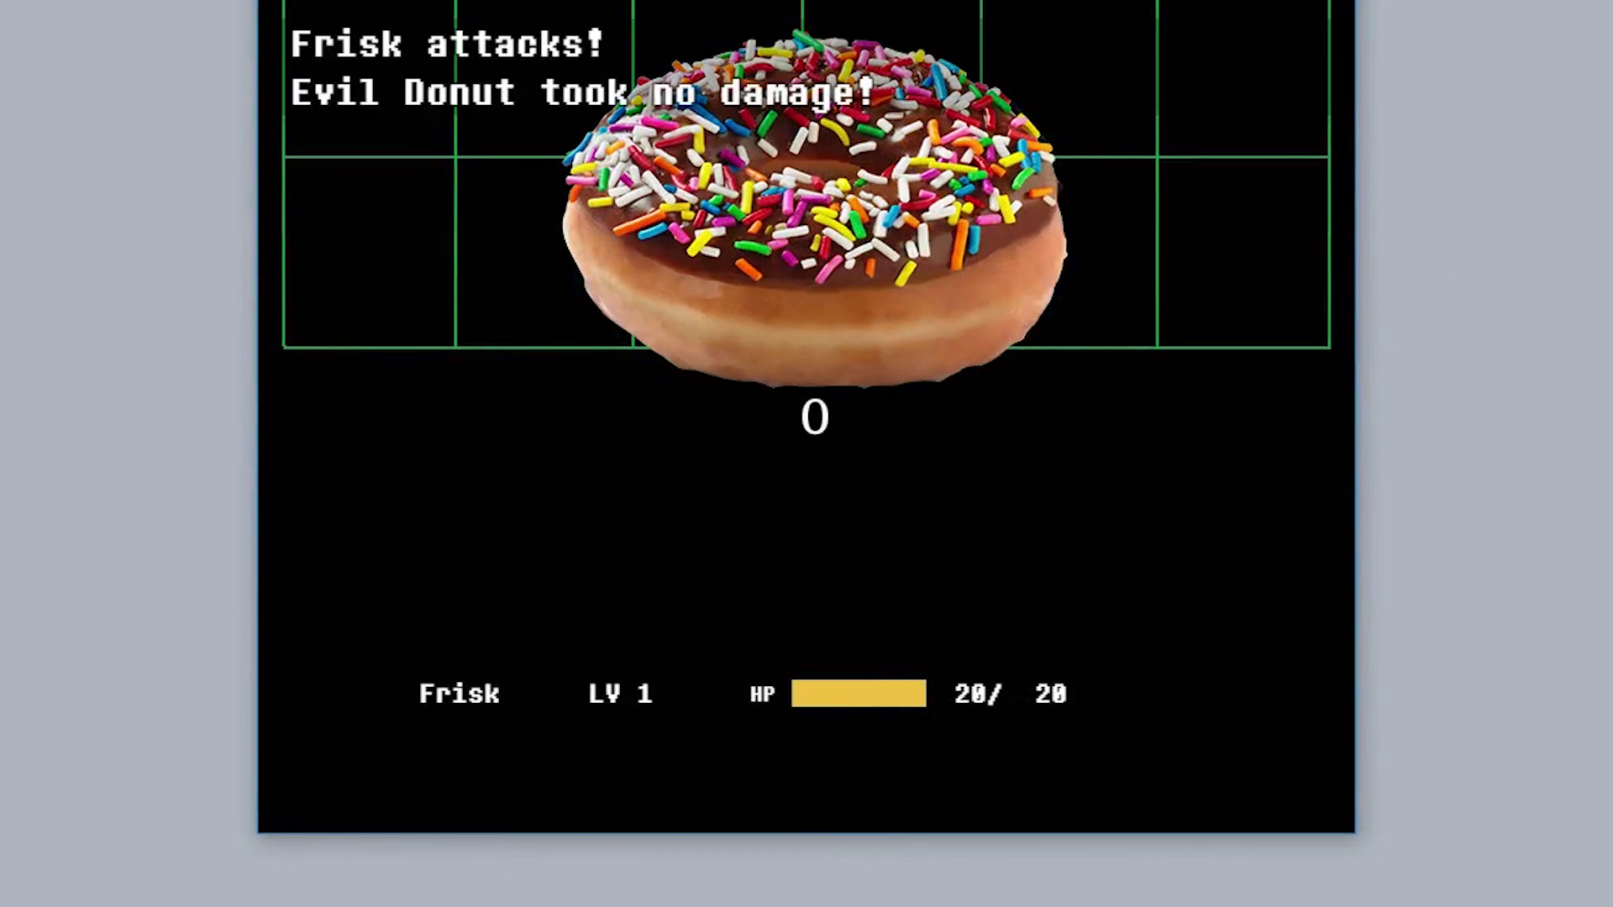
Steer the red heart around the battle box to dodge the Evil Donut's sprinkles
{"action": "key", "text": "Left"}
{"action": "key", "text": "Up"}
{"action": "key", "text": "Right"}
{"action": "key", "text": "Down"}
{"action": "key", "text": "Left"}
{"action": "key", "text": "Up"}
{"action": "key", "text": "Right"}
{"action": "key", "text": "Down"}
{"action": "key", "text": "Left"}
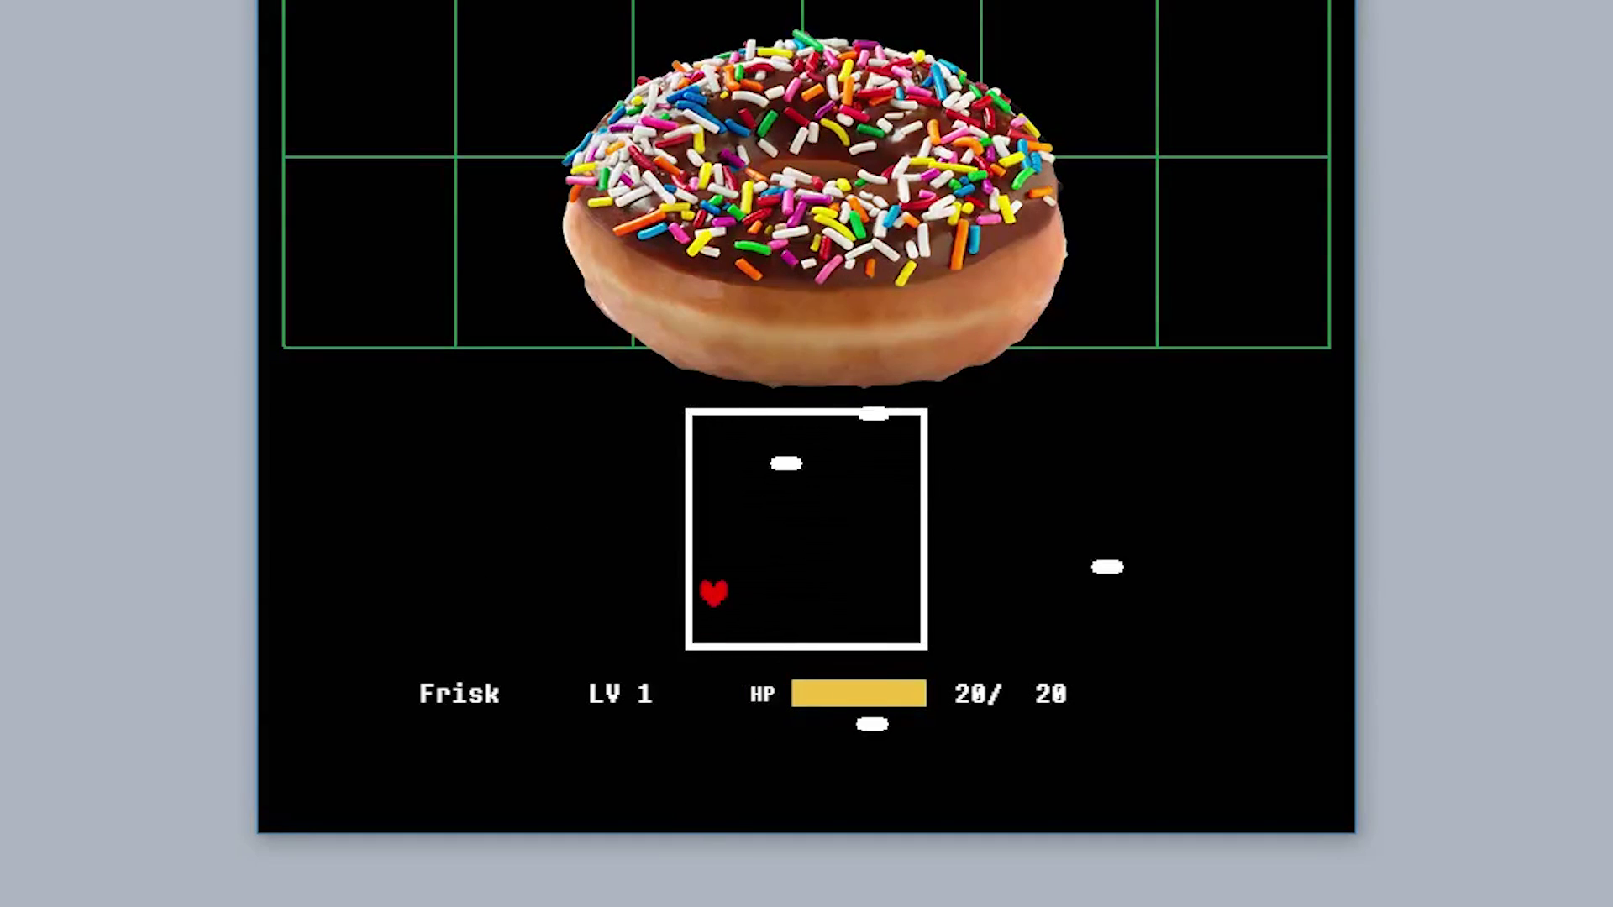
{"action": "key", "text": "Right"}
{"action": "key", "text": "Down"}
{"action": "key", "text": "Right"}
{"action": "key", "text": "Up"}
{"action": "key", "text": "Left"}
{"action": "key", "text": "Left"}
{"action": "key", "text": "Right"}
{"action": "key", "text": "Down"}
{"action": "key", "text": "Up"}
{"action": "key", "text": "Left"}
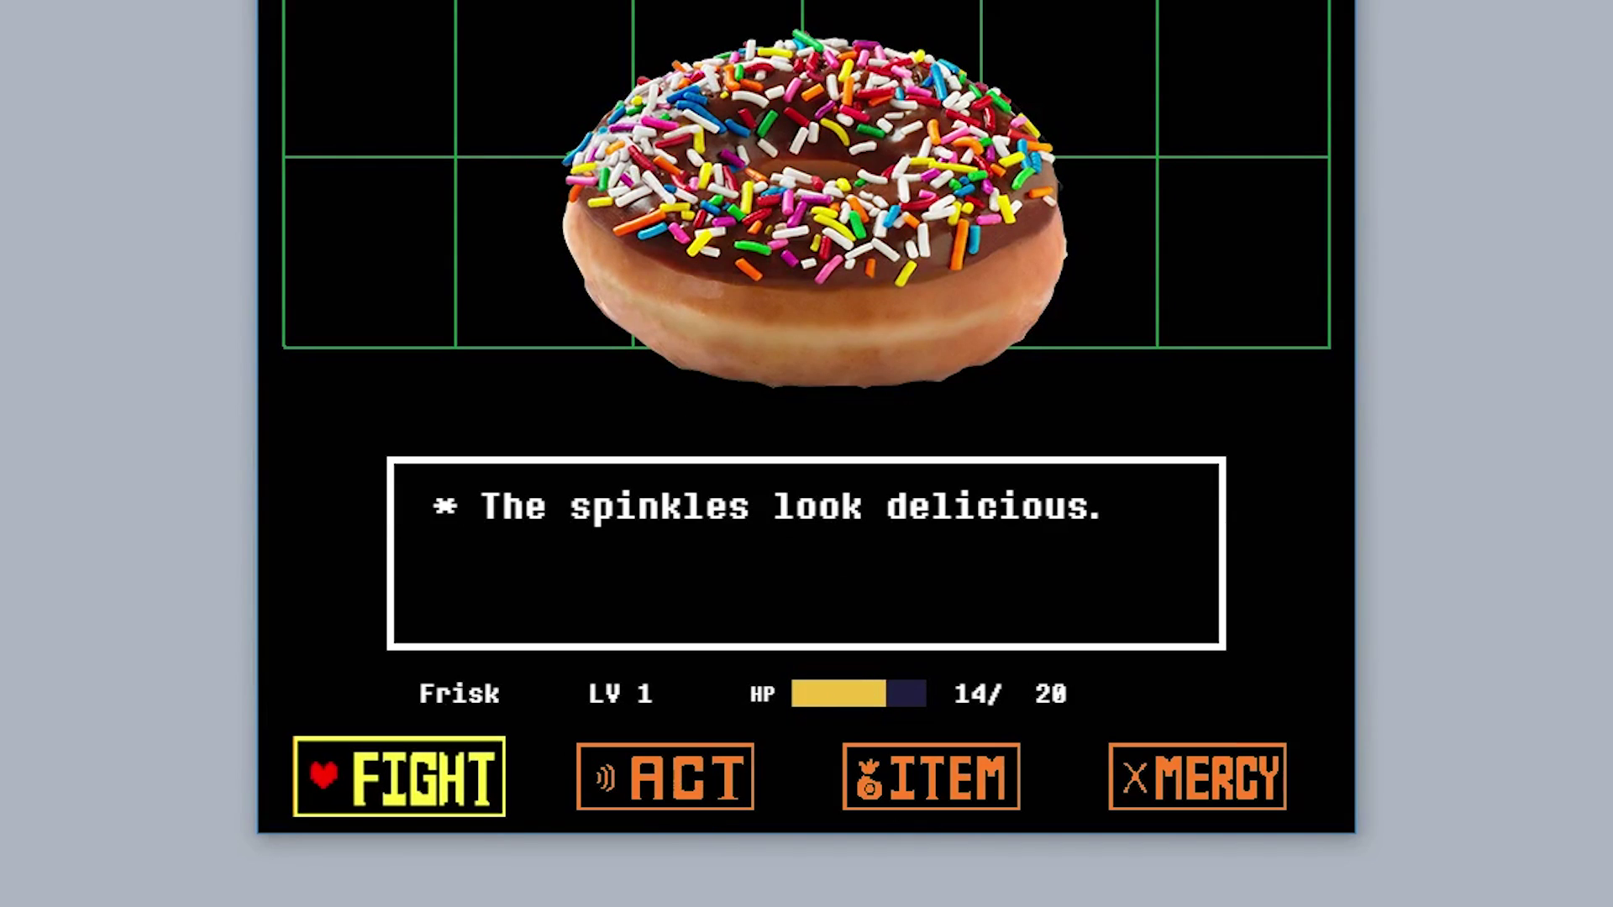
Choose FIGHT from the battle commands to attack the Evil Donut
{"action": "key", "text": "Right"}
{"action": "key", "text": "Right"}
{"action": "key", "text": "Left"}
{"action": "key", "text": "Left"}
{"action": "key", "text": "Return"}
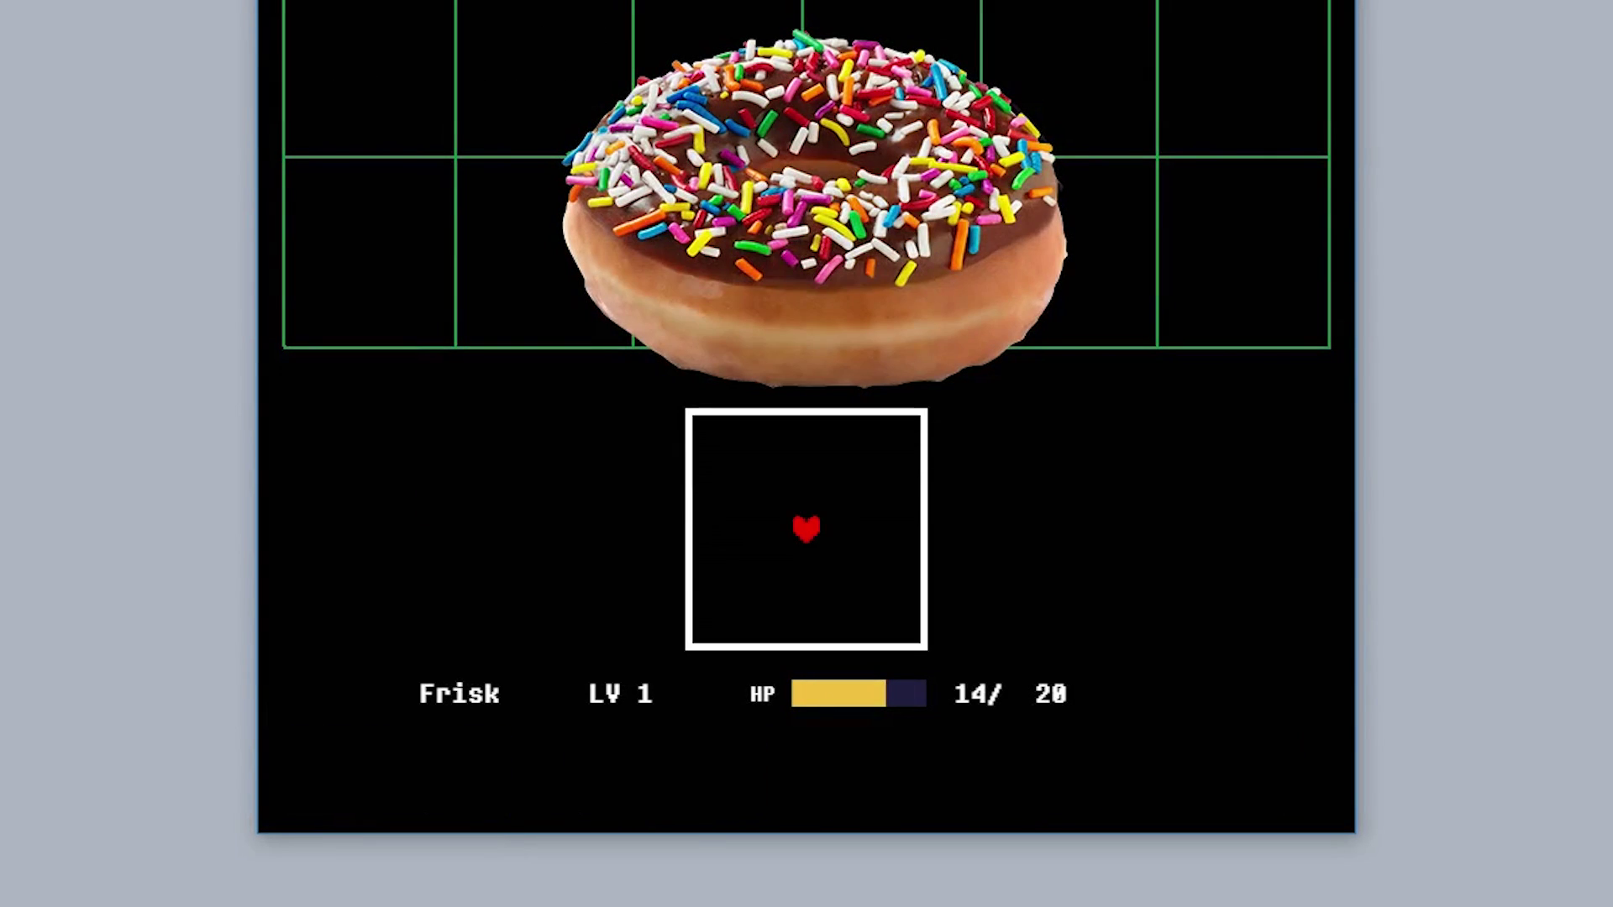
Dodge the Evil Donut's following wave of falling sprinkles with the red heart
{"action": "key", "text": "Down"}
{"action": "key", "text": "Up"}
{"action": "key", "text": "Left"}
{"action": "key", "text": "Right"}
{"action": "key", "text": "Down"}
{"action": "key", "text": "Up"}
{"action": "key", "text": "Left"}
{"action": "key", "text": "Left"}
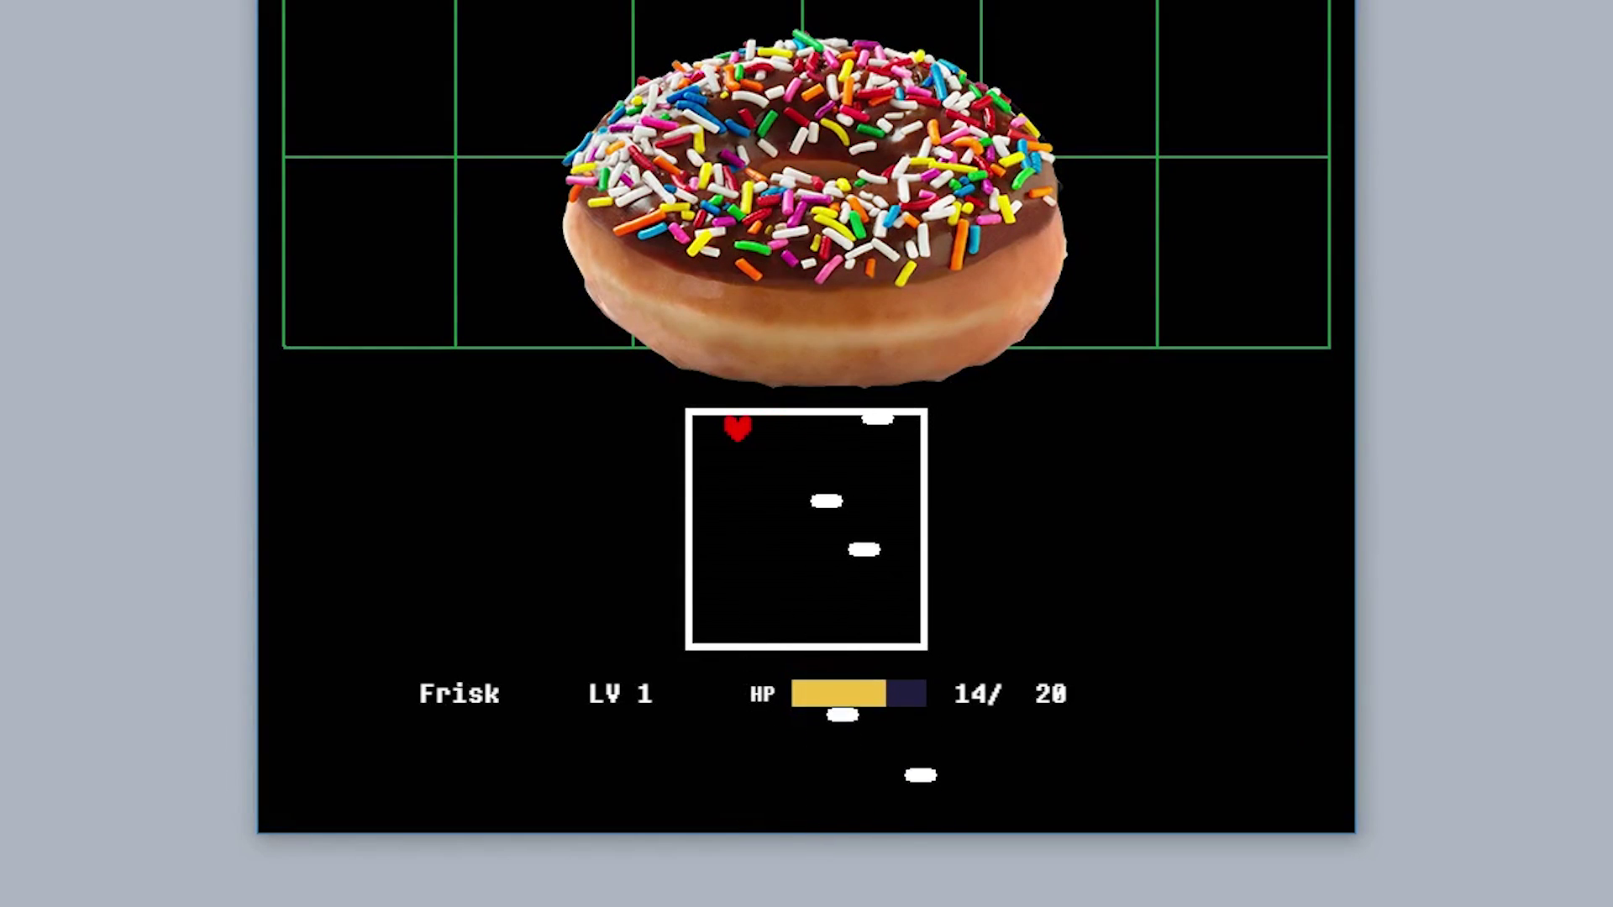
{"action": "key", "text": "Right"}
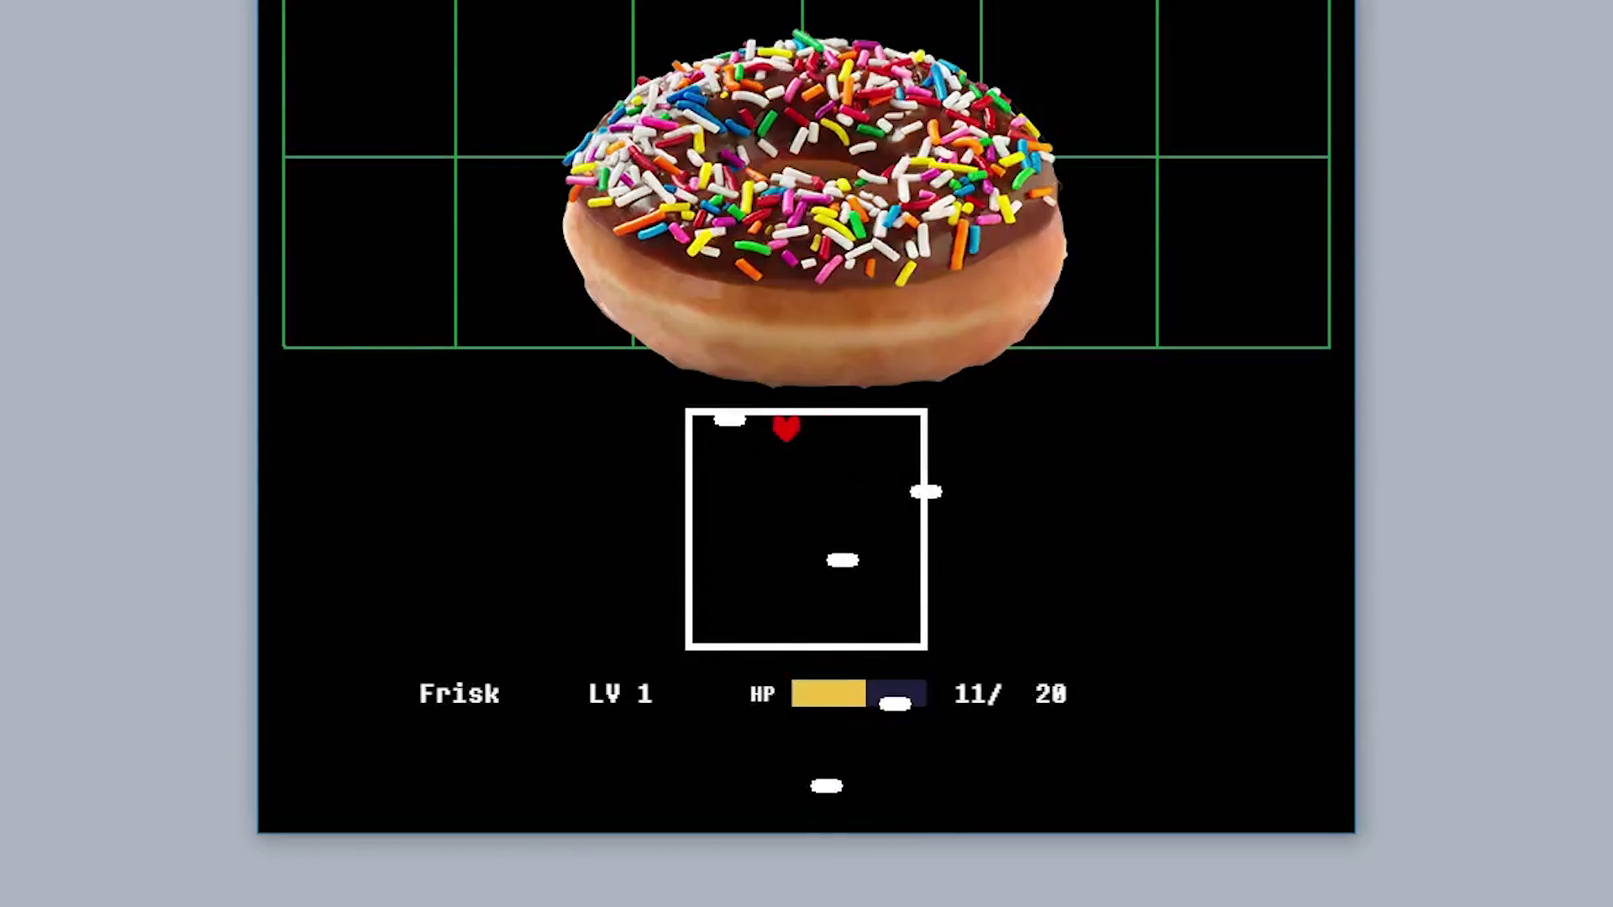
{"action": "key", "text": "Right"}
{"action": "key", "text": "Left"}
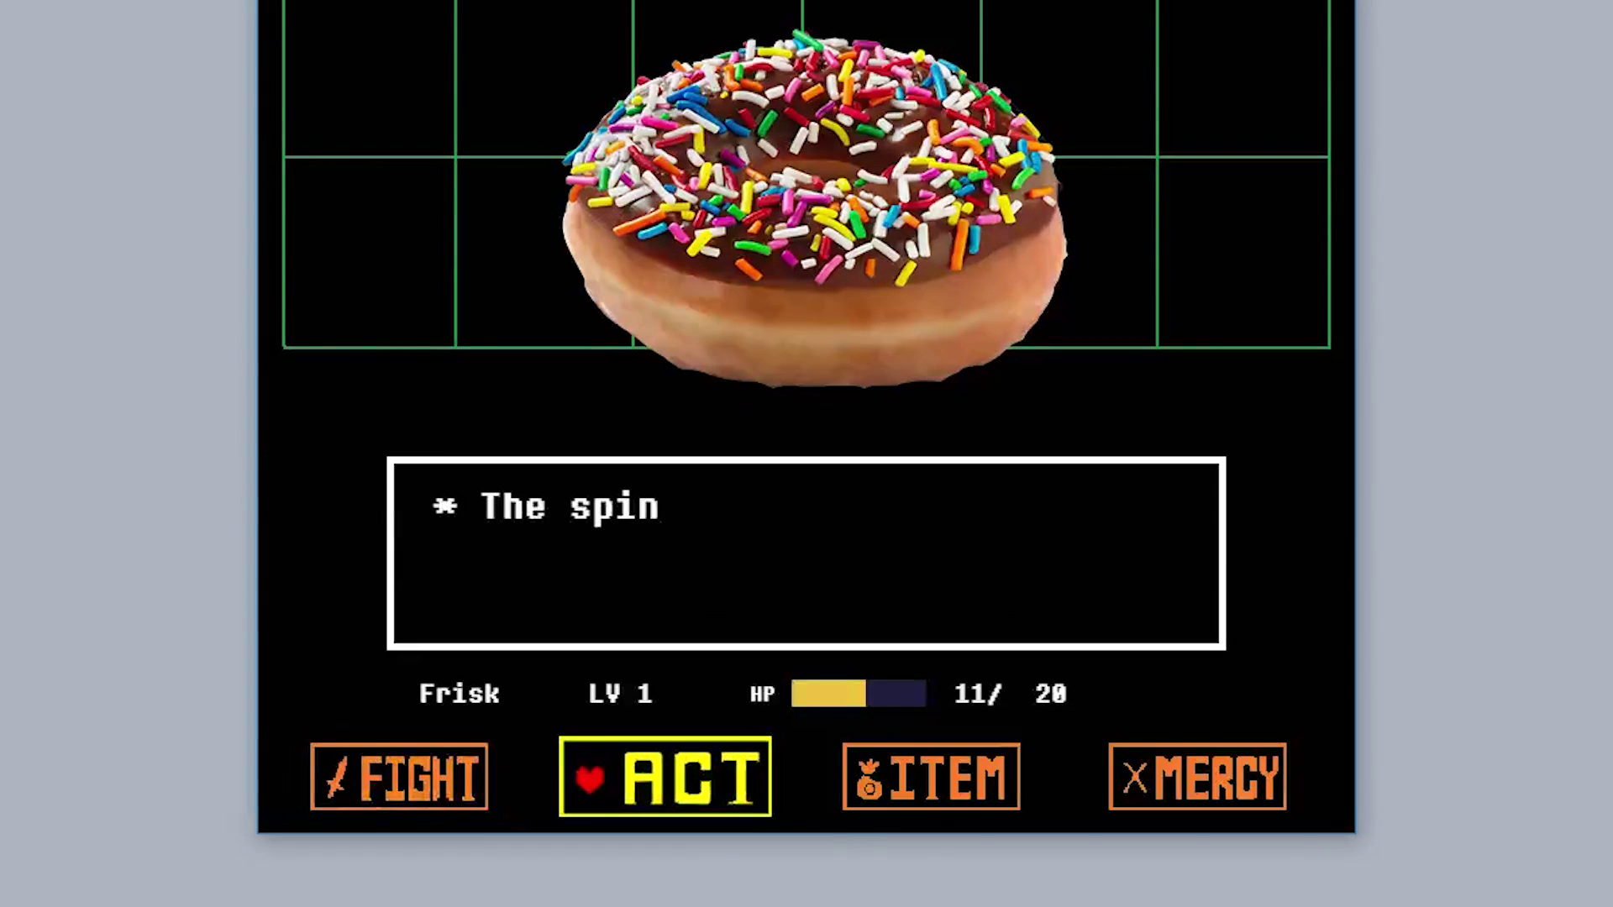
Switch from ACT to FIGHT and attack the Evil Donut again
{"action": "key", "text": "Left"}
{"action": "key", "text": "z"}
{"action": "key", "text": "z"}
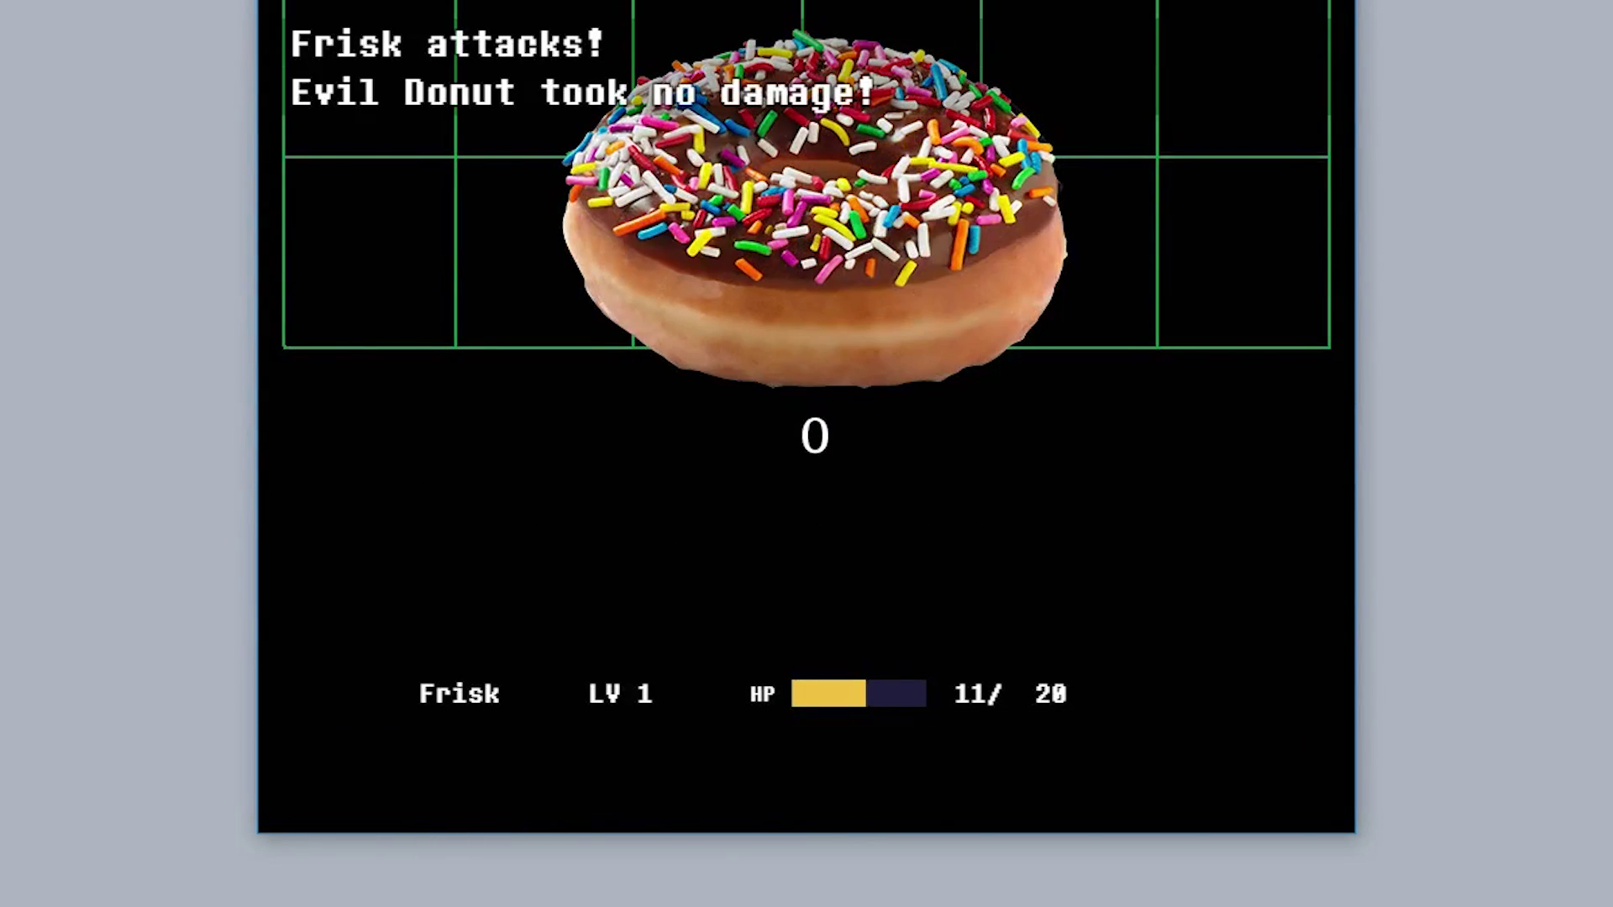
Turn the green heart's blue shield toward each incoming sprinkle to block it
{"action": "key", "text": "Right"}
{"action": "key", "text": "Left"}
{"action": "key", "text": "Down"}
{"action": "key", "text": "Right"}
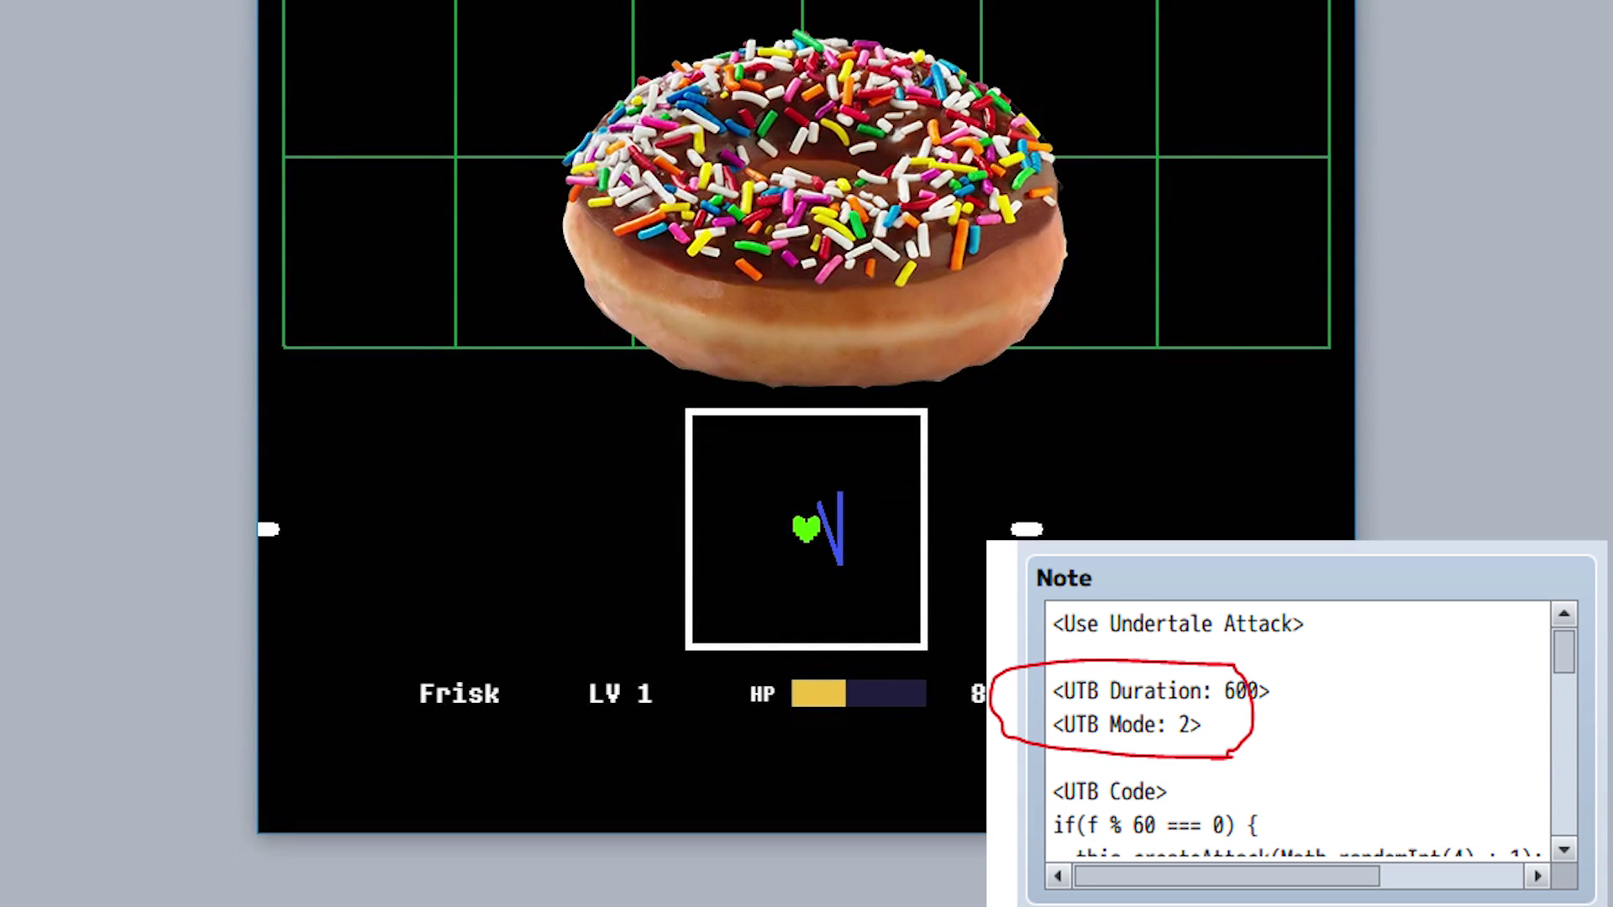
{"action": "key", "text": "Left"}
{"action": "key", "text": "Up"}
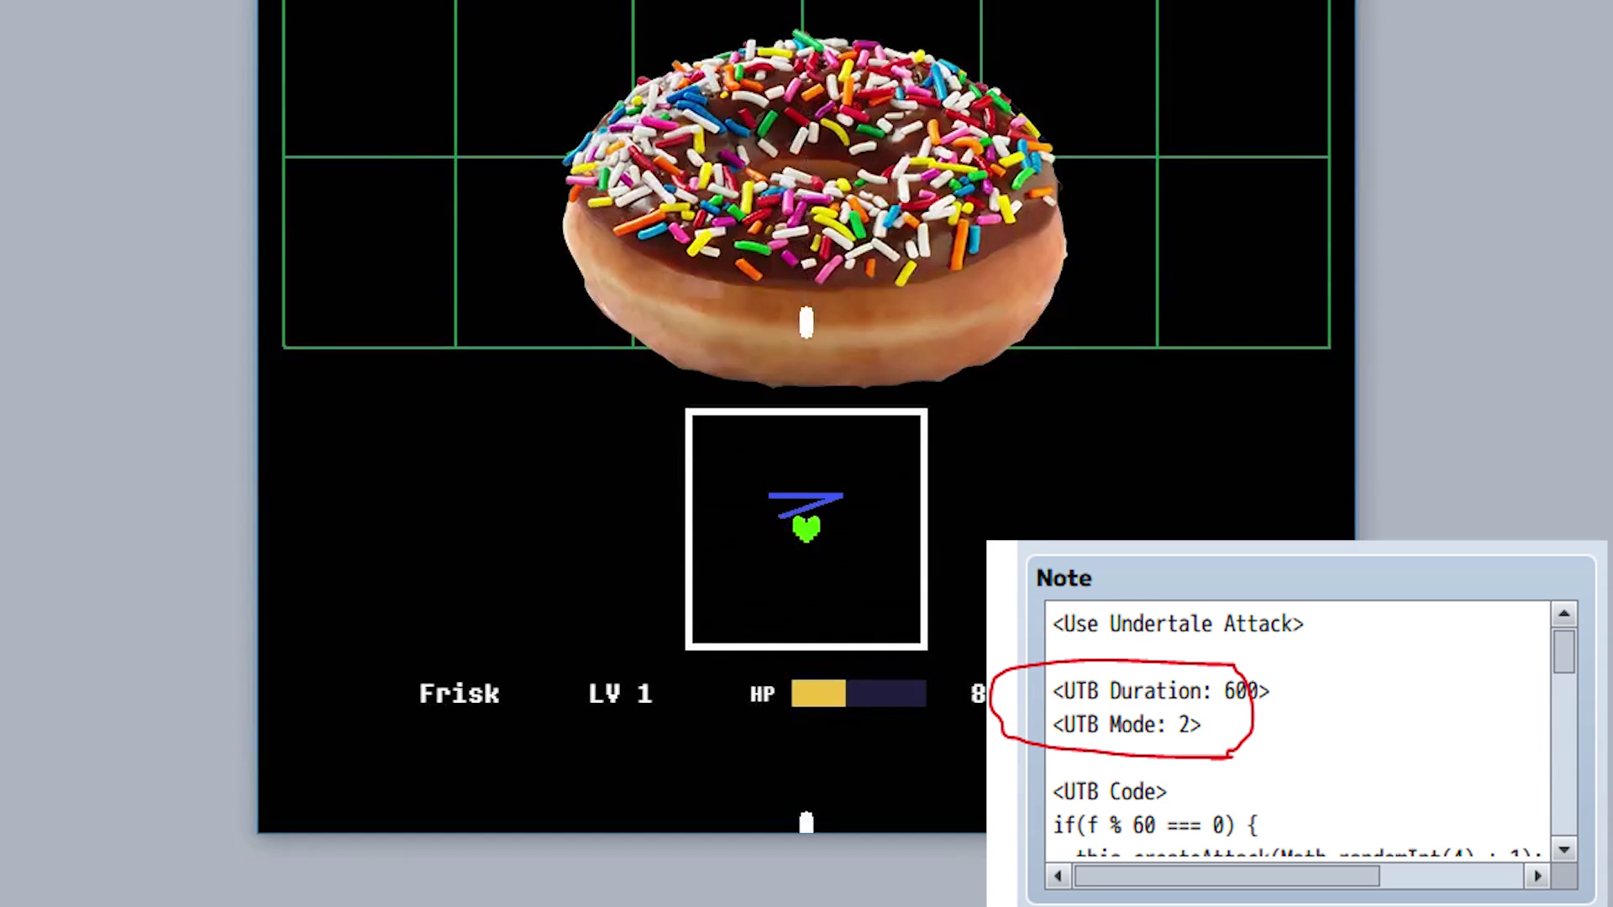
{"action": "key", "text": "Down"}
{"action": "key", "text": "Left"}
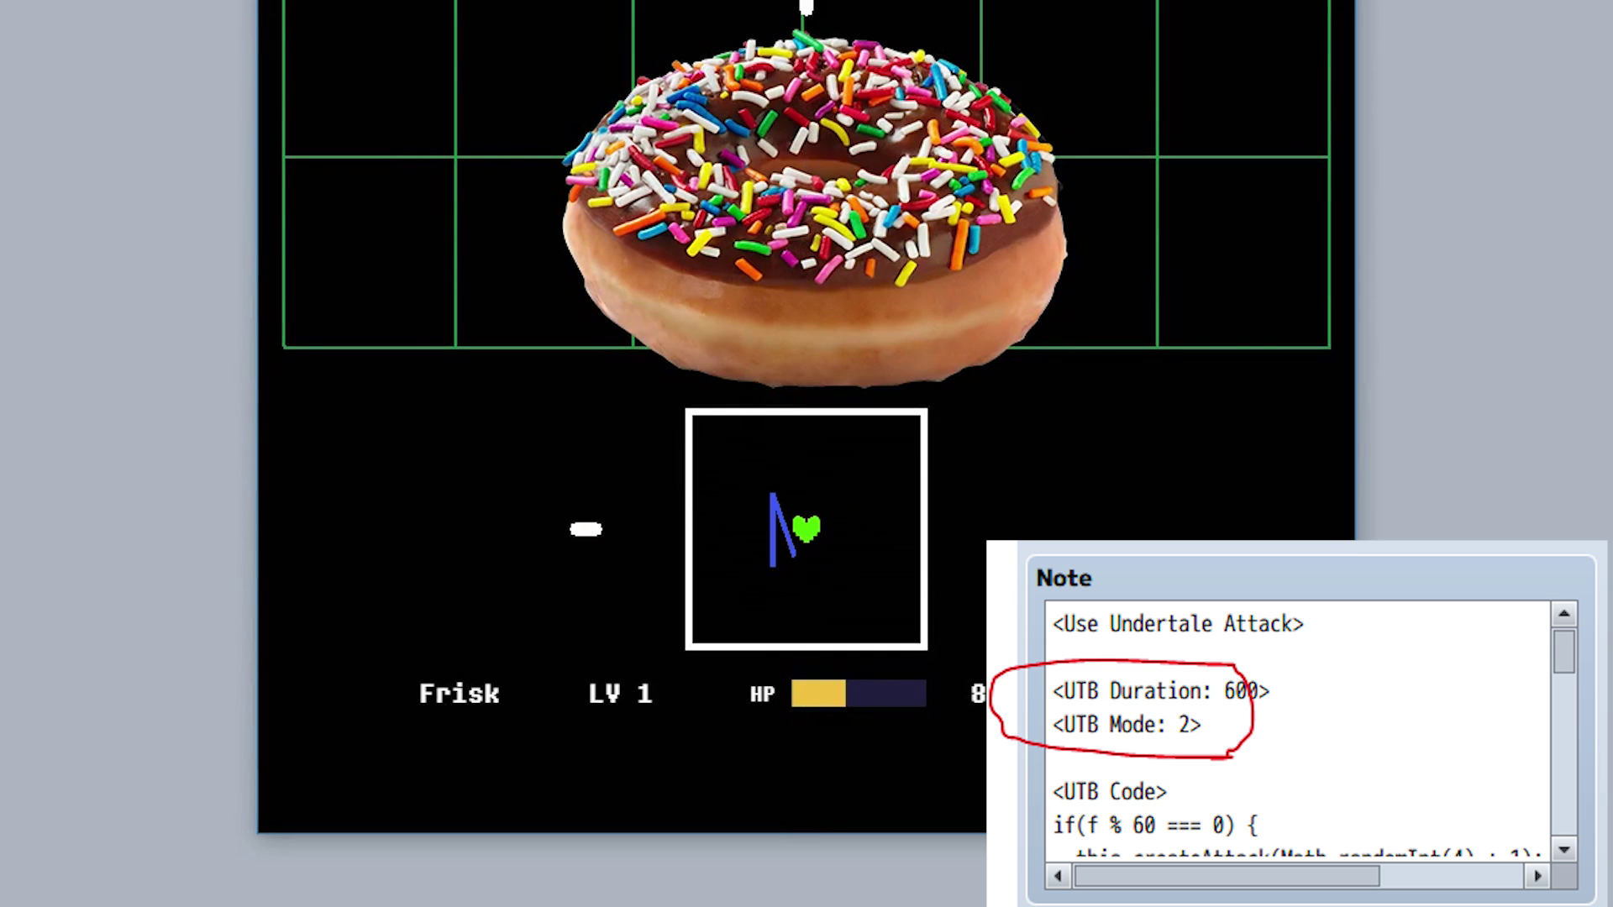
{"action": "key", "text": "Up"}
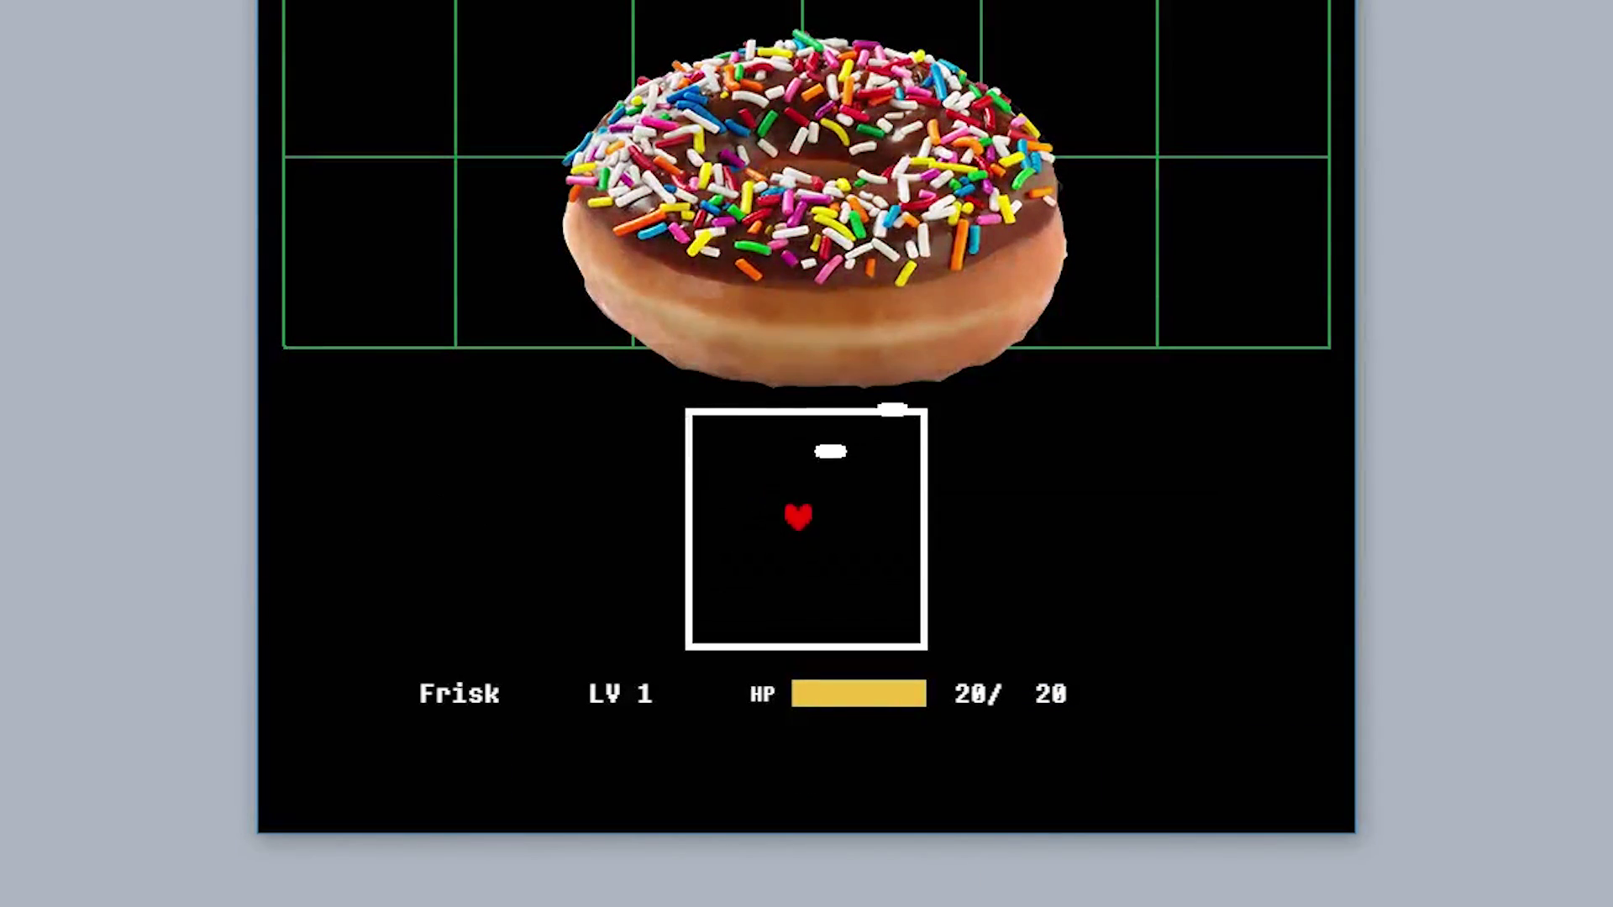
Move the red heart around the battle box to test dodging the pixel-collision sprinkles
{"action": "key", "text": "Left"}
{"action": "key", "text": "Down"}
{"action": "key", "text": "Right"}
{"action": "key", "text": "Left"}
{"action": "key", "text": "Up"}
{"action": "key", "text": "Right"}
{"action": "key", "text": "Down"}
{"action": "key", "text": "Up"}
{"action": "key", "text": "Left"}
{"action": "key", "text": "Down"}
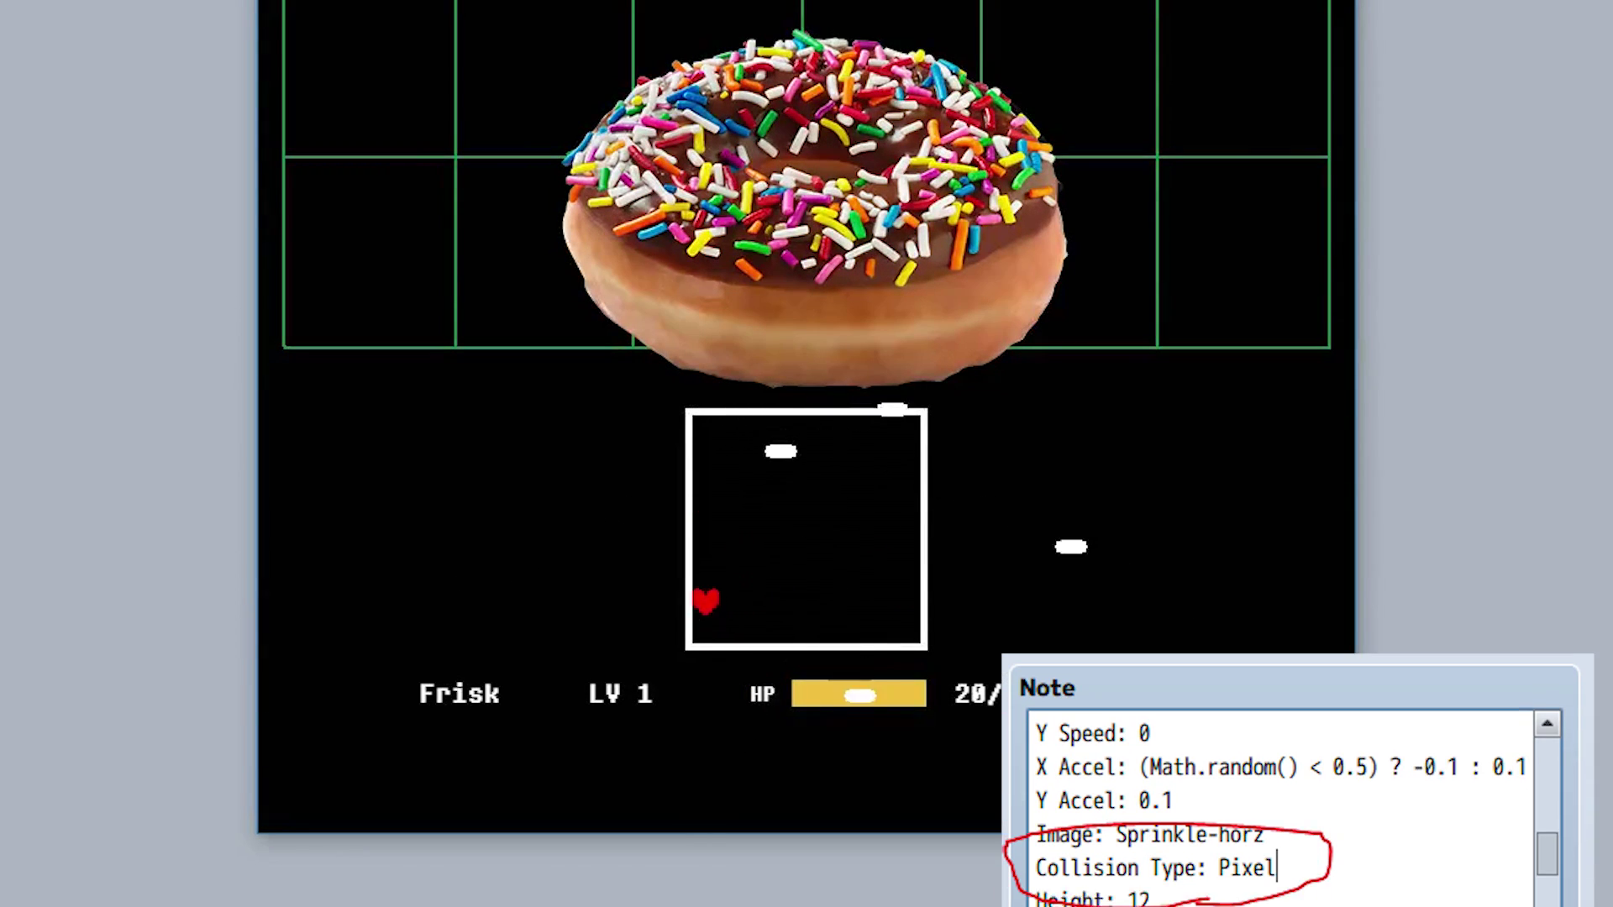
{"action": "key", "text": "Right"}
{"action": "key", "text": "Left"}
{"action": "key", "text": "Up"}
{"action": "key", "text": "Left"}
{"action": "key", "text": "Right"}
{"action": "key", "text": "Down"}
{"action": "key", "text": "Up"}
{"action": "key", "text": "Left"}
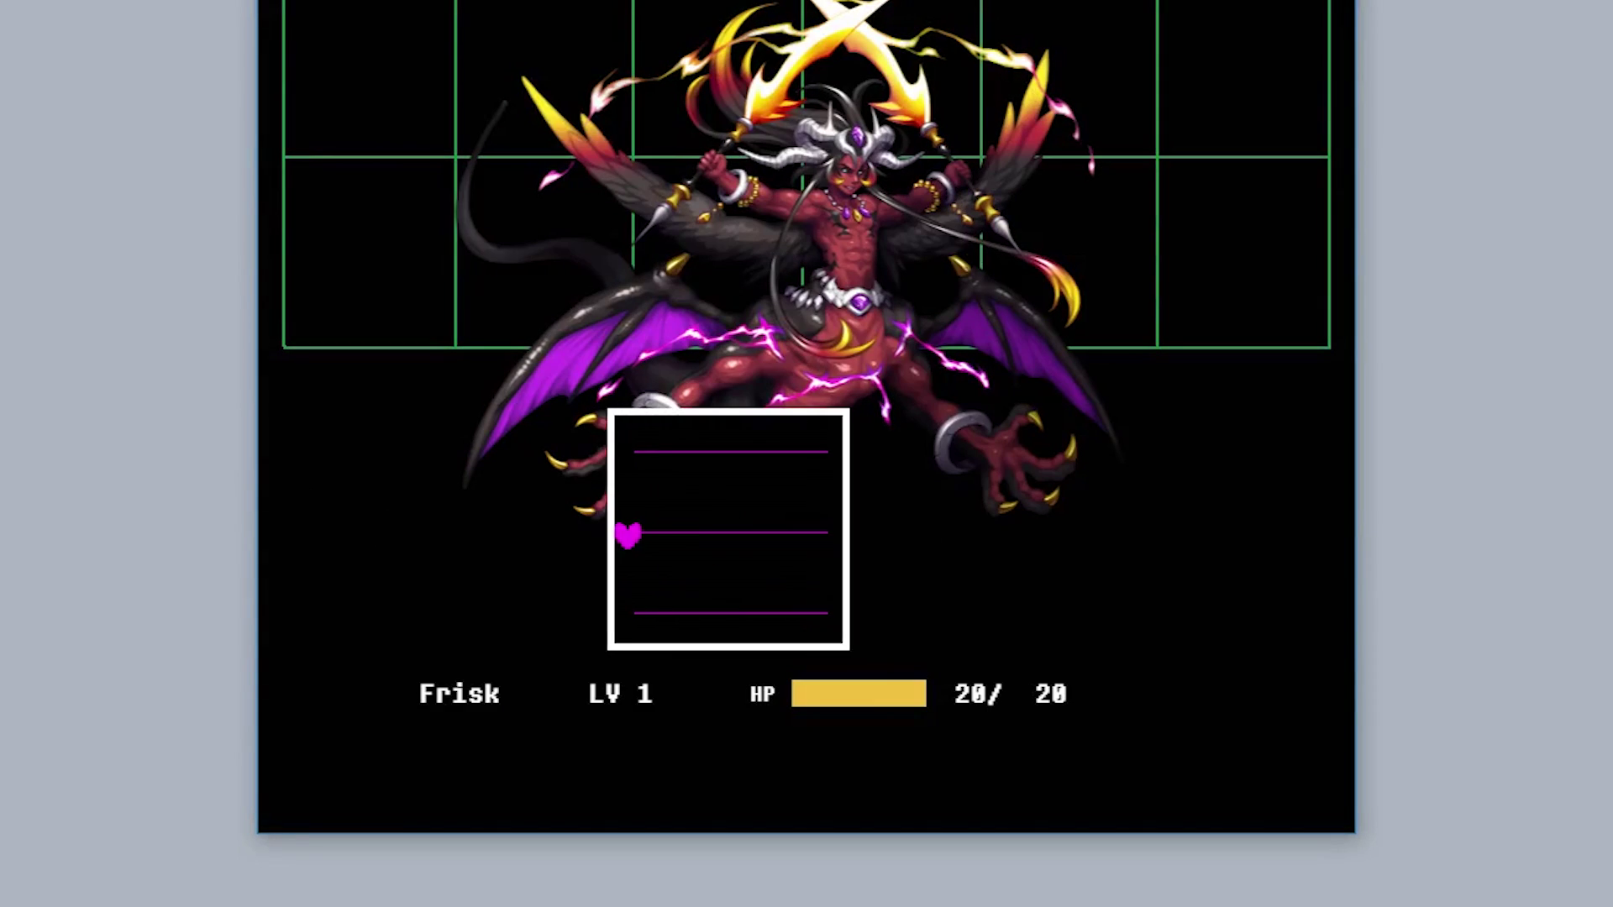
Move the purple heart along and between the three lines of the moving box to avoid the spiders
{"action": "key", "text": "Up"}
{"action": "key", "text": "Down"}
{"action": "key", "text": "Down"}
{"action": "key", "text": "Up"}
{"action": "key", "text": "Left"}
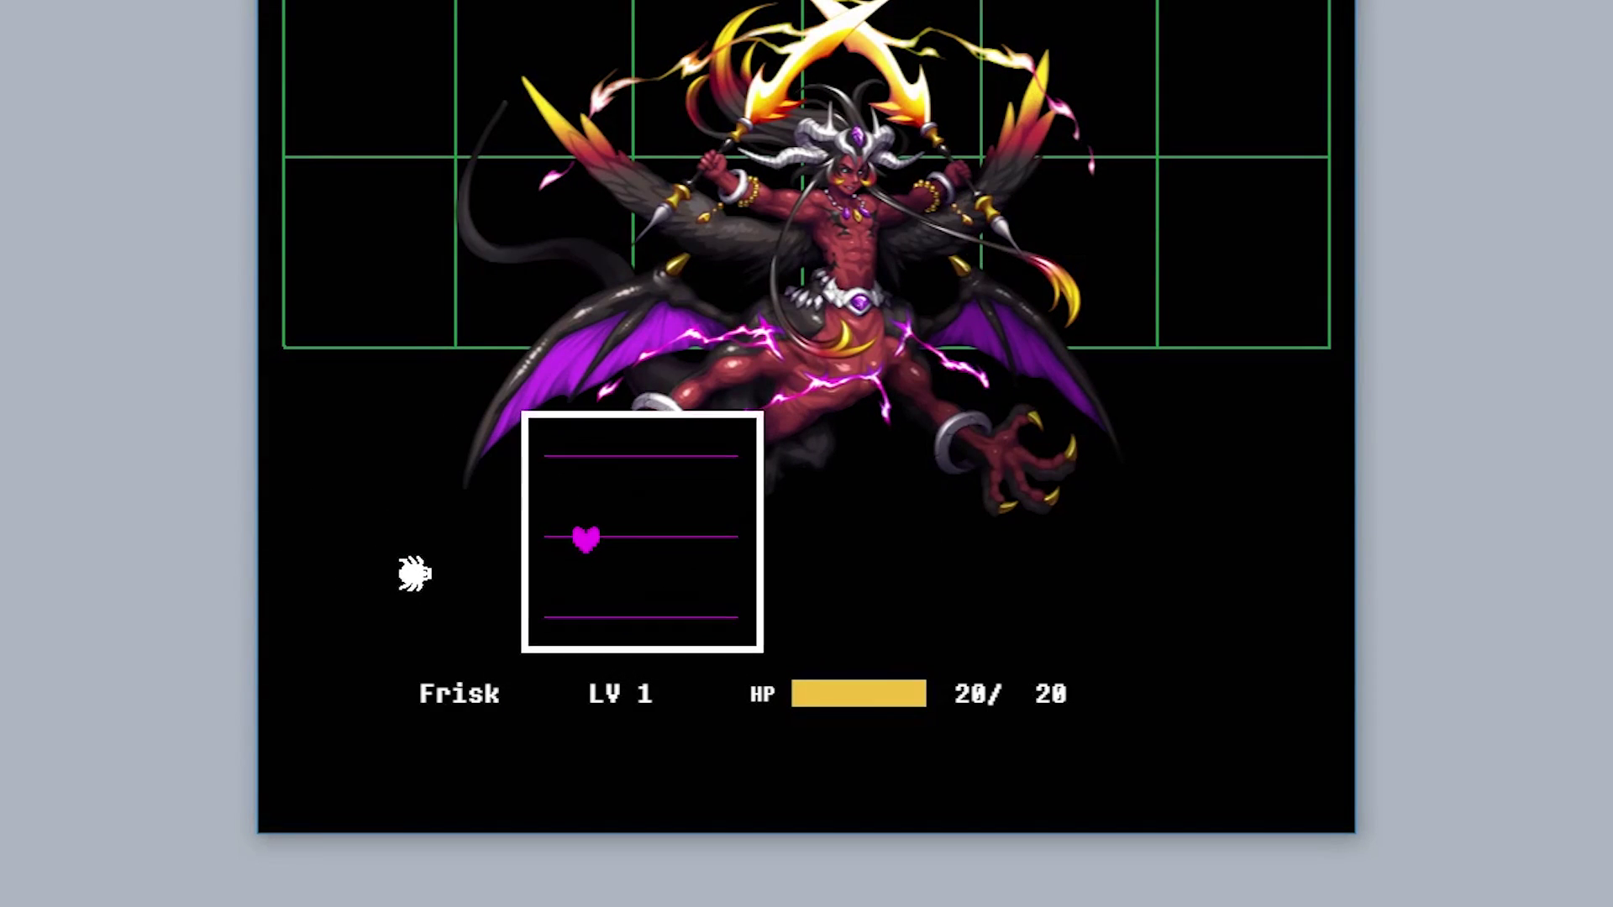
{"action": "key", "text": "Up"}
{"action": "key", "text": "Down"}
{"action": "key", "text": "Down"}
{"action": "key", "text": "Right"}
{"action": "key", "text": "Left"}
{"action": "key", "text": "Up"}
{"action": "key", "text": "Left"}
{"action": "key", "text": "Up"}
{"action": "key", "text": "Right"}
{"action": "key", "text": "Left"}
{"action": "key", "text": "Down"}
{"action": "key", "text": "Left"}
{"action": "key", "text": "Down"}
{"action": "key", "text": "Right"}
{"action": "key", "text": "Left"}
{"action": "key", "text": "Up"}
{"action": "key", "text": "Up"}
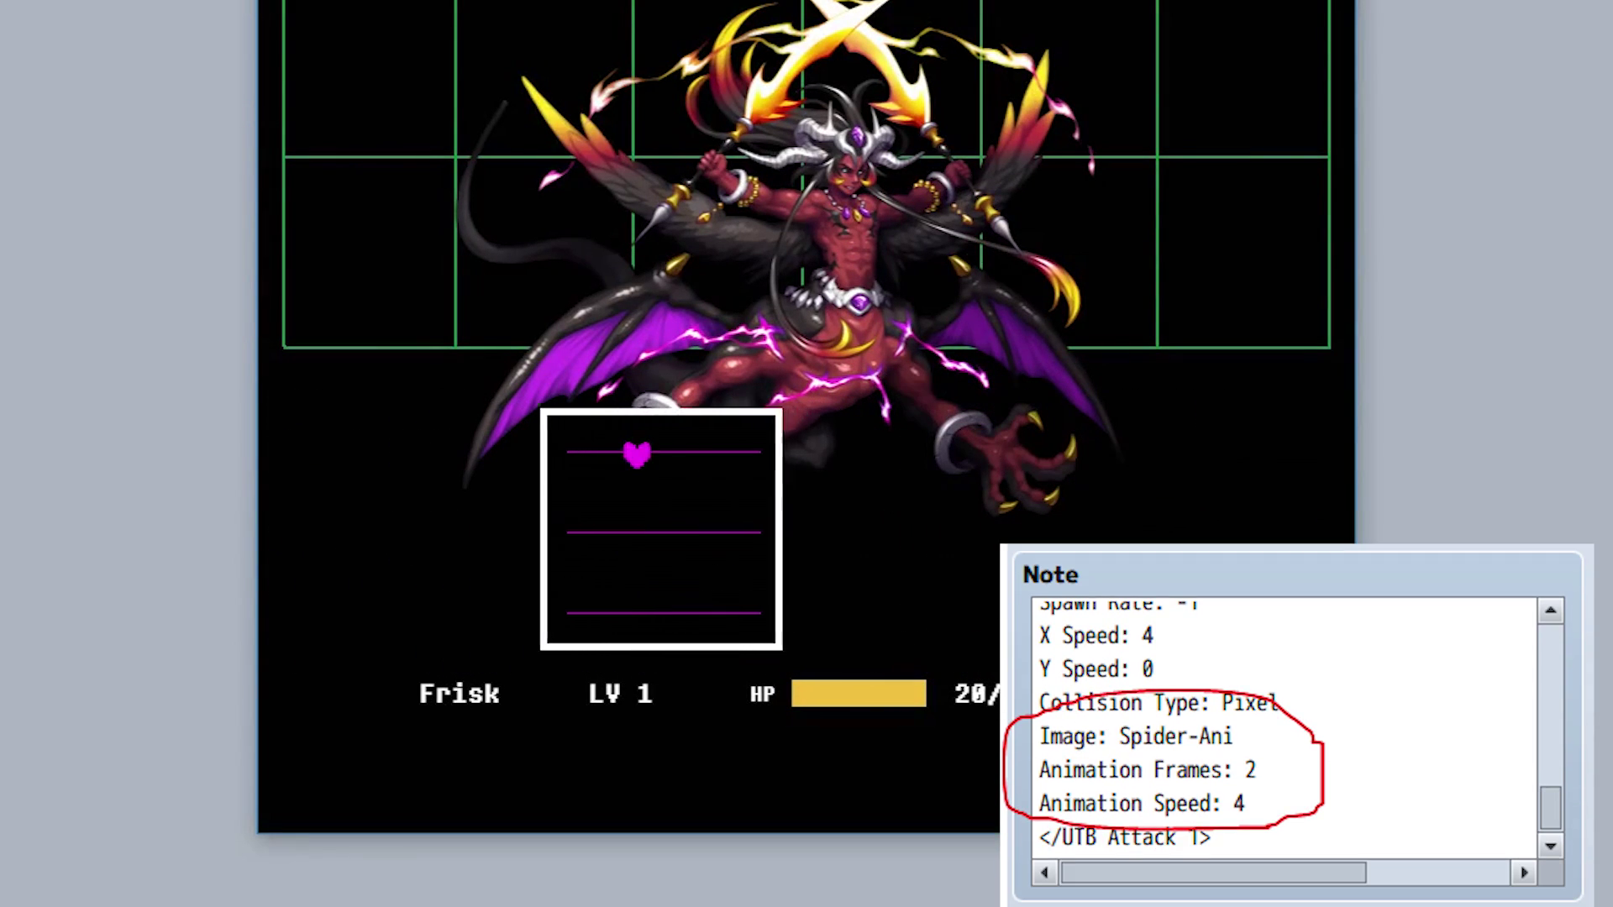
{"action": "key", "text": "Down"}
{"action": "key", "text": "Right"}
{"action": "key", "text": "Down"}
{"action": "key", "text": "Up"}
{"action": "key", "text": "Left"}
{"action": "key", "text": "Up"}
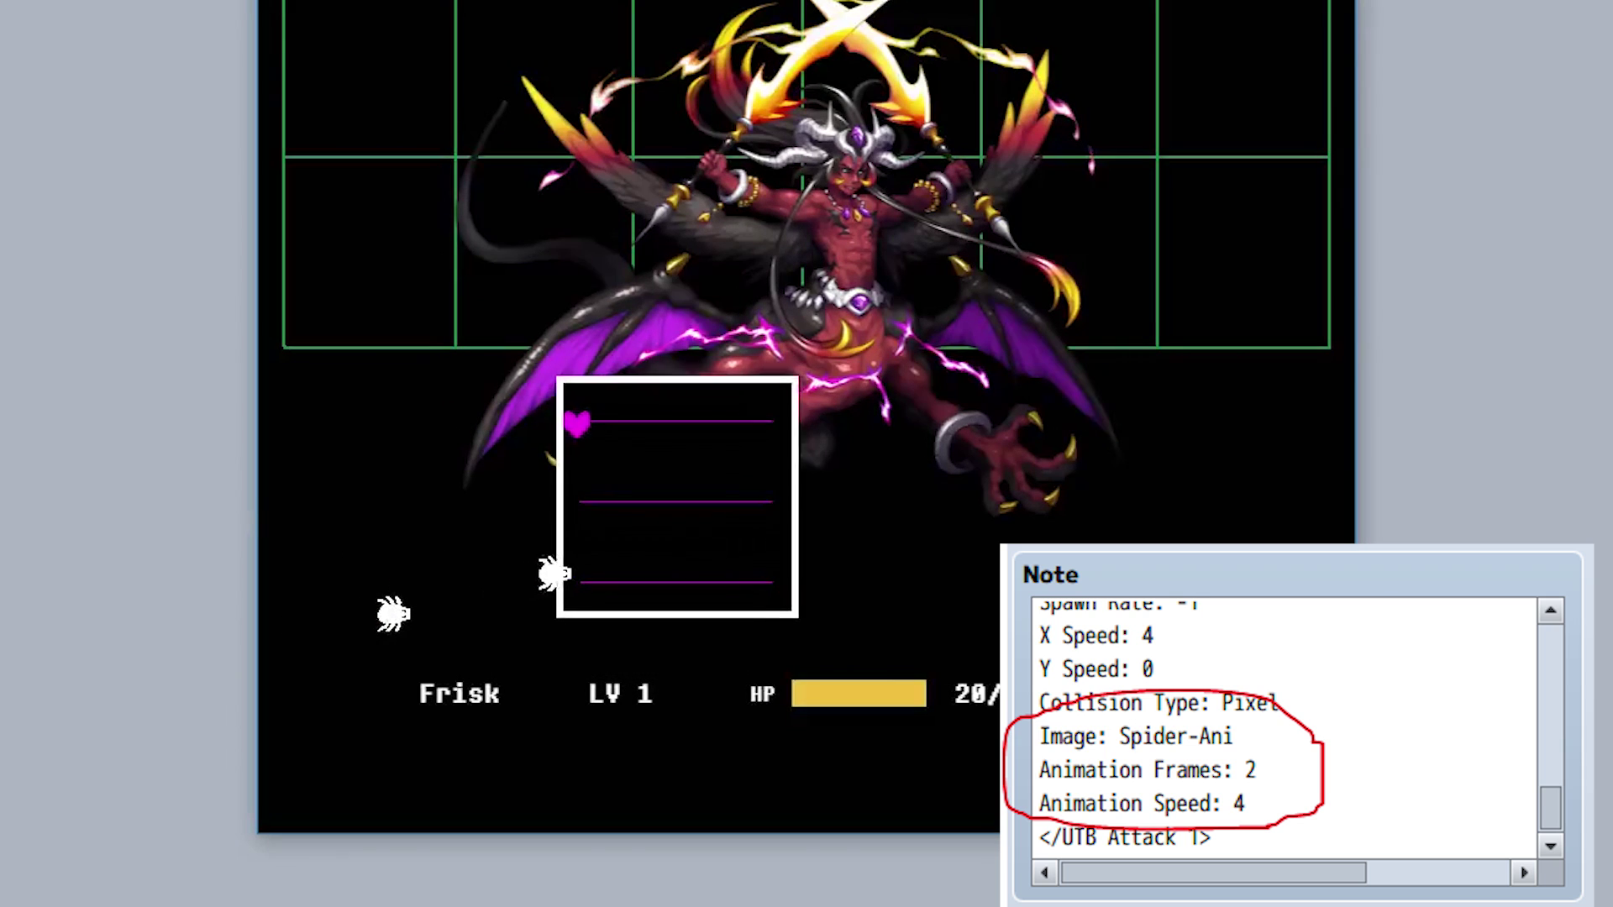
{"action": "key", "text": "Down"}
{"action": "key", "text": "Down"}
{"action": "key", "text": "Right"}
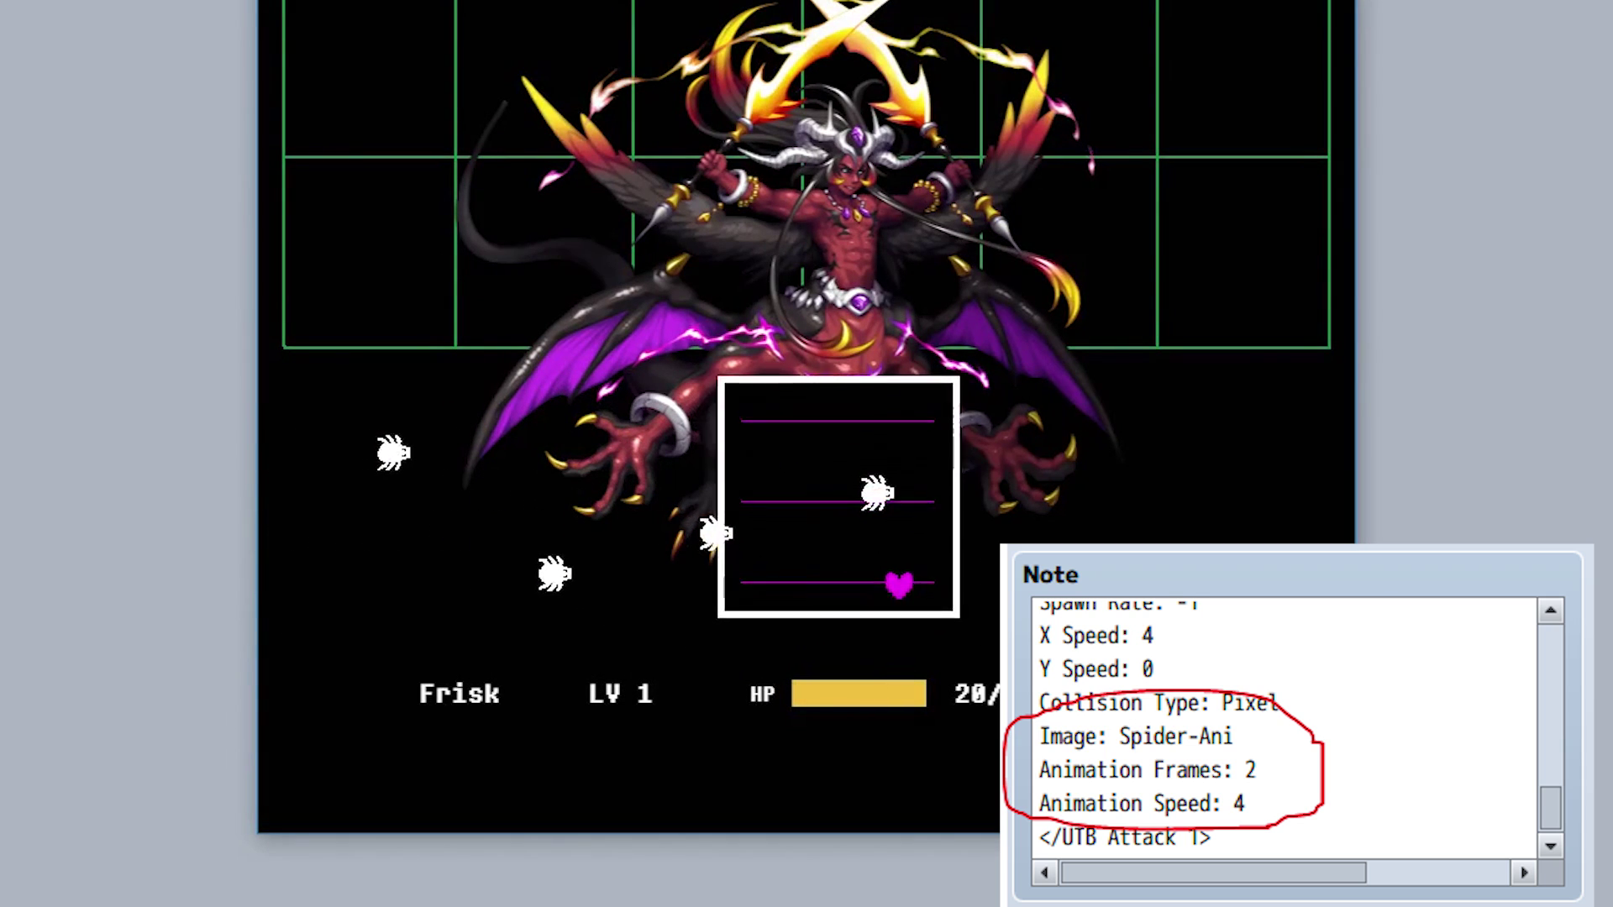
{"action": "key", "text": "Left"}
{"action": "key", "text": "Up"}
{"action": "key", "text": "Up"}
{"action": "key", "text": "Right"}
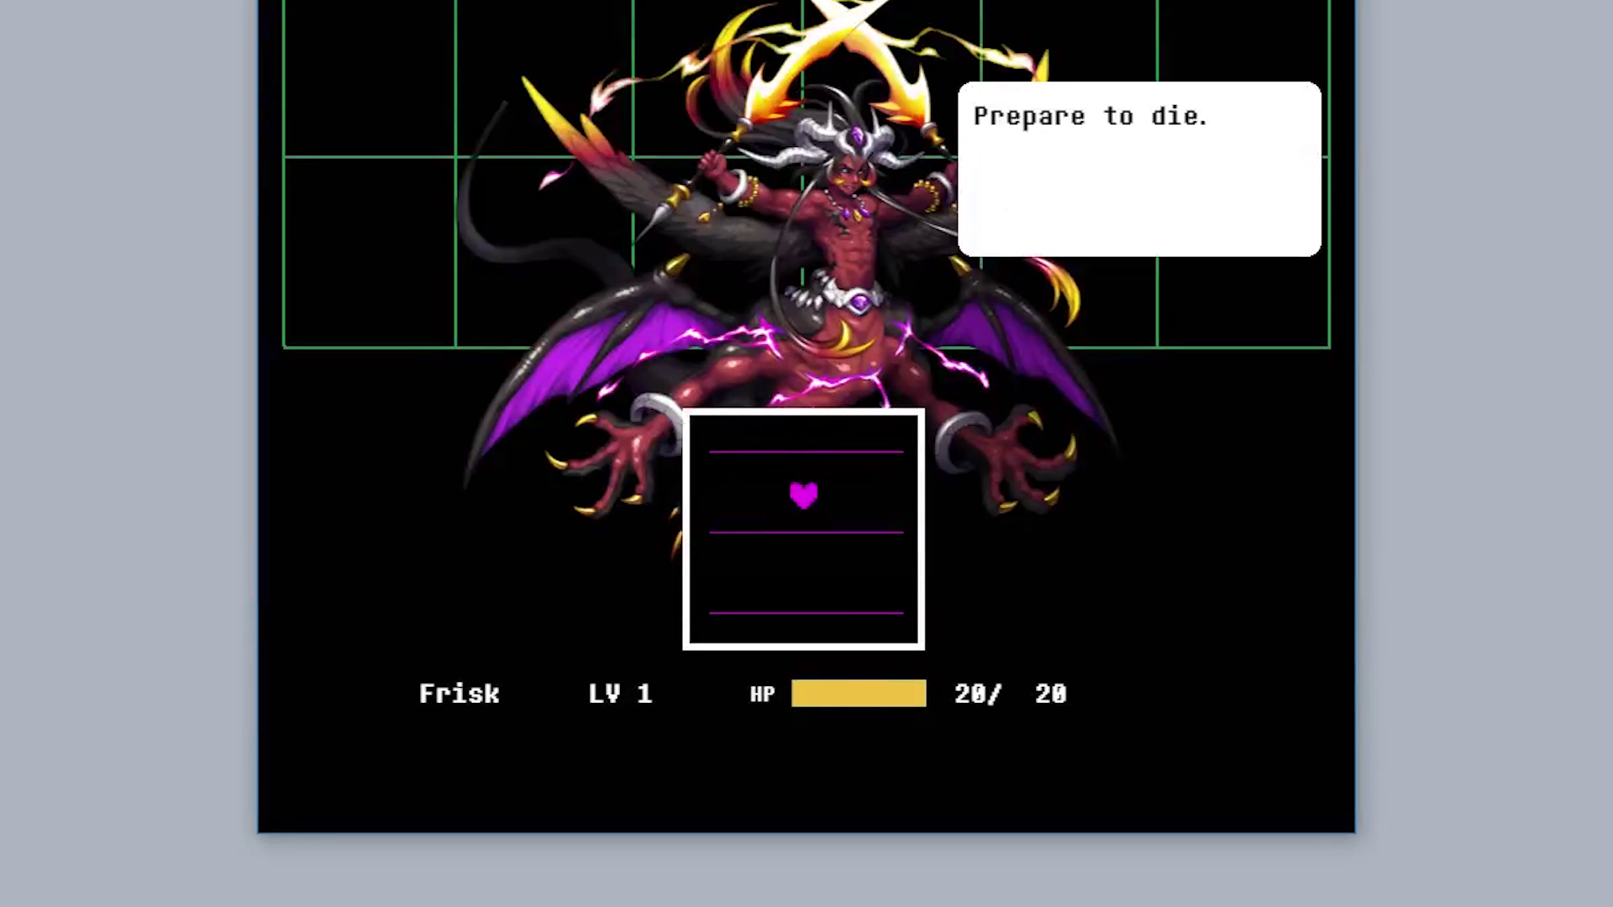
Move the purple heart around its three lines while the demon's "Prepare to die." message is displayed
{"action": "key", "text": "Down"}
{"action": "key", "text": "Left"}
{"action": "key", "text": "Up"}
{"action": "key", "text": "Right"}
{"action": "key", "text": "Up"}
{"action": "key", "text": "Up"}
{"action": "key", "text": "Left"}
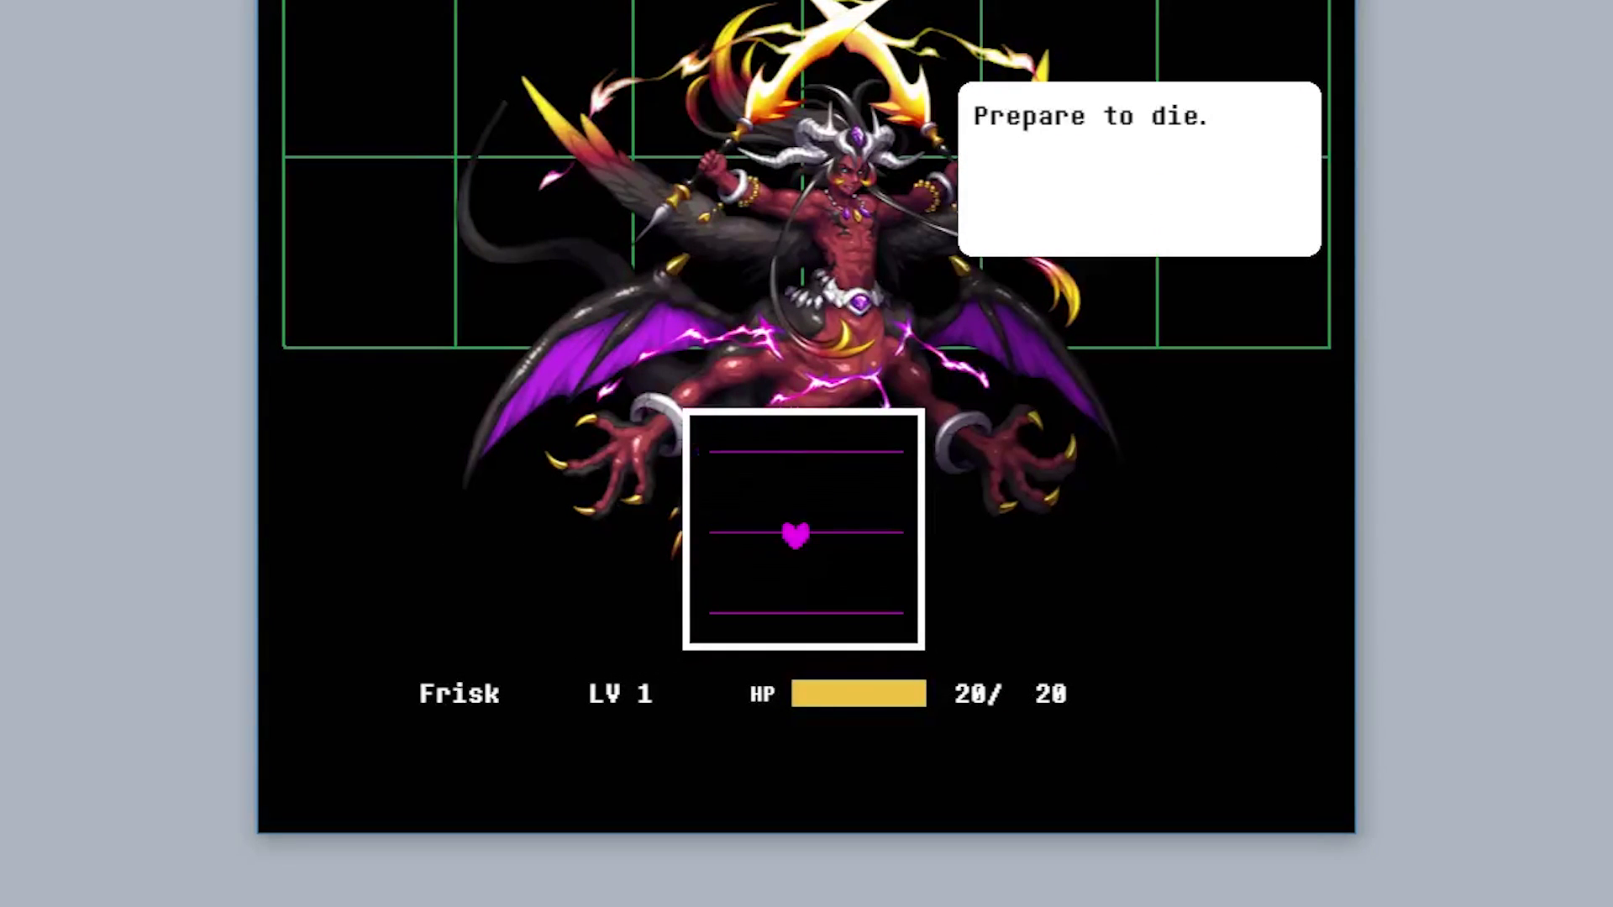
{"action": "key", "text": "Left"}
{"action": "key", "text": "Up"}
{"action": "key", "text": "Right"}
{"action": "key", "text": "Up"}
{"action": "key", "text": "Left"}
{"action": "key", "text": "Down"}
{"action": "key", "text": "Right"}
{"action": "key", "text": "Up"}
{"action": "key", "text": "Left"}
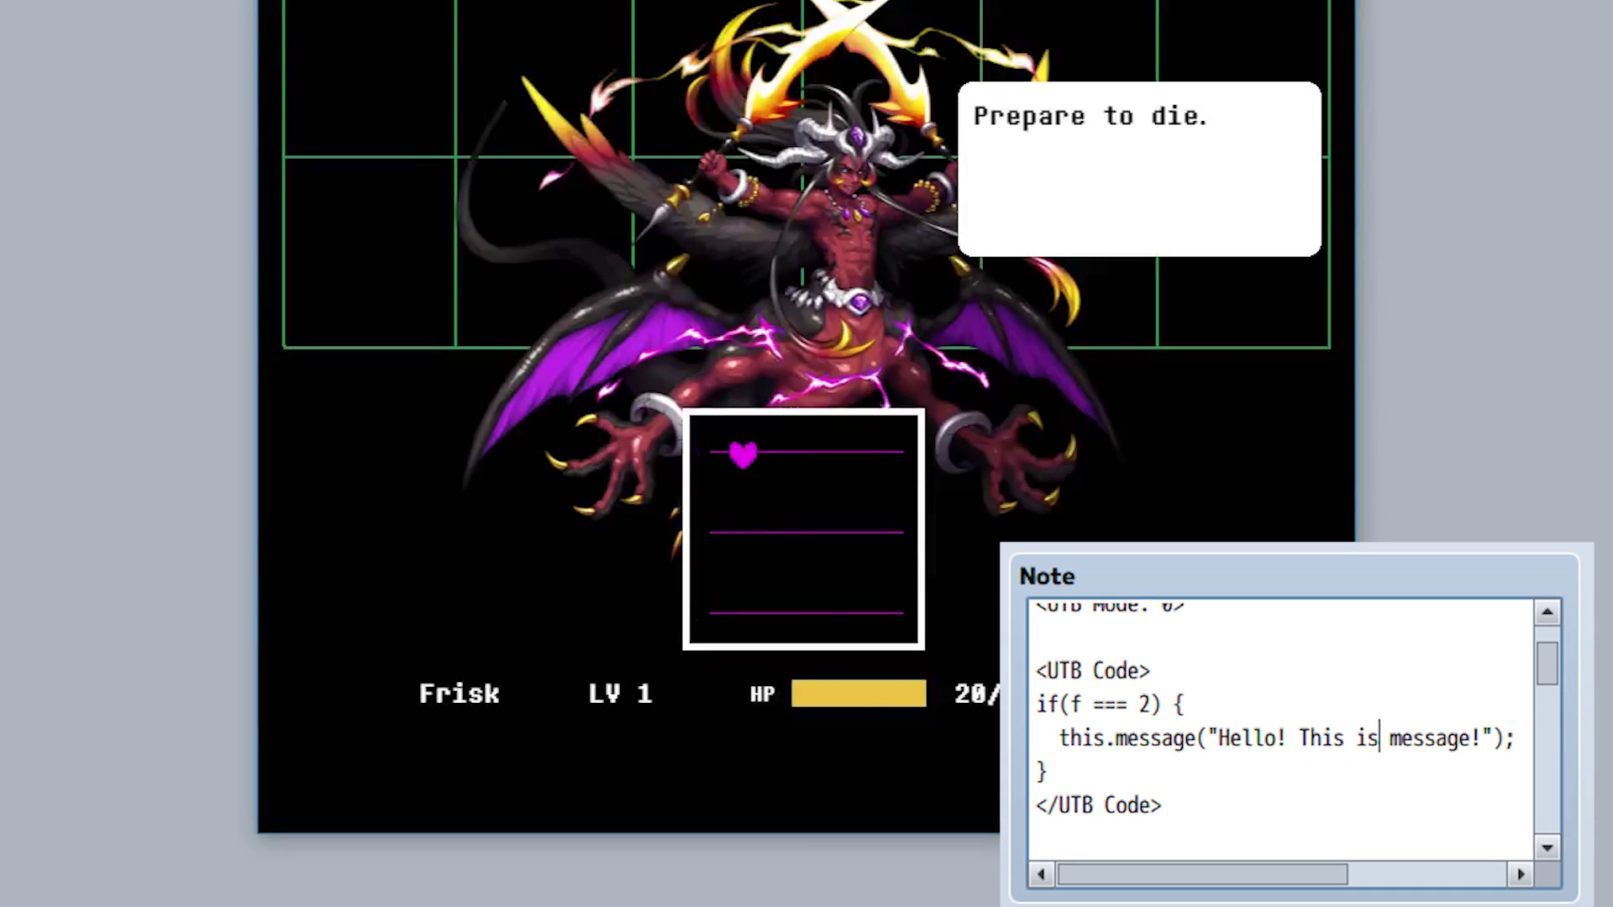
{"action": "key", "text": "Left"}
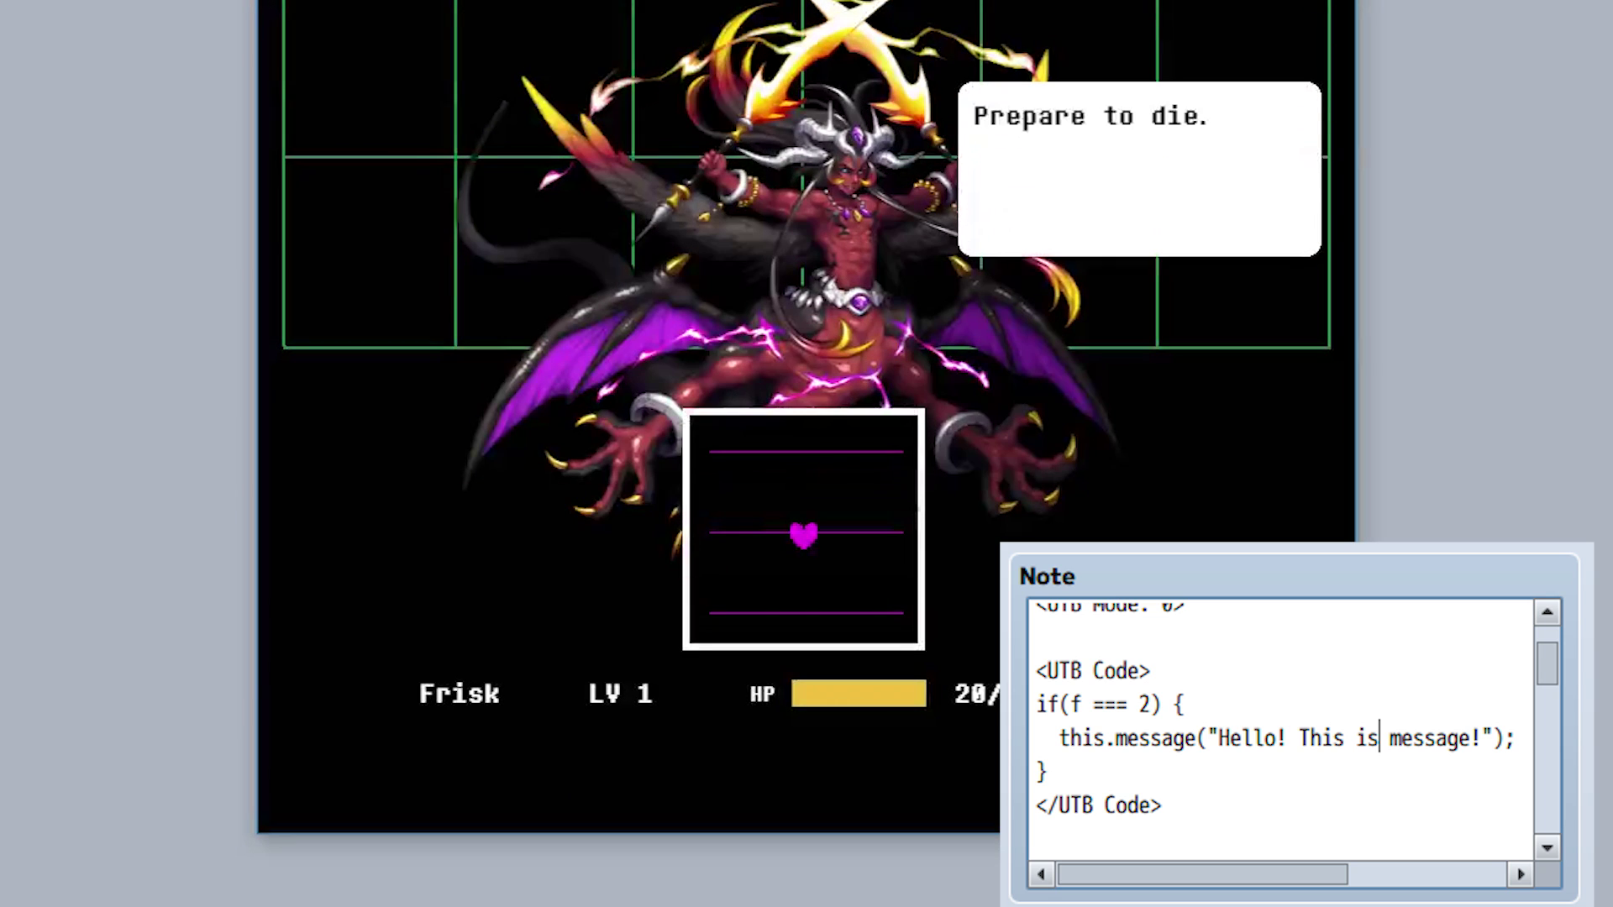
{"action": "key", "text": "Up"}
{"action": "key", "text": "Down"}
{"action": "key", "text": "Down"}
{"action": "key", "text": "Left"}
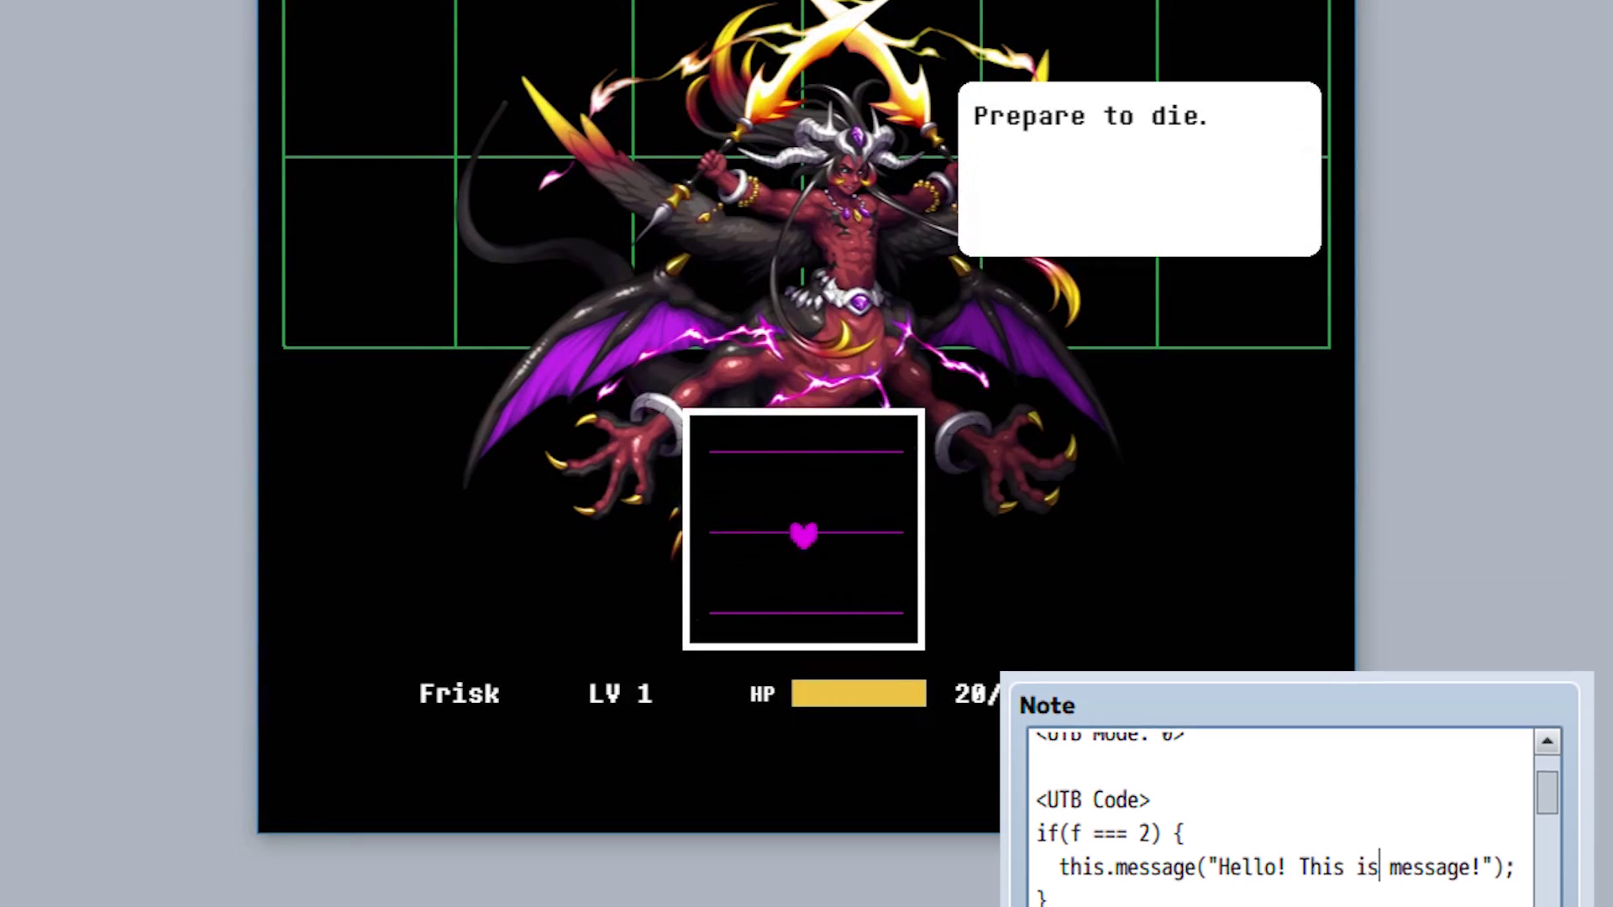
{"action": "key", "text": "Left"}
{"action": "key", "text": "Up"}
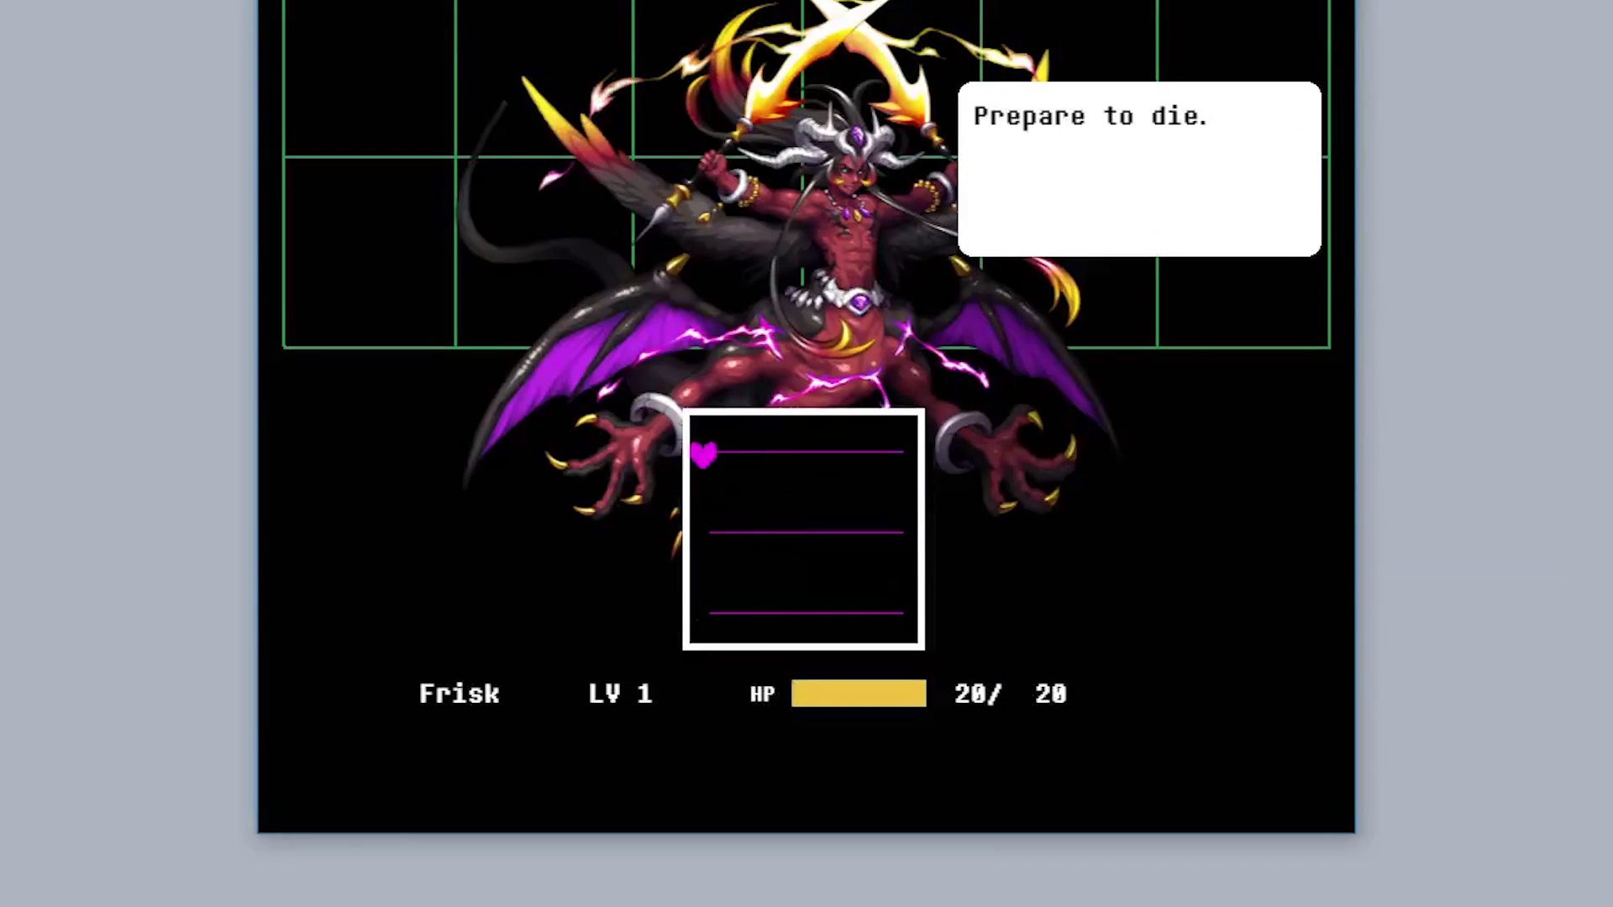
{"action": "key", "text": "Right"}
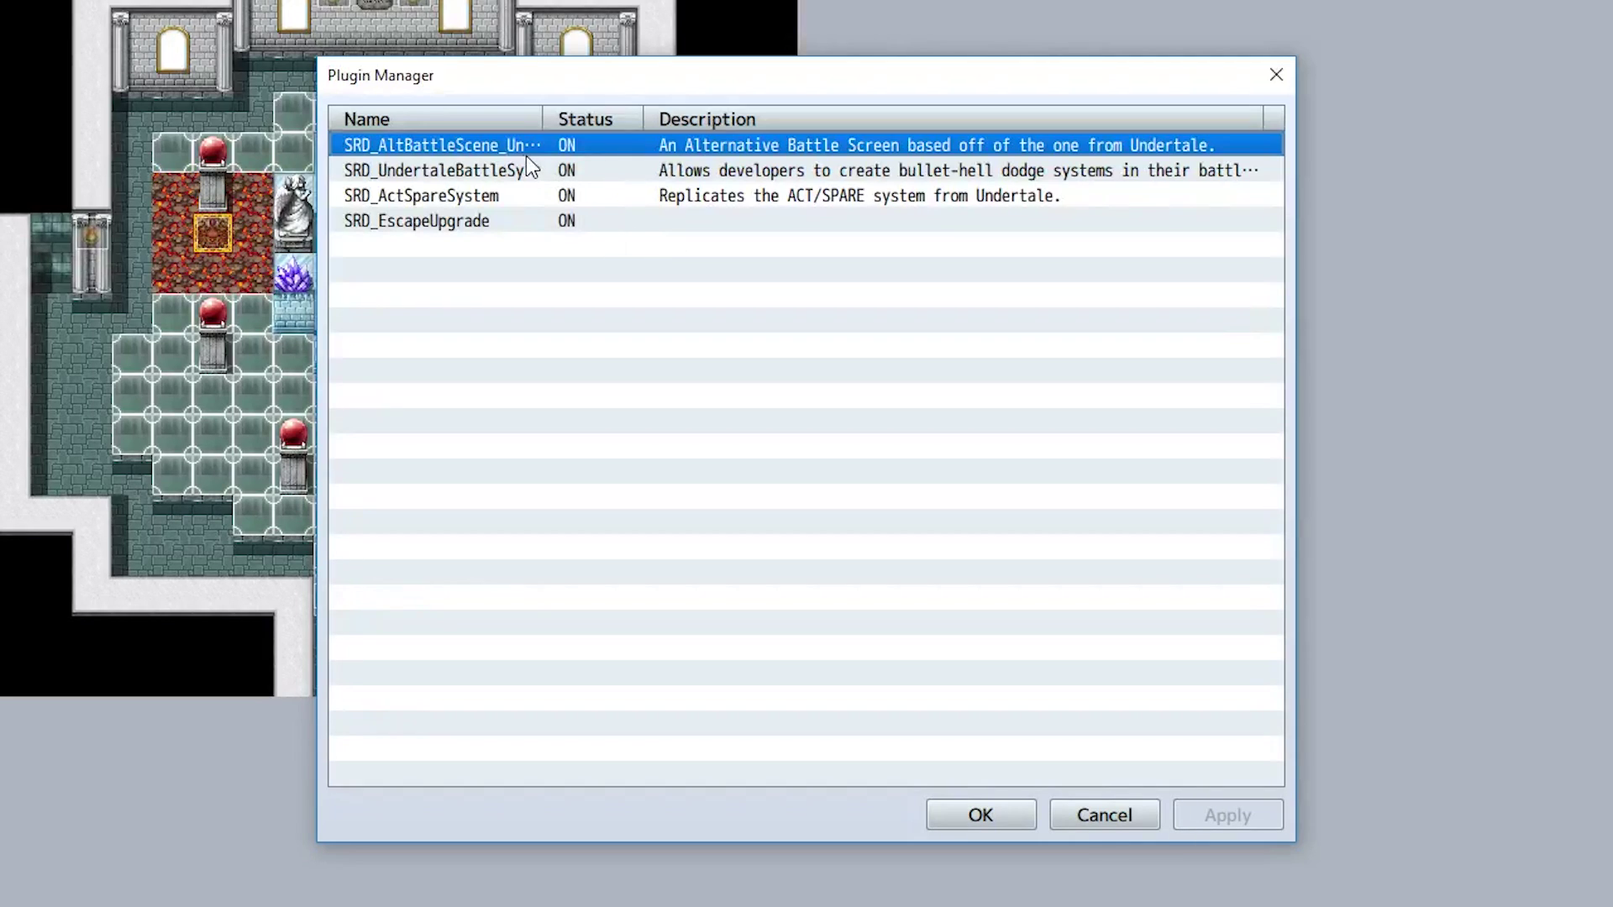
Review the alternative battle scene, Undertale battle system, ActSpareSystem and EscapeUpgrade plugin settings in turn, and apply the plugin list
{"action": "double_click", "coordinate": [513, 153]}
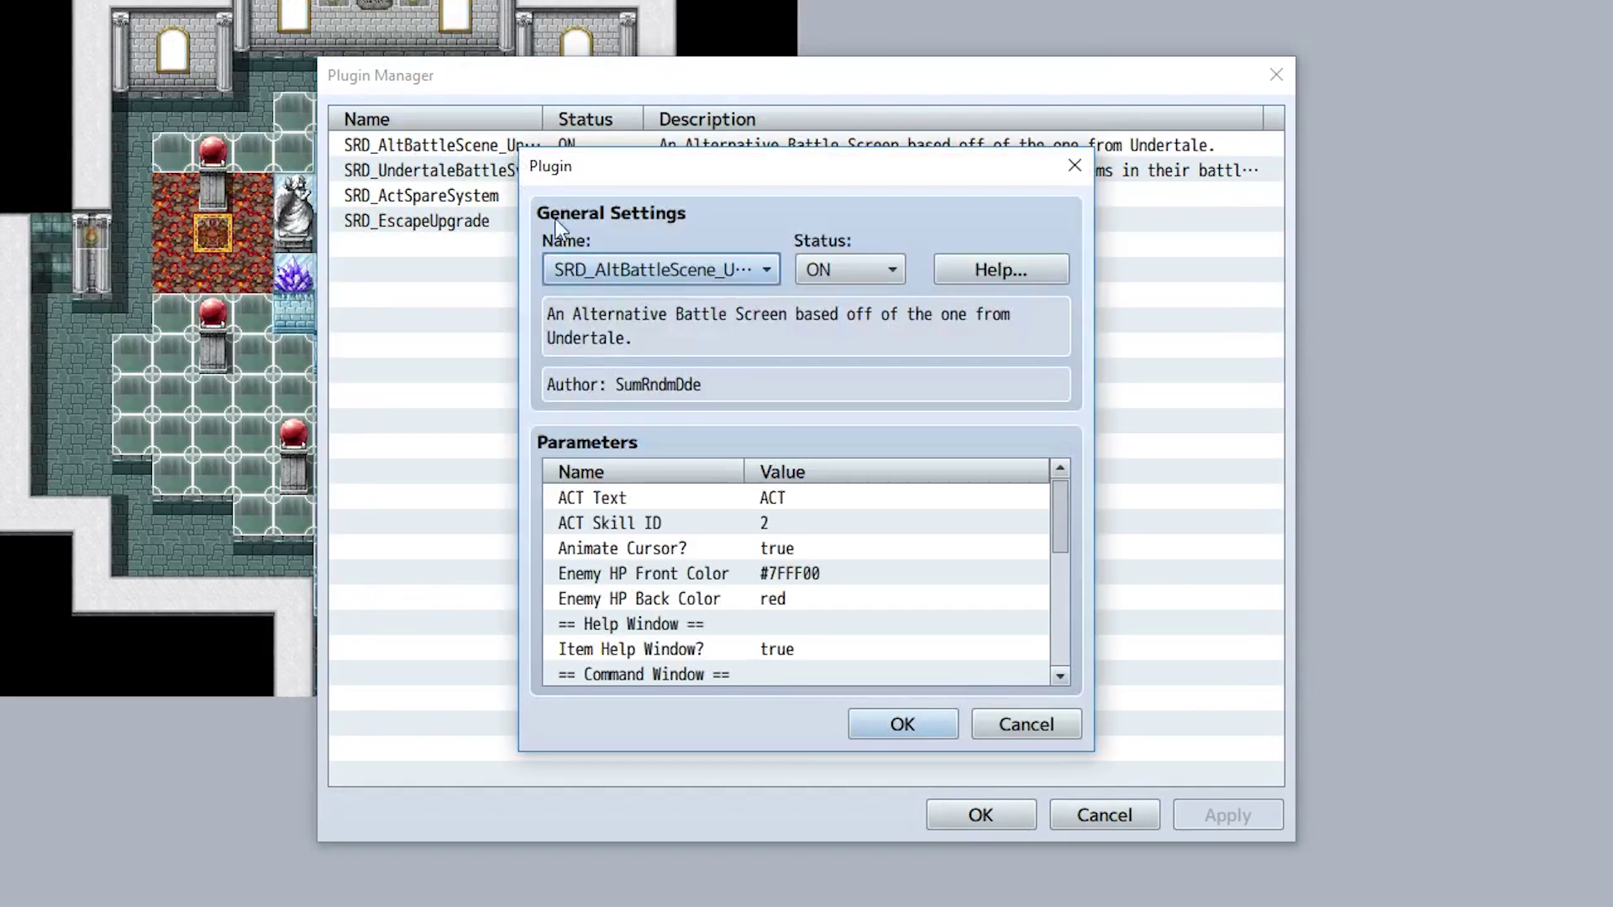
{"action": "left_click", "coordinate": [882, 735]}
{"action": "double_click", "coordinate": [451, 170]}
{"action": "left_click", "coordinate": [886, 724]}
{"action": "left_click", "coordinate": [441, 198]}
{"action": "double_click", "coordinate": [440, 198]}
{"action": "left_click", "coordinate": [890, 718]}
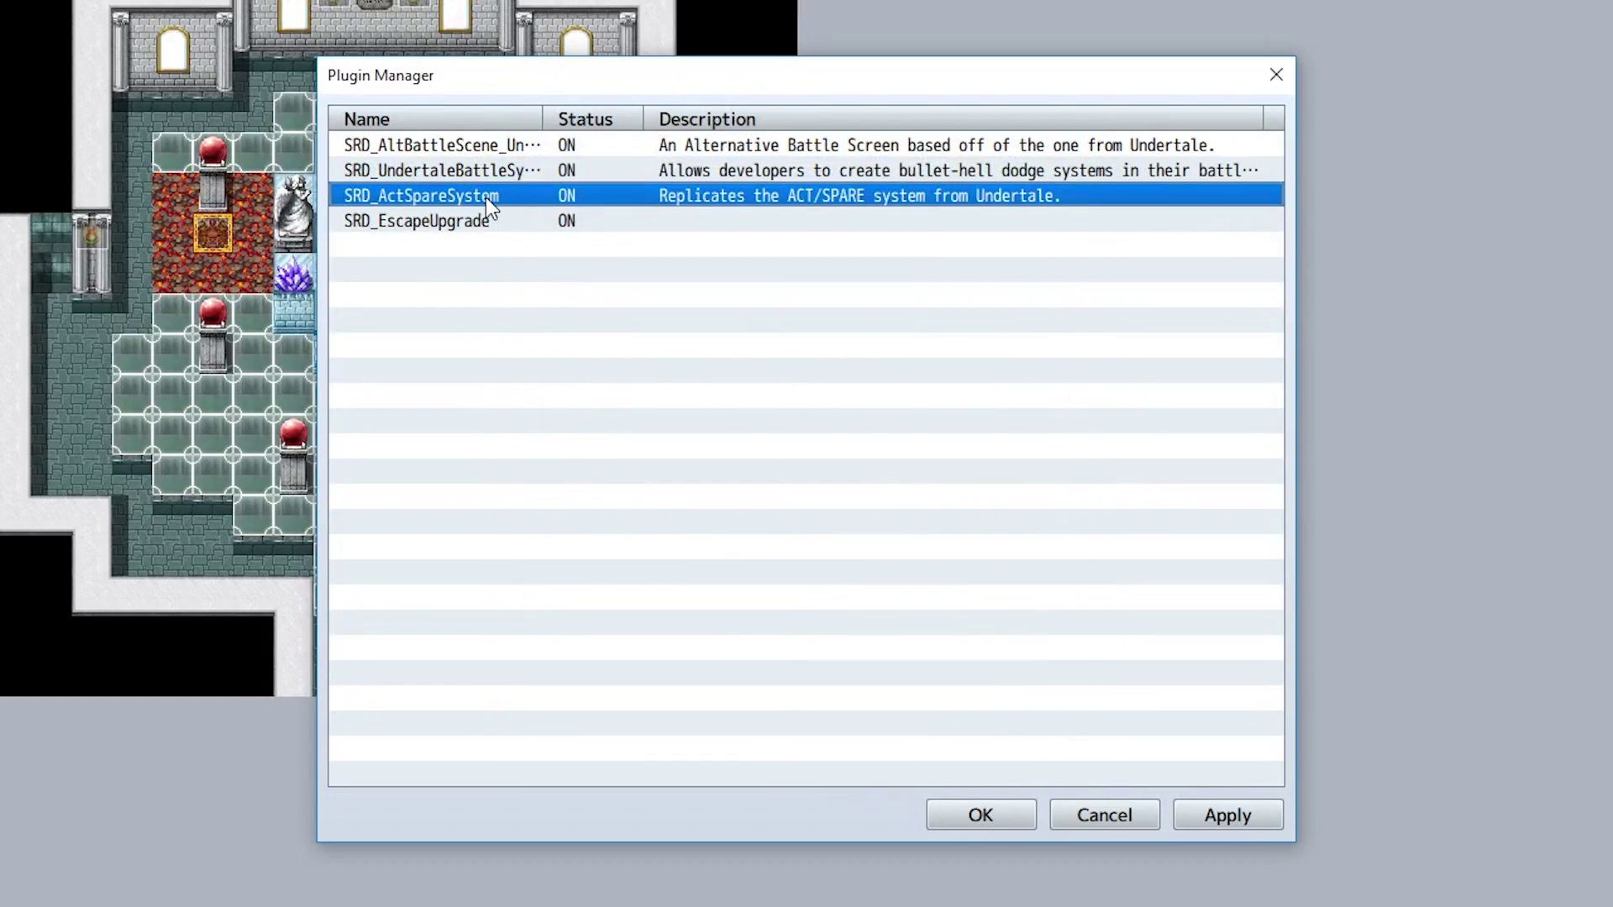
{"action": "double_click", "coordinate": [487, 223]}
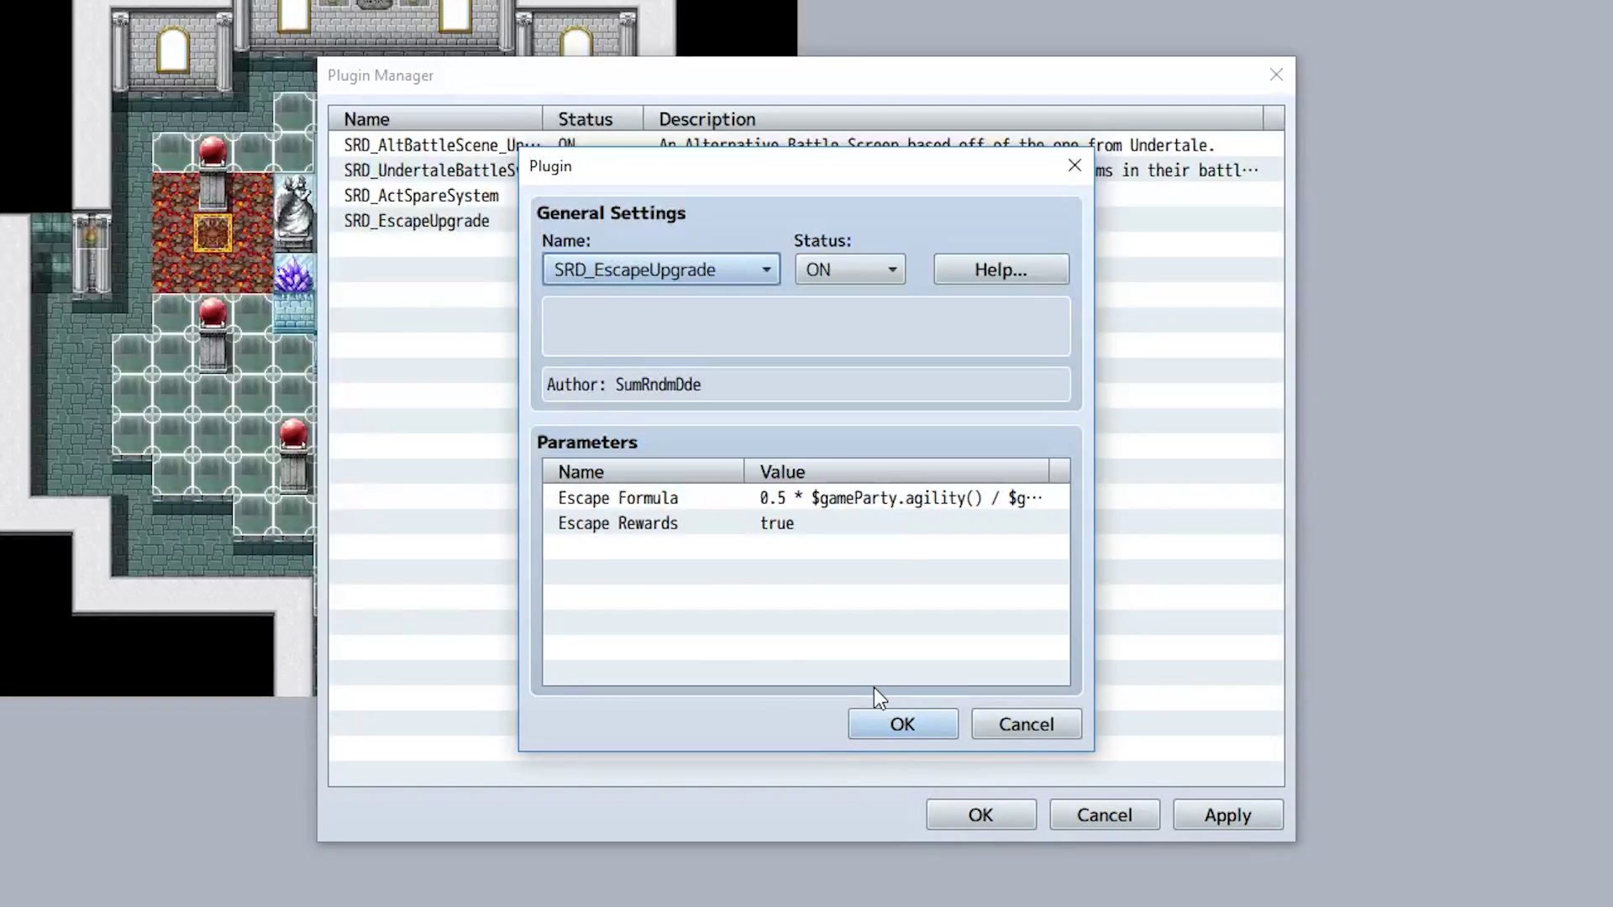
{"action": "left_click", "coordinate": [903, 722]}
{"action": "left_click", "coordinate": [1228, 813]}
{"action": "left_click", "coordinate": [980, 814]}
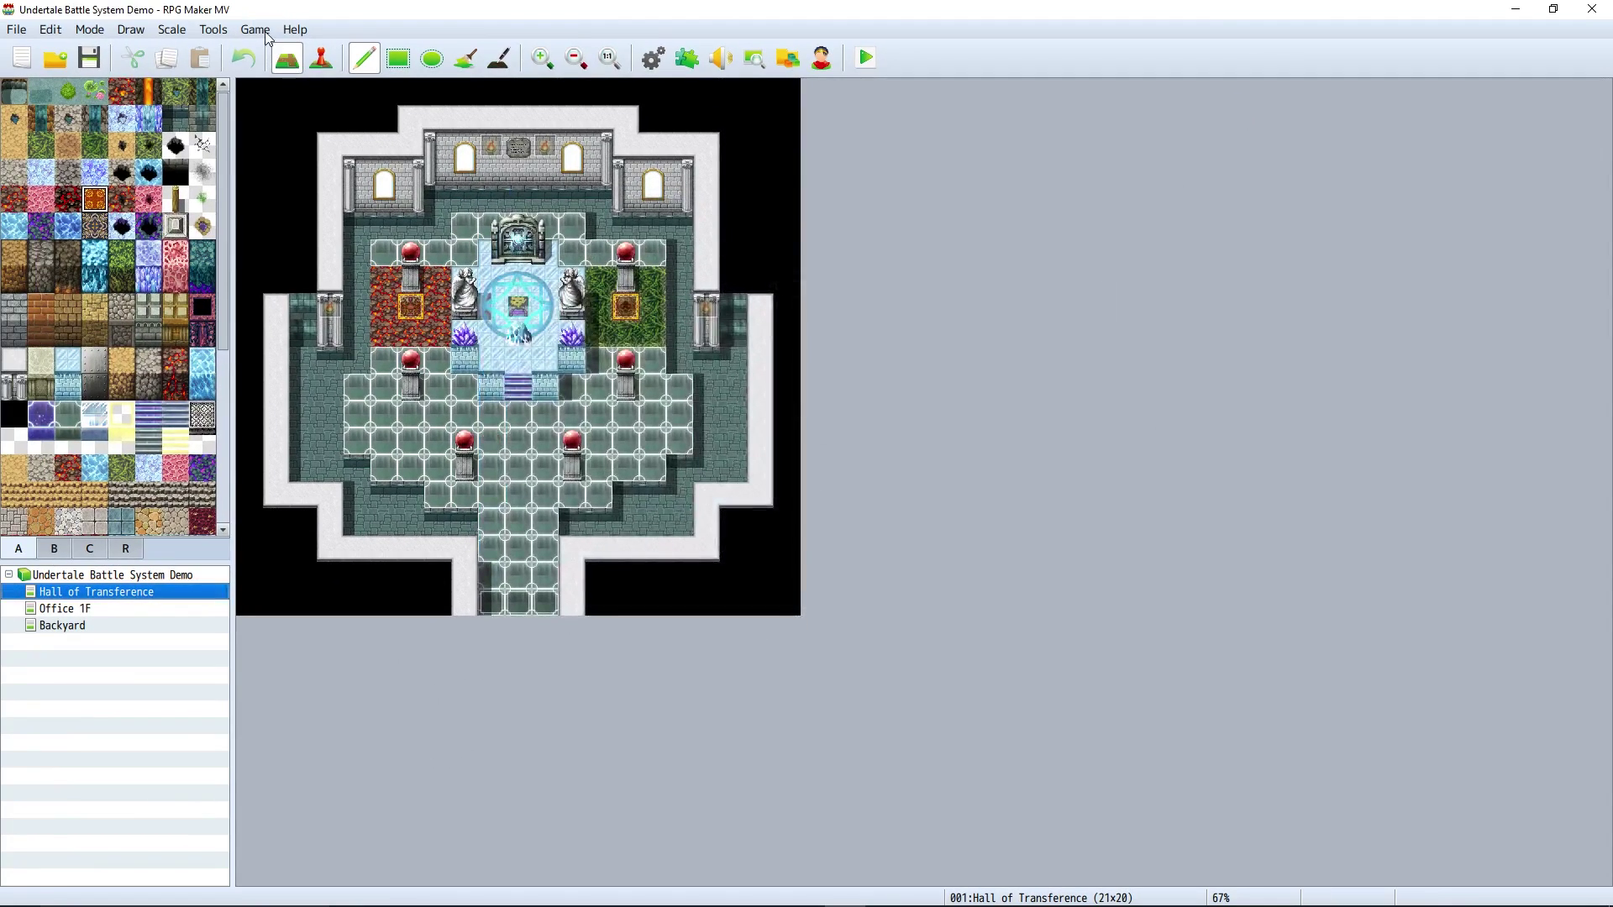
Open the project's folder and browse to img/SumRndmDde/utb
{"action": "left_click", "coordinate": [255, 30]}
{"action": "left_click", "coordinate": [264, 79]}
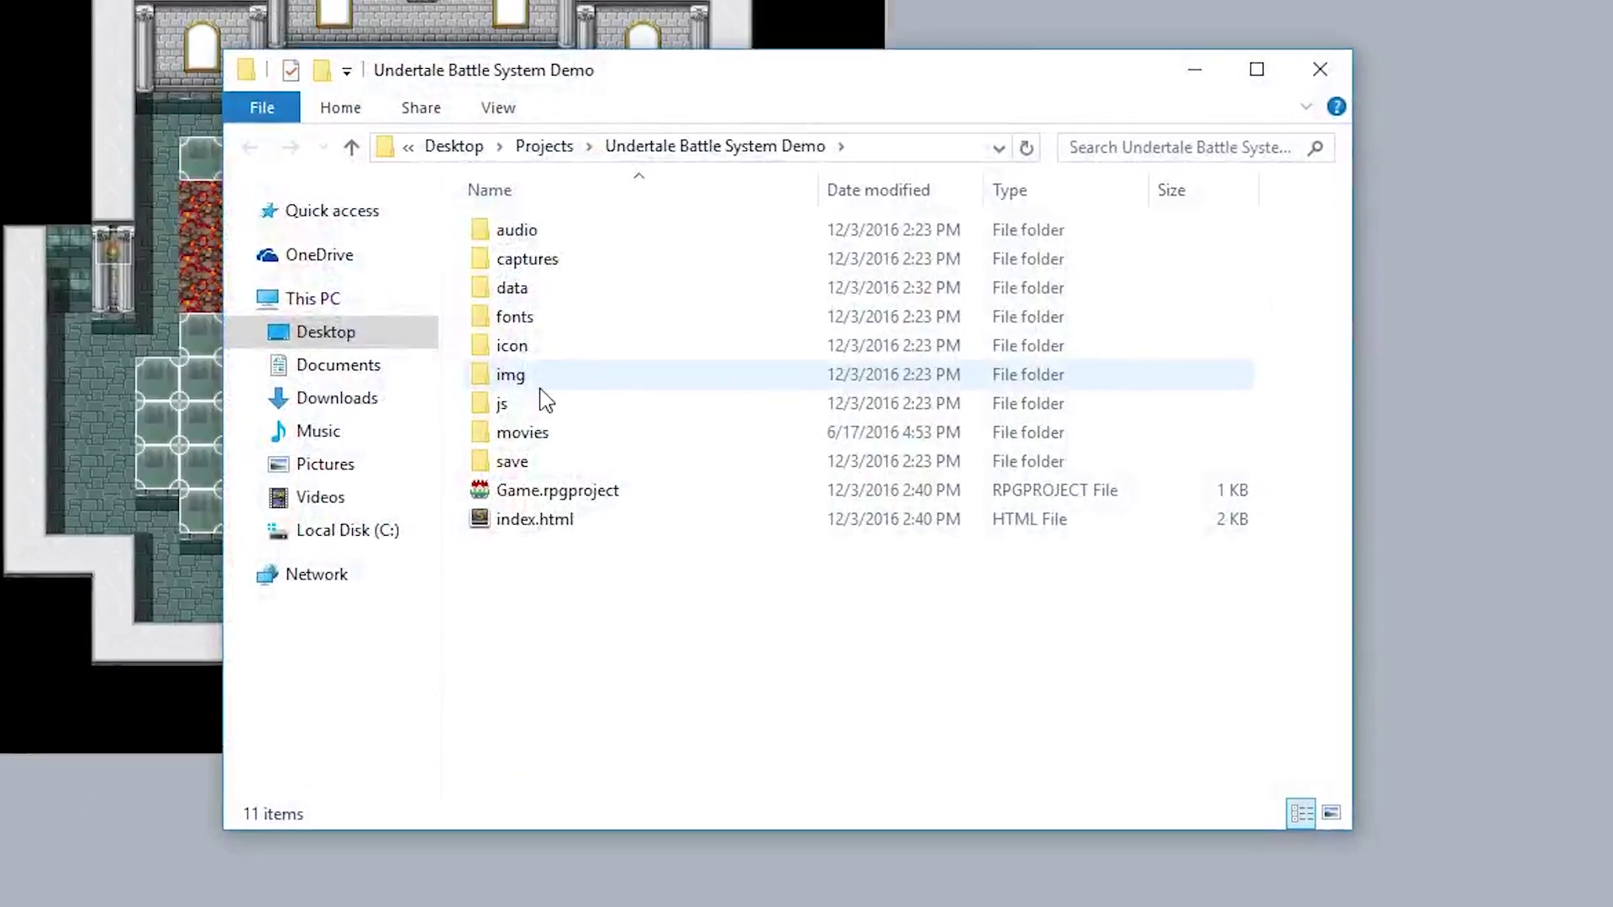
{"action": "double_click", "coordinate": [539, 386]}
{"action": "double_click", "coordinate": [550, 456]}
{"action": "left_click", "coordinate": [537, 256]}
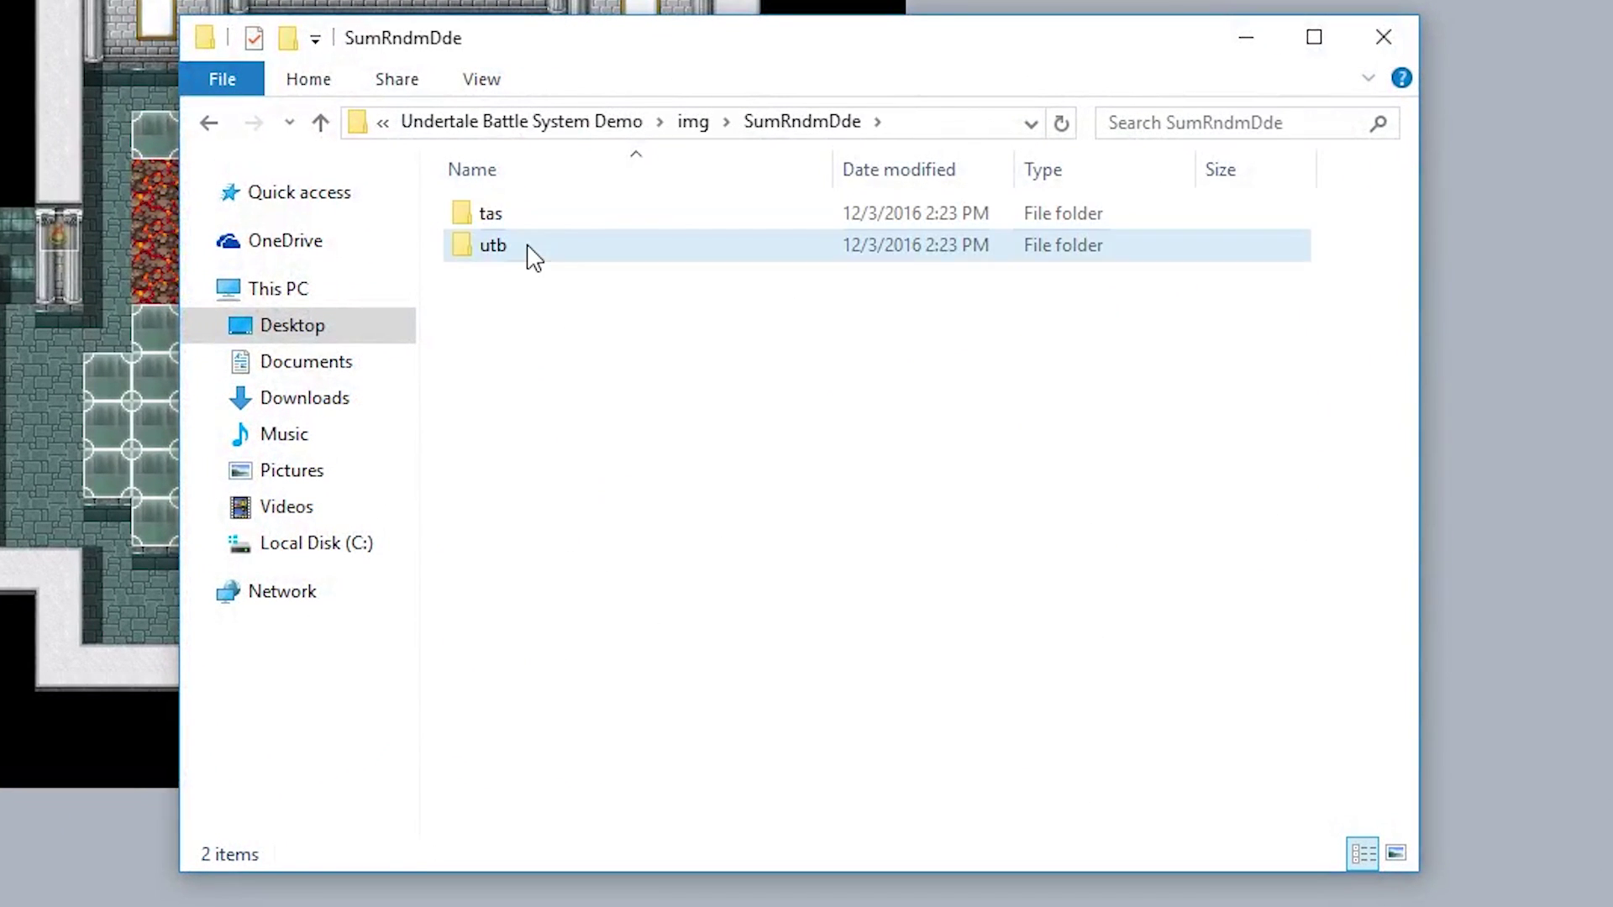
{"action": "double_click", "coordinate": [534, 256]}
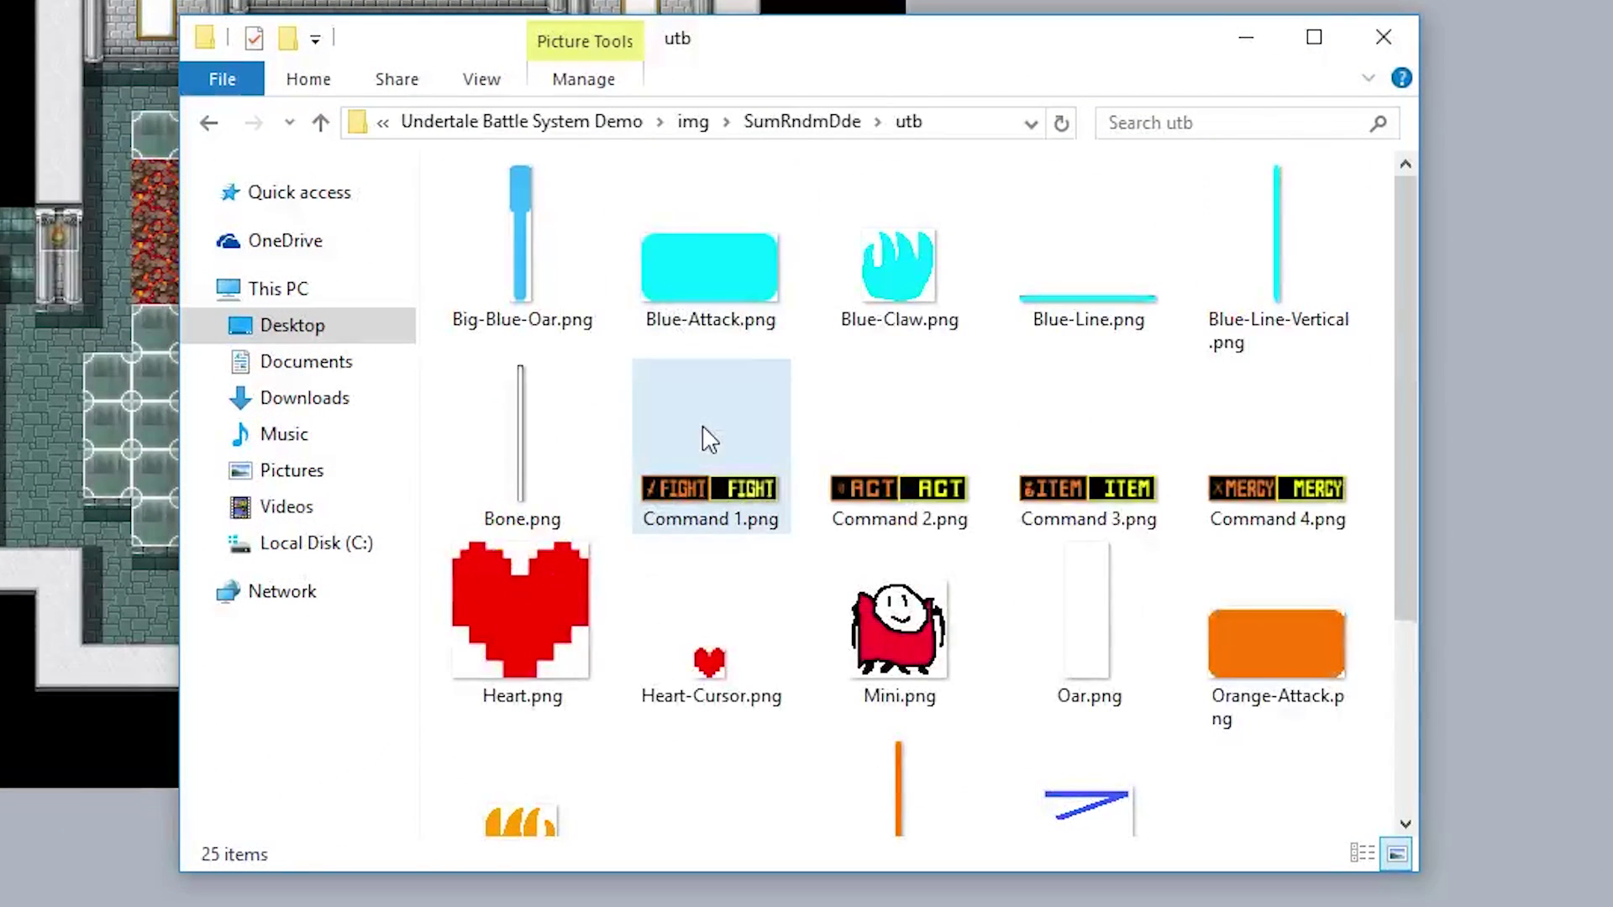
Look over the battle images Command 1.png to Command 4.png and Heart-Cursor.png in the utb folder
{"action": "left_click", "coordinate": [709, 437]}
{"action": "left_click", "coordinate": [931, 433]}
{"action": "left_click", "coordinate": [1090, 460]}
{"action": "left_click", "coordinate": [1228, 458]}
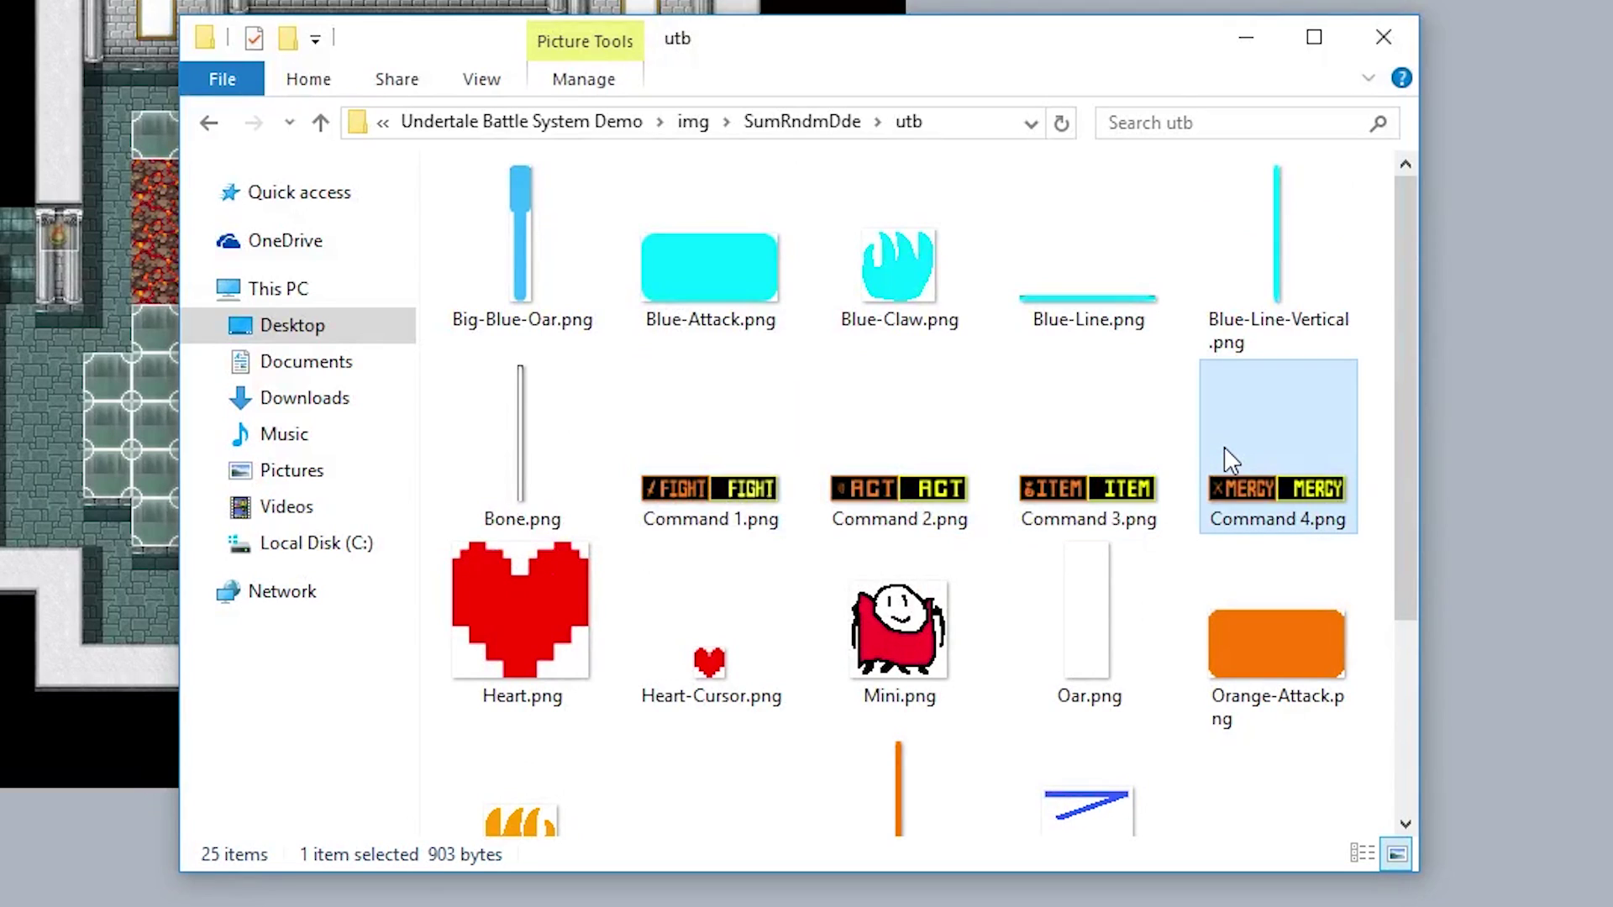
{"action": "left_click", "coordinate": [732, 461]}
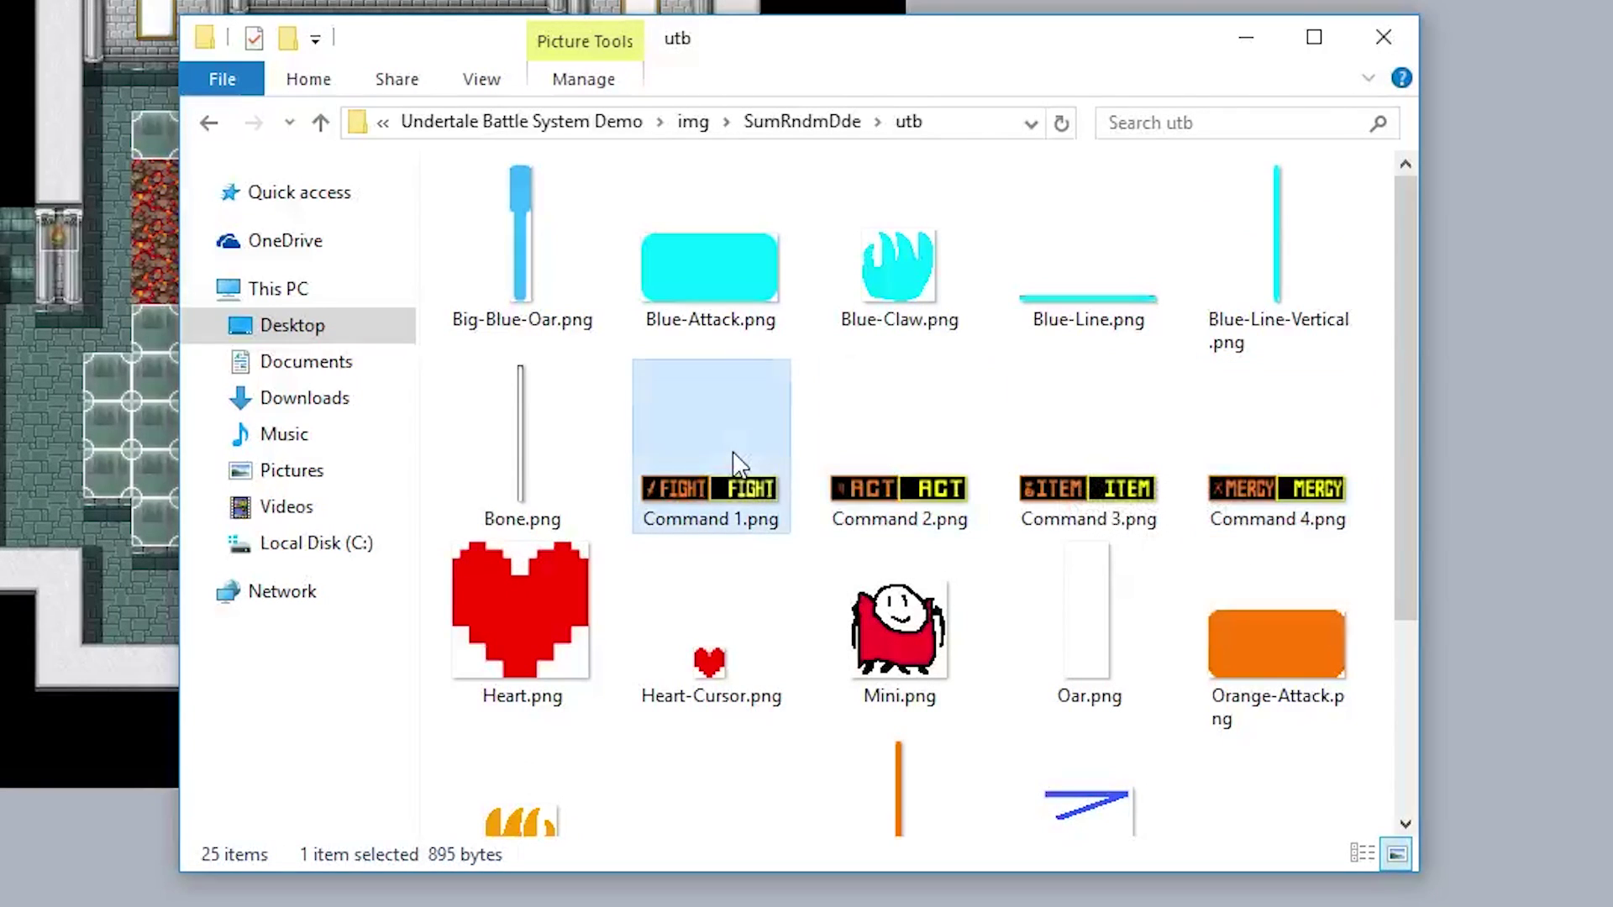
{"action": "left_click", "coordinate": [705, 682]}
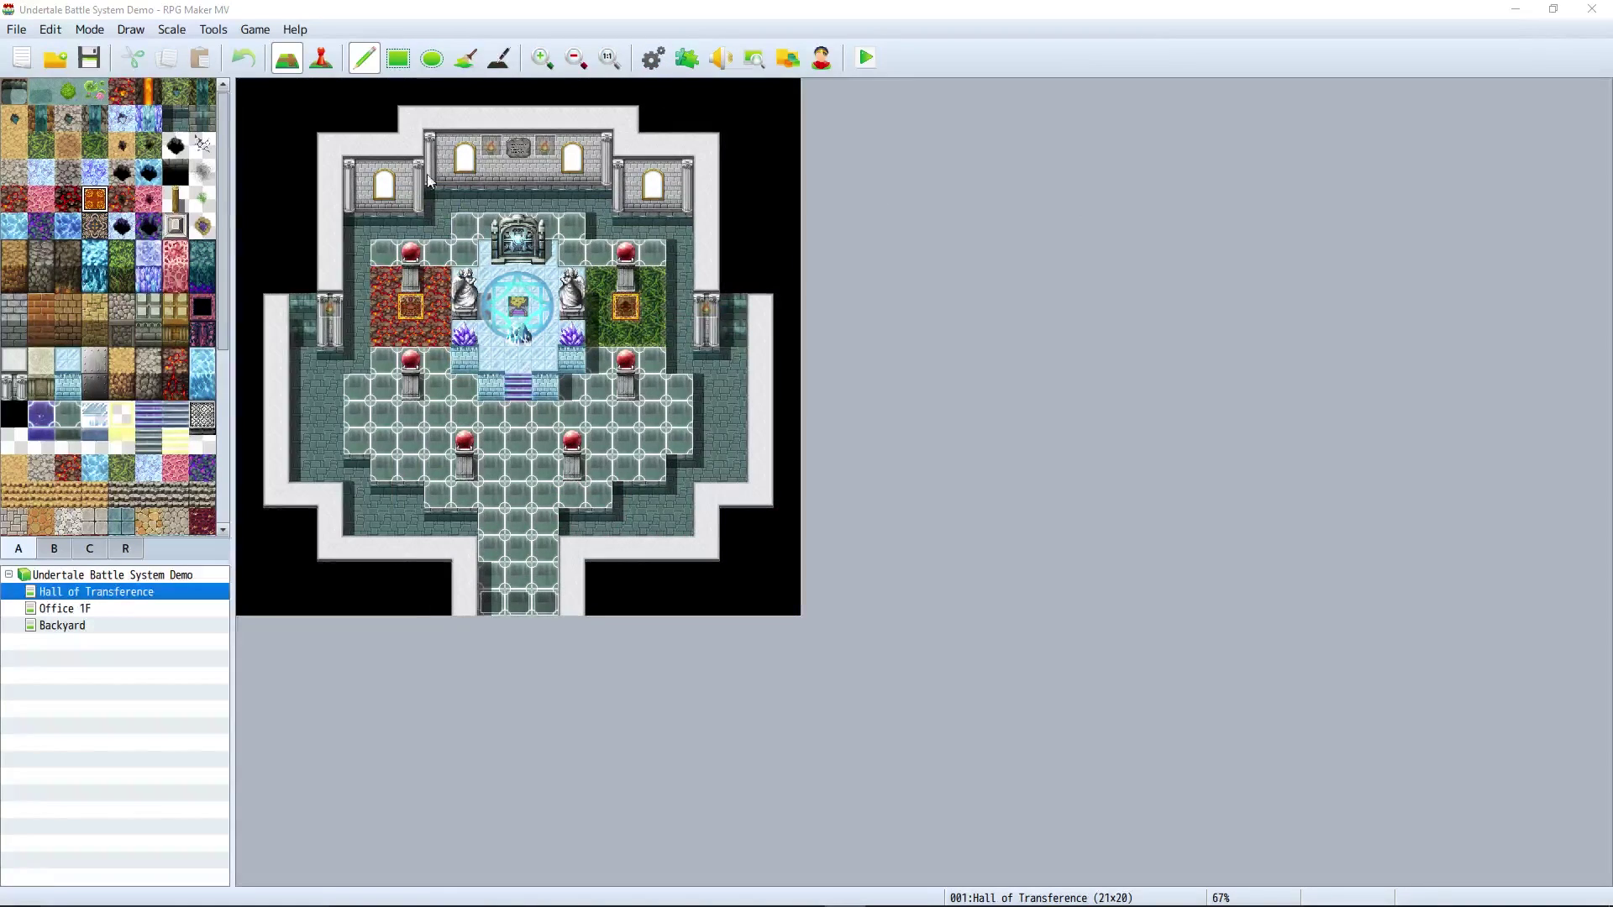
Open the database skills, look over Spare and Flee, and highlight the ACT skill's <Act Skill> note tag
{"action": "key", "text": "F9"}
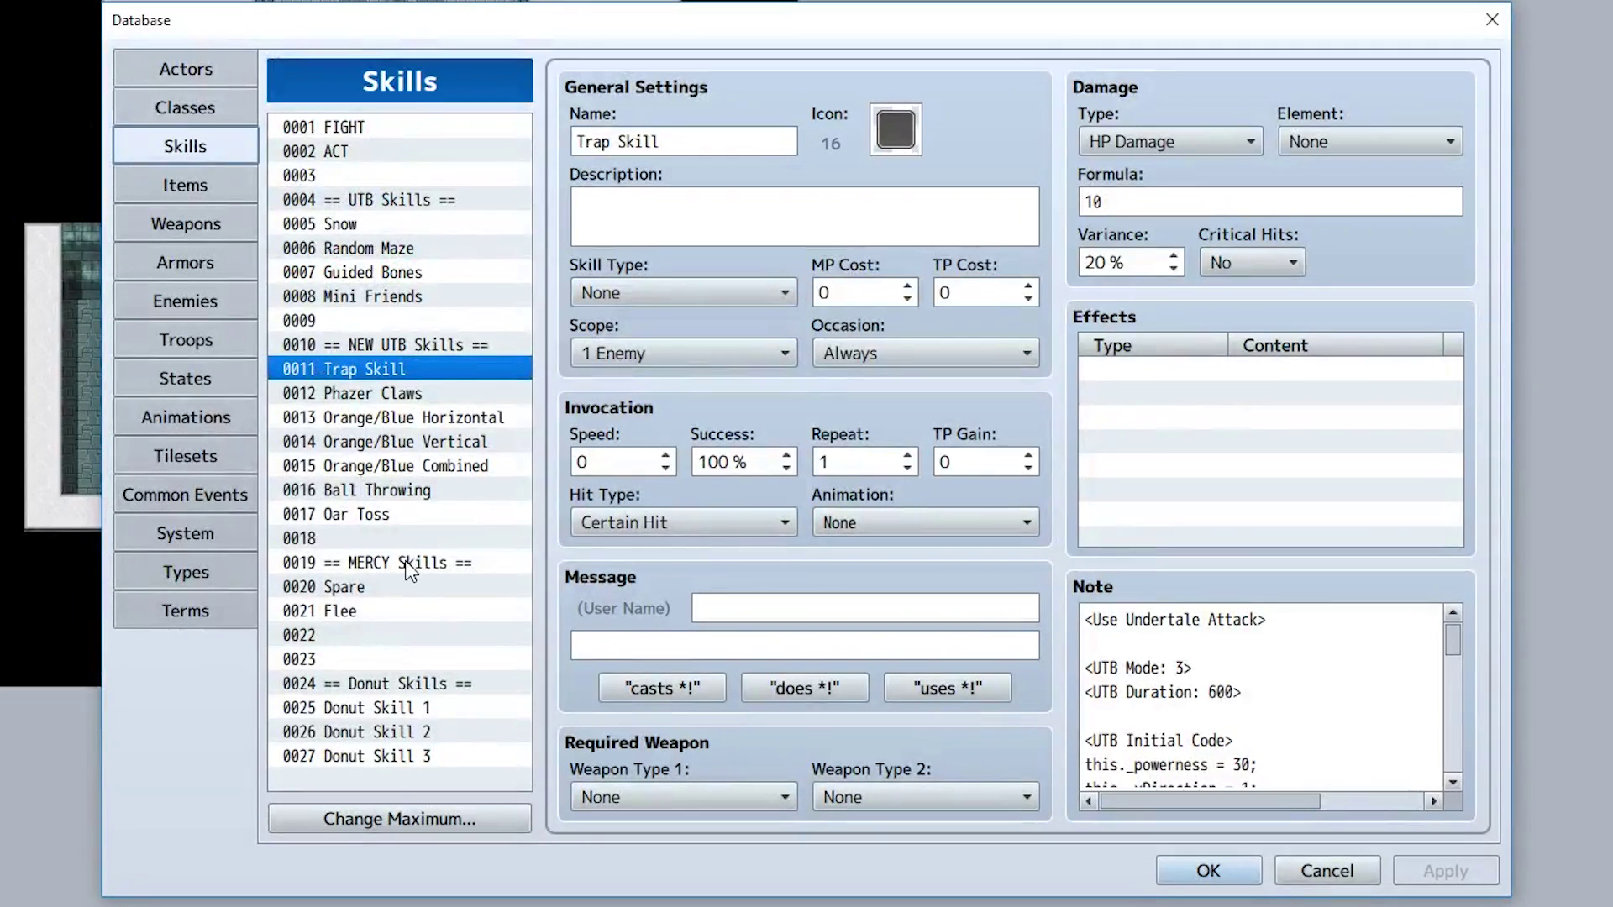
{"action": "left_click", "coordinate": [504, 550]}
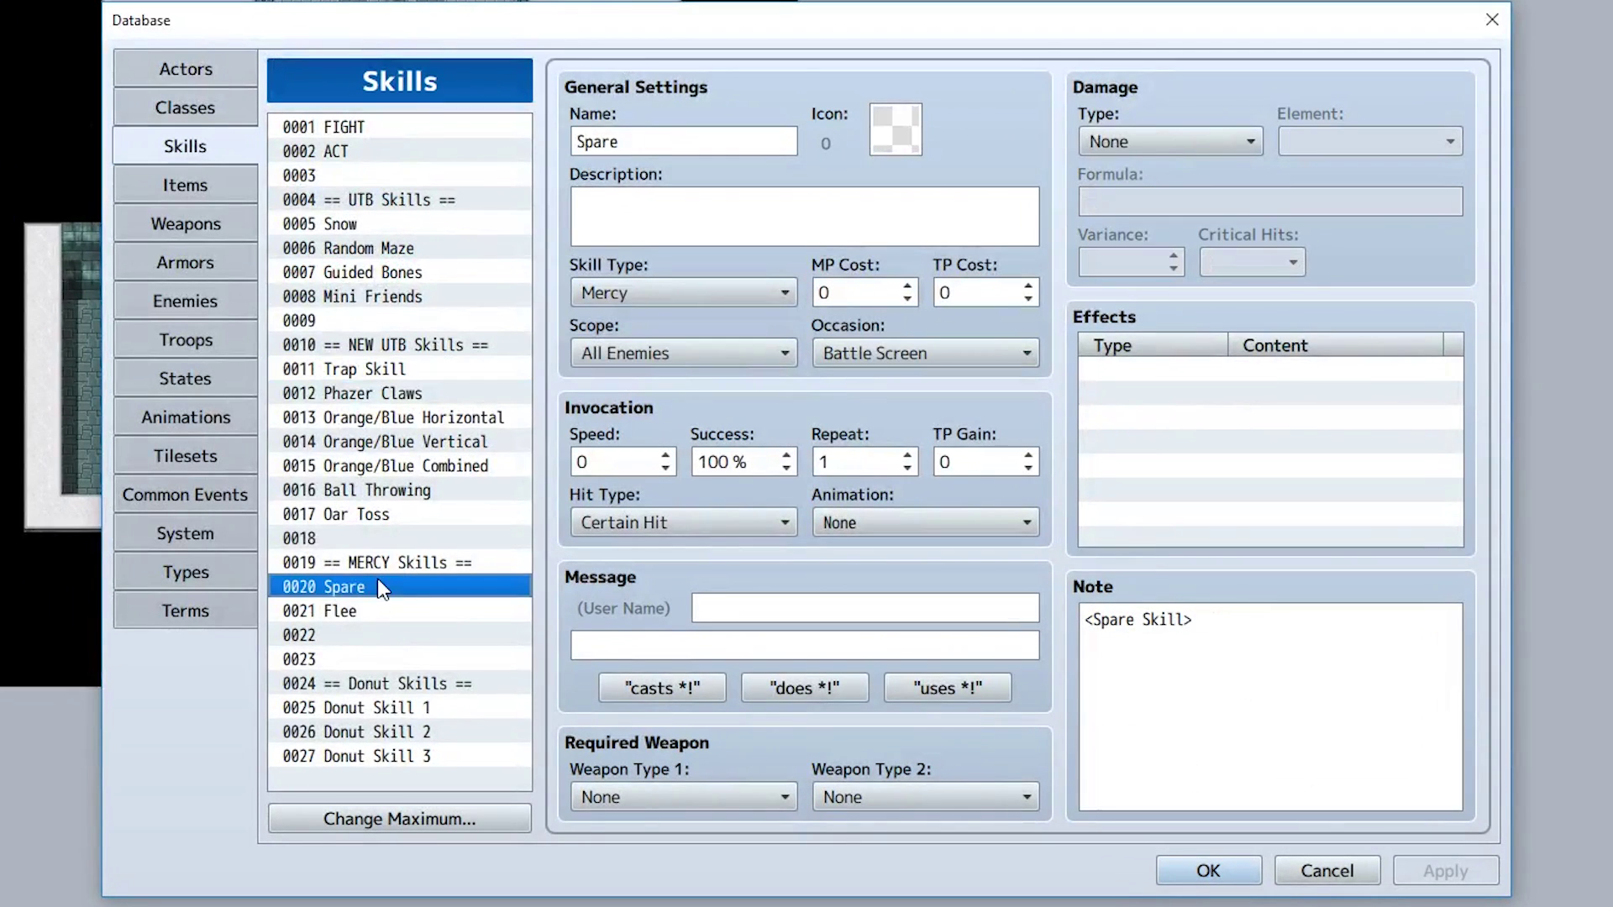
{"action": "left_click", "coordinate": [368, 613]}
{"action": "left_click", "coordinate": [388, 149]}
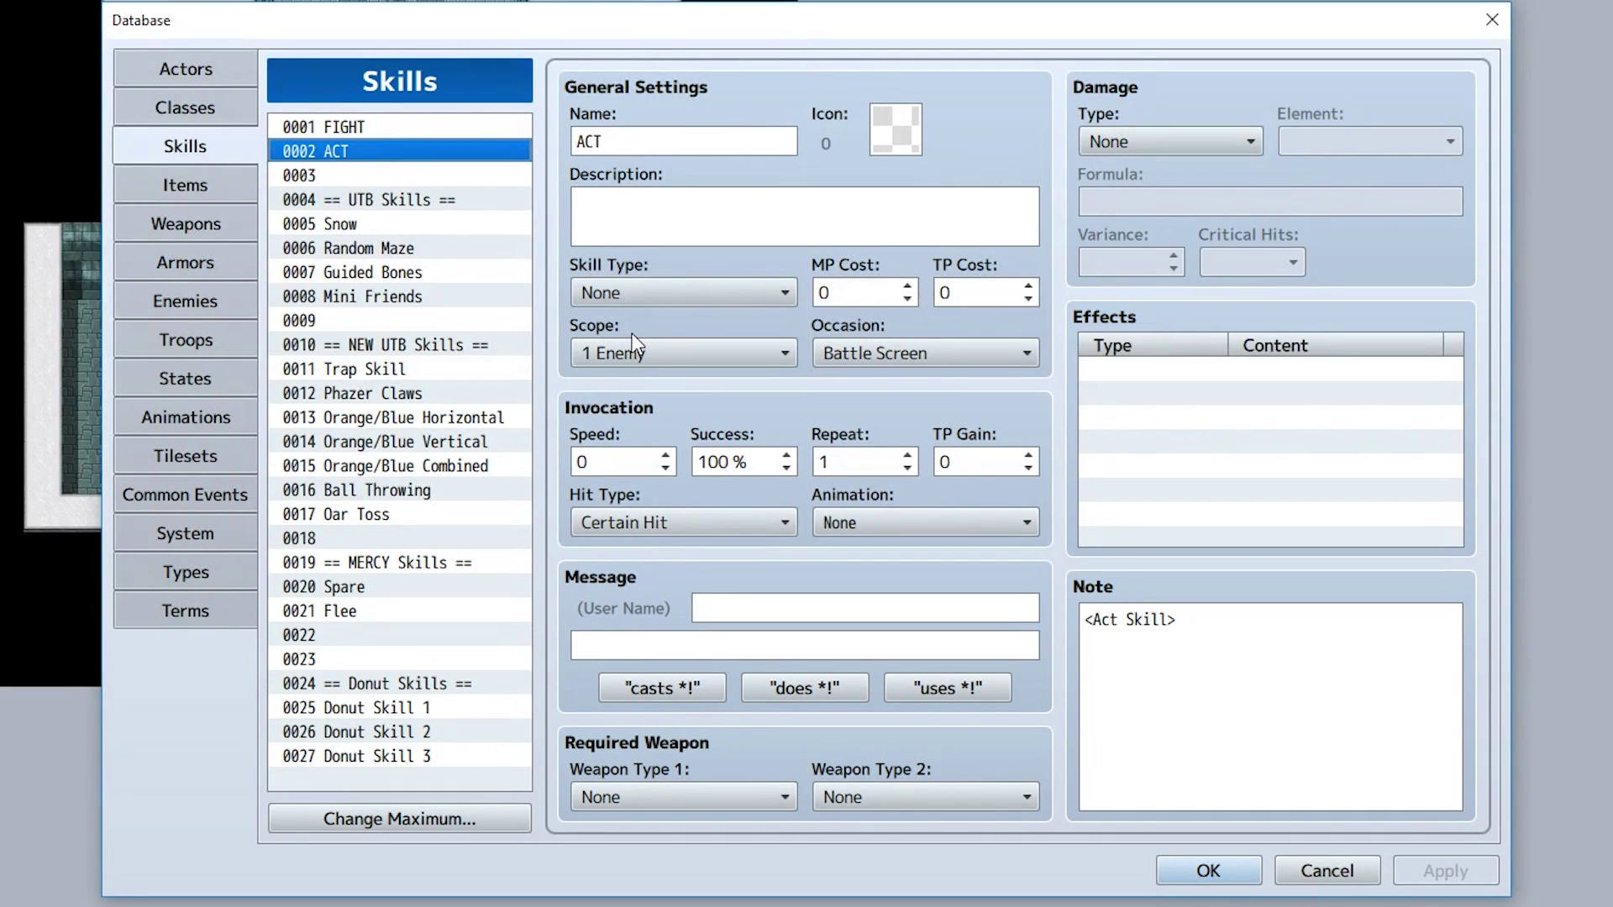
{"action": "left_click", "coordinate": [1217, 608]}
{"action": "key", "text": "ctrl+a"}
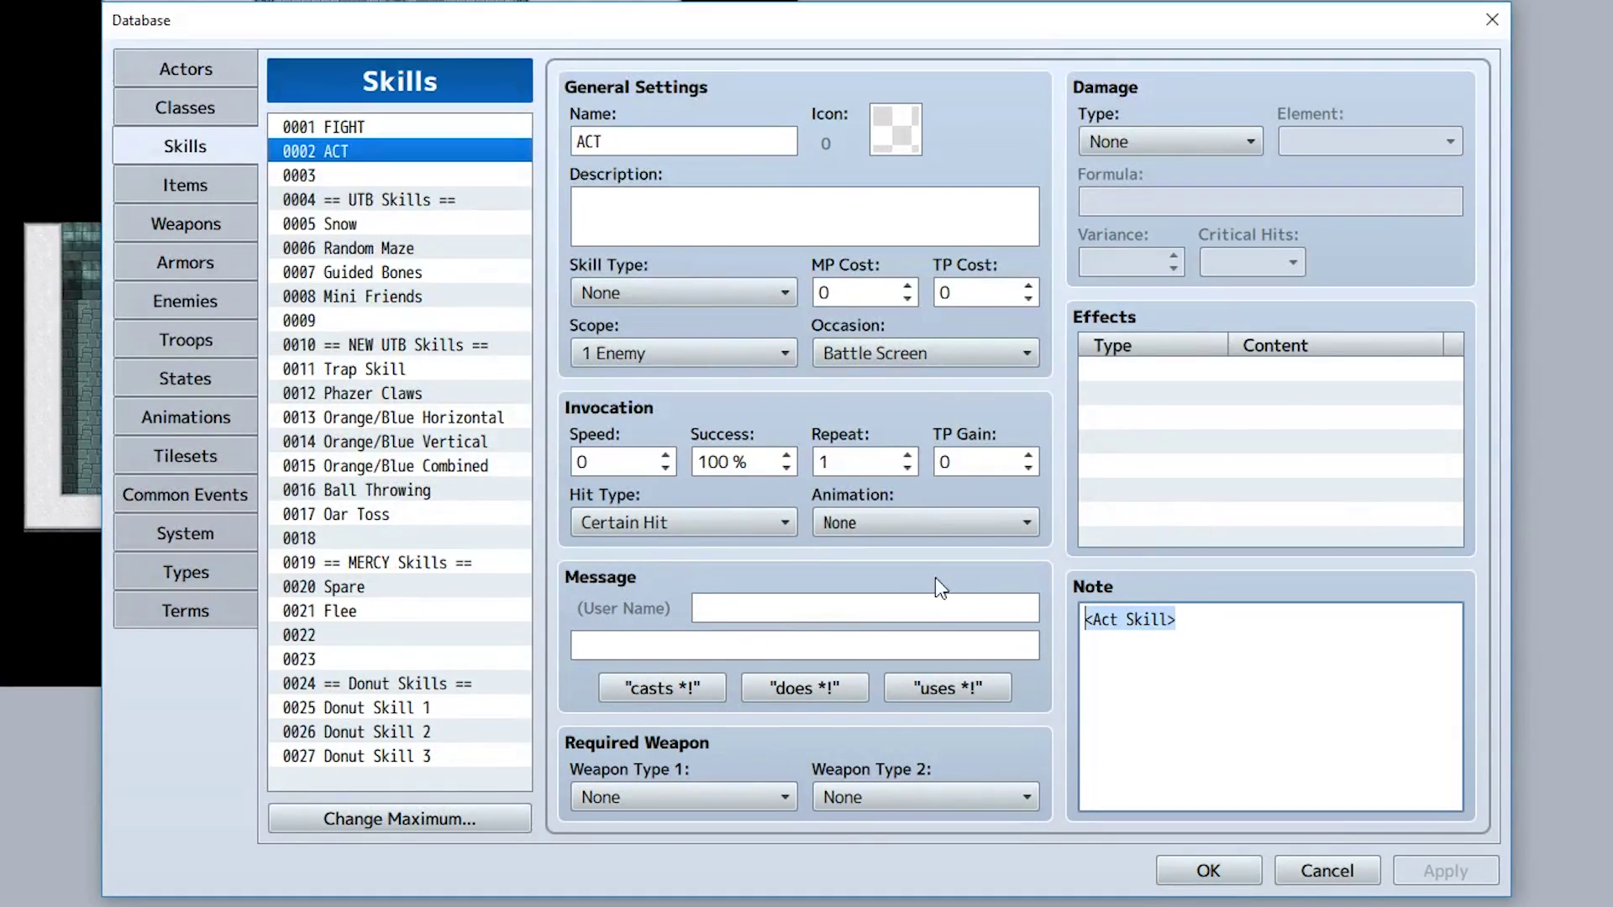
Examine the Spare skill and highlight its <Spare Skill> note tag
{"action": "left_click", "coordinate": [374, 587]}
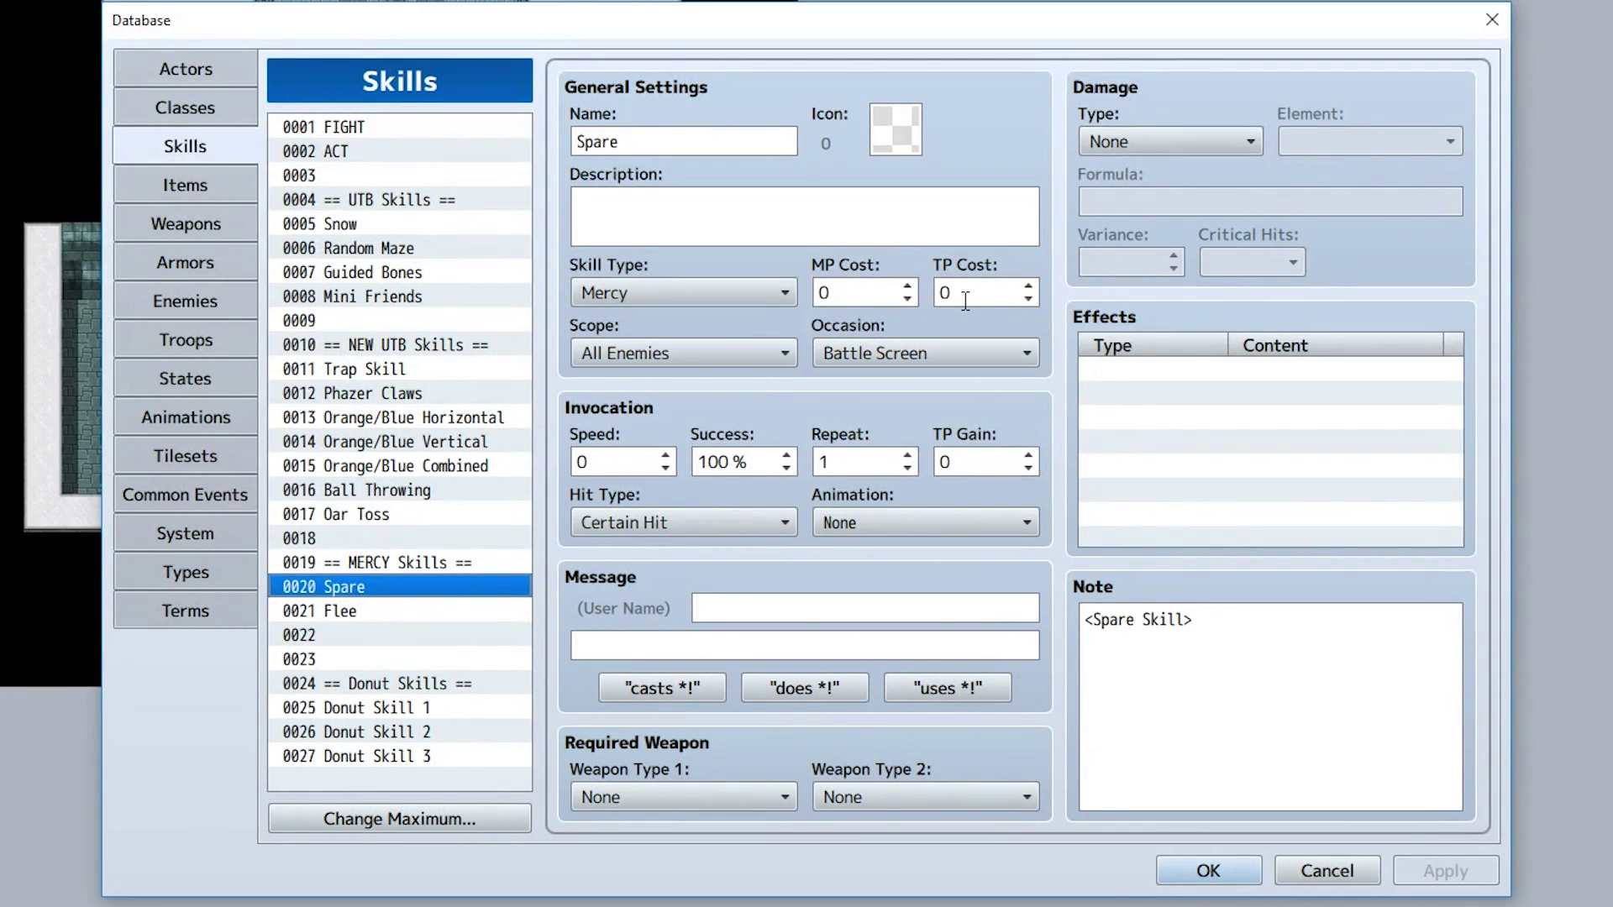
{"action": "left_click", "coordinate": [1251, 643]}
{"action": "key", "text": "ctrl+a"}
{"action": "left_click_drag", "start_coordinate": [1192, 620], "coordinate": [1067, 617]}
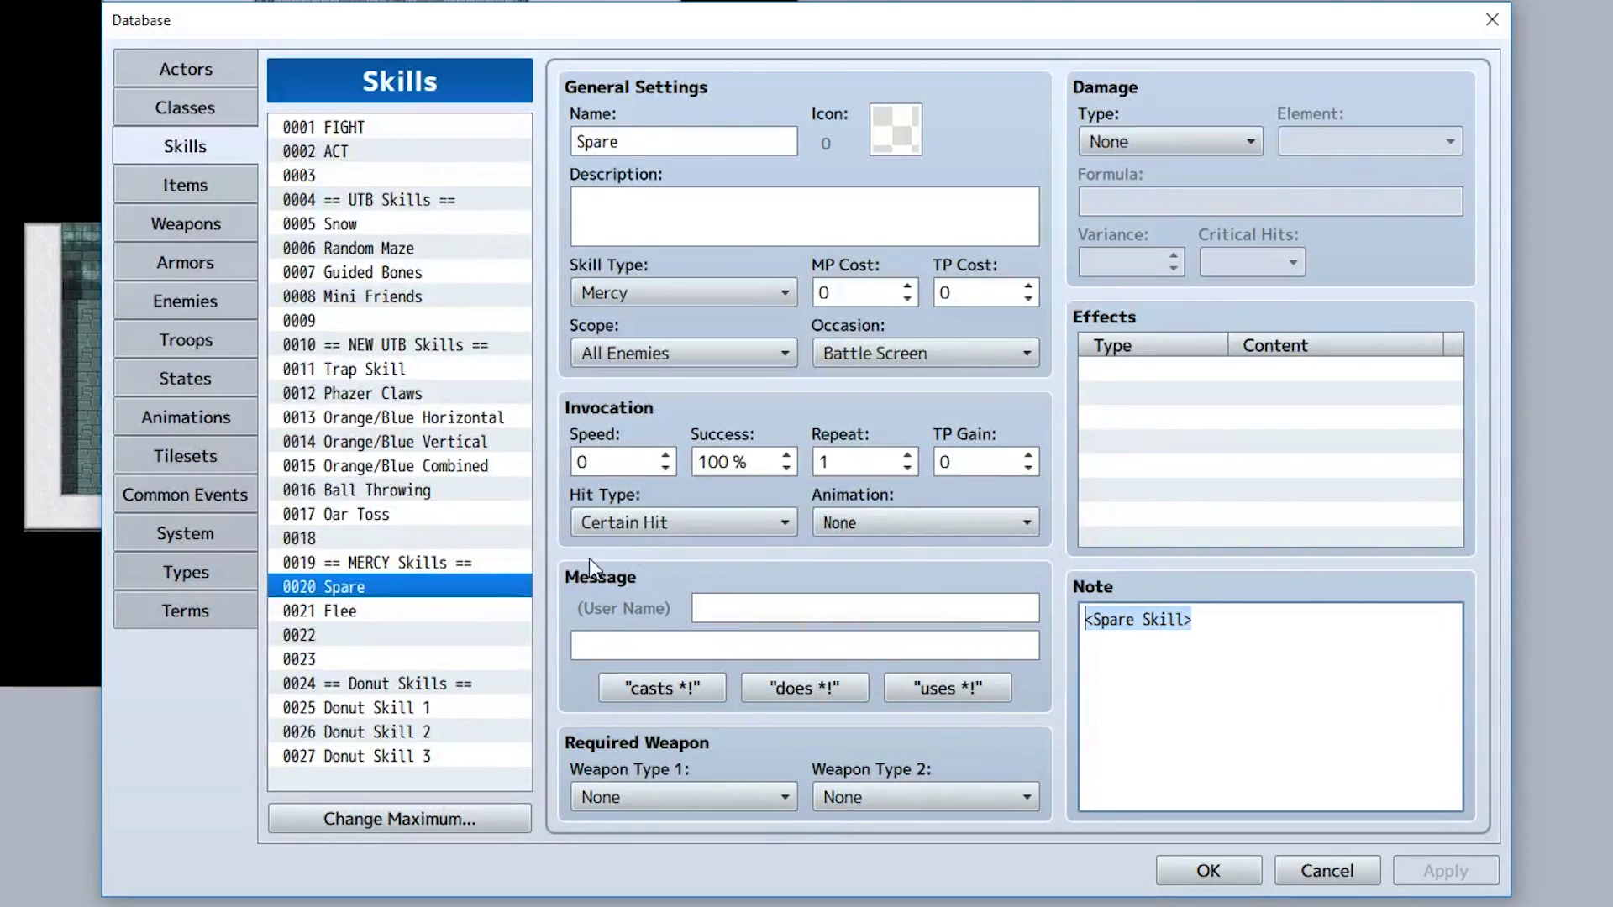
Examine the Flee skill, highlighting its name and its <Escape Skill> note tag
{"action": "left_click", "coordinate": [399, 613]}
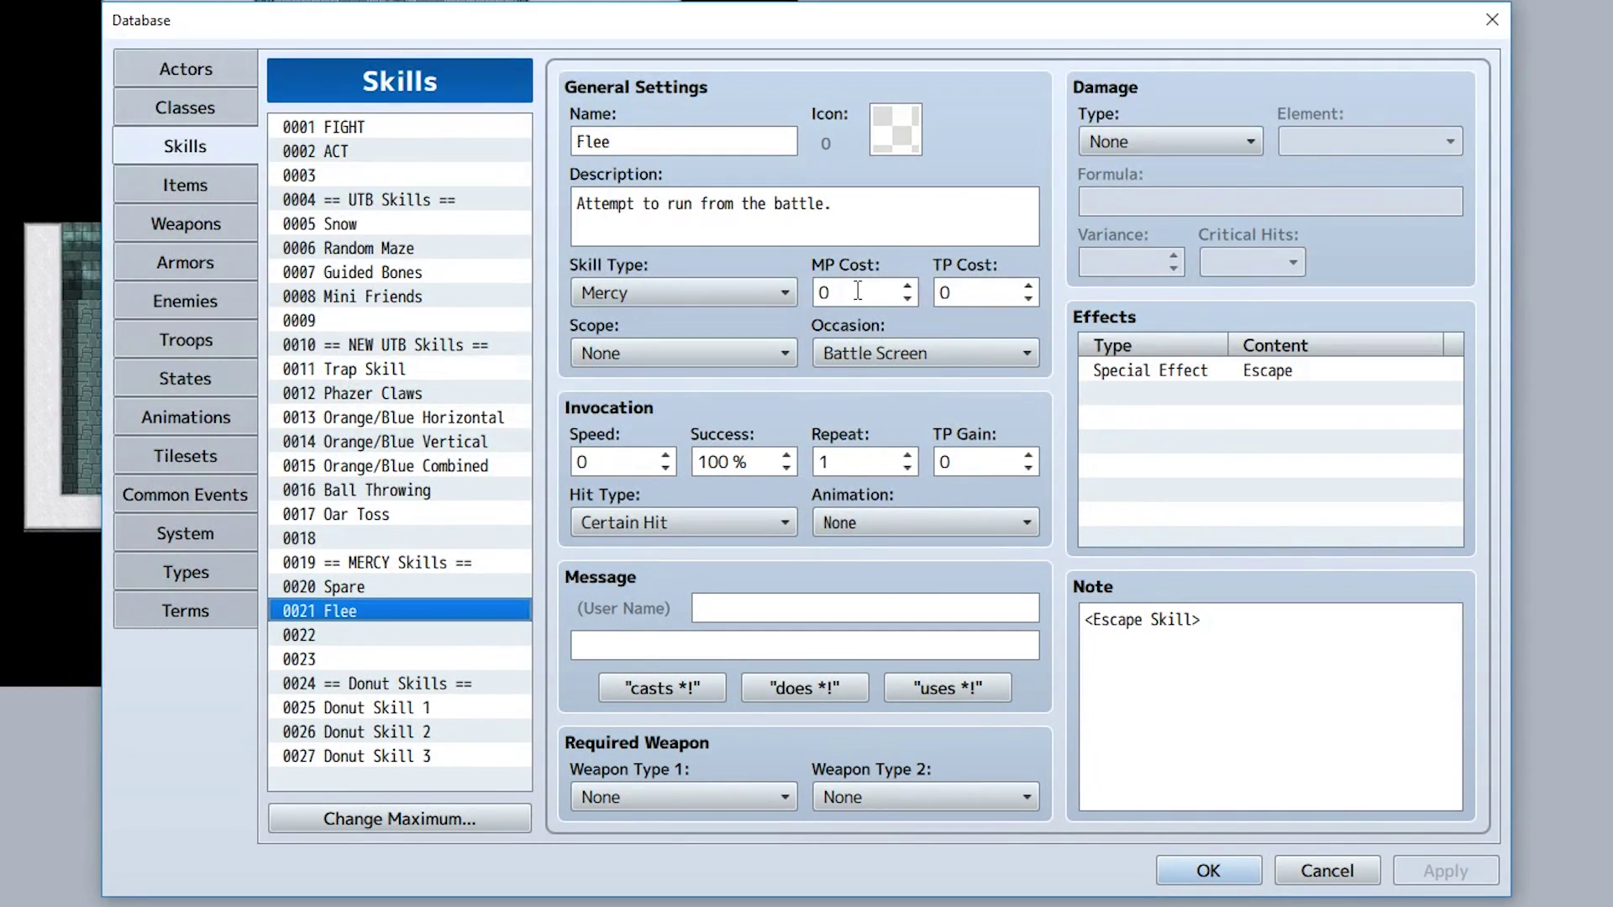
{"action": "left_click", "coordinate": [648, 136]}
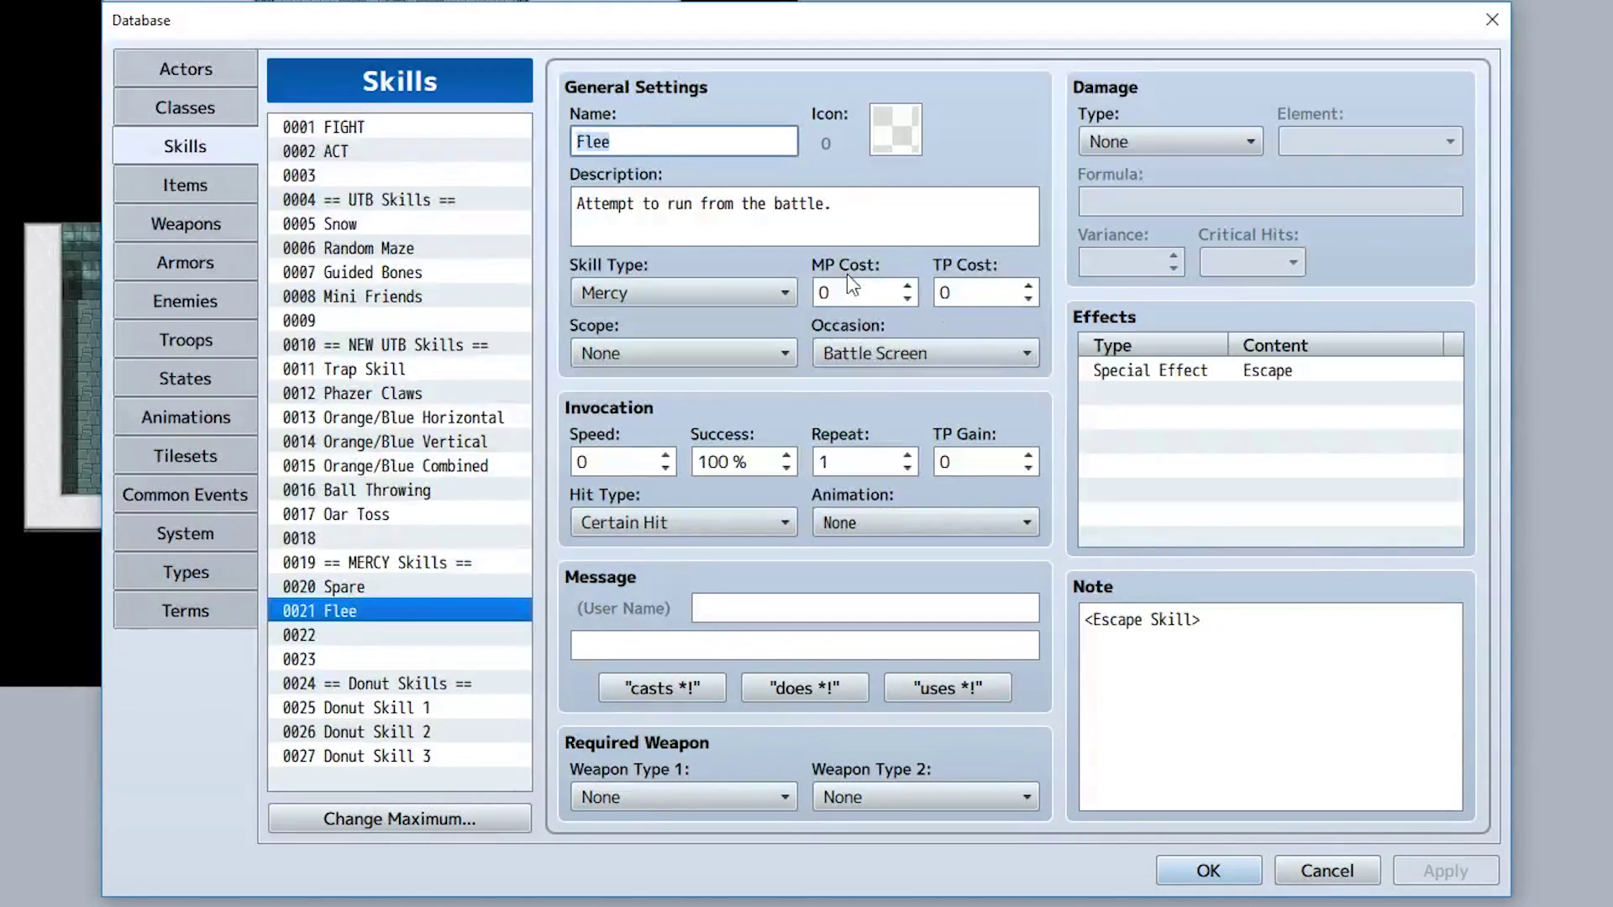
{"action": "left_click", "coordinate": [1238, 631]}
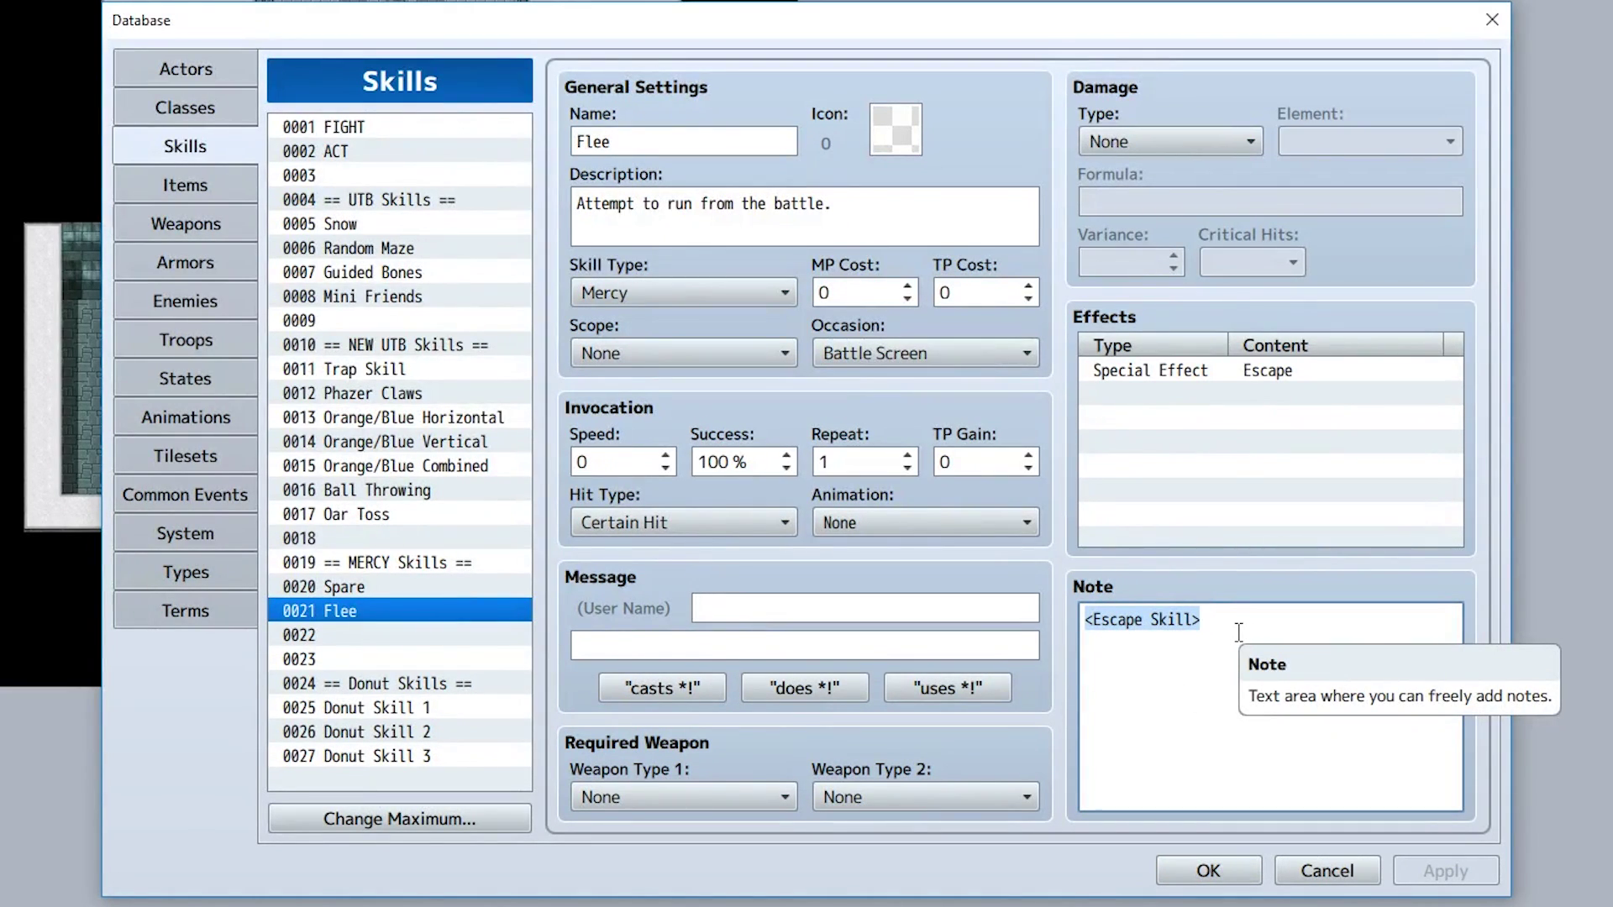
{"action": "left_click", "coordinate": [1238, 632]}
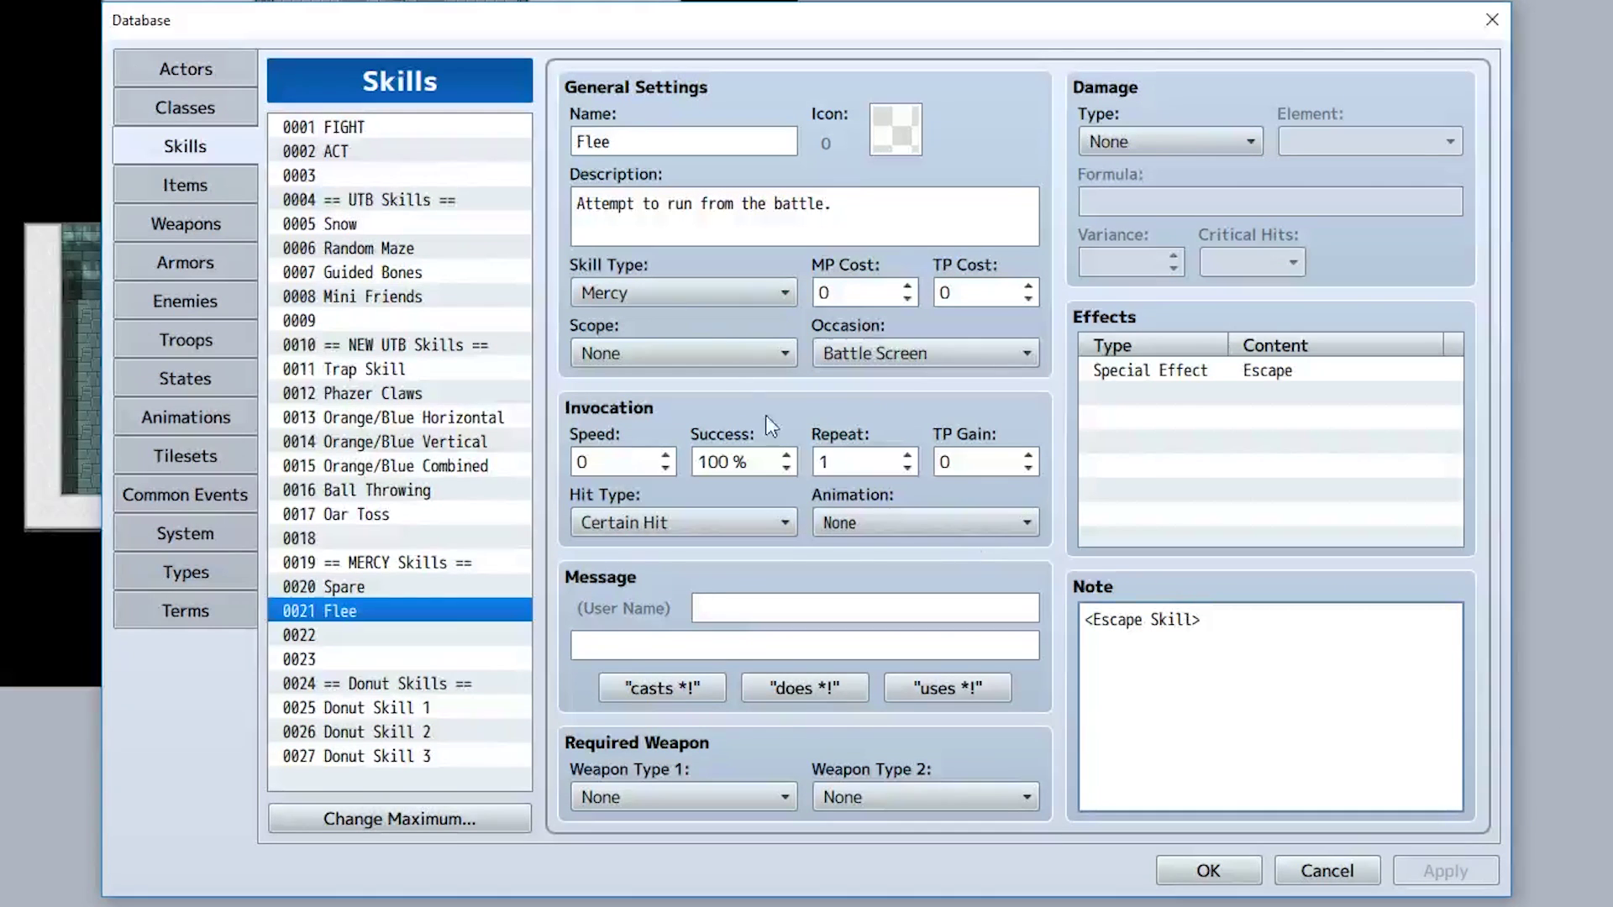
Compare the ACT skill's database number with the ACT Skill ID parameter of the alternative battle scene plugin
{"action": "left_click", "coordinate": [339, 160]}
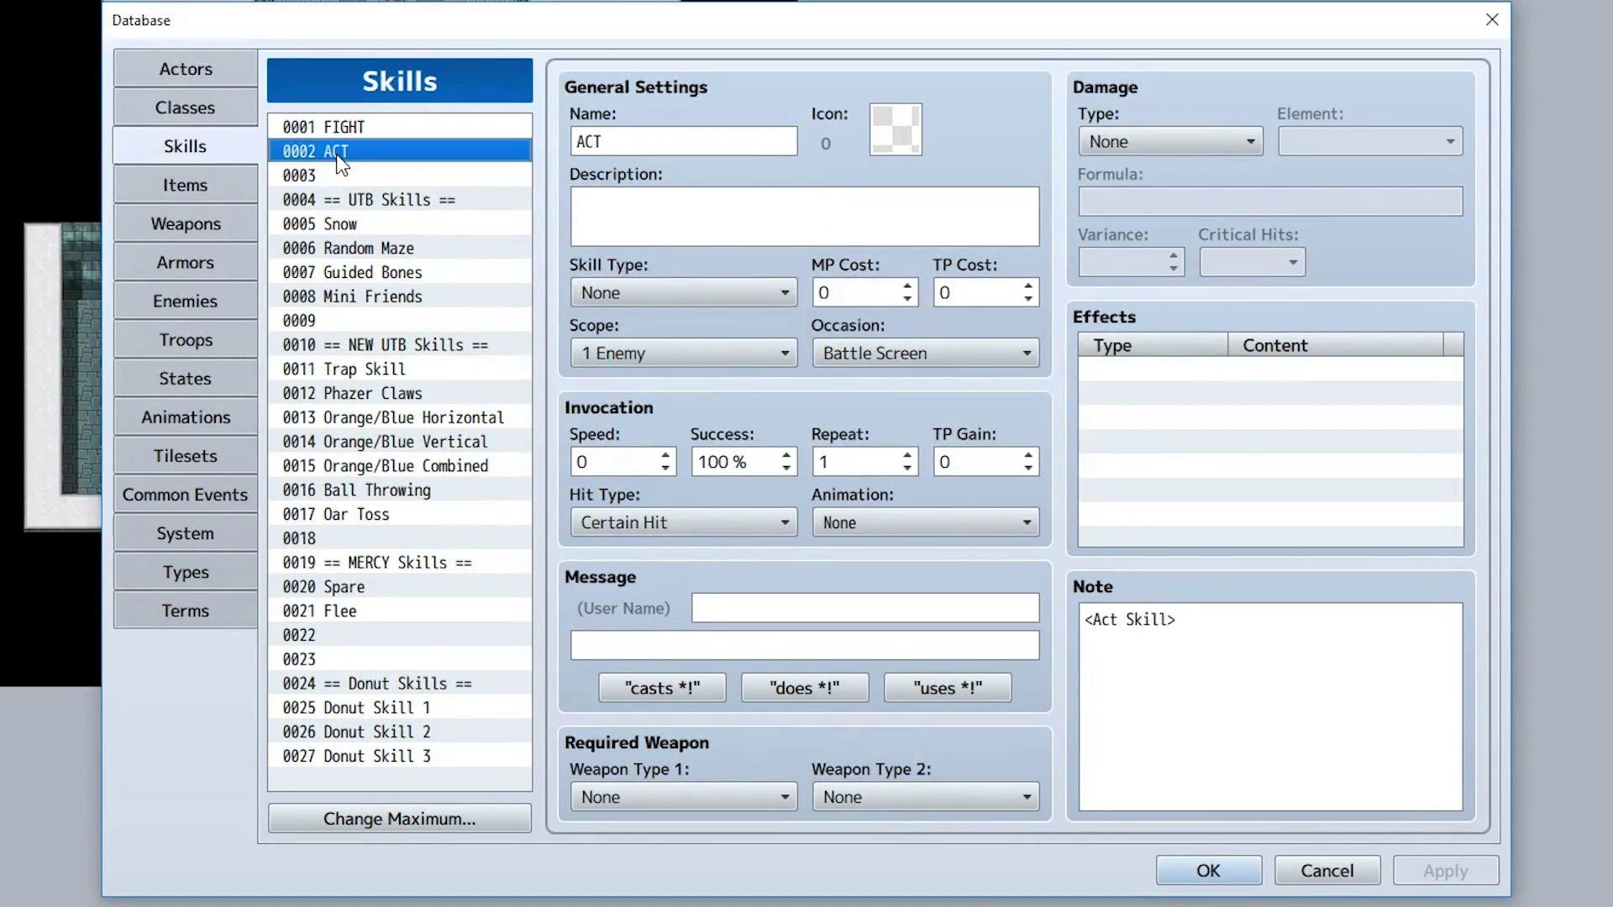
{"action": "left_click", "coordinate": [1210, 871]}
{"action": "left_click", "coordinate": [682, 48]}
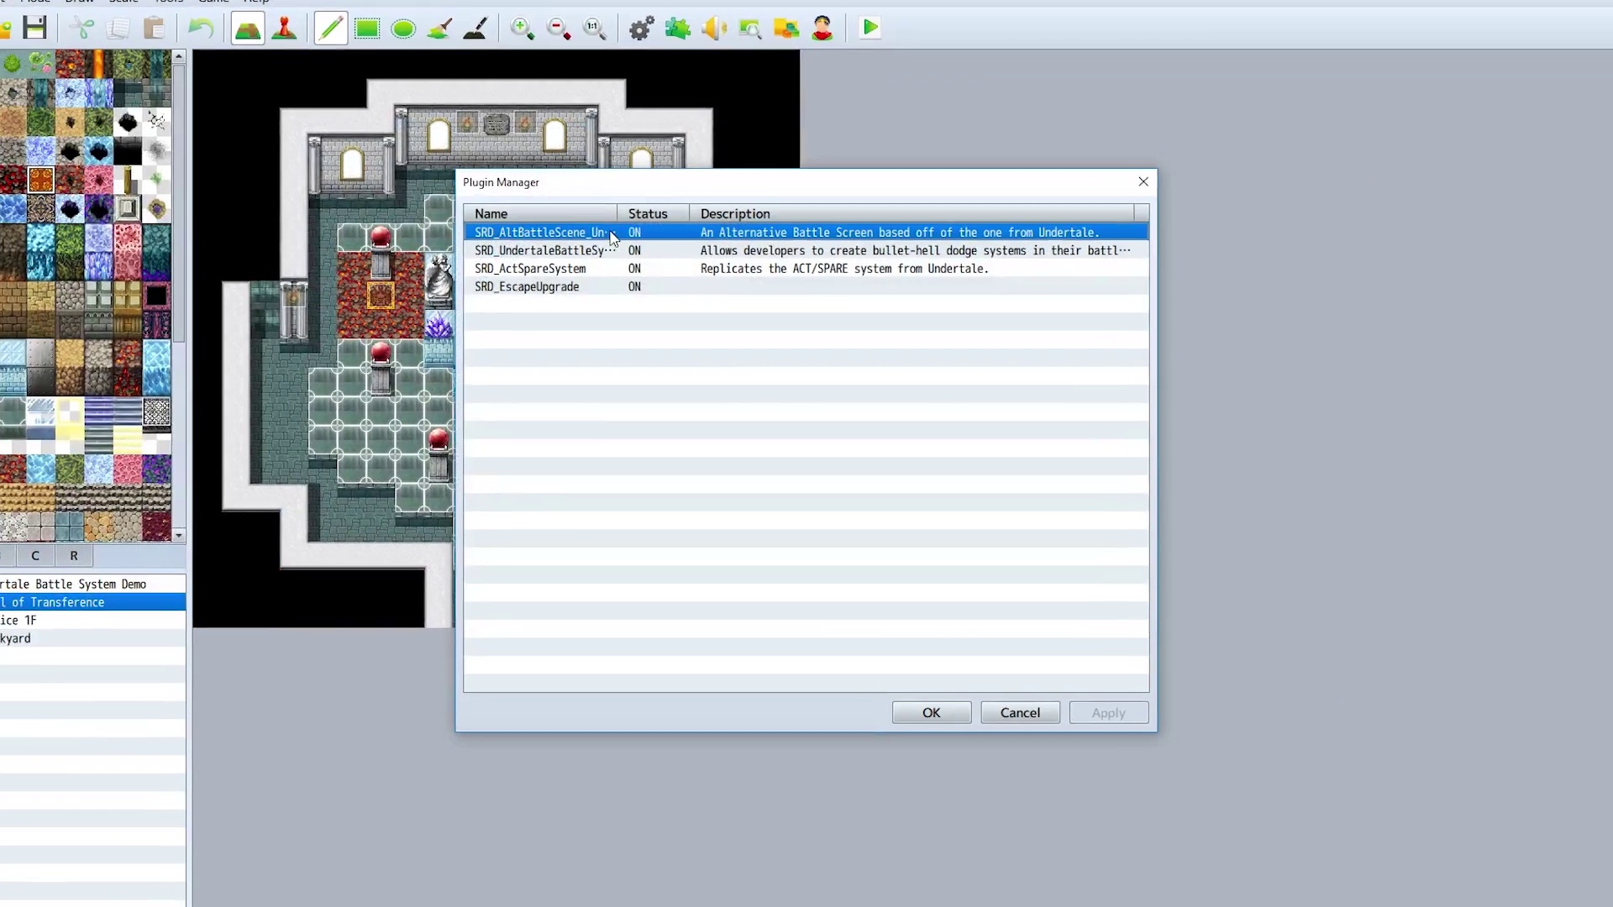
{"action": "double_click", "coordinate": [611, 230]}
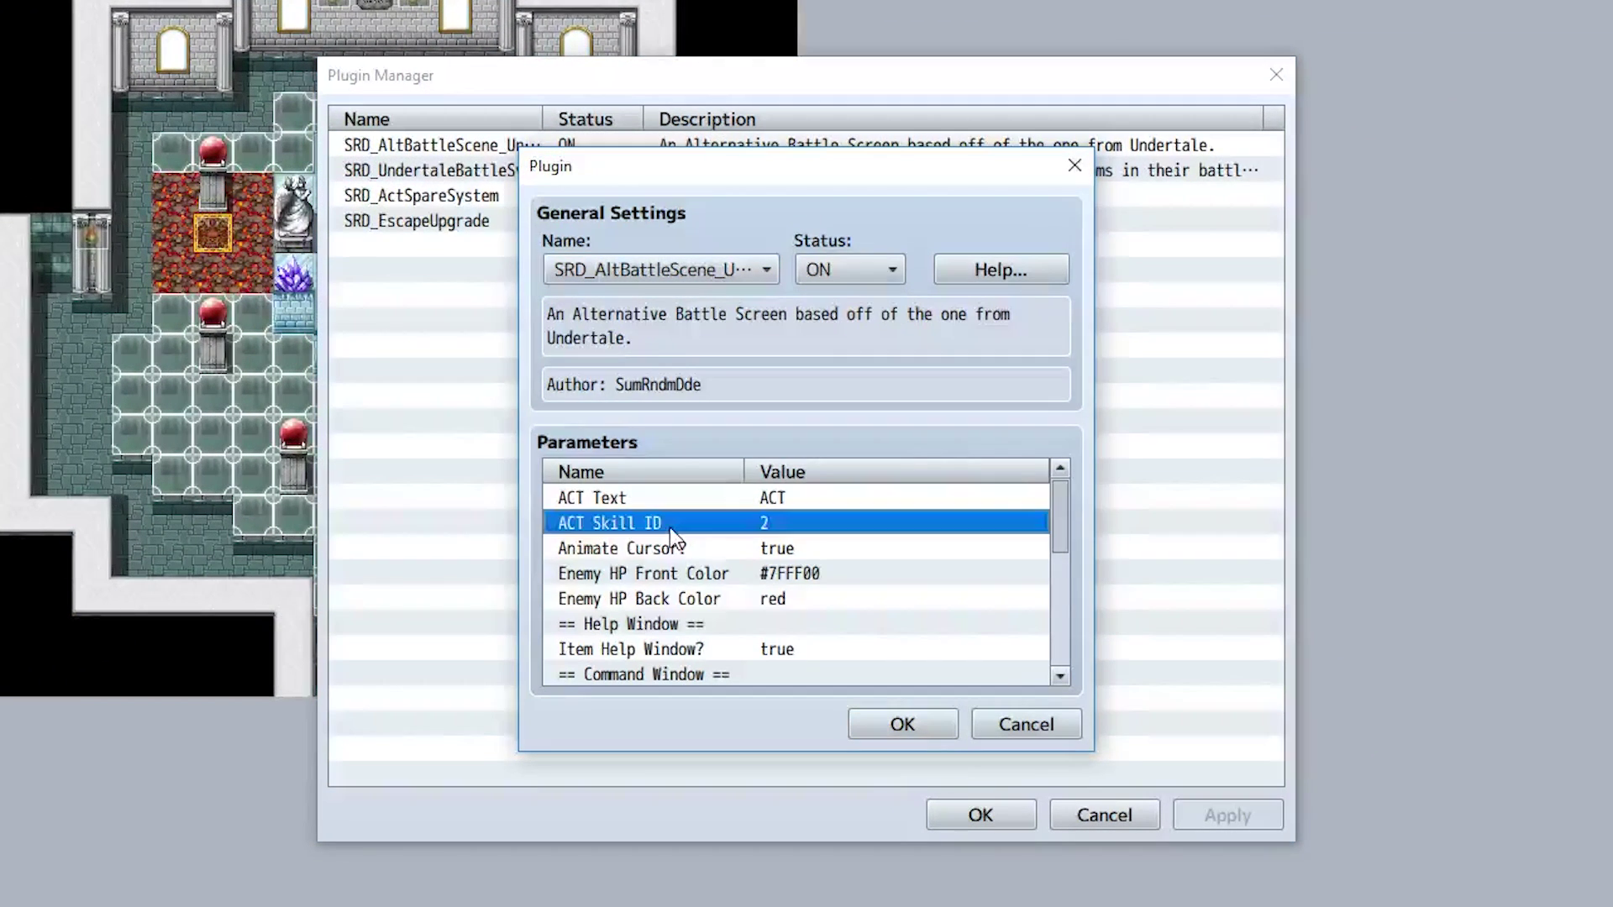
{"action": "double_click", "coordinate": [728, 524]}
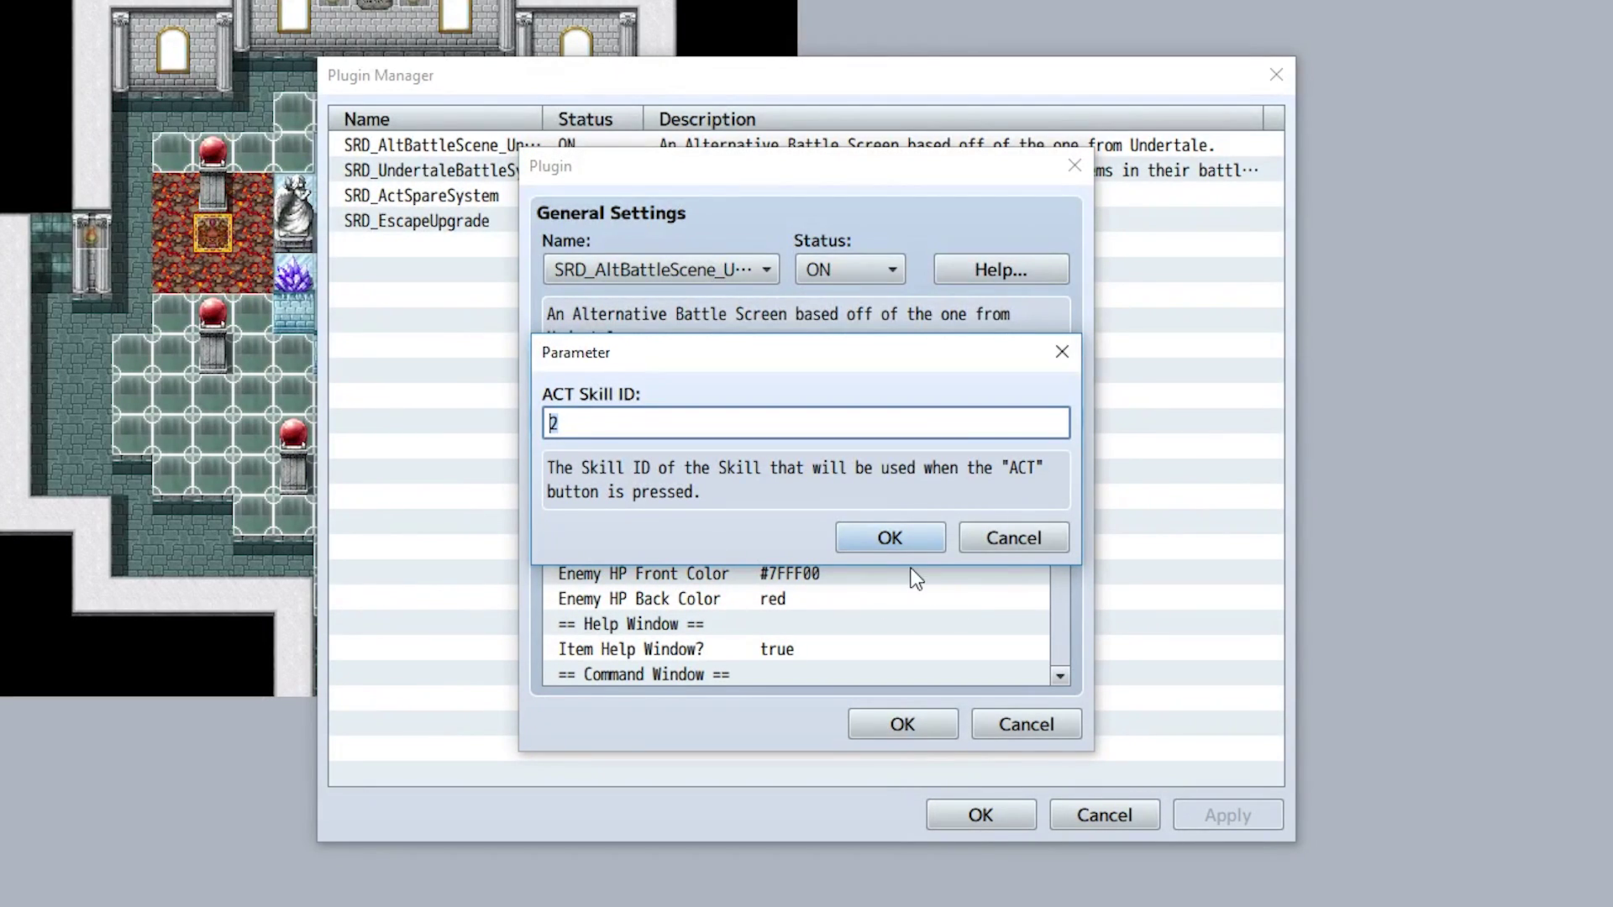
{"action": "left_click", "coordinate": [895, 544]}
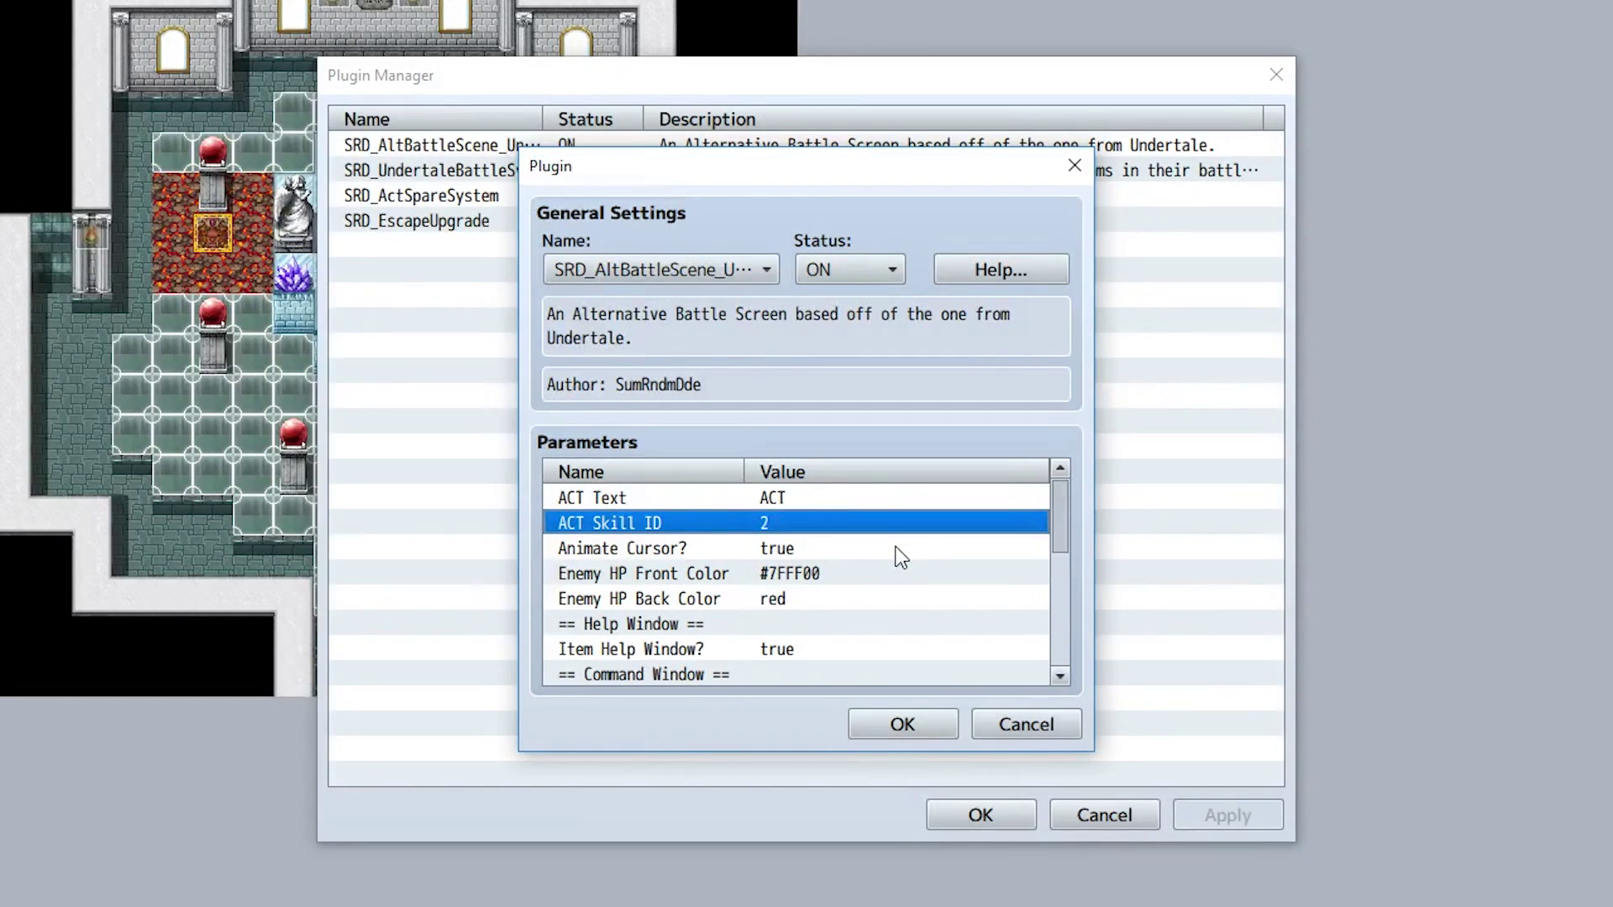
Go through the alternative battle scene plugin's cursor animation, enemy HP color, item help, command motion, command image and scaling parameters
{"action": "left_click", "coordinate": [802, 550]}
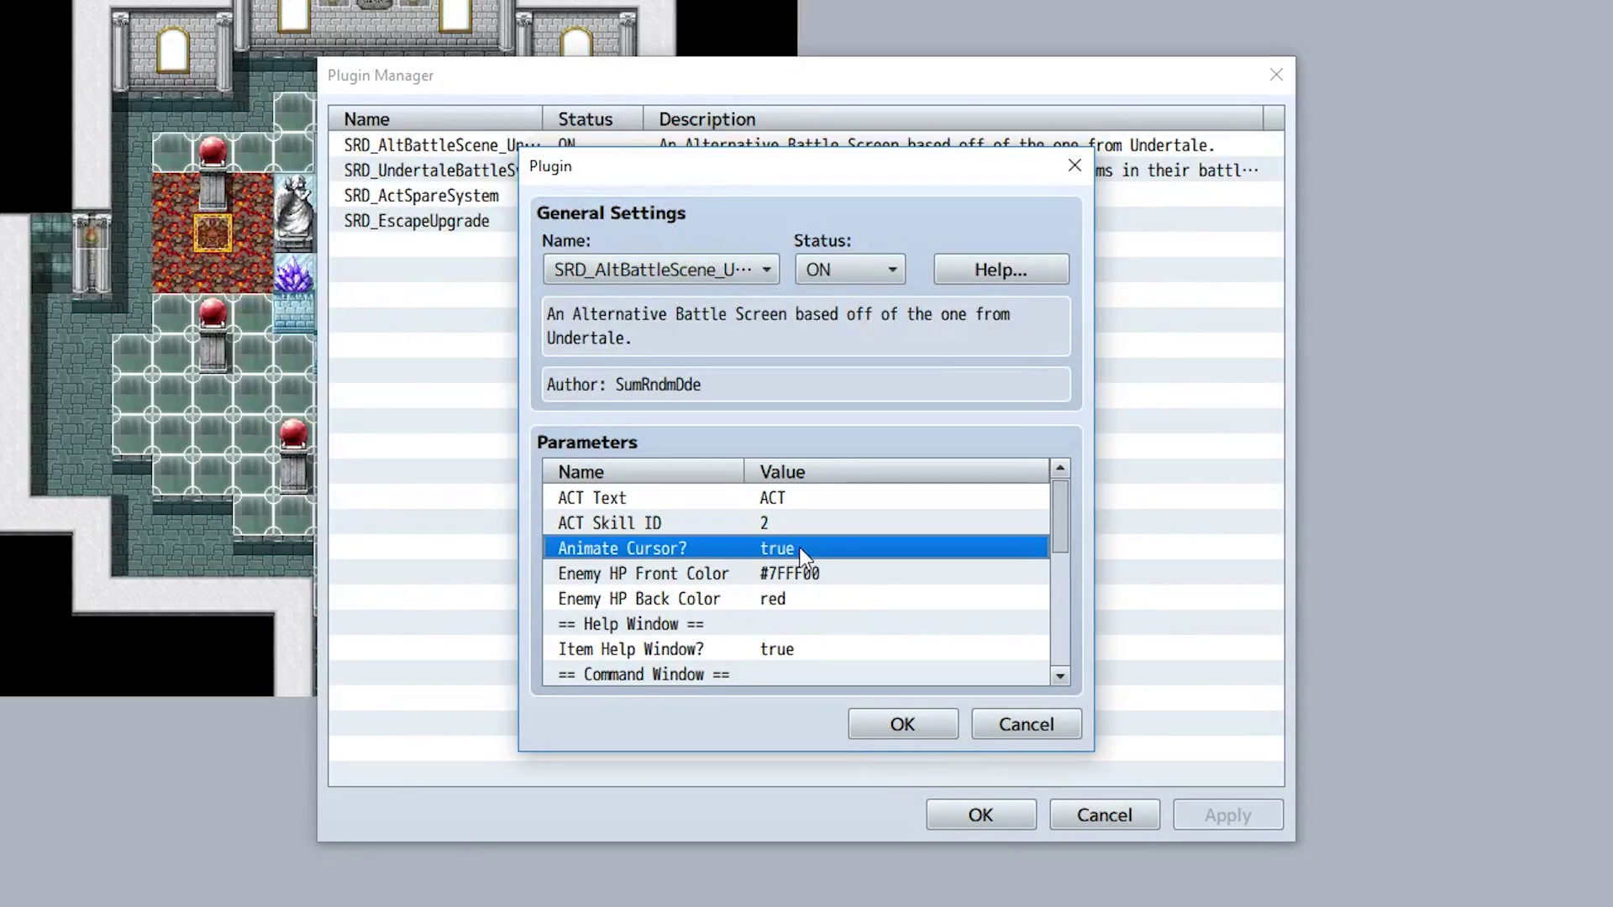
{"action": "left_click", "coordinate": [841, 580]}
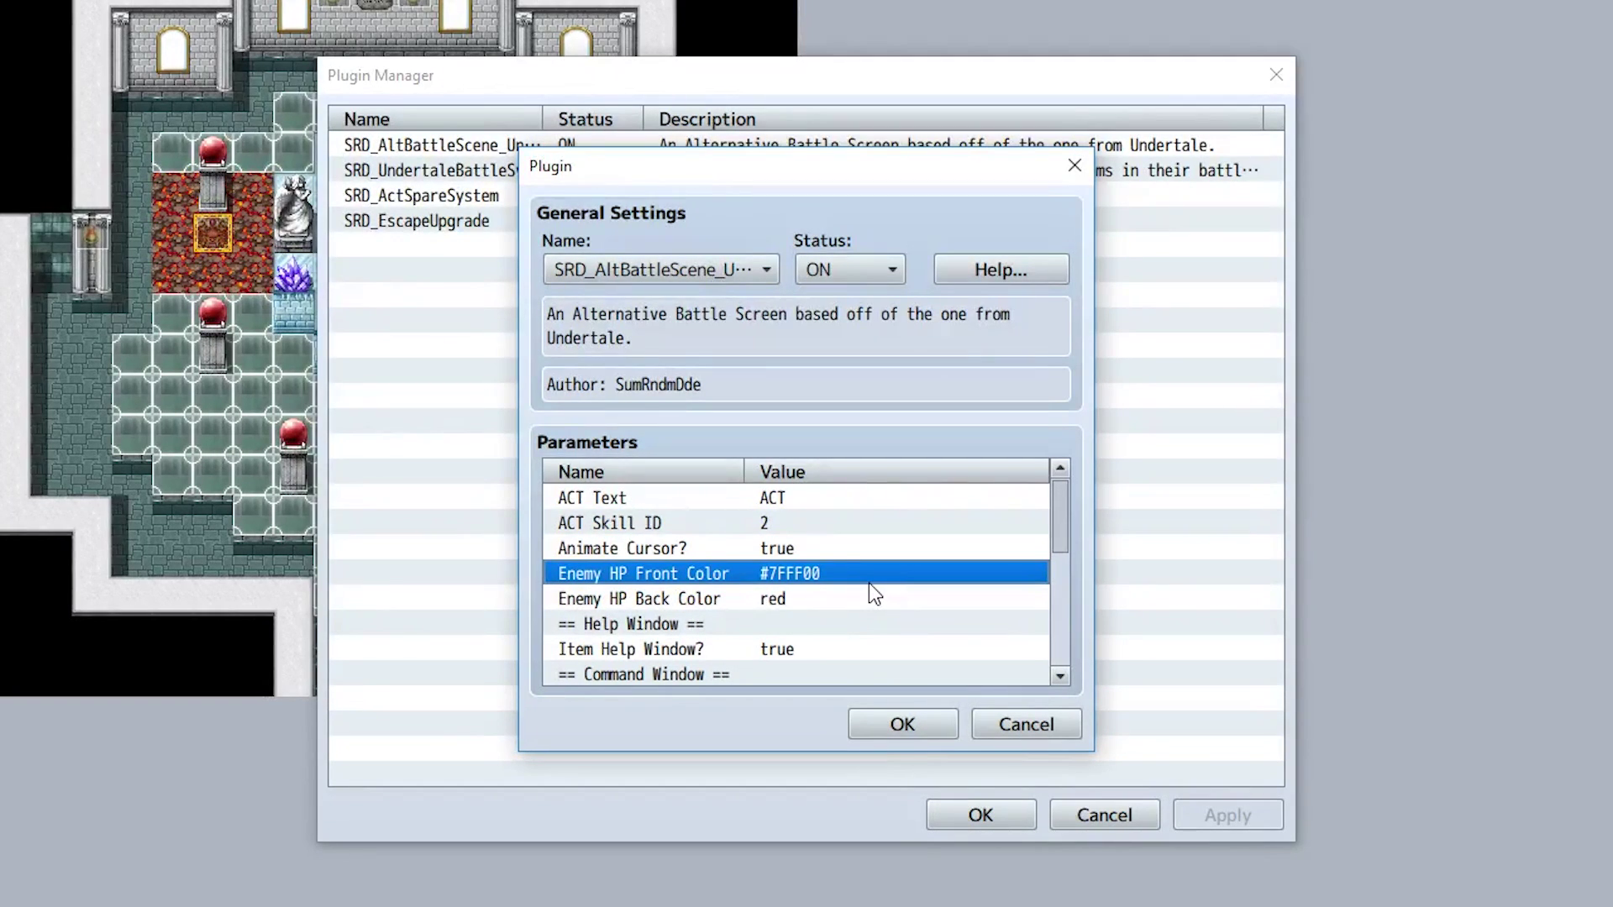
{"action": "scroll", "coordinate": [871, 620], "scroll_direction": "down", "scroll_amount": 1}
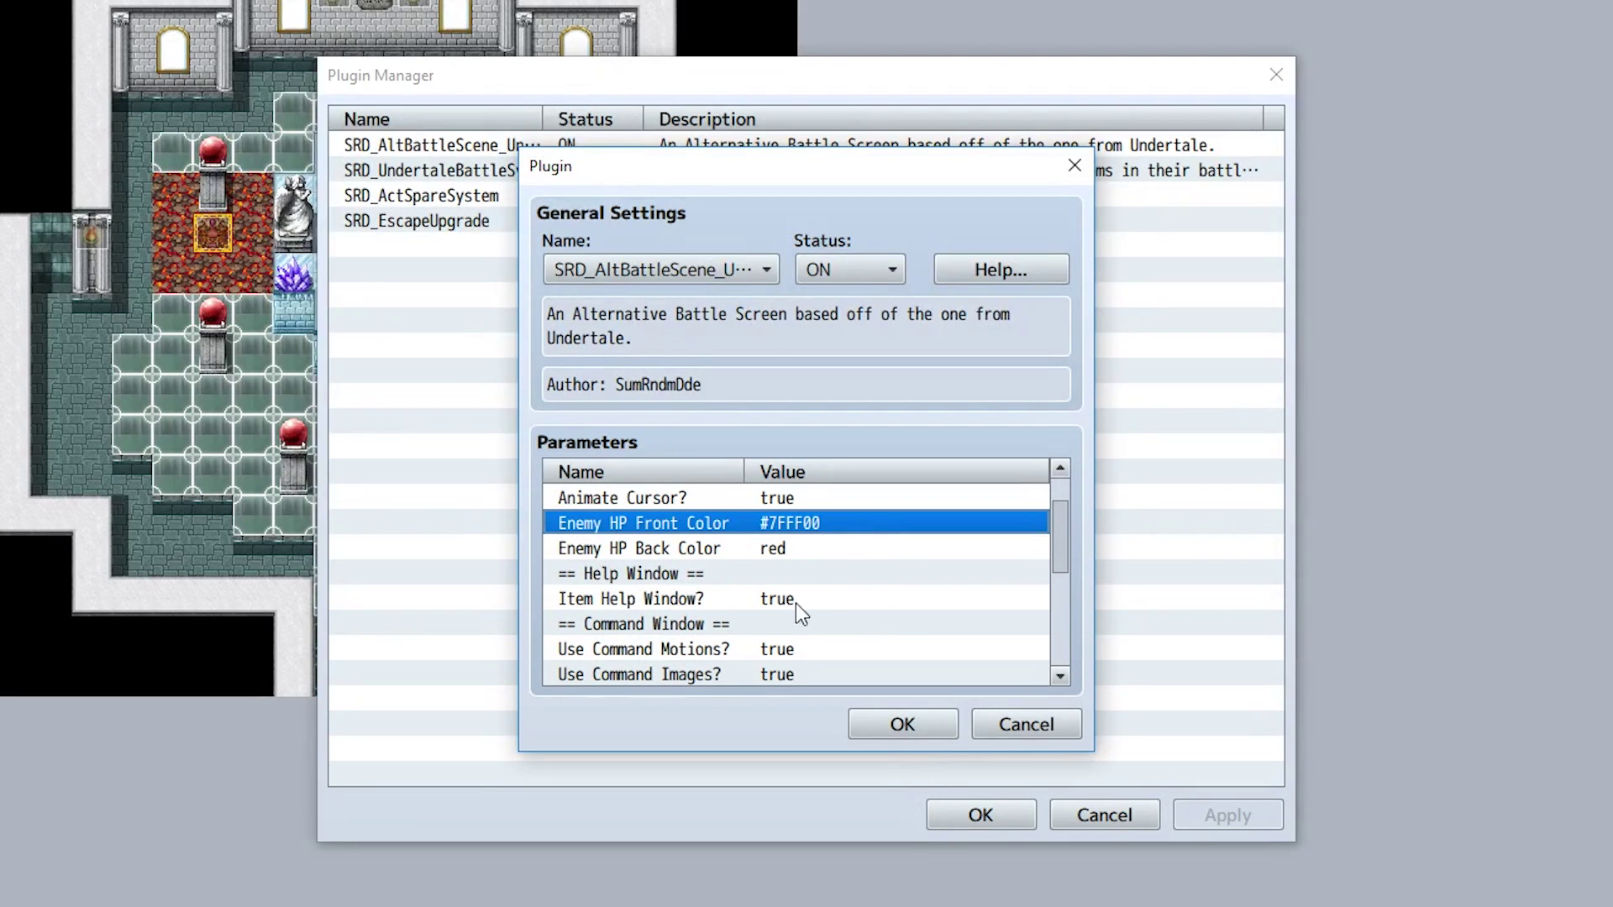
{"action": "left_click", "coordinate": [762, 600]}
{"action": "scroll", "coordinate": [762, 580], "scroll_direction": "down", "scroll_amount": 2}
{"action": "left_click", "coordinate": [756, 525]}
{"action": "left_click", "coordinate": [733, 555]}
{"action": "left_click", "coordinate": [739, 575]}
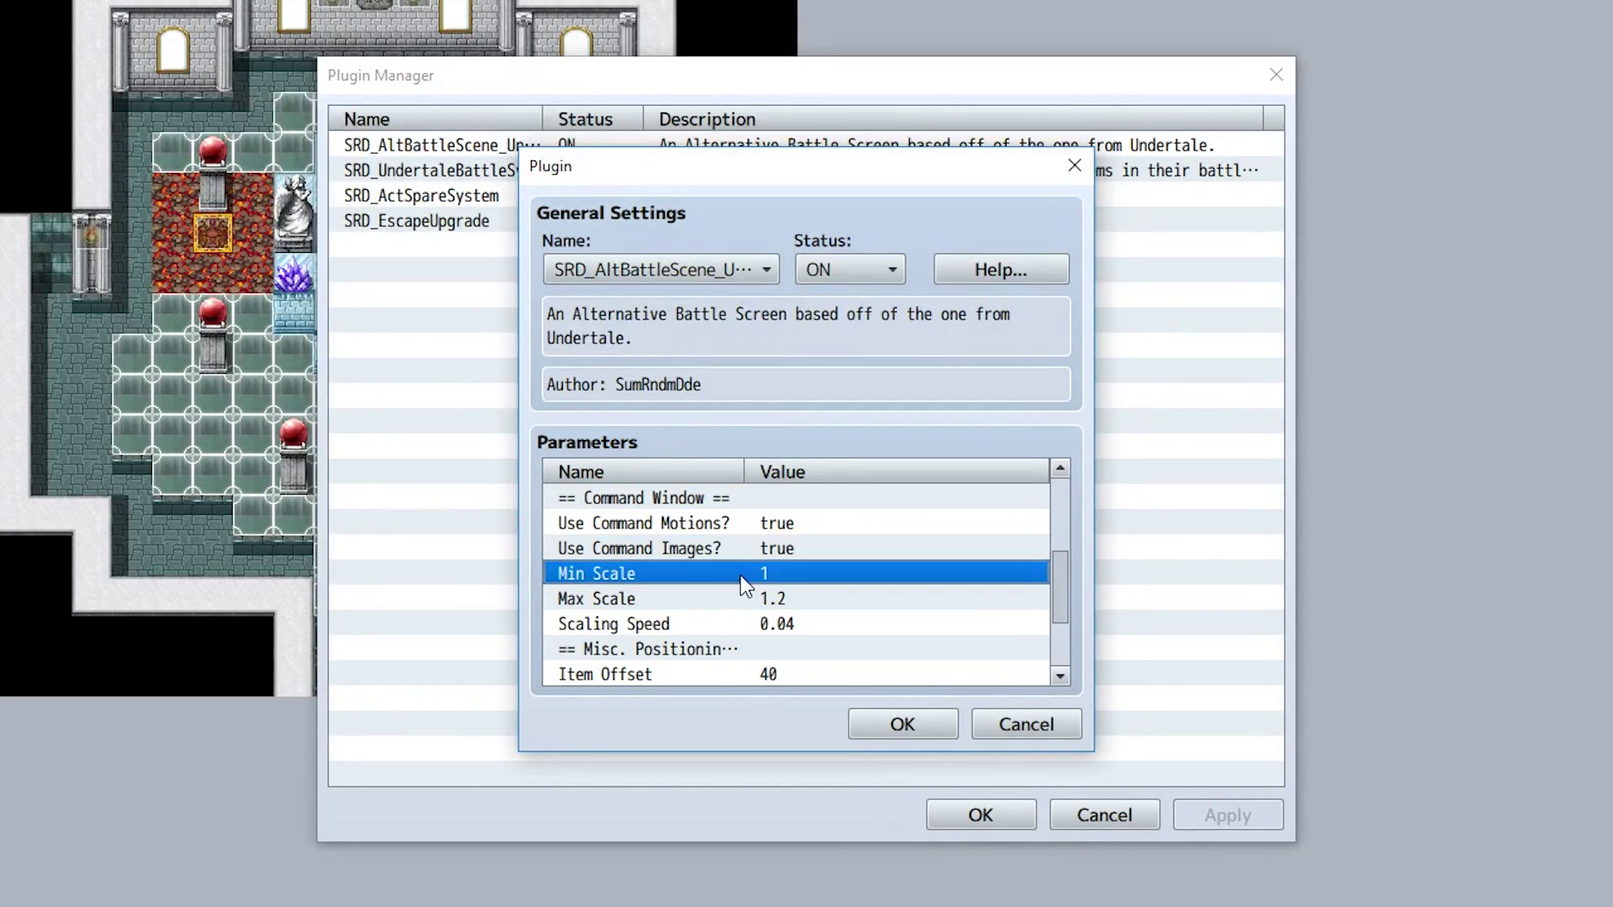
{"action": "left_click", "coordinate": [740, 596]}
{"action": "left_click", "coordinate": [724, 623]}
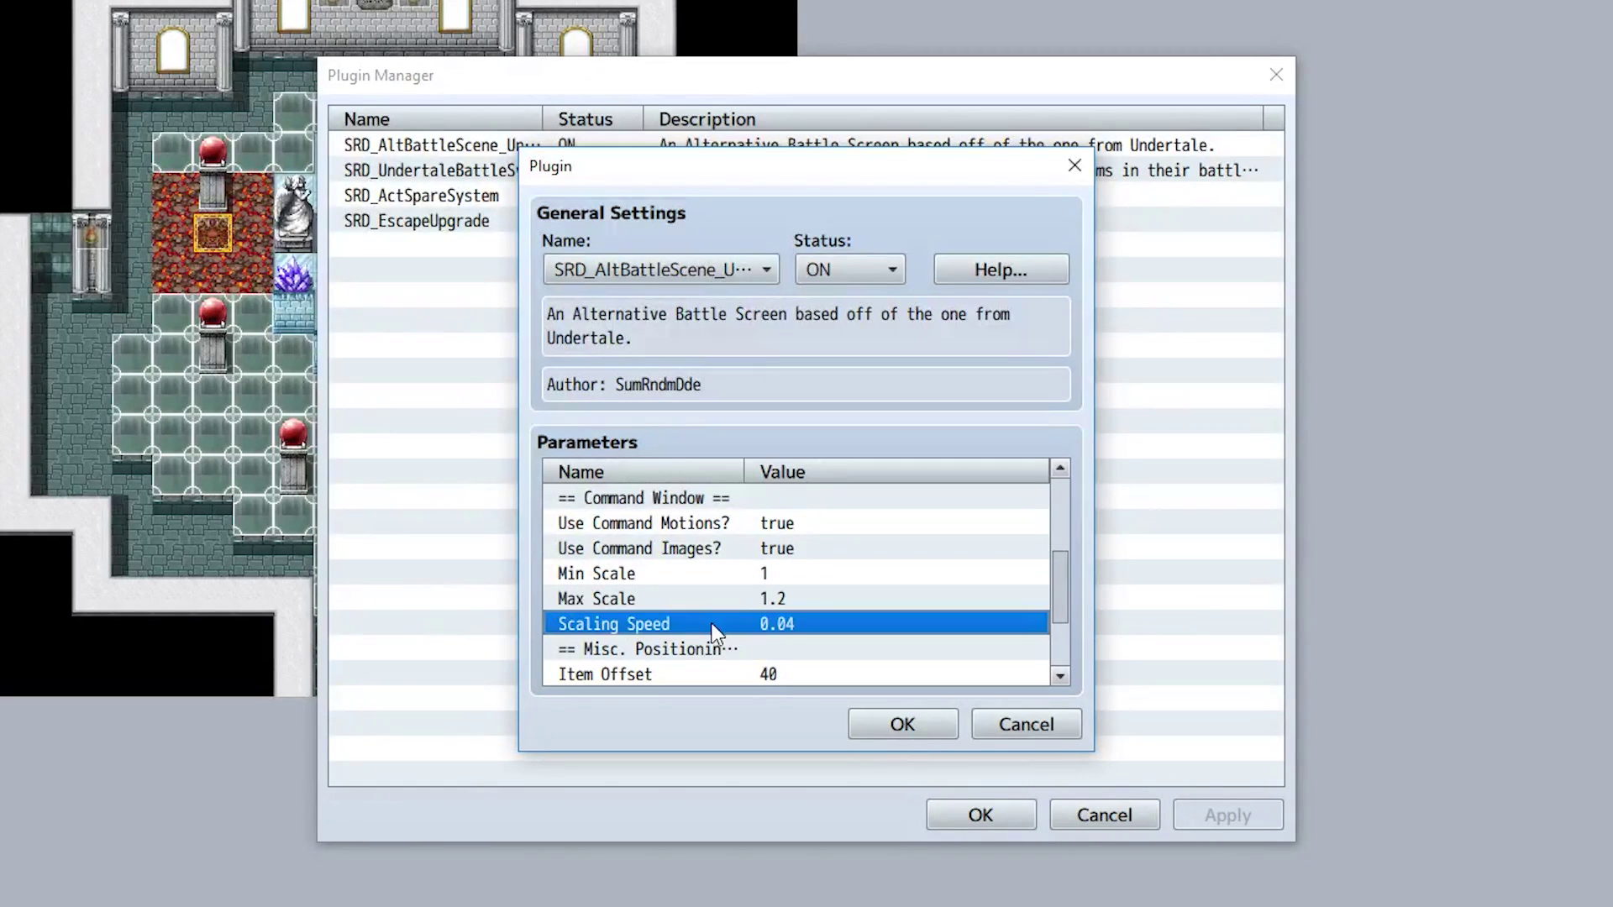
{"action": "scroll", "coordinate": [714, 626], "scroll_direction": "down", "scroll_amount": 2}
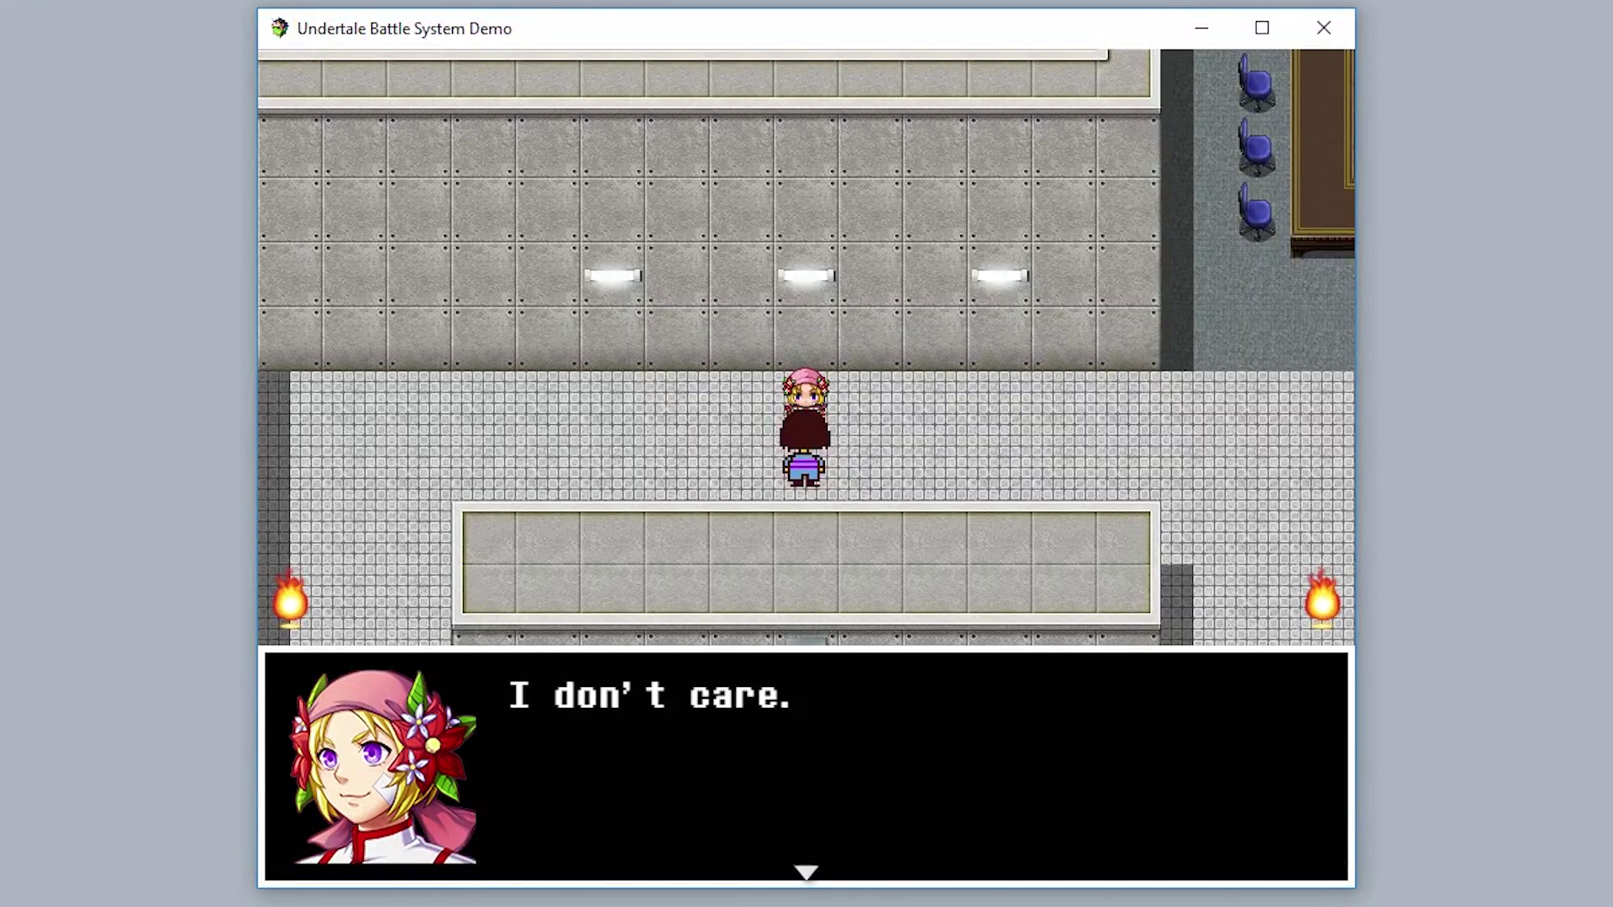
In the game playtest, advance the dialogue into the battle and move the selection across ACT, ITEM, MERCY and back to FIGHT
{"action": "key", "text": "Return"}
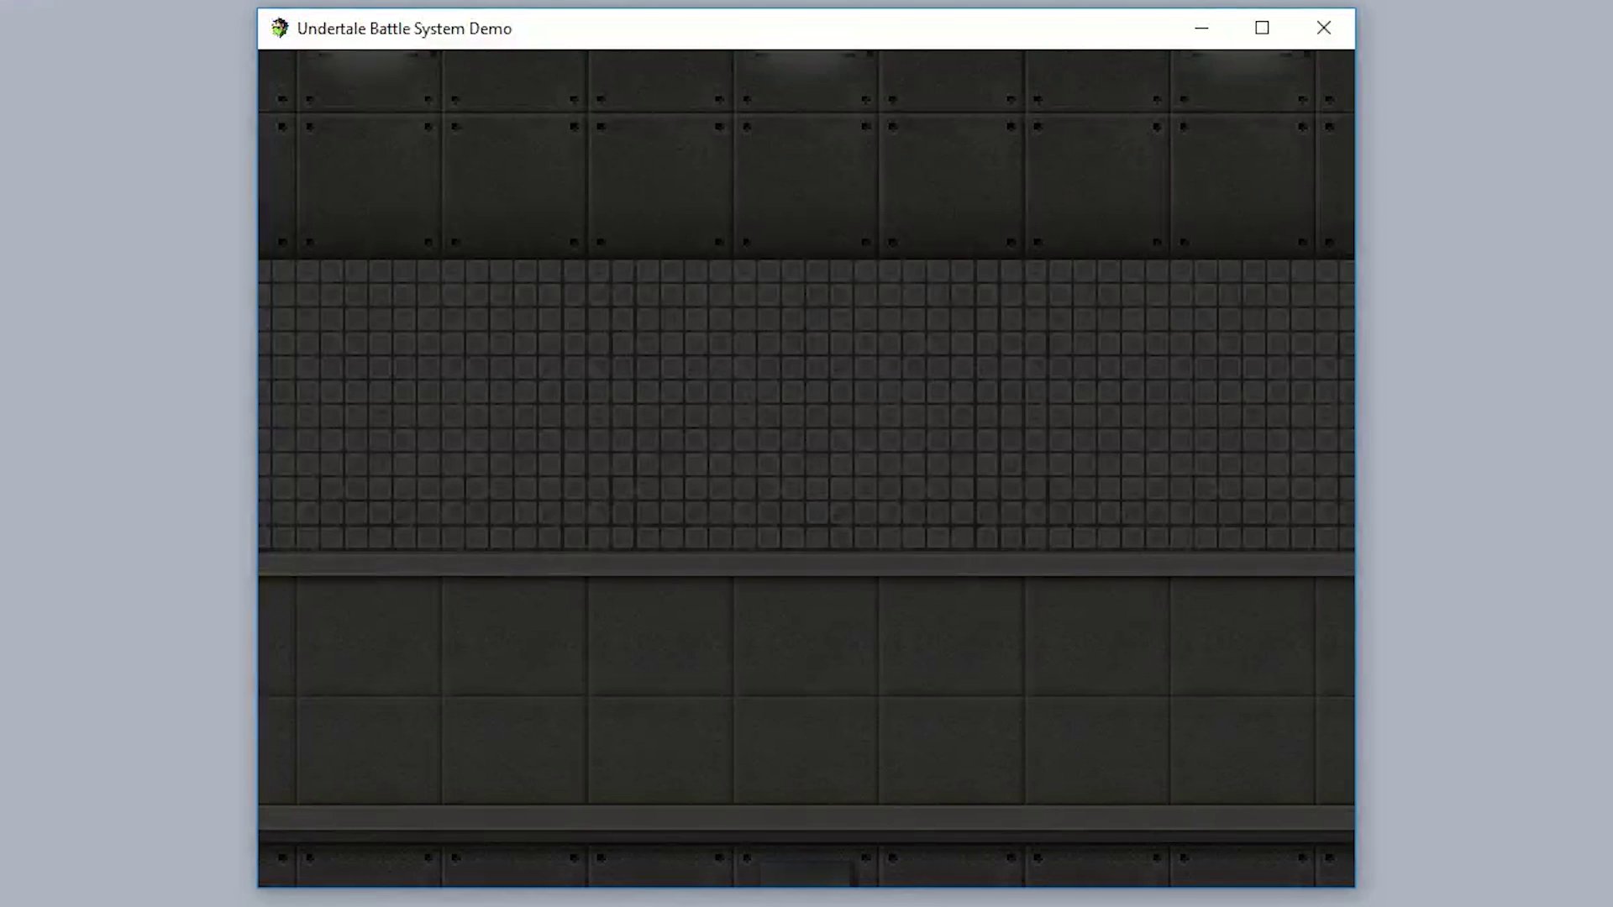
{"action": "key", "text": "Right"}
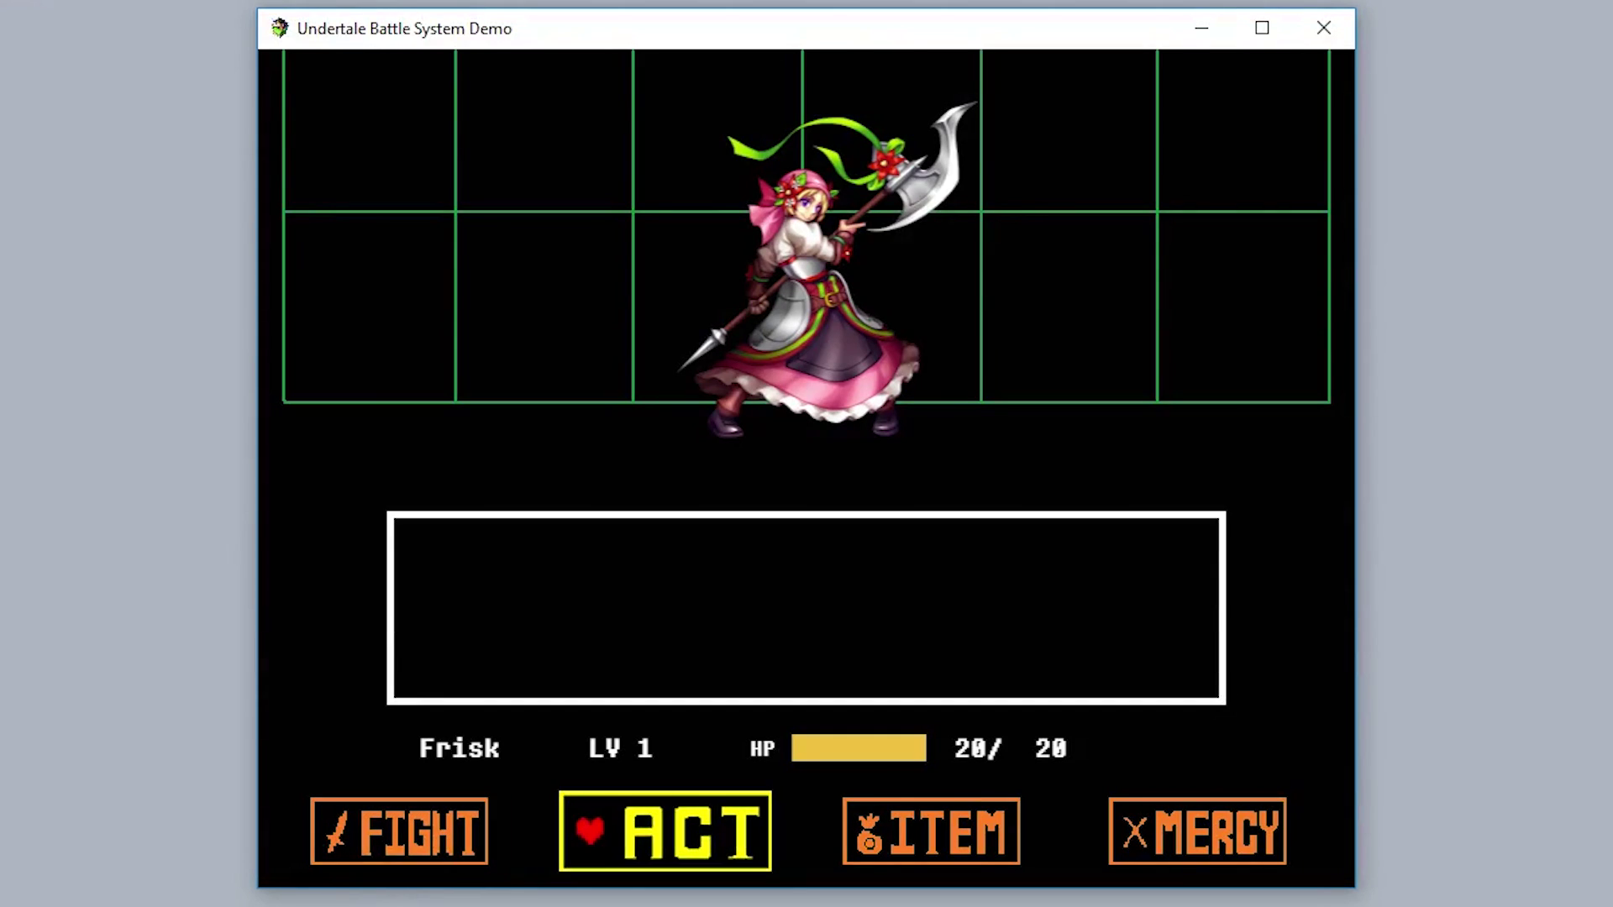
{"action": "key", "text": "Right"}
{"action": "key", "text": "Right"}
{"action": "key", "text": "Left"}
{"action": "key", "text": "Left"}
{"action": "key", "text": "Left"}
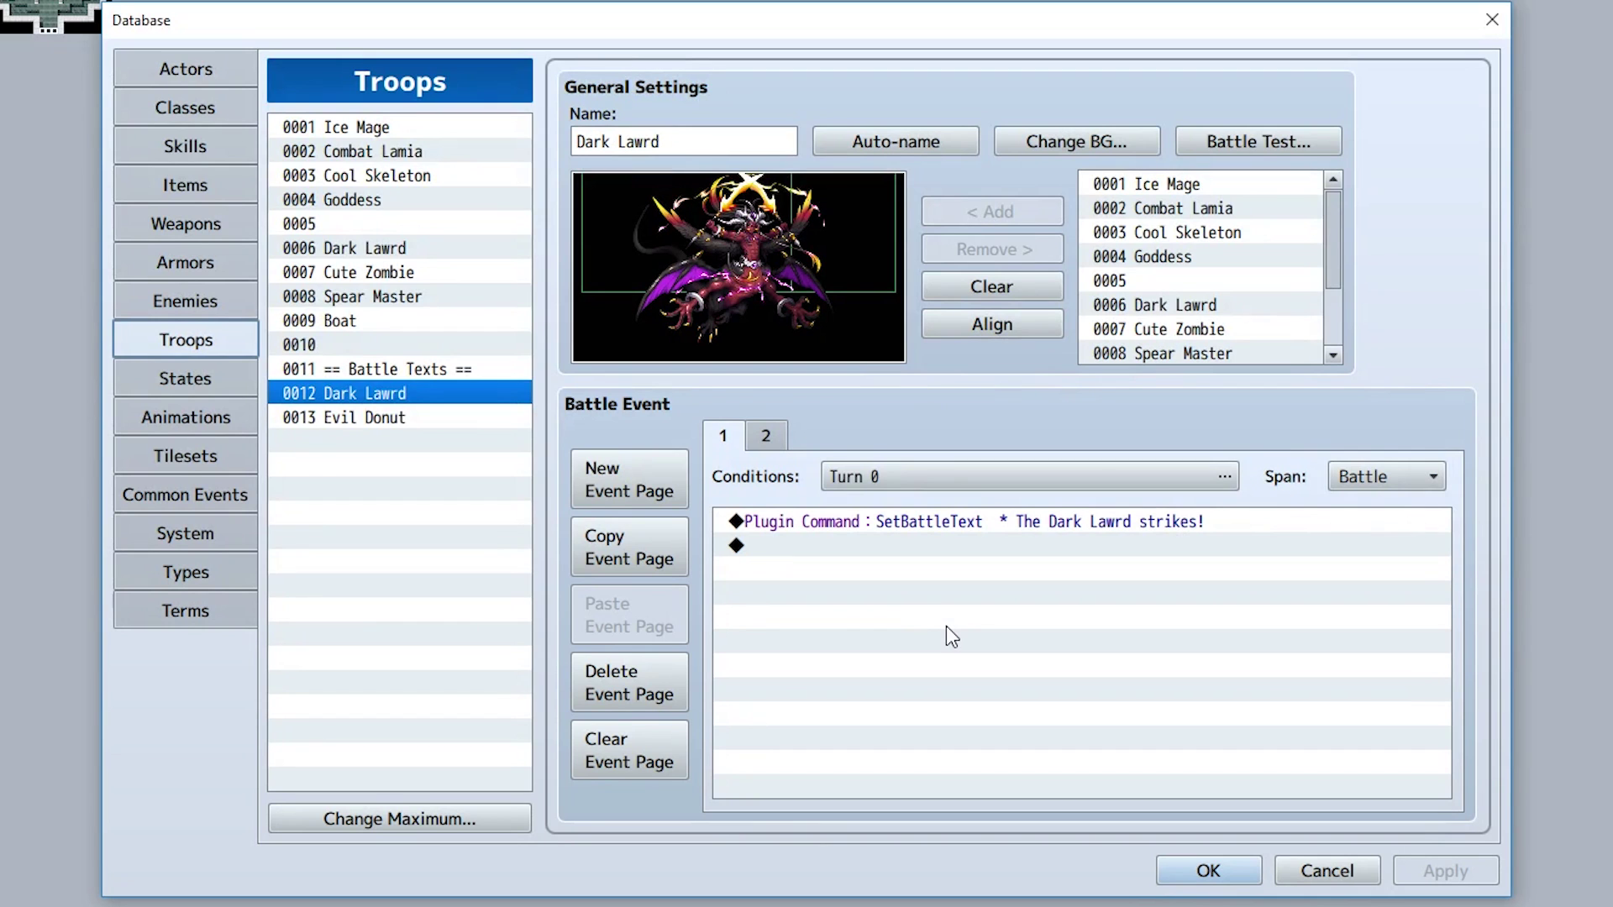
Inspect the SetBattleText plugin command on the first battle event page of the 0012 Dark Lawrd troop
{"action": "double_click", "coordinate": [1045, 524]}
{"action": "left_click", "coordinate": [1163, 671]}
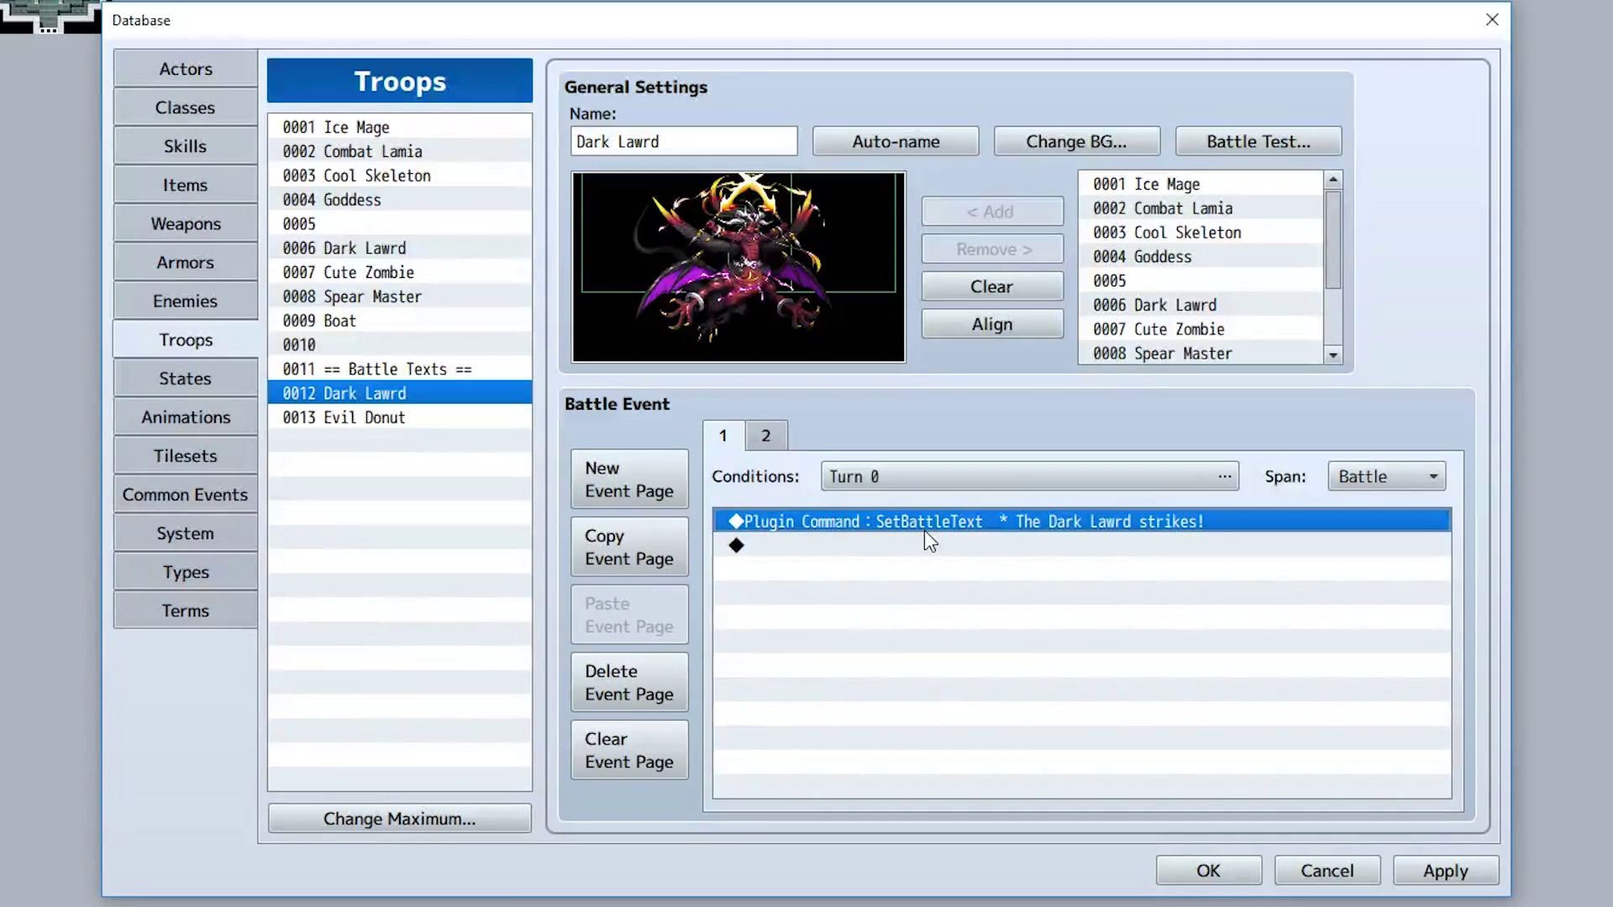
{"action": "double_click", "coordinate": [924, 531]}
{"action": "left_click", "coordinate": [1150, 674]}
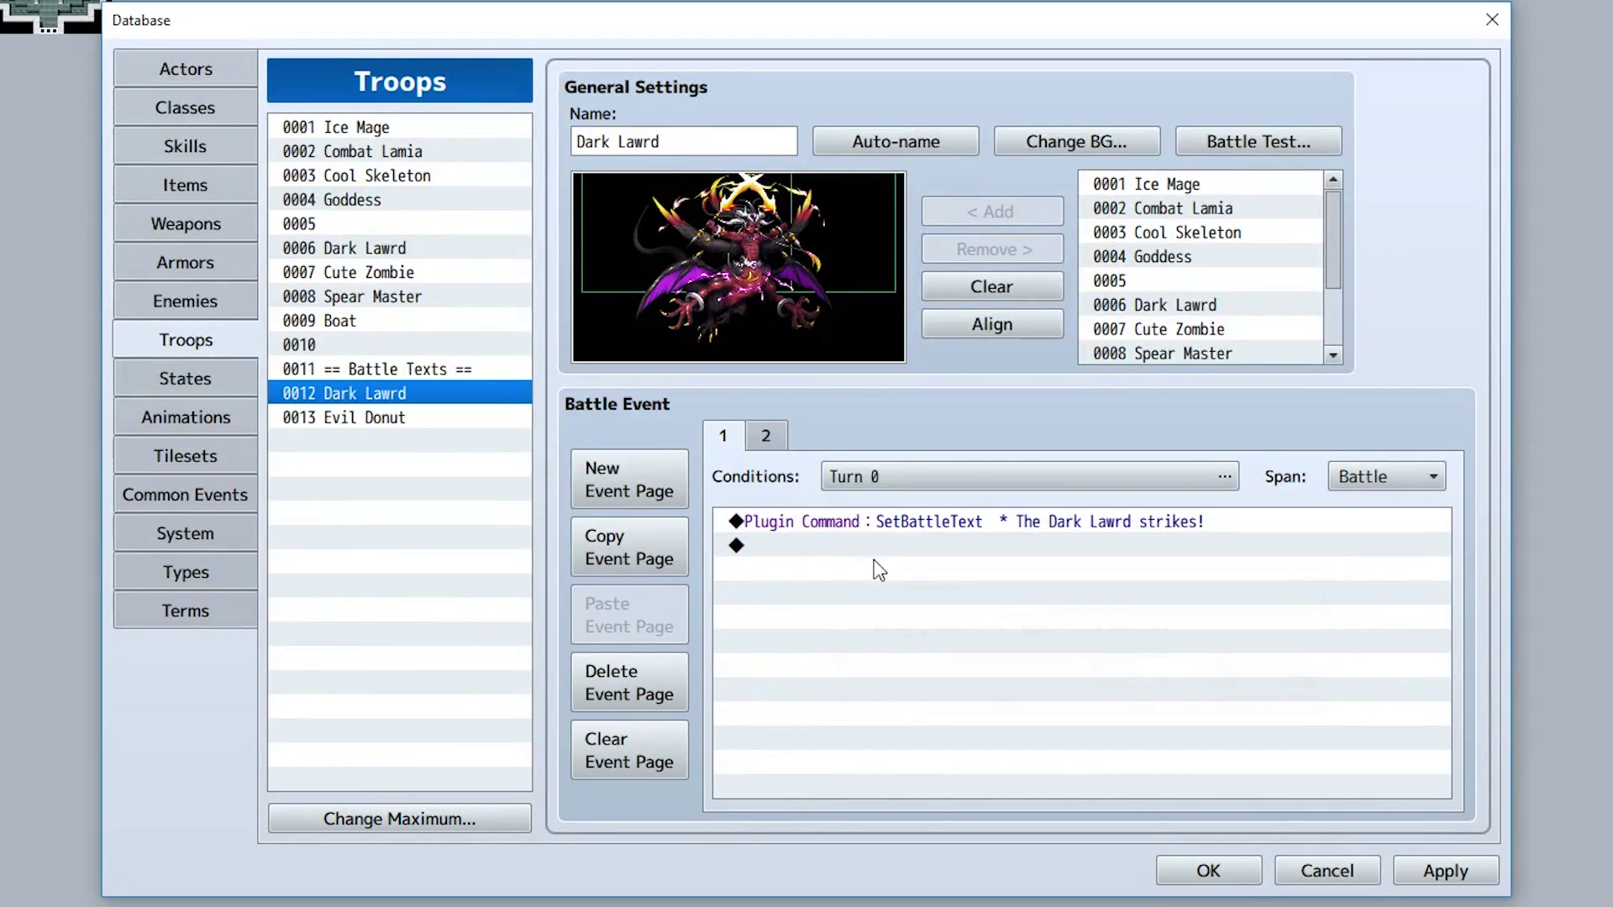
Examine the Dark Lawrd troop's second event page, covering its turn conditions, spare-check script branch and both SetBattleText commands
{"action": "left_click", "coordinate": [766, 435]}
{"action": "double_click", "coordinate": [873, 476]}
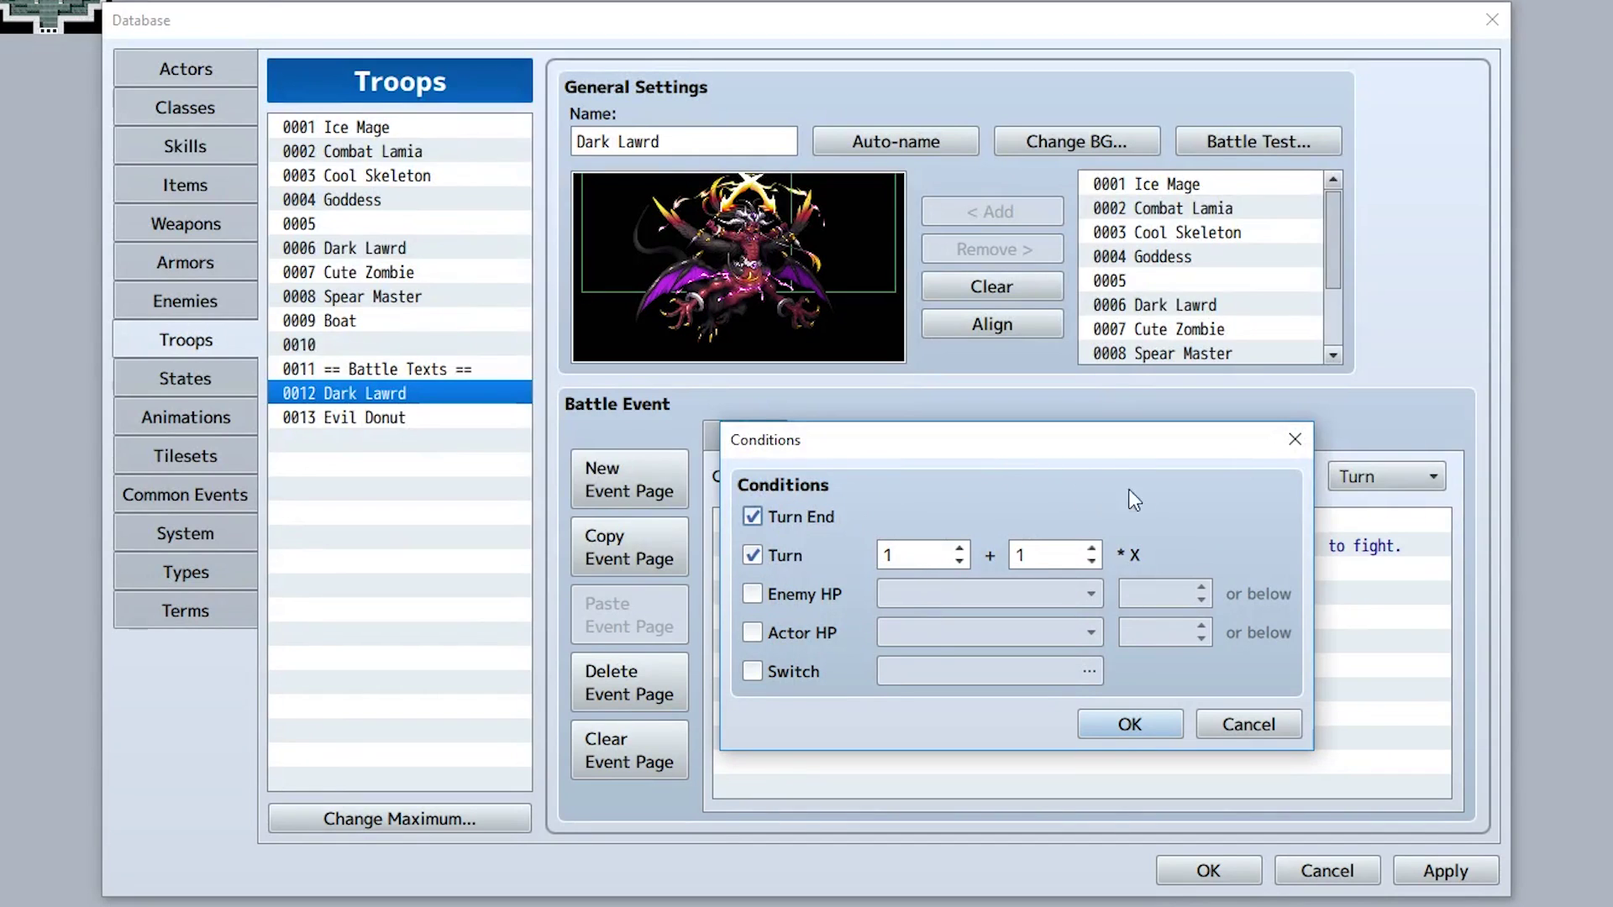
{"action": "left_click", "coordinate": [1087, 724]}
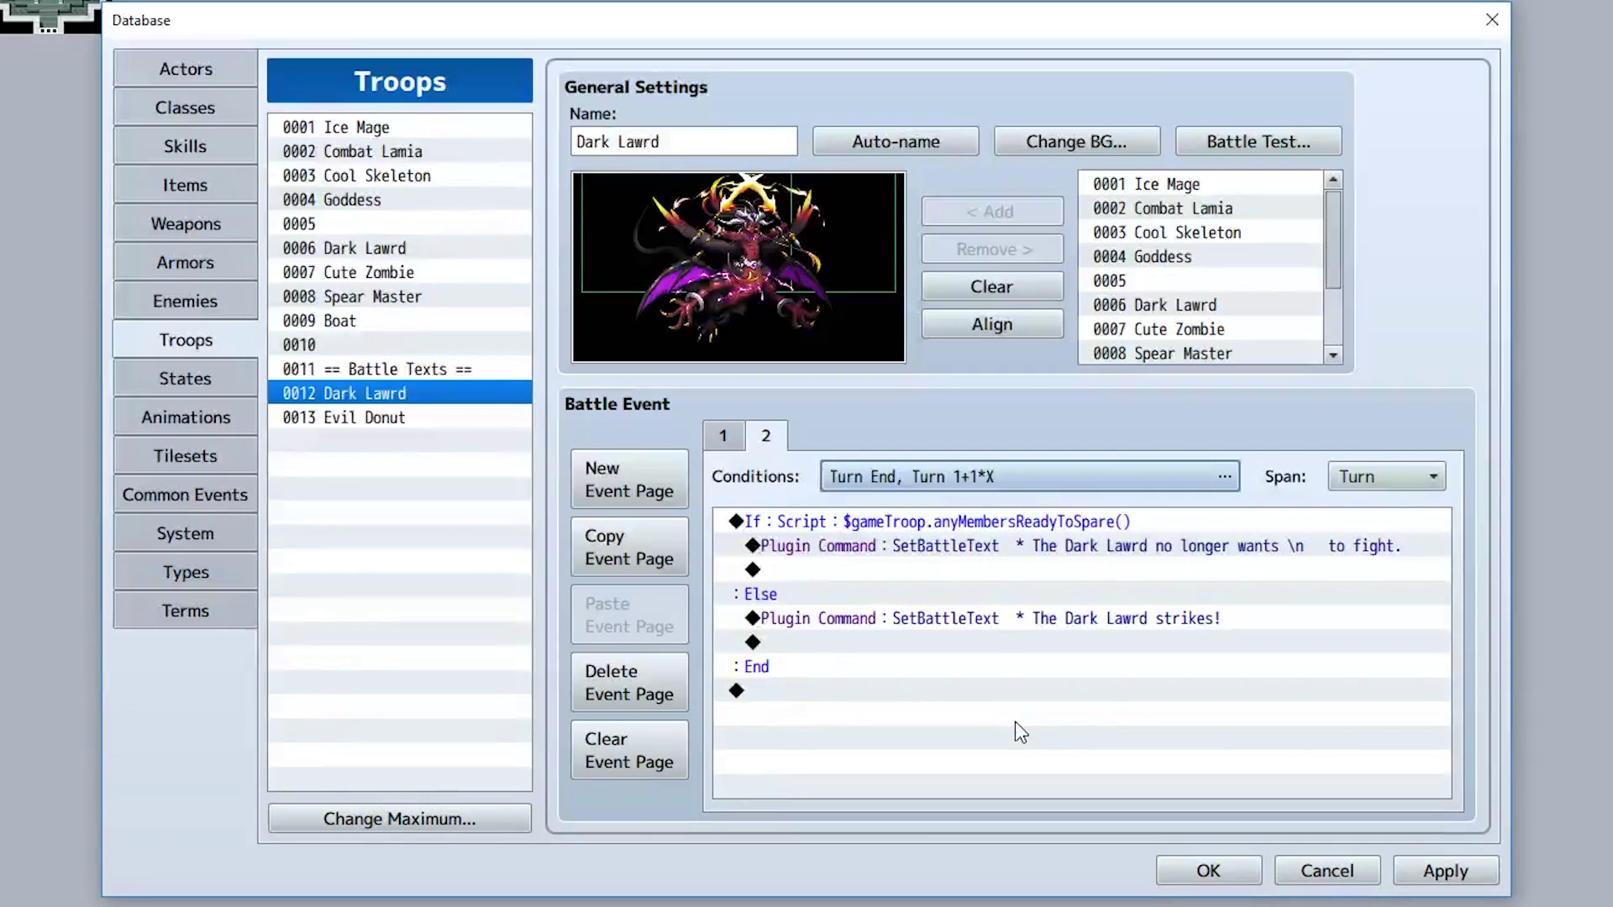
{"action": "left_click", "coordinate": [904, 521]}
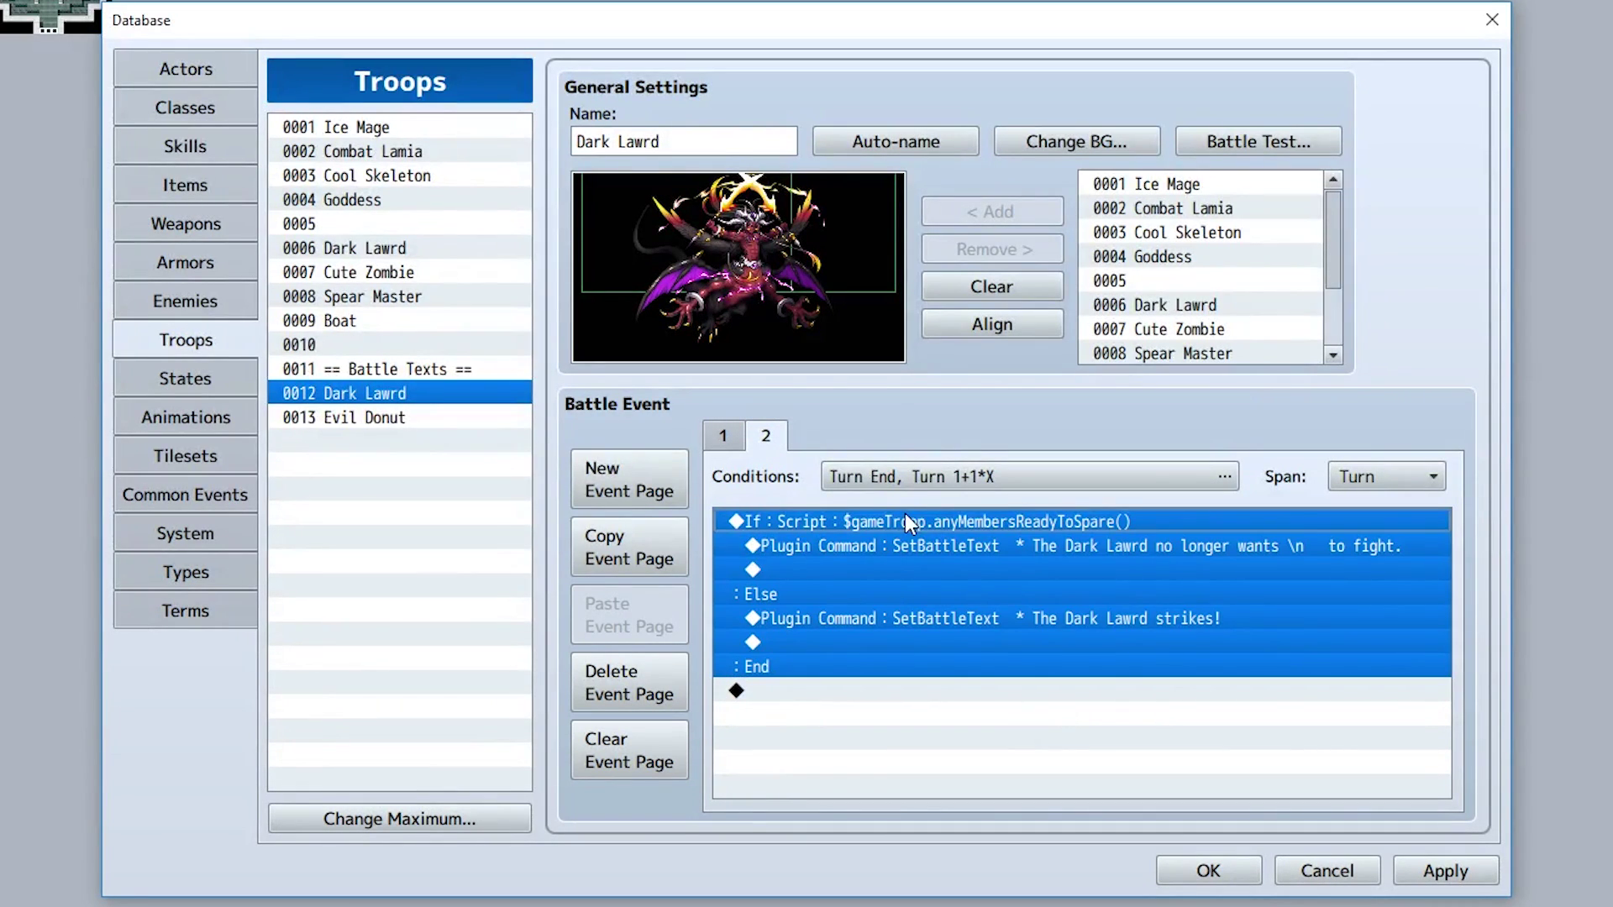
{"action": "left_click", "coordinate": [952, 547]}
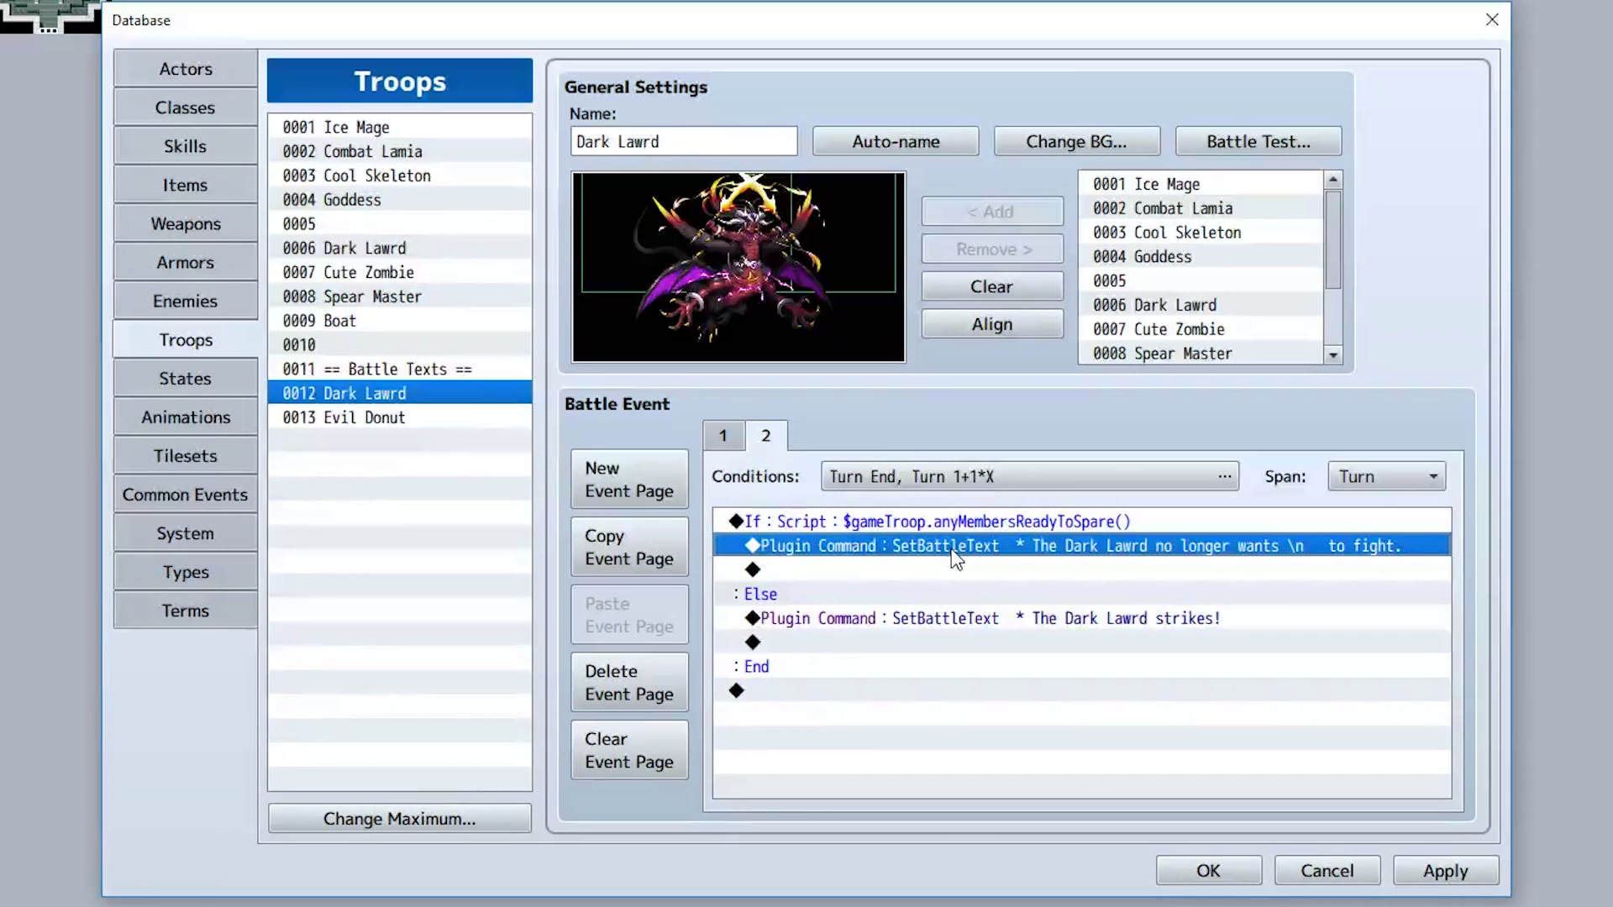
{"action": "left_click", "coordinate": [1022, 616]}
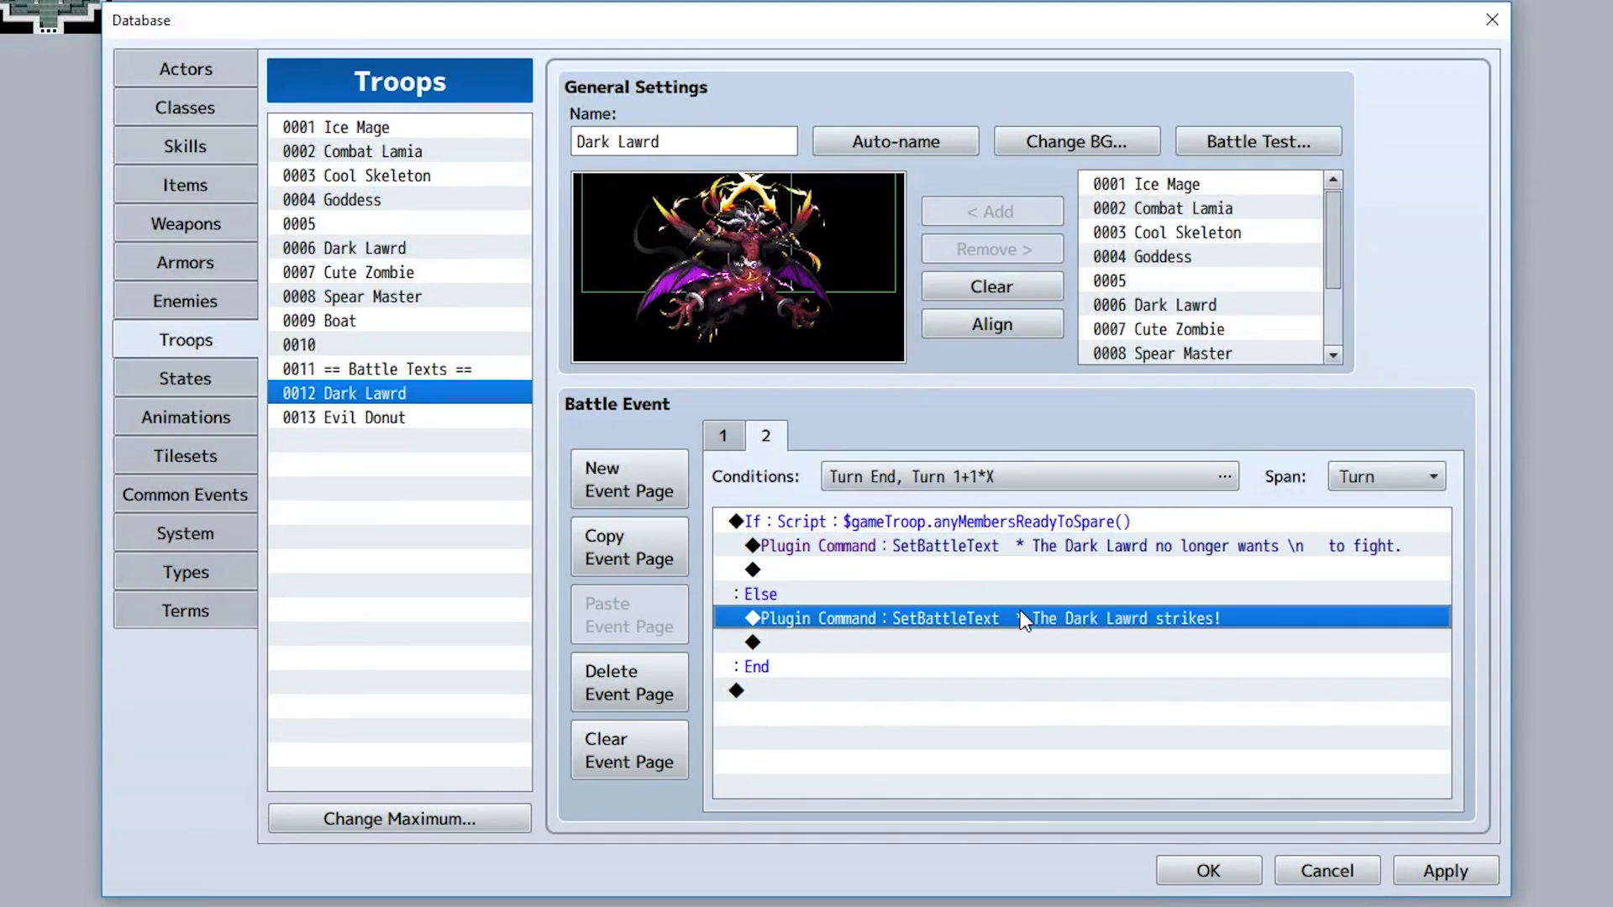
Run a battle test of the Dark Lawrd troop and perform an ACT on the Dark Lawrd
{"action": "left_click", "coordinate": [1235, 139]}
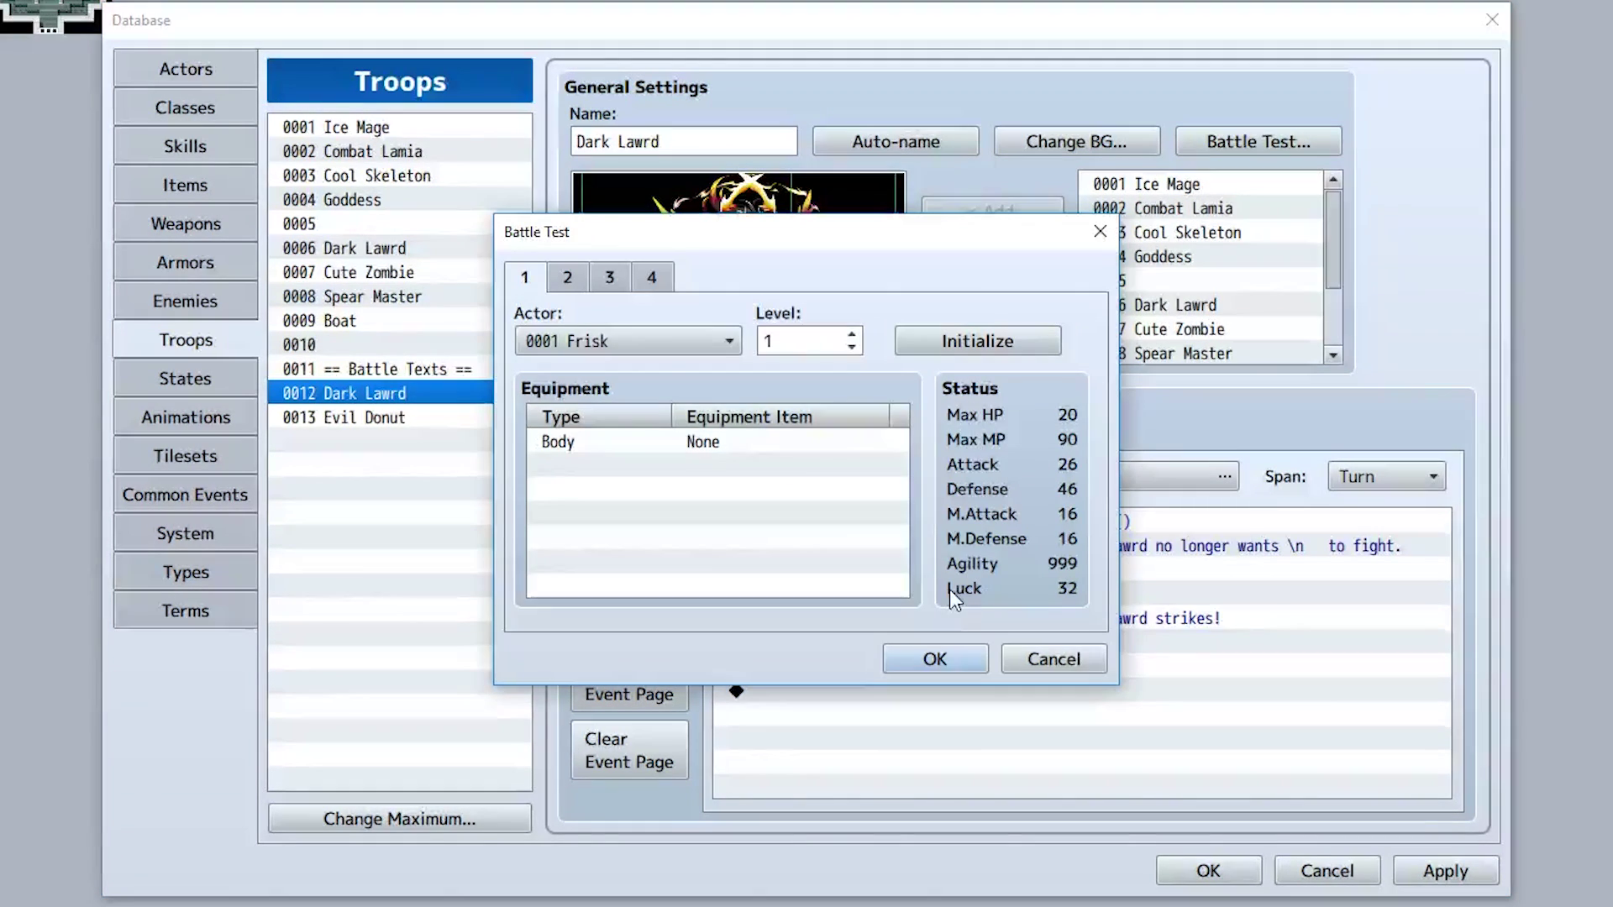
{"action": "left_click", "coordinate": [981, 649]}
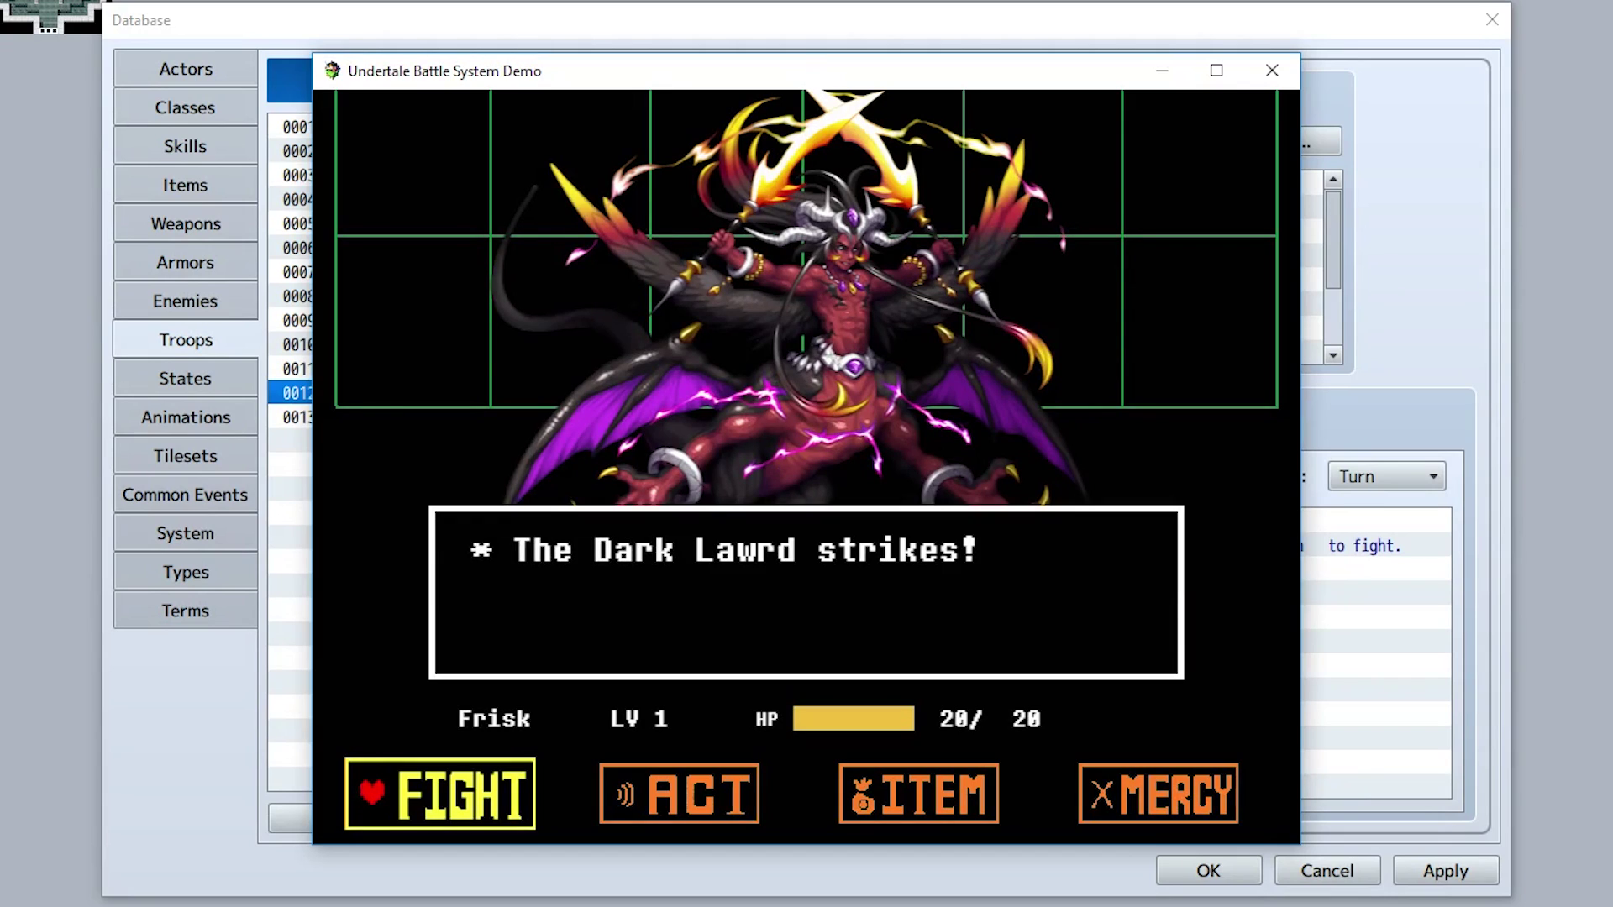
{"action": "key", "text": "Right"}
{"action": "key", "text": "Return"}
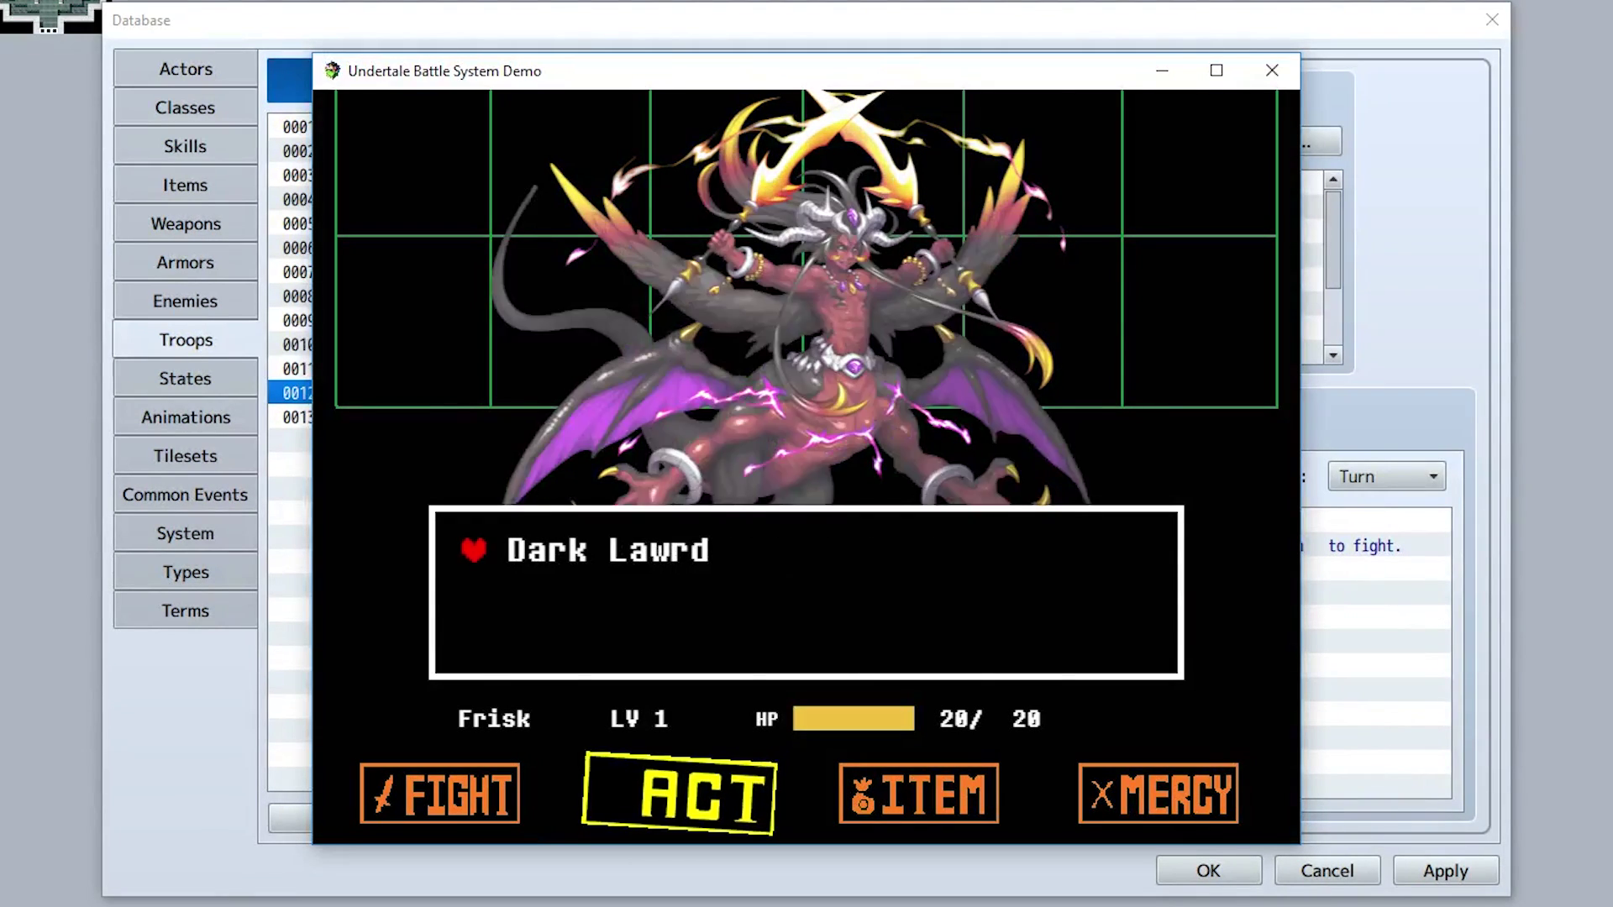
{"action": "key", "text": "Return"}
{"action": "key", "text": "Return"}
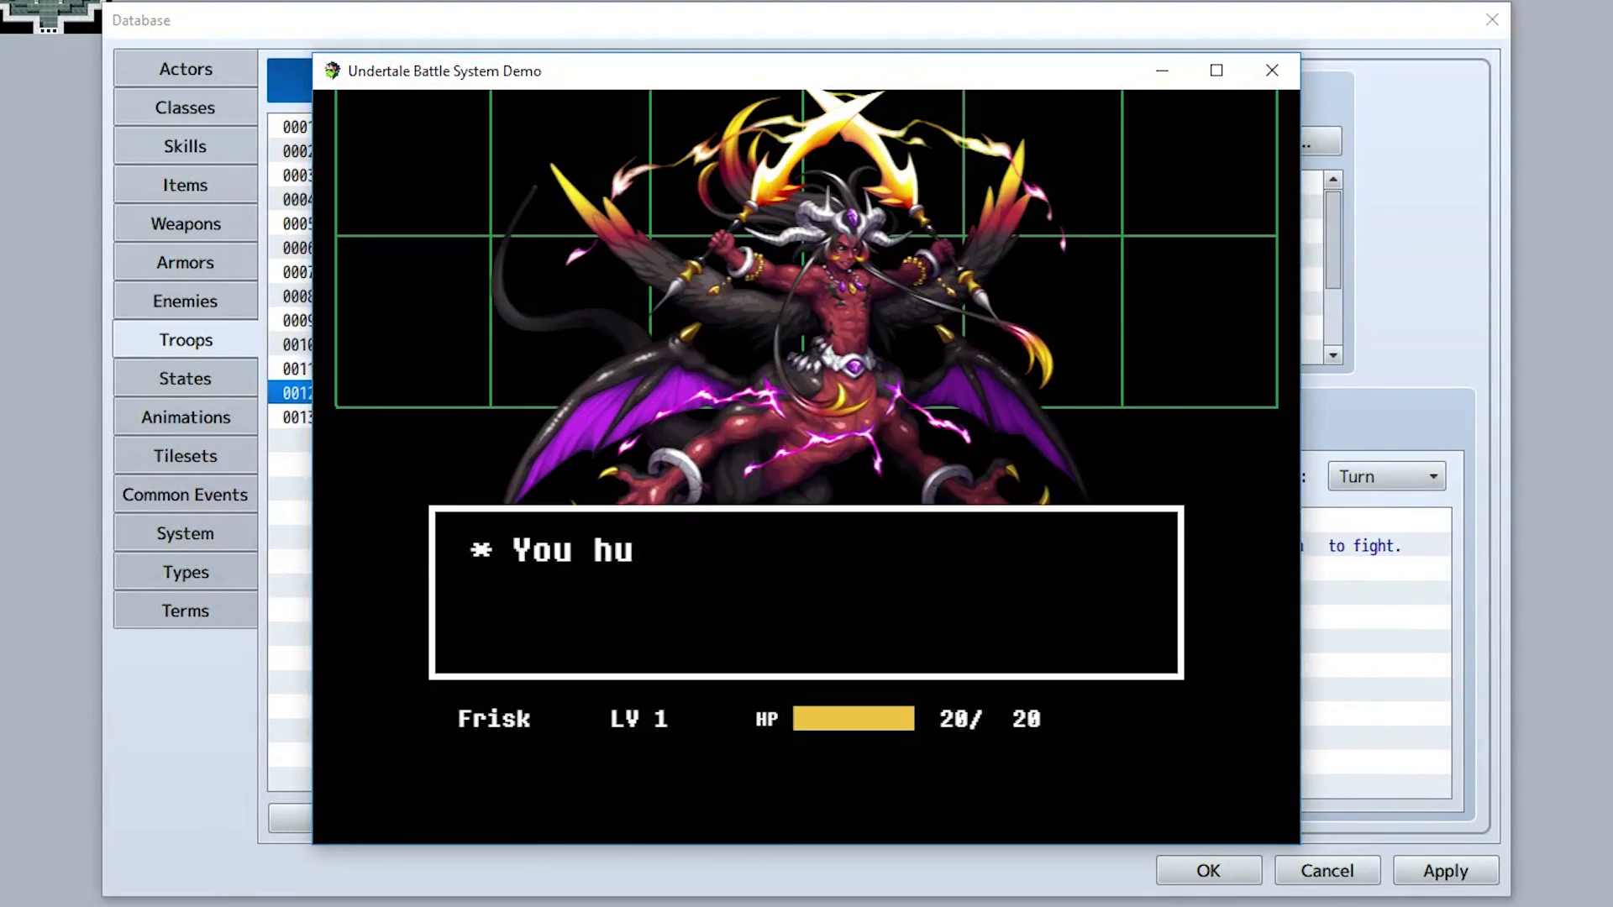
Advance the Dark Lawrd battle test past the ACT result, move the selection to ACT and end the test
{"action": "key", "text": "Return"}
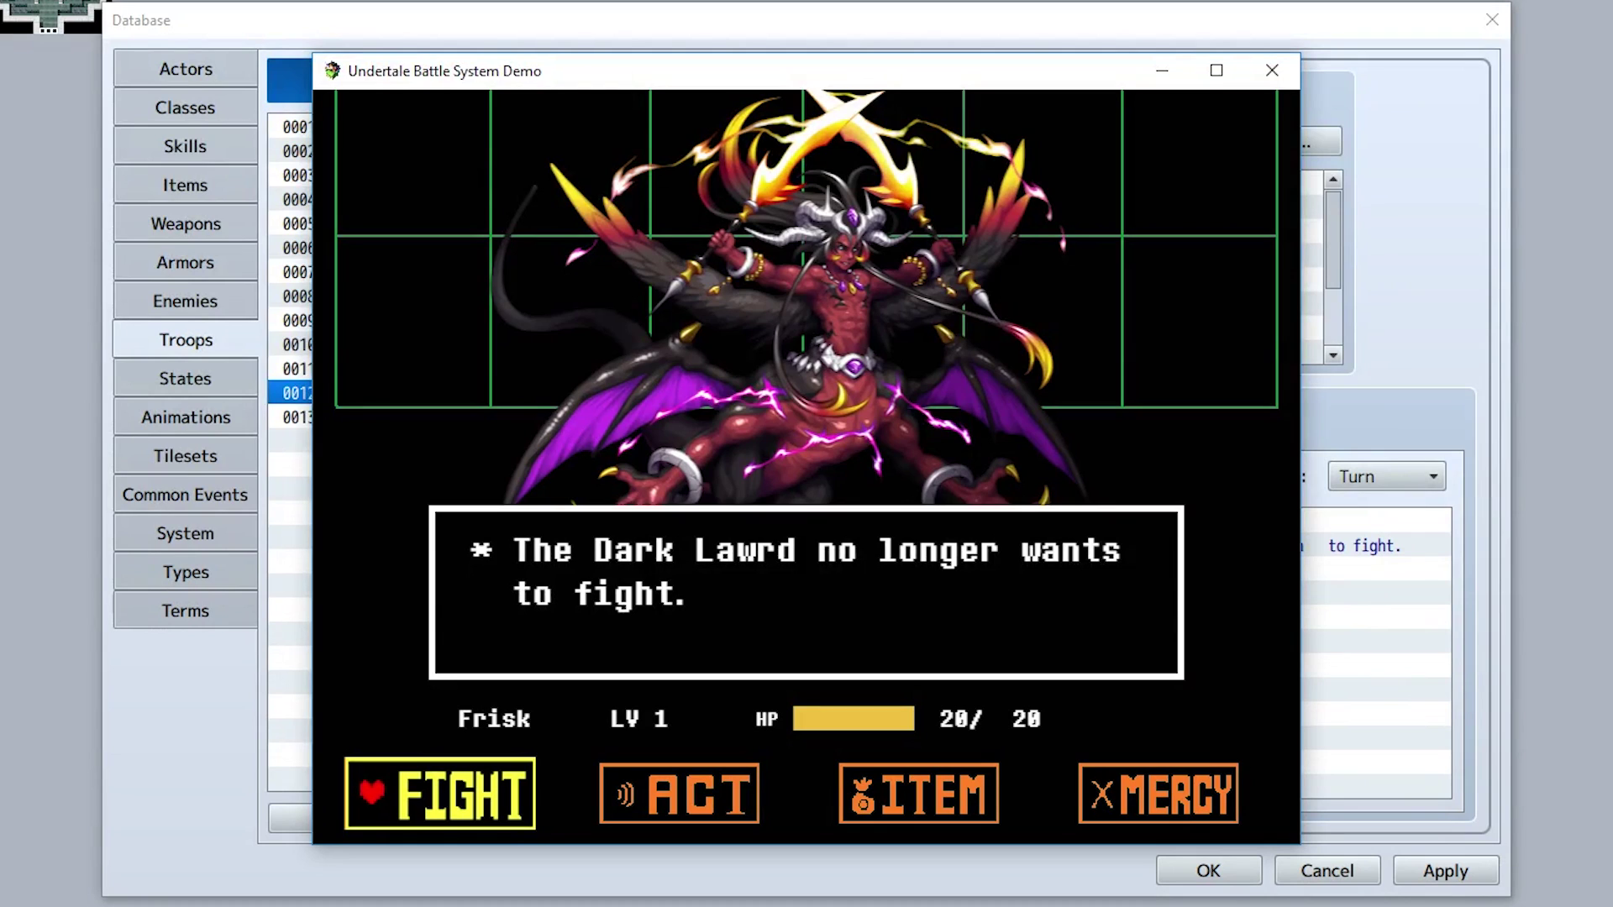
{"action": "key", "text": "Right"}
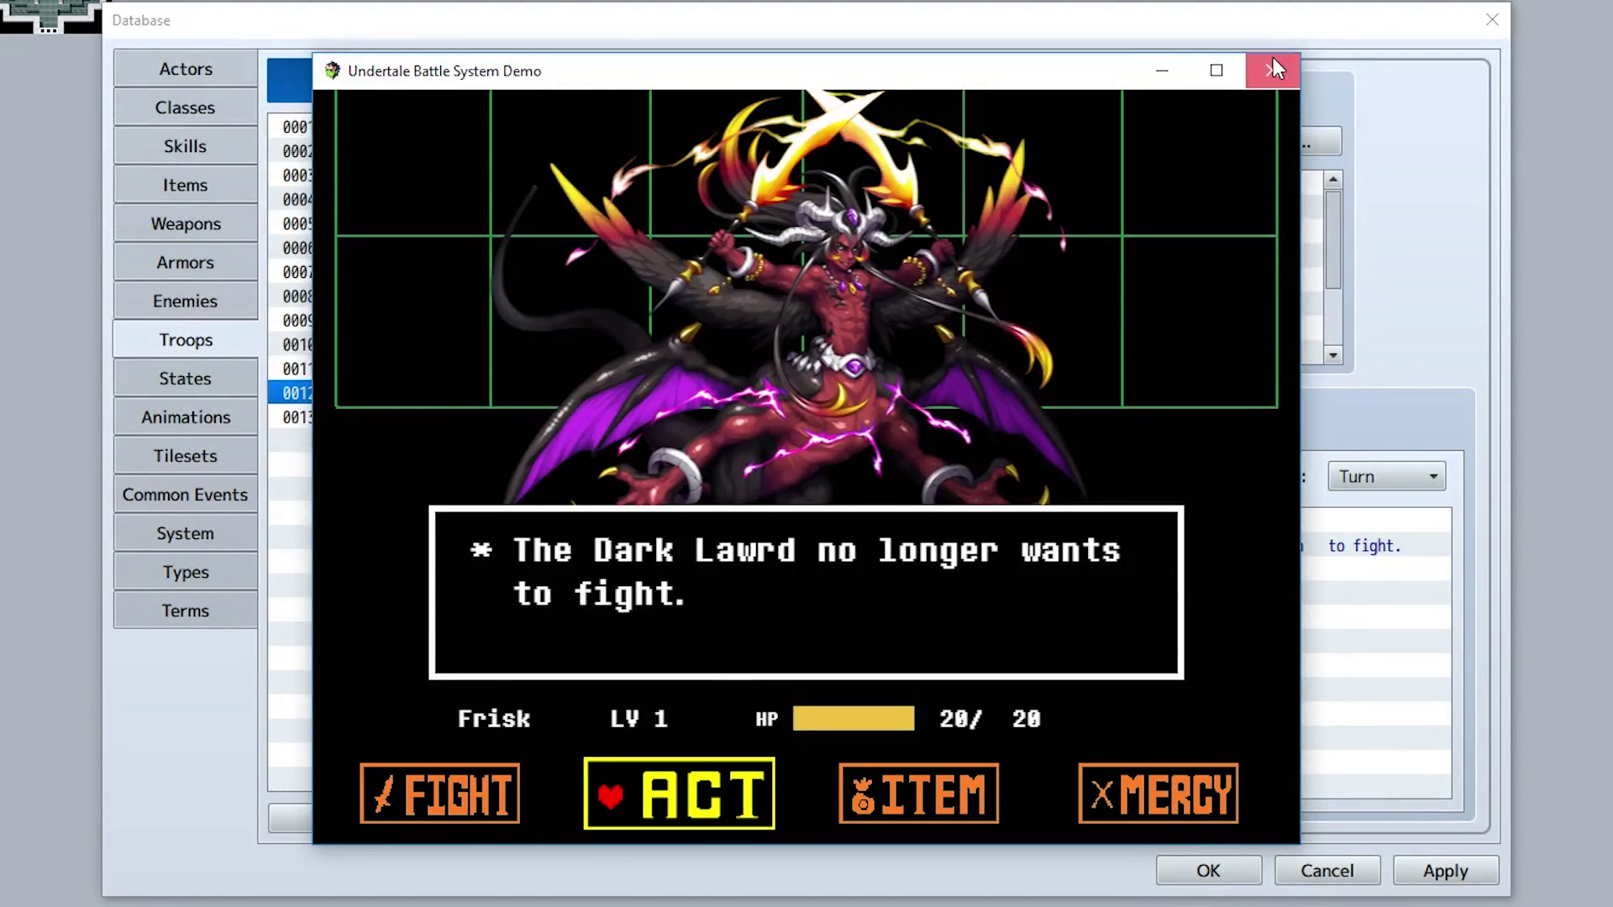
{"action": "left_click", "coordinate": [1273, 59]}
Review the SetBattleText commands on both battle event pages of the 0012 Dark Lawrd troop
{"action": "left_click", "coordinate": [720, 437]}
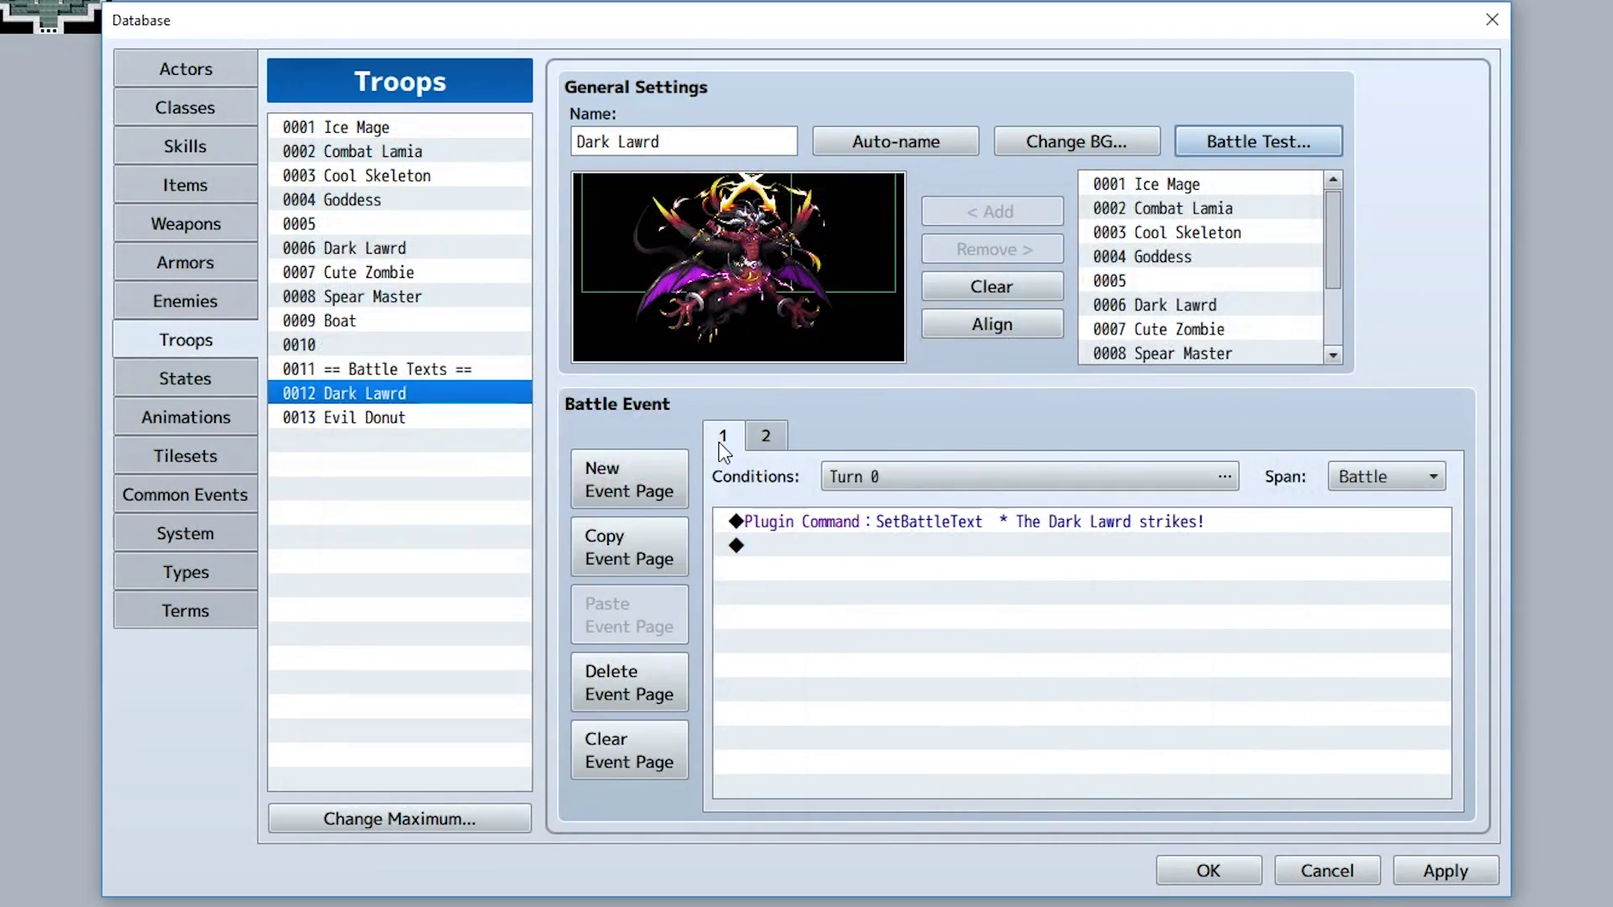
{"action": "left_click", "coordinate": [843, 523]}
{"action": "left_click", "coordinate": [769, 439]}
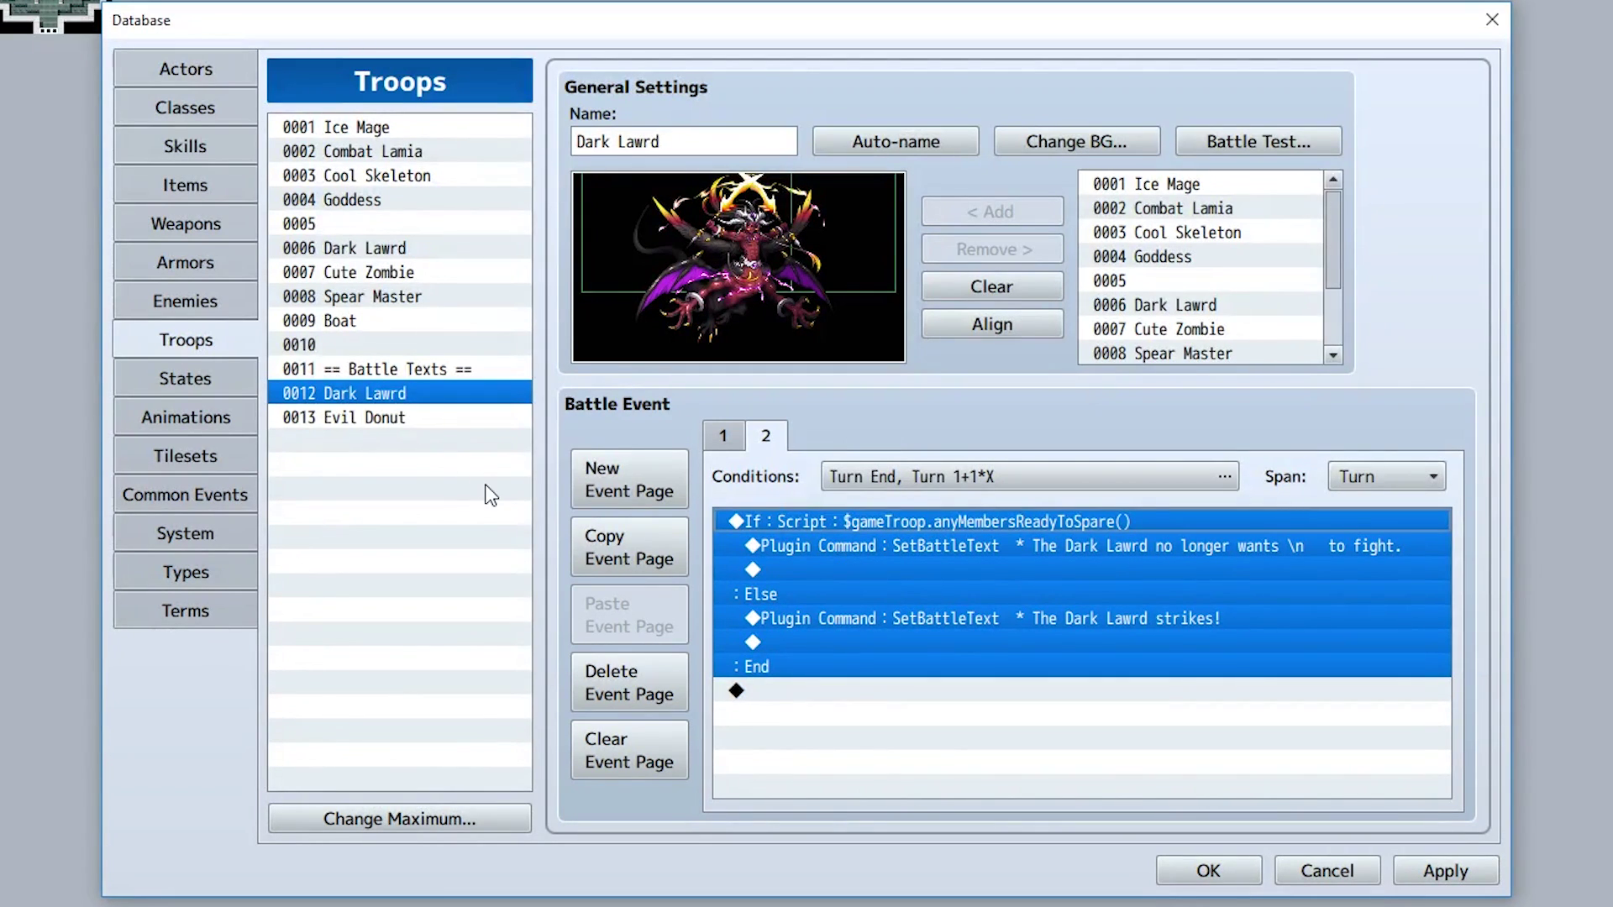
Examine both battle event pages of the 0013 Evil Donut troop, including the SetBattleText commands in its spare-check branch
{"action": "left_click", "coordinate": [437, 415]}
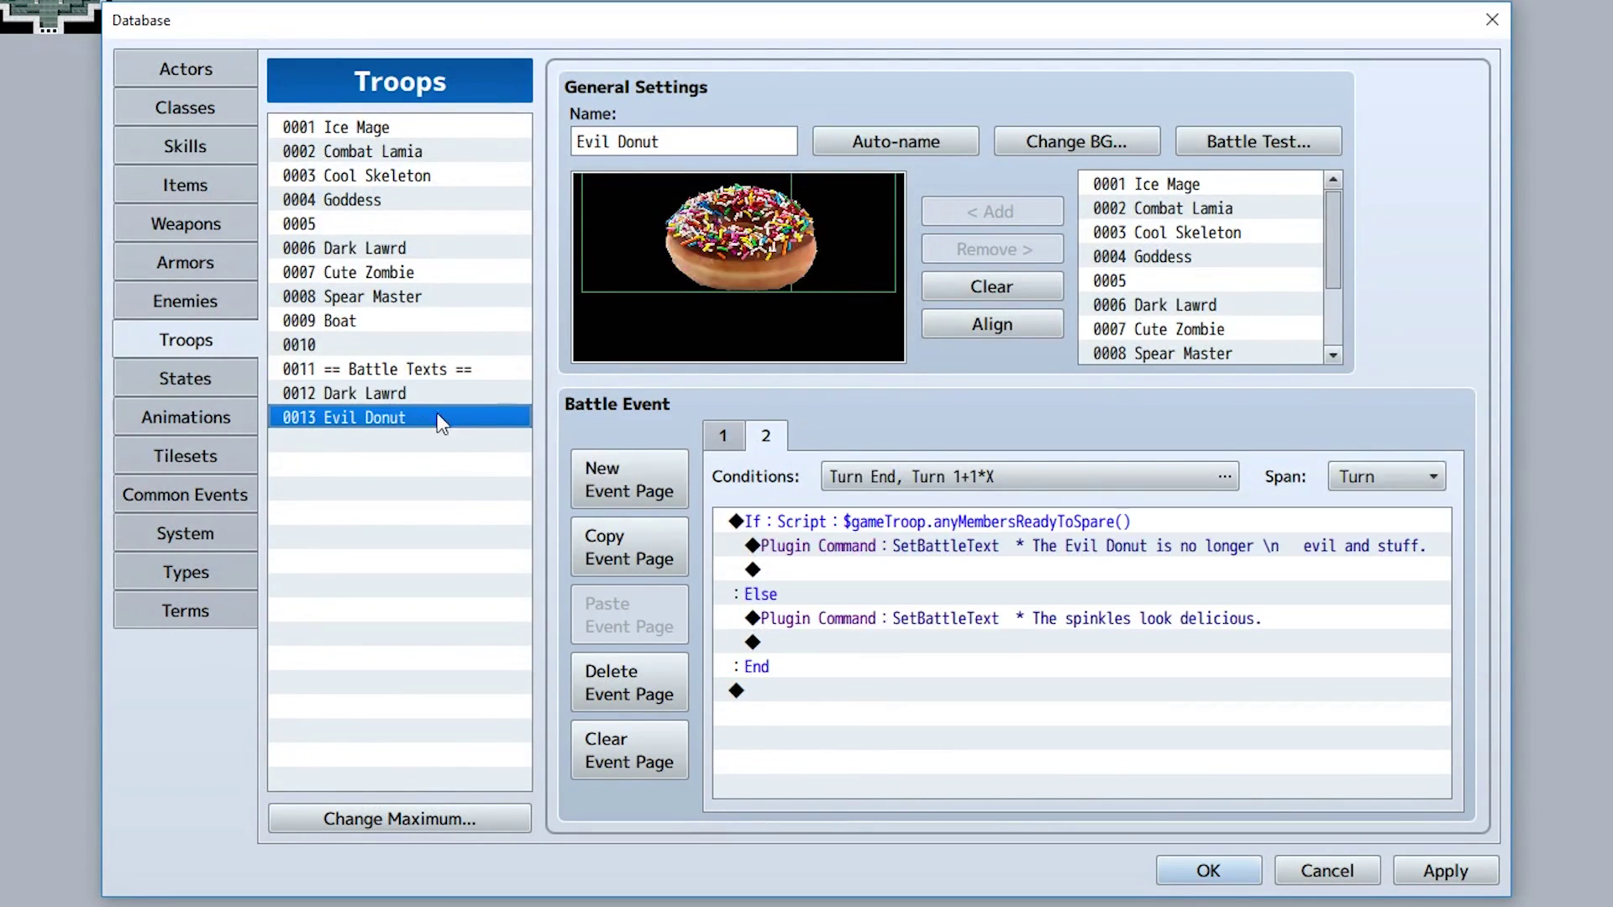
{"action": "left_click", "coordinate": [738, 426]}
{"action": "left_click", "coordinate": [769, 433]}
{"action": "left_click", "coordinate": [1001, 553]}
{"action": "left_click", "coordinate": [996, 622]}
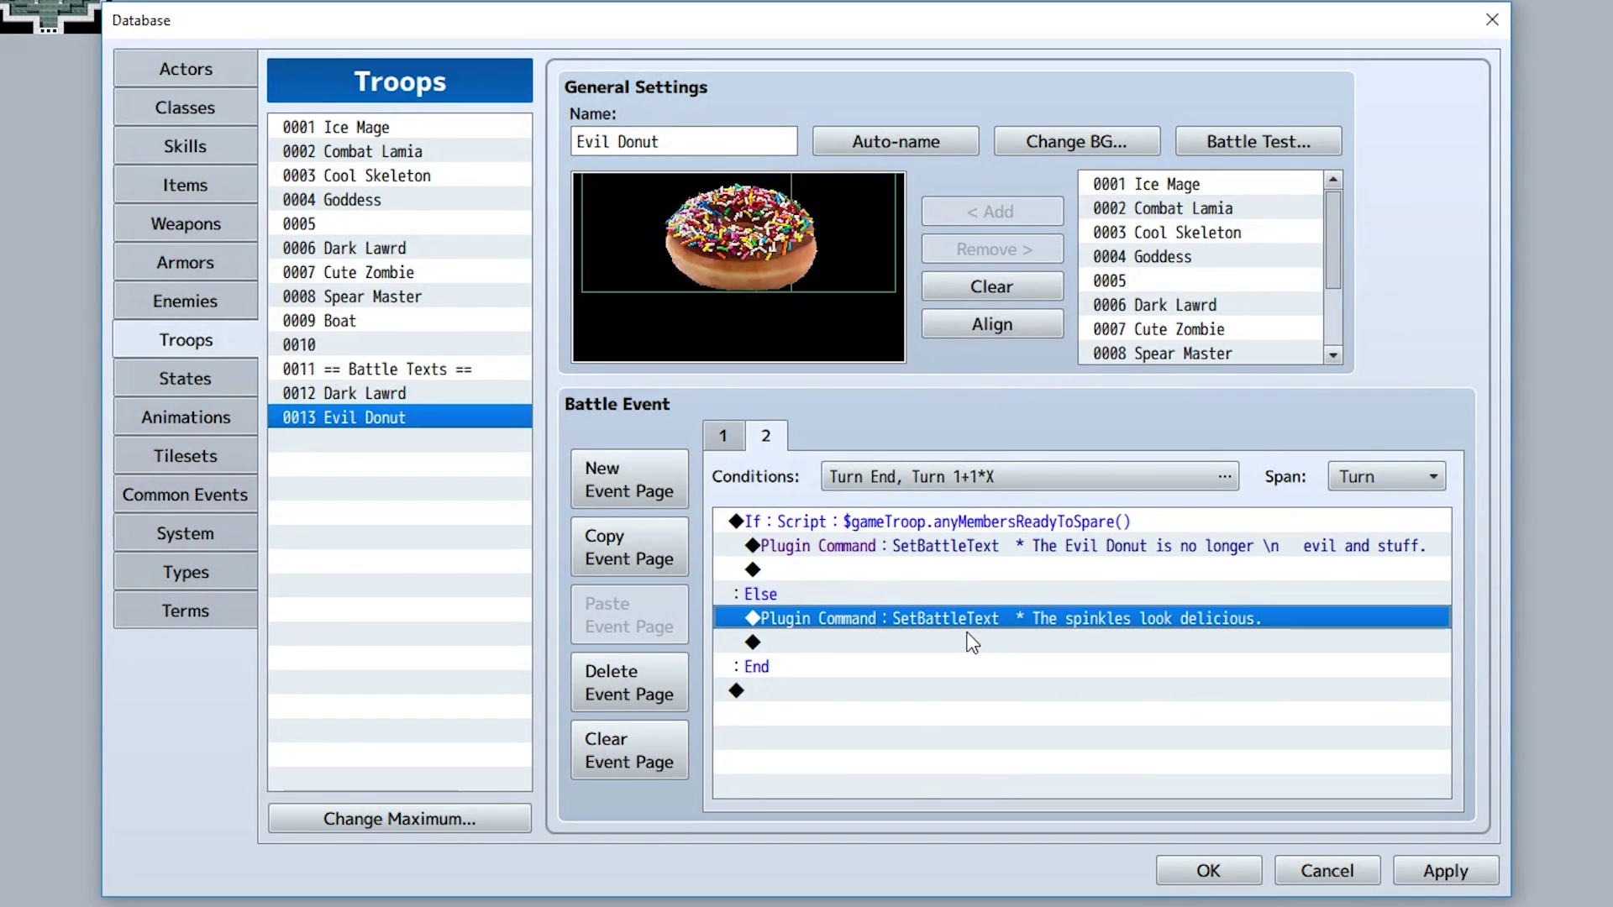
In the Else branch of the Evil Donut troop's second page, replace the SetBattleText message with "This is a duialogue!"
{"action": "double_click", "coordinate": [969, 632]}
{"action": "left_click", "coordinate": [967, 634]}
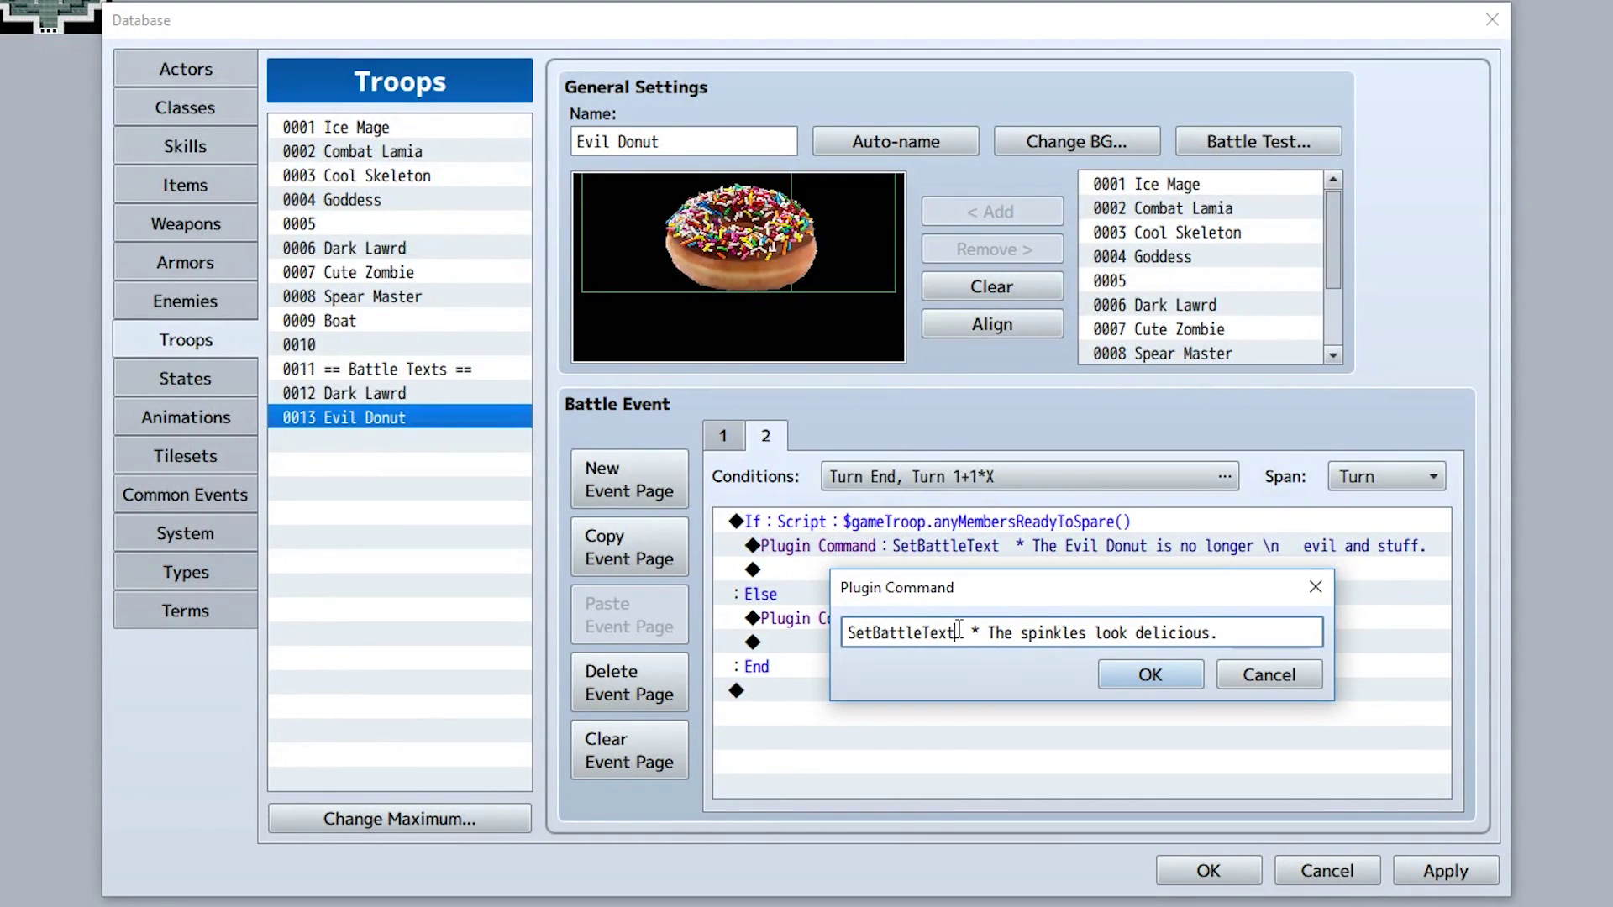
{"action": "key", "text": "shift+Home"}
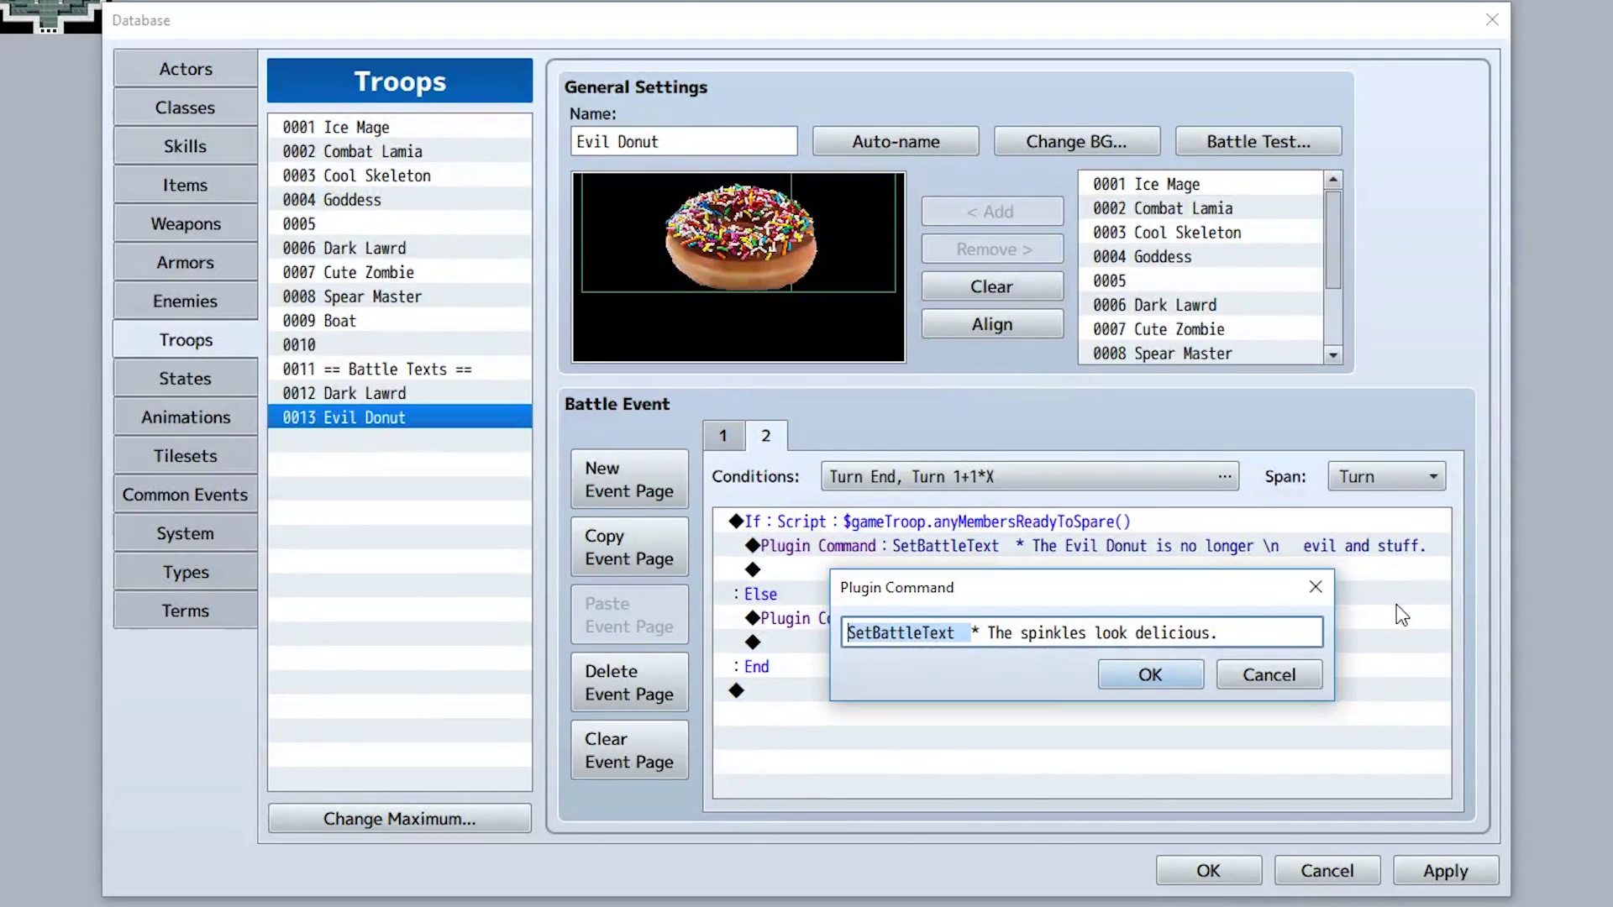
{"action": "left_click_drag", "start_coordinate": [1259, 632], "coordinate": [965, 632]}
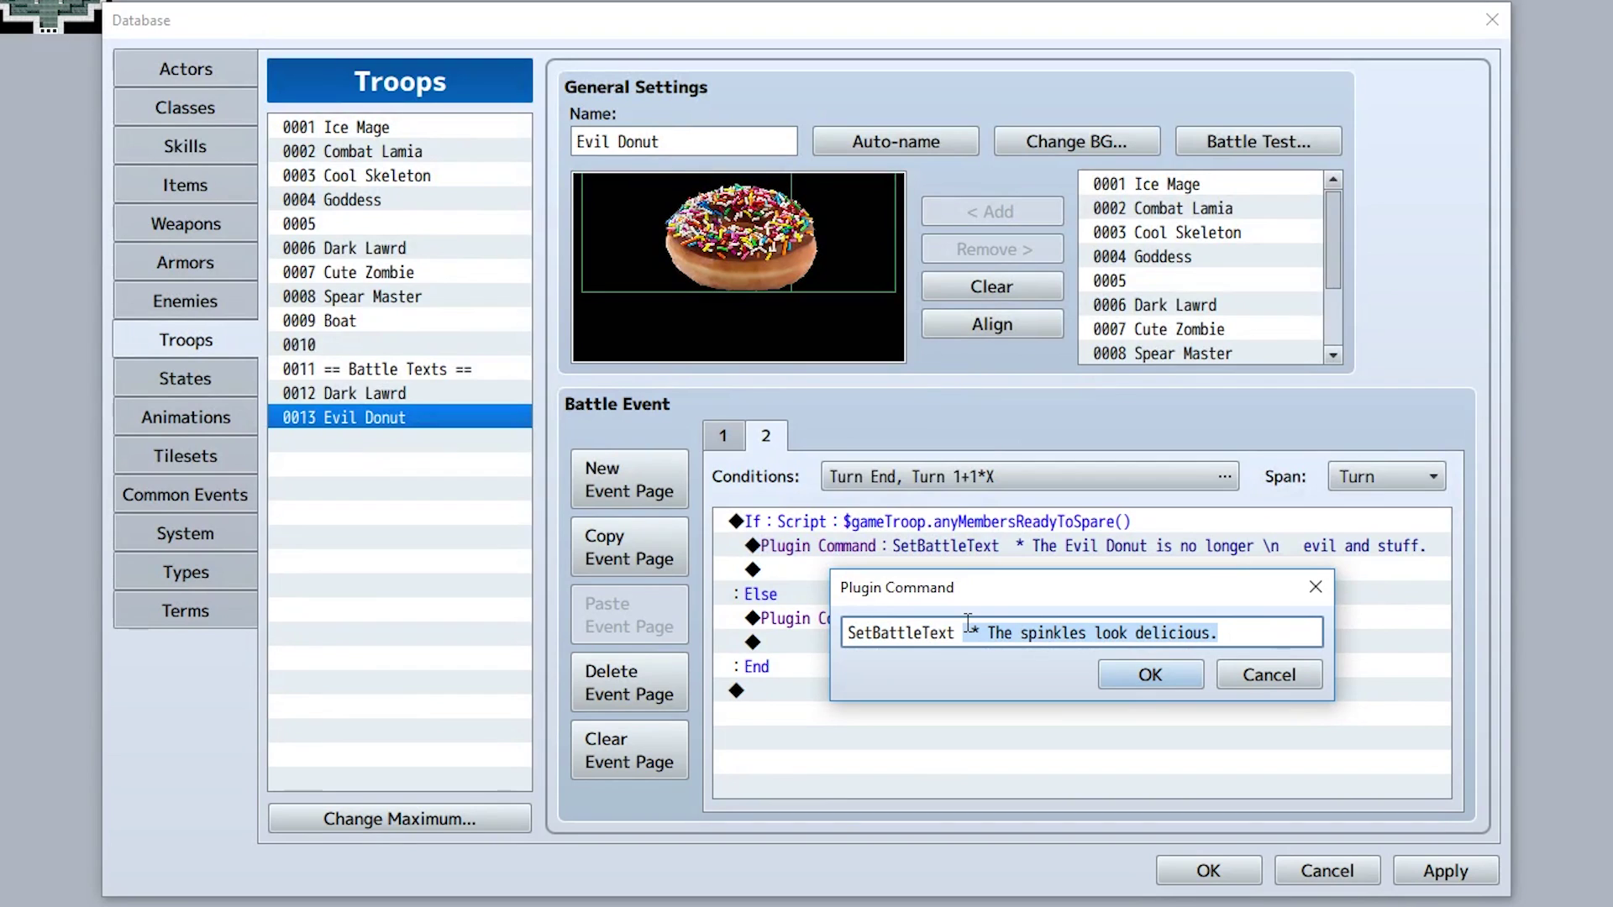
{"action": "type", "text": "This is a dui"}
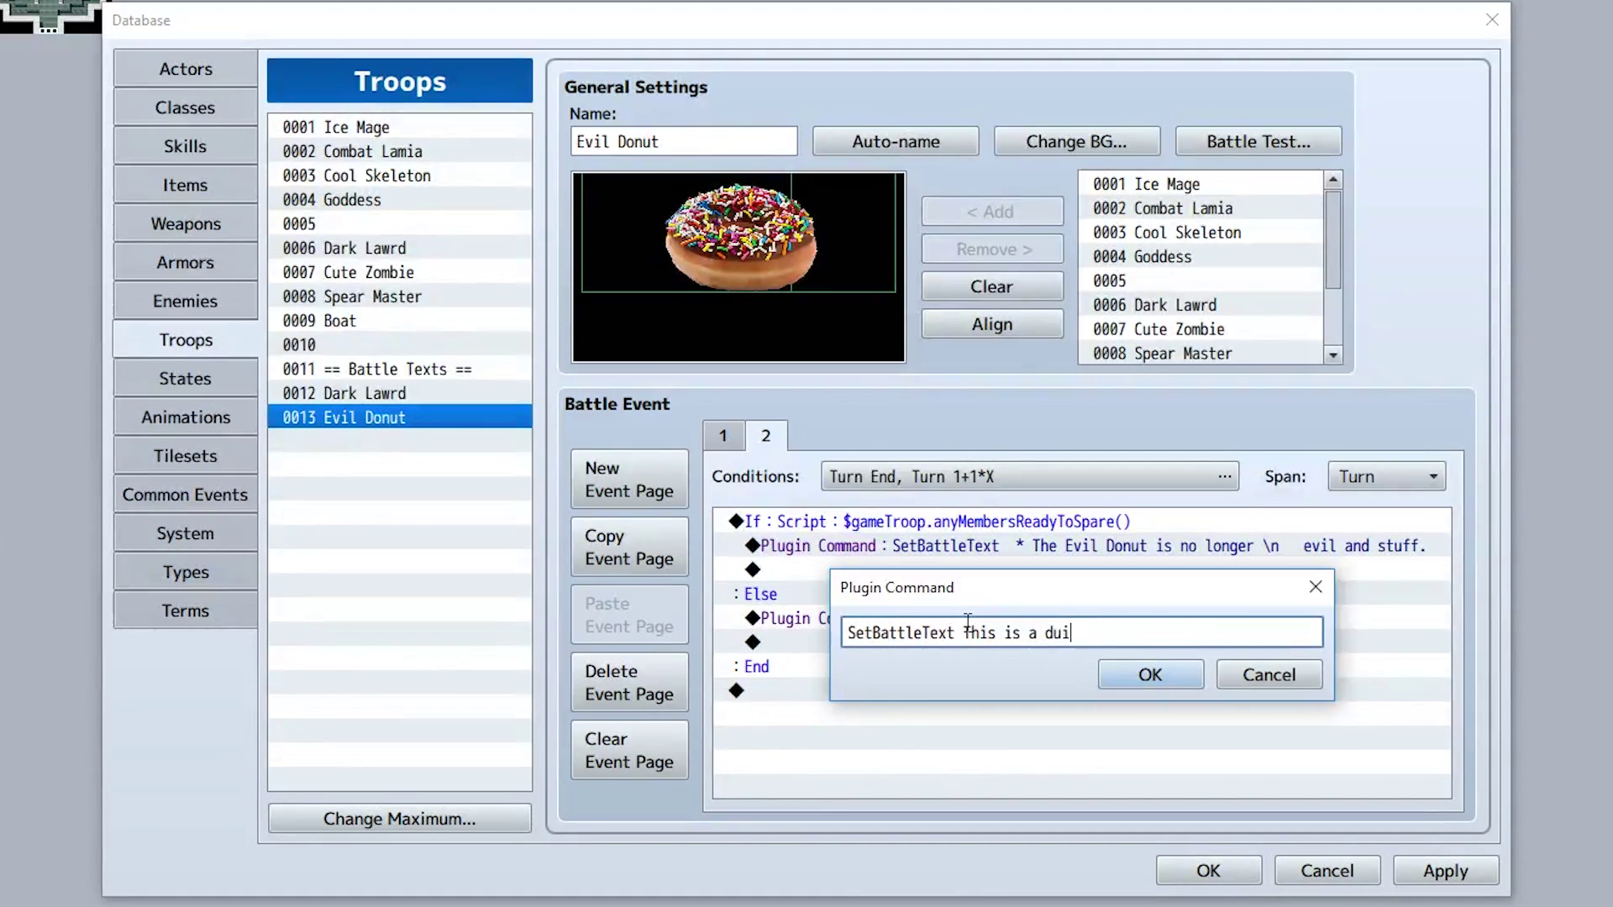
{"action": "type", "text": "alogue"}
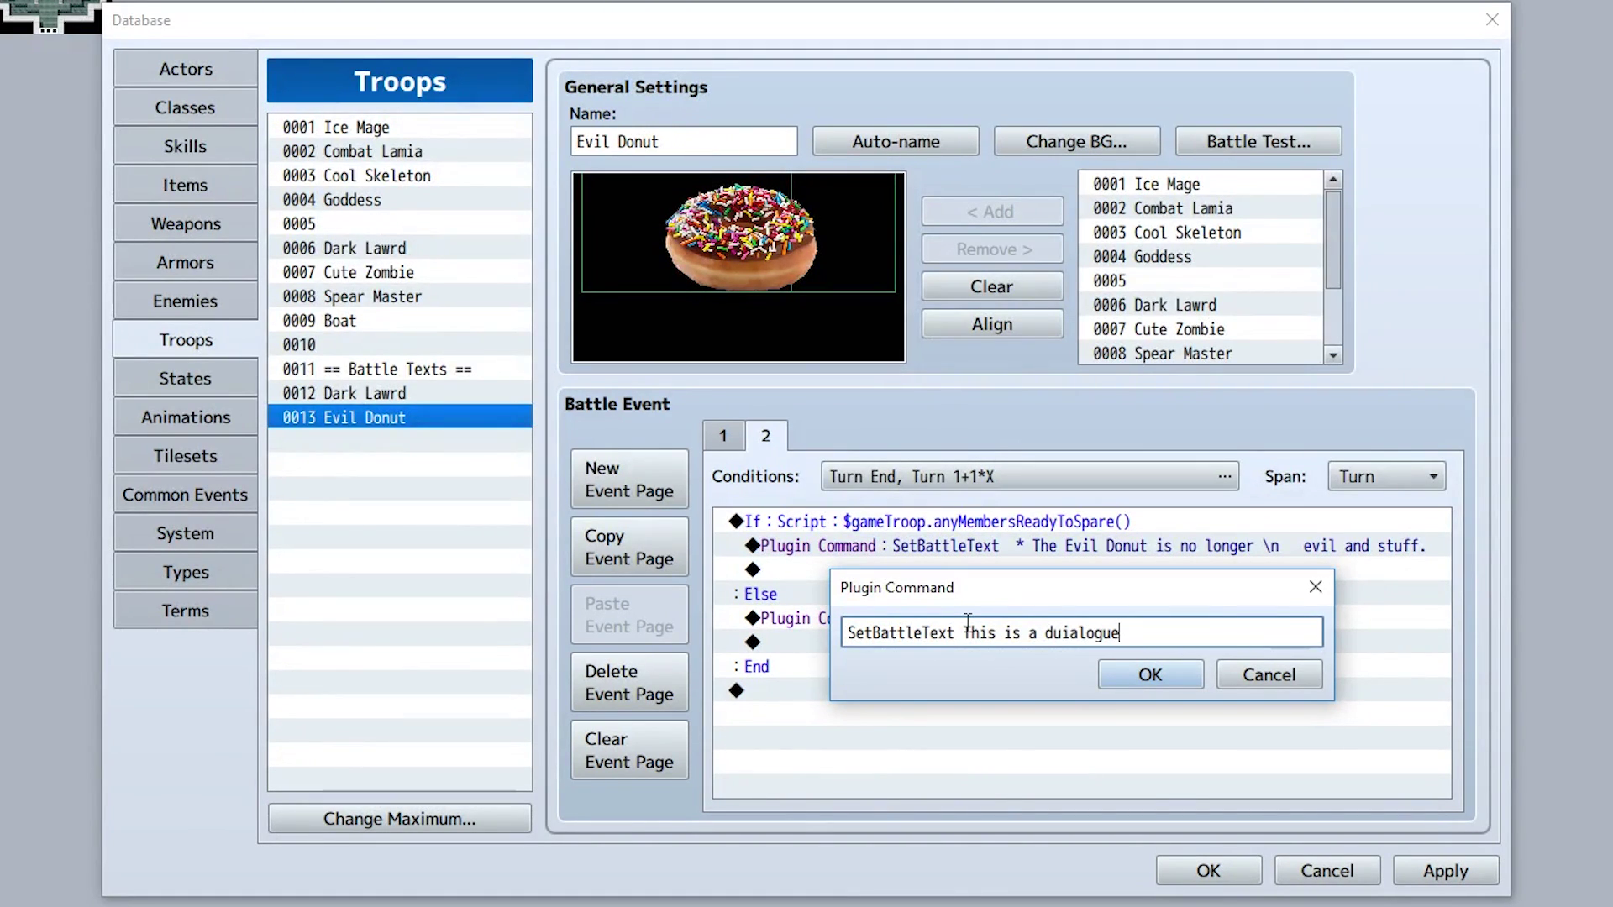
{"action": "type", "text": "!"}
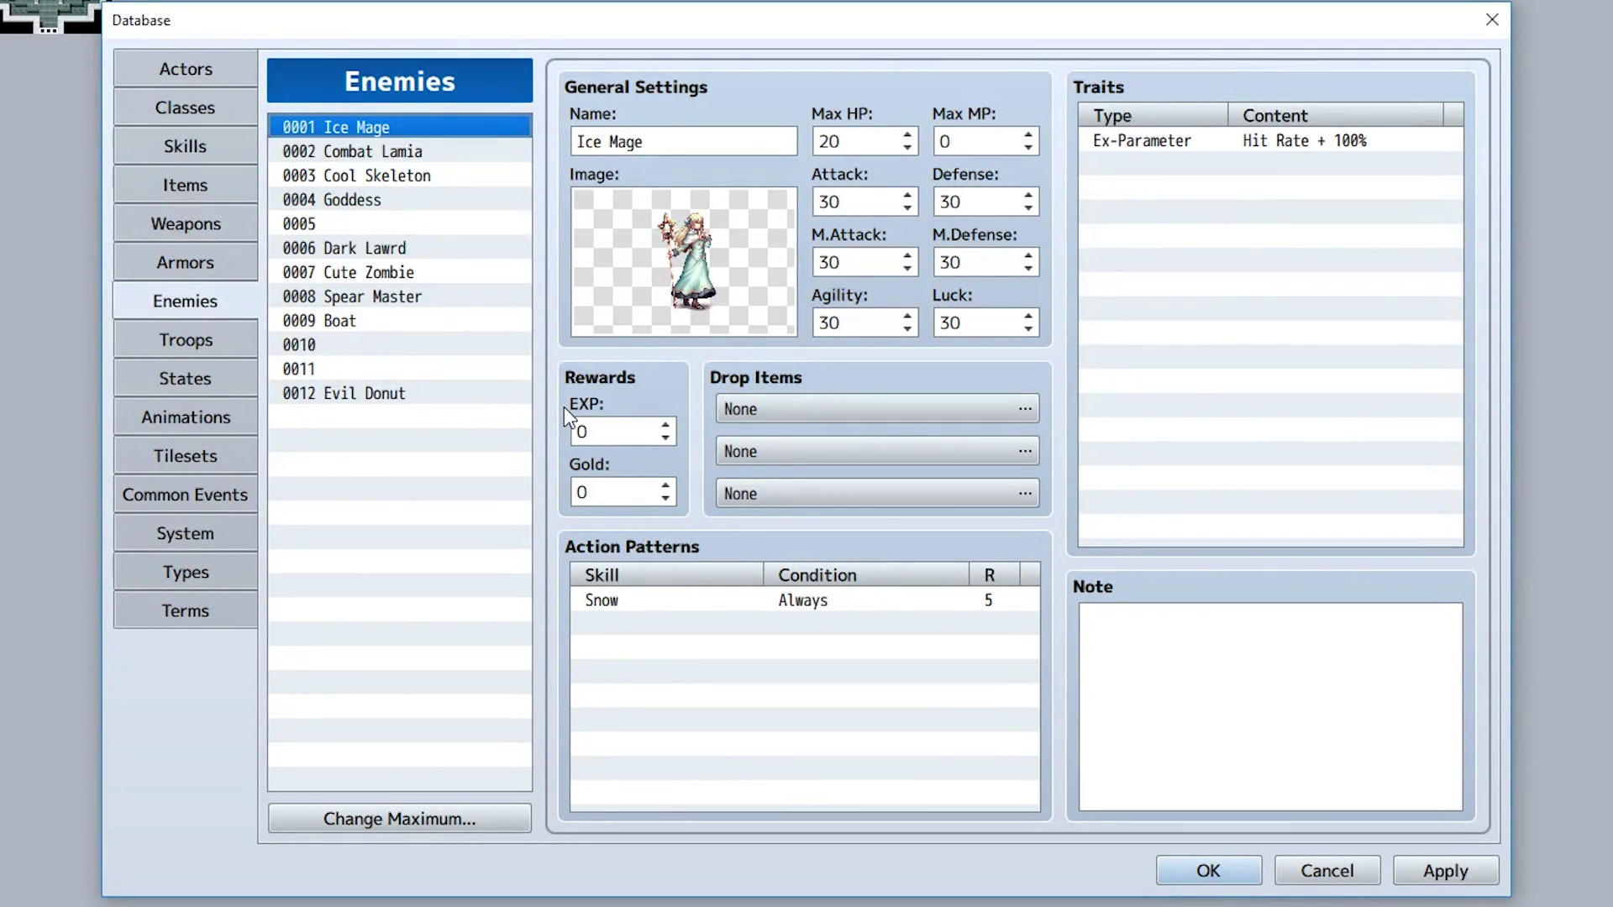
Examine the Check spare choice tag and its common event number in the 0006 Dark Lawrd enemy's note
{"action": "left_click", "coordinate": [379, 245]}
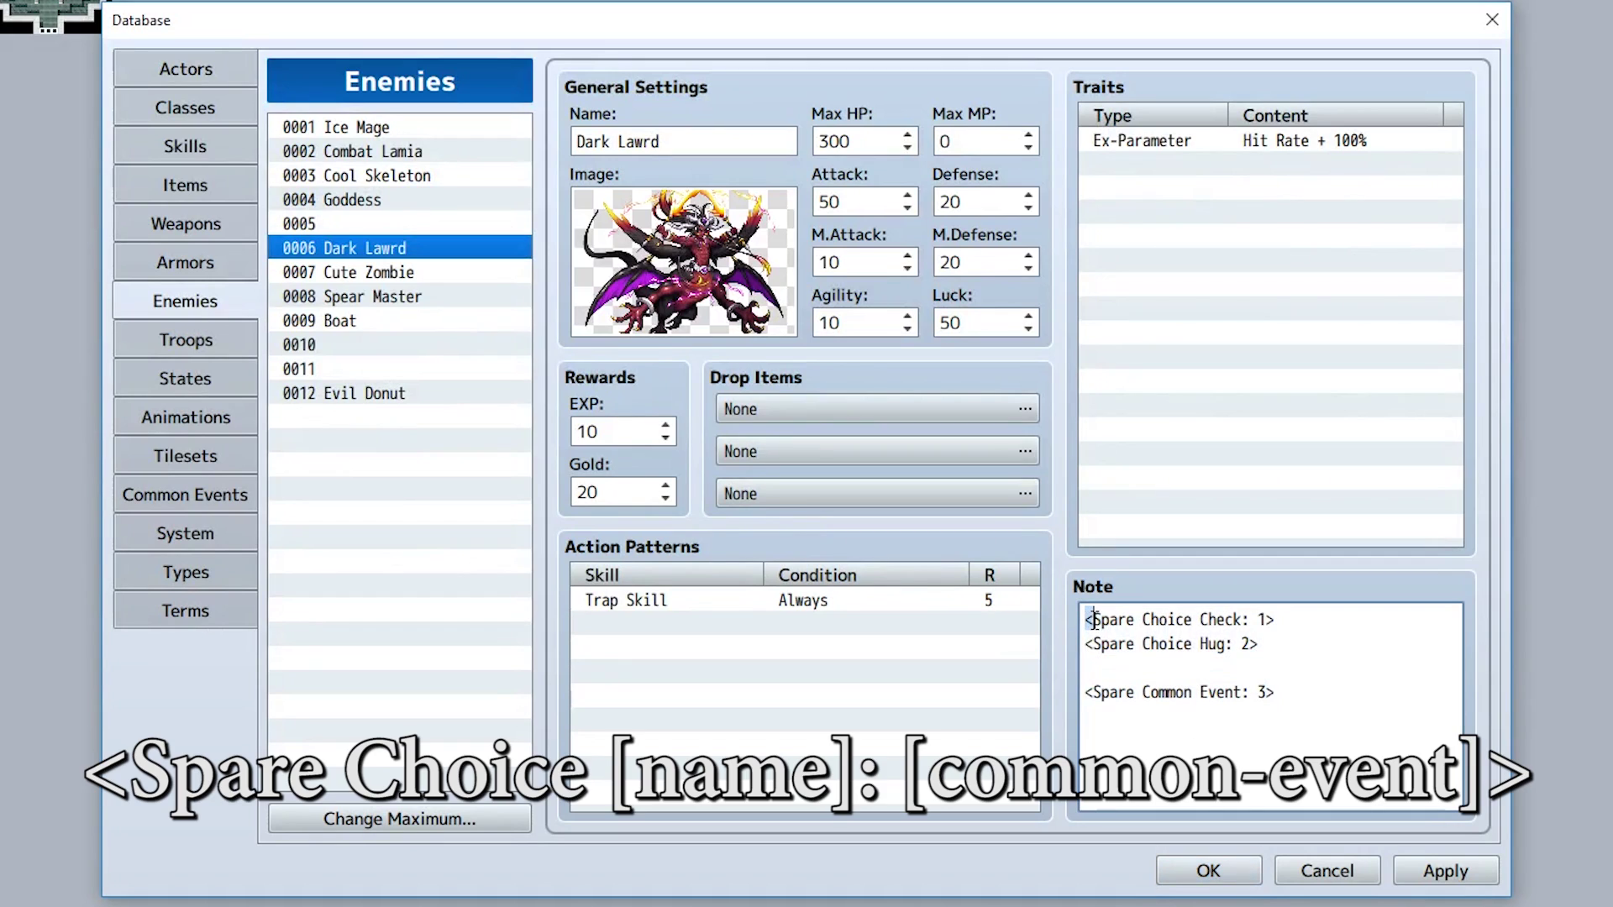
{"action": "mouse_move", "coordinate": [1096, 619]}
{"action": "left_mouse_down"}
{"action": "mouse_move", "coordinate": [1267, 619]}
{"action": "mouse_move", "coordinate": [1070, 617]}
{"action": "left_mouse_up"}
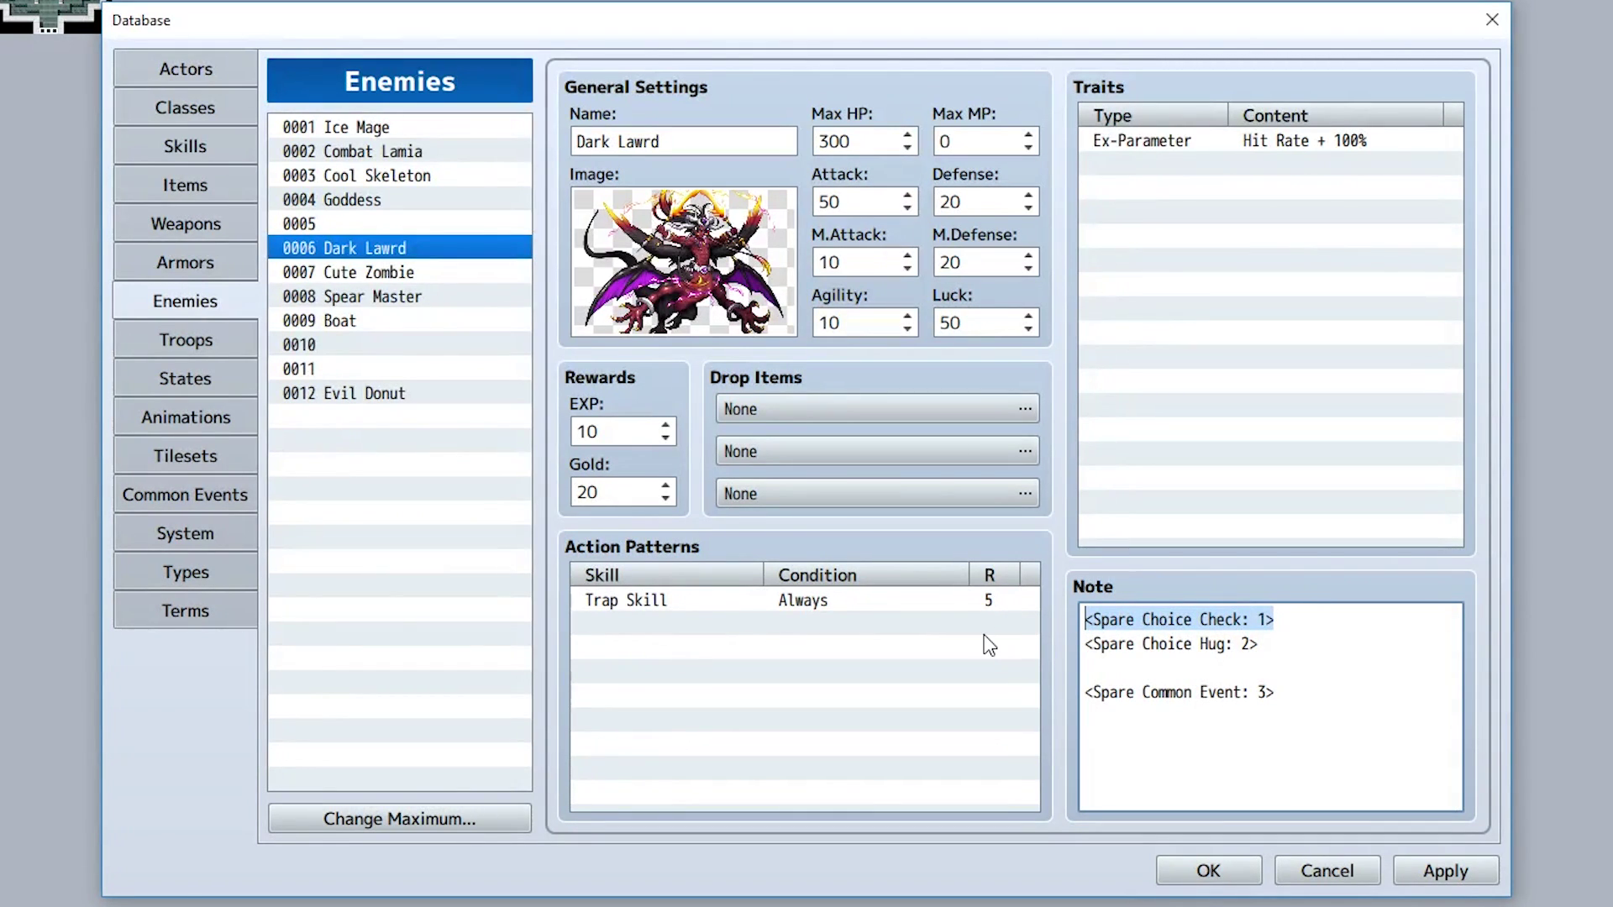
{"action": "double_click", "coordinate": [1261, 620]}
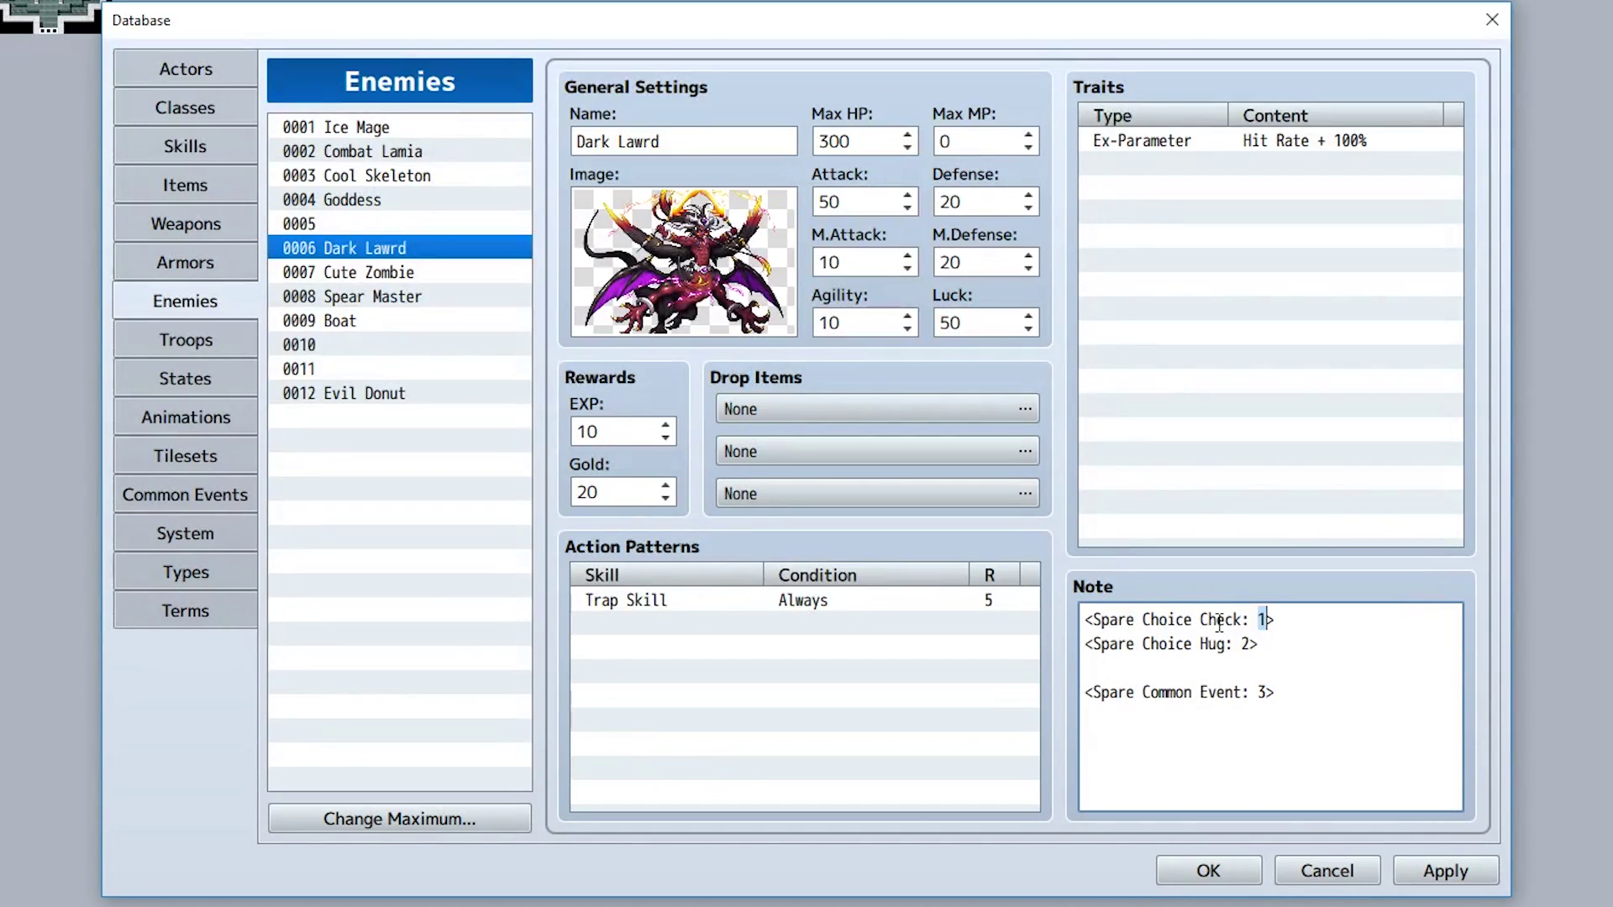
Rename the Hug spare choice in the Dark Lawrd enemy's note to Grab
{"action": "left_click", "coordinate": [1248, 644]}
{"action": "double_click", "coordinate": [1212, 644]}
{"action": "type", "text": "Grab"}
Examine the common event numbers in the Dark Lawrd's Grab spare choice and Spare Common Event tags
{"action": "double_click", "coordinate": [1255, 644]}
{"action": "left_click_drag", "start_coordinate": [1298, 694], "coordinate": [1008, 705]}
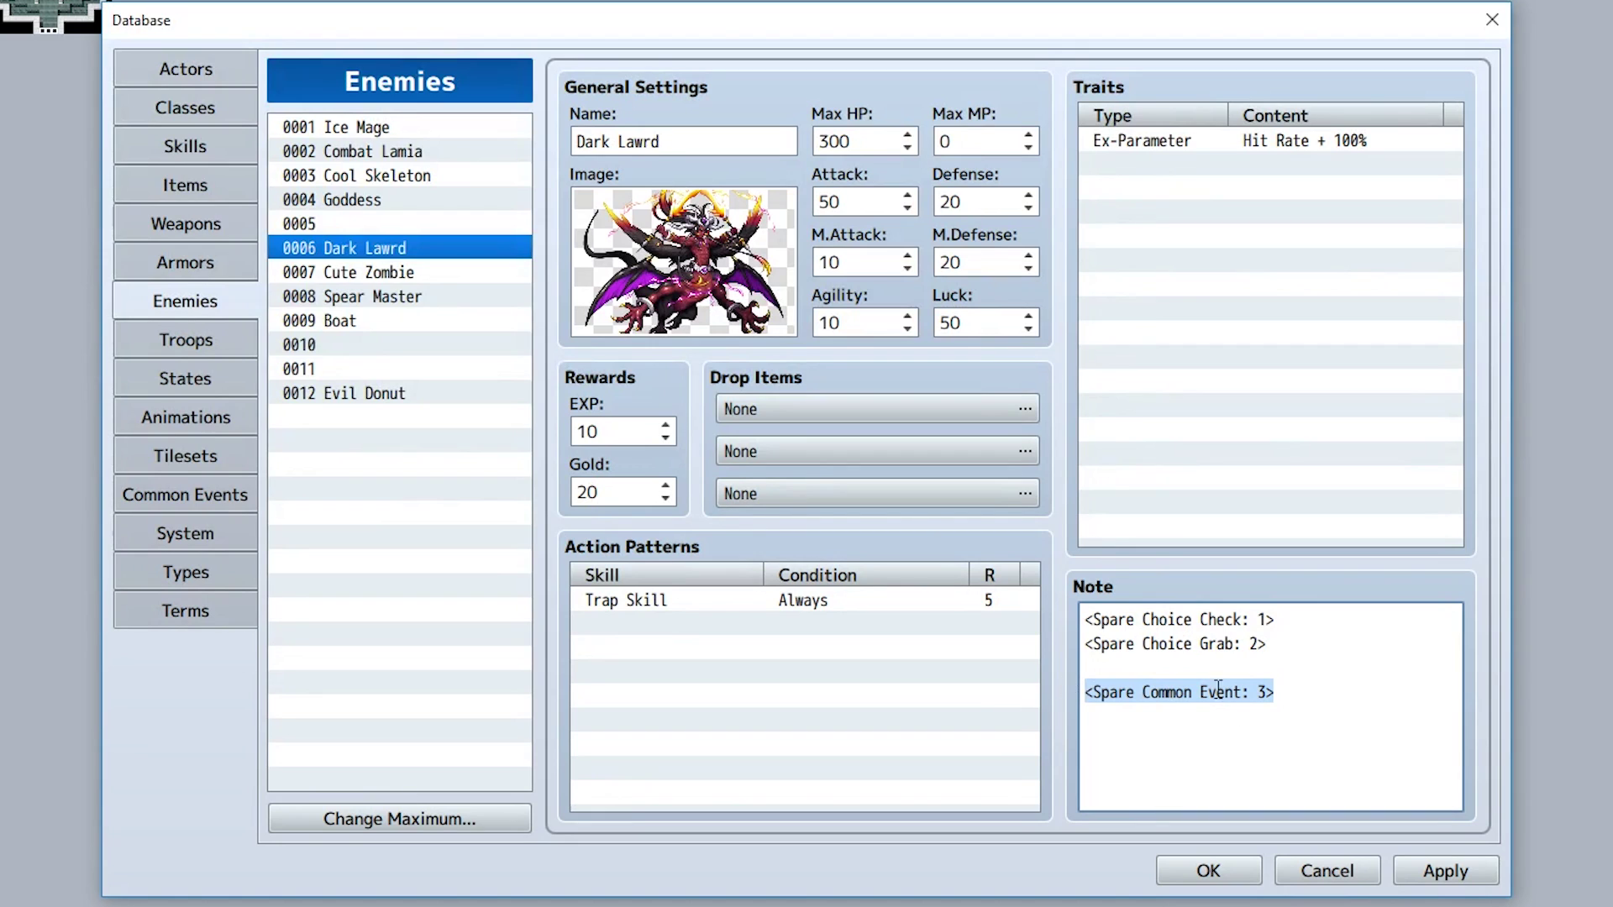
{"action": "double_click", "coordinate": [1259, 694]}
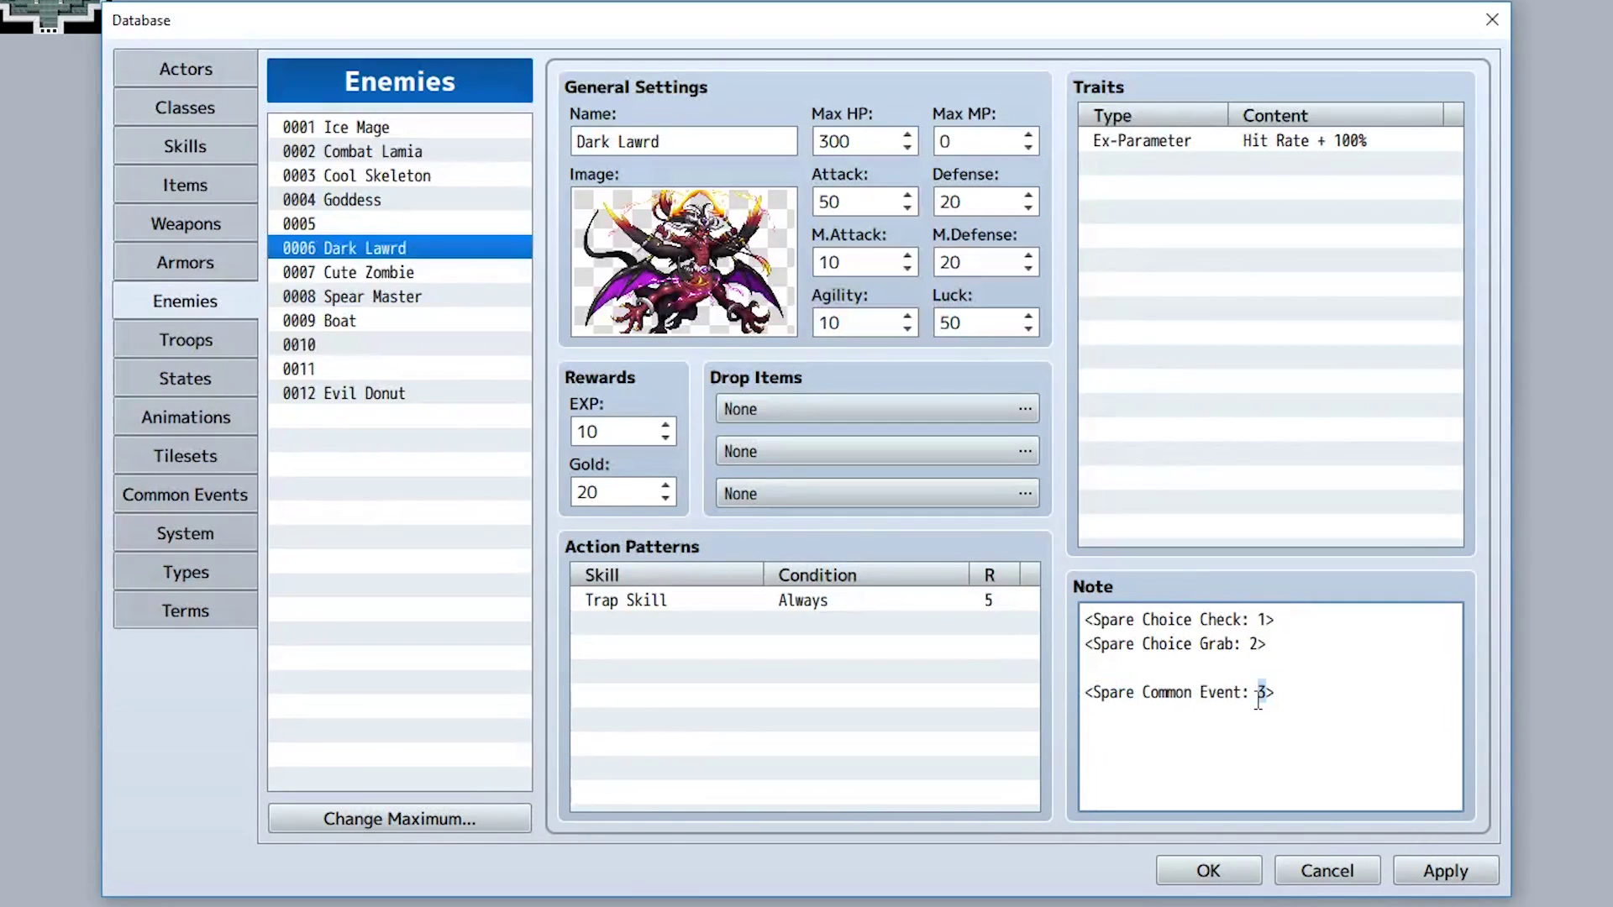
{"action": "left_click", "coordinate": [1259, 644]}
Examine the 0001 Check common event, covering the Act Enemy ID branches and texts for Dark Lawrd, Succubus and Evil Donut
{"action": "left_click", "coordinate": [200, 505]}
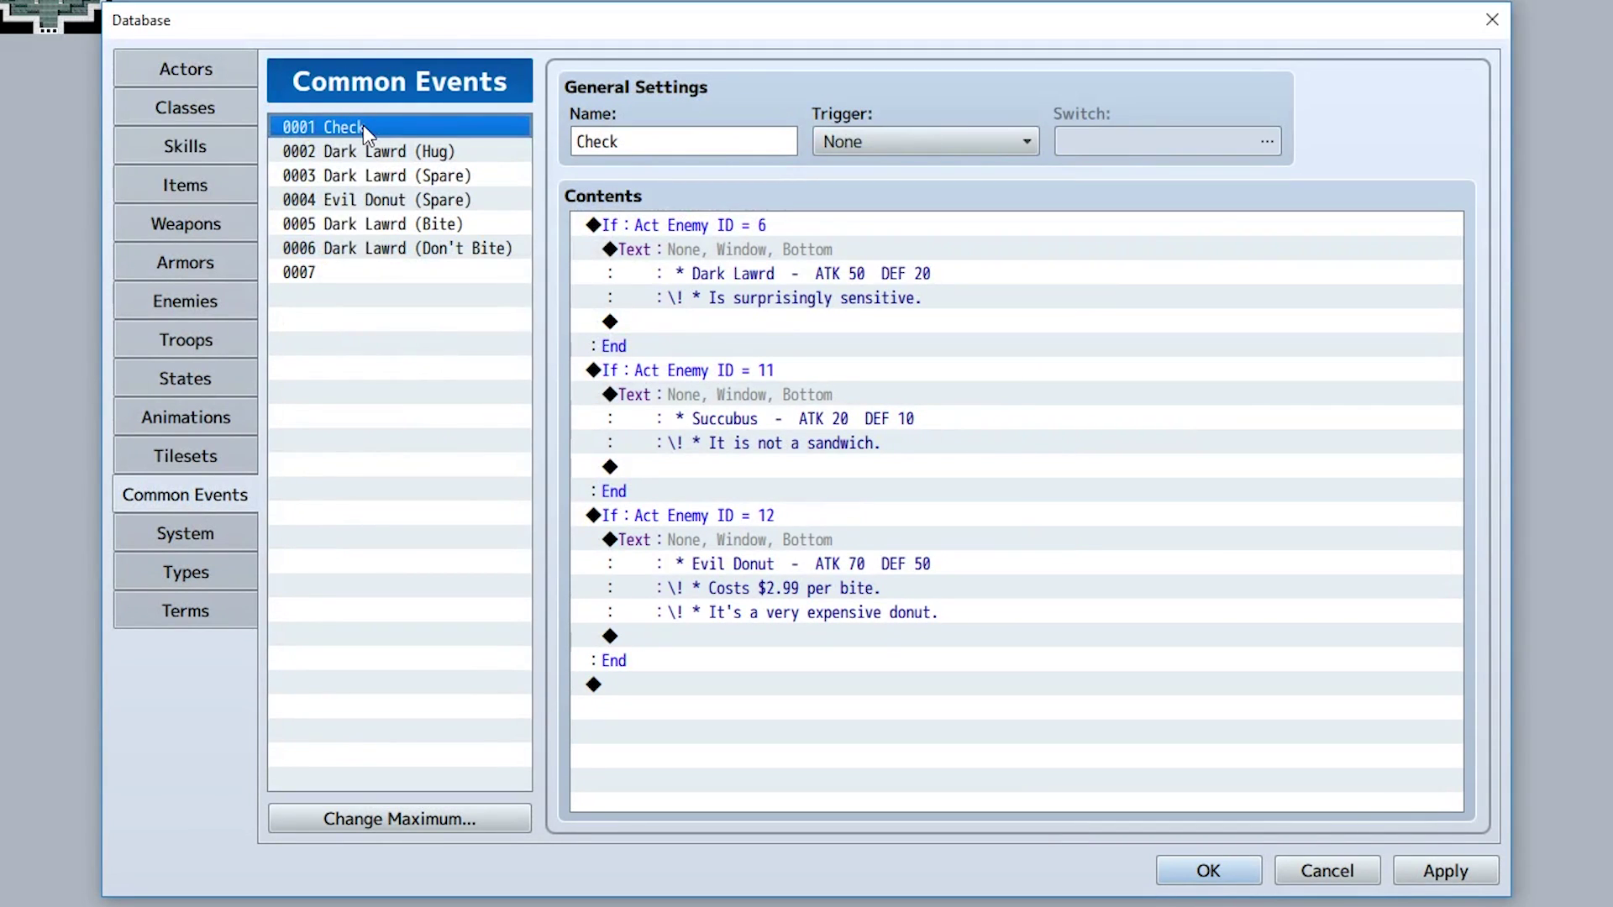
{"action": "left_click", "coordinate": [672, 221]}
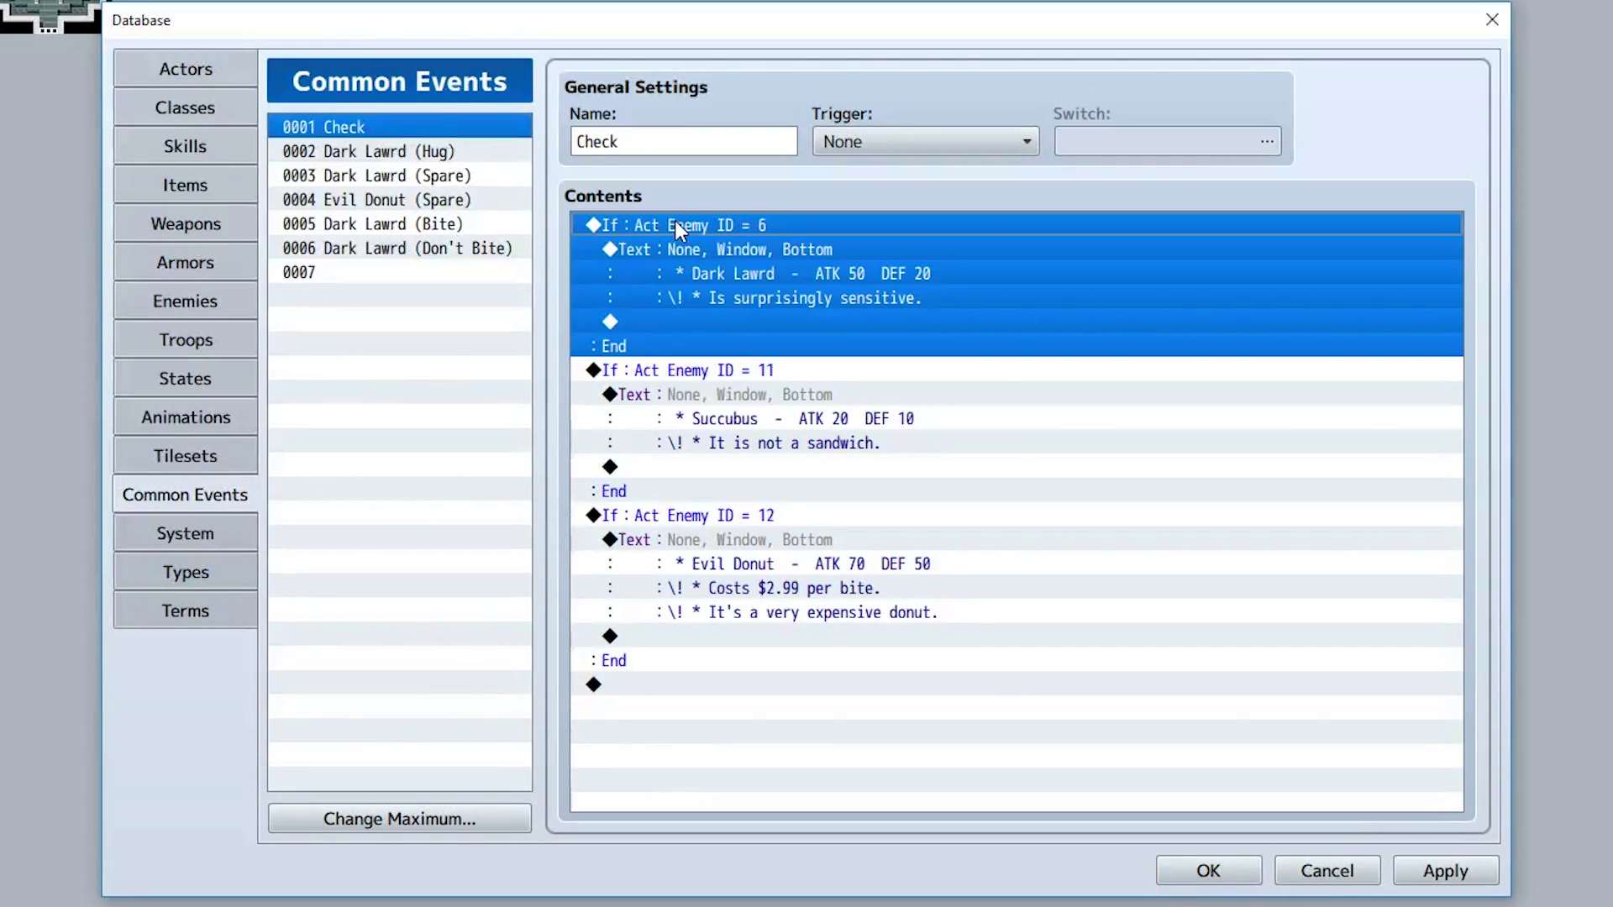
{"action": "left_click", "coordinate": [709, 255]}
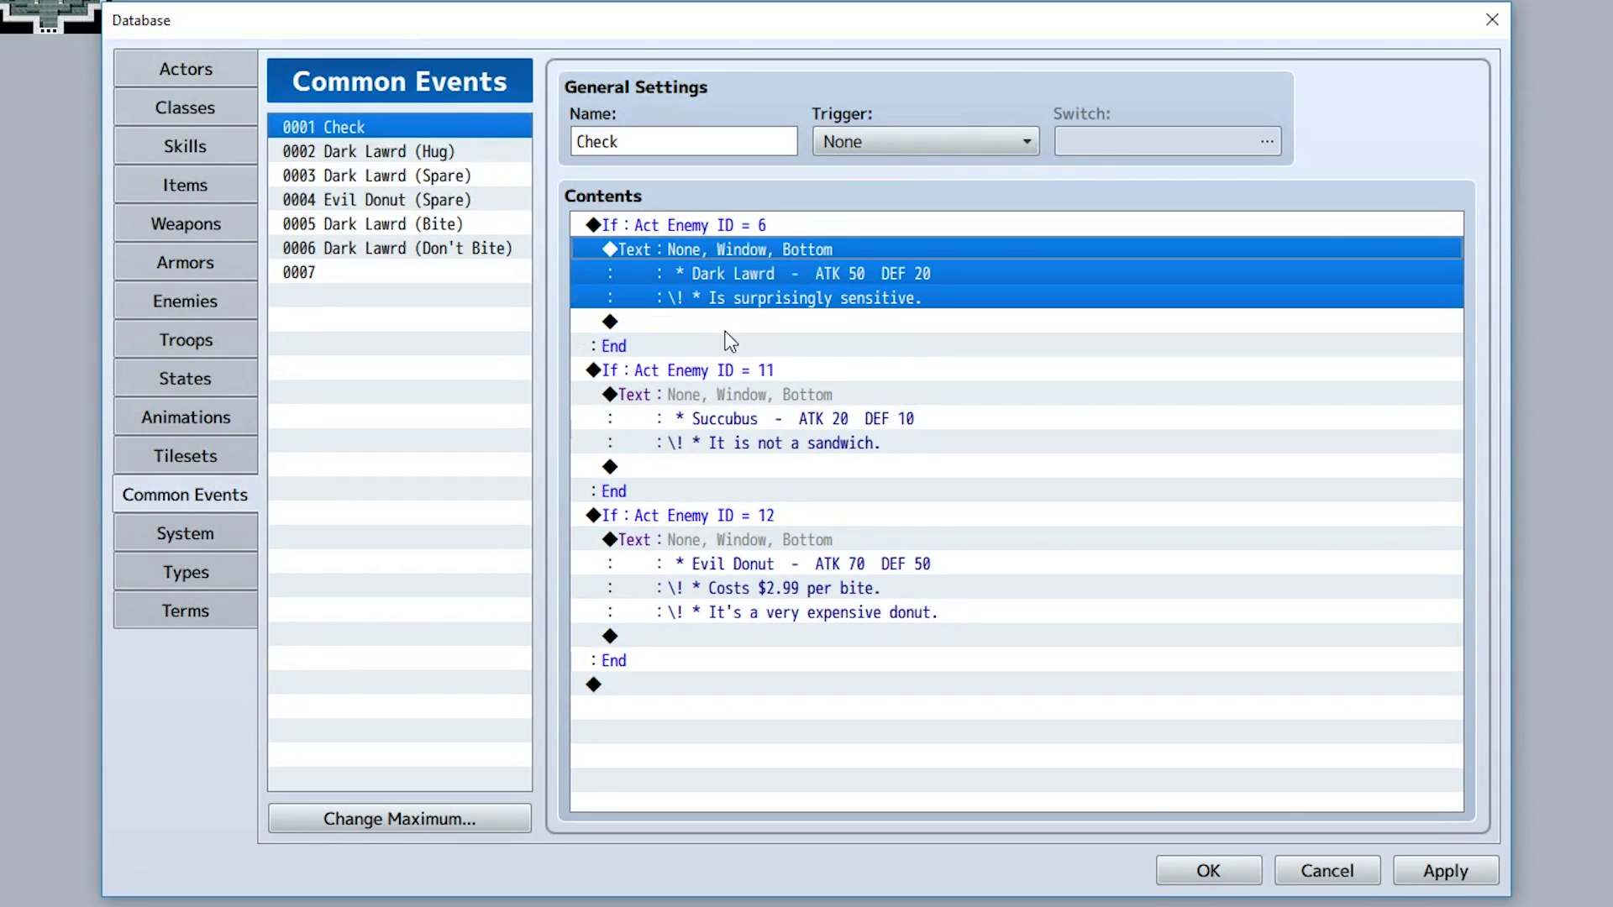
{"action": "left_click", "coordinate": [738, 376]}
{"action": "left_click", "coordinate": [730, 400]}
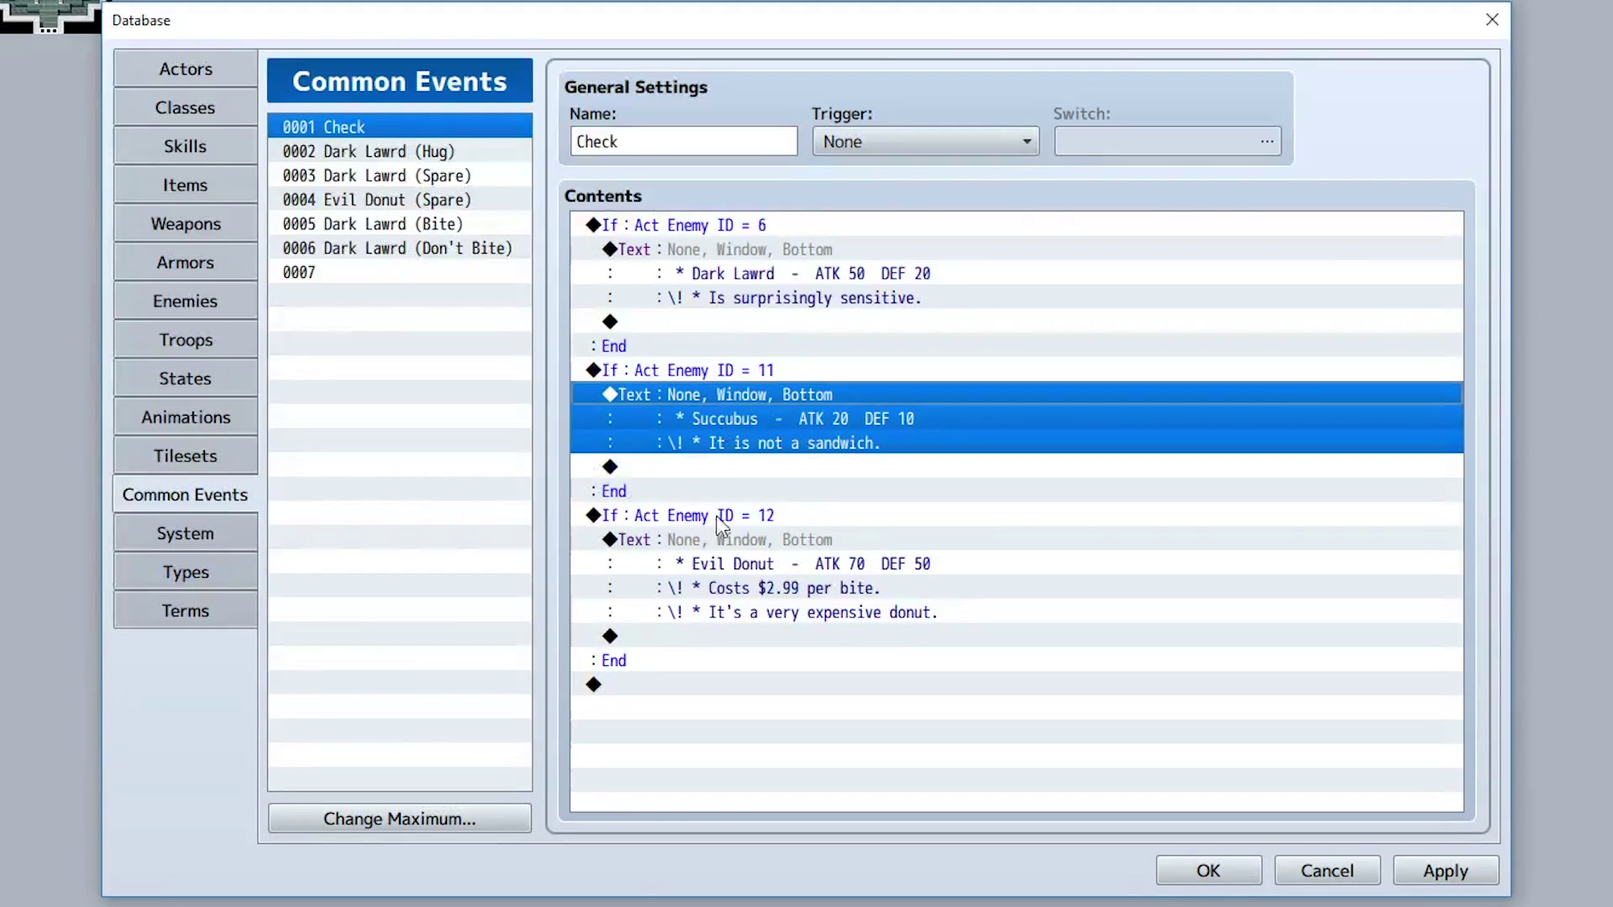
{"action": "left_click", "coordinate": [687, 555]}
{"action": "left_click", "coordinate": [672, 561], "text": "ctrl"}
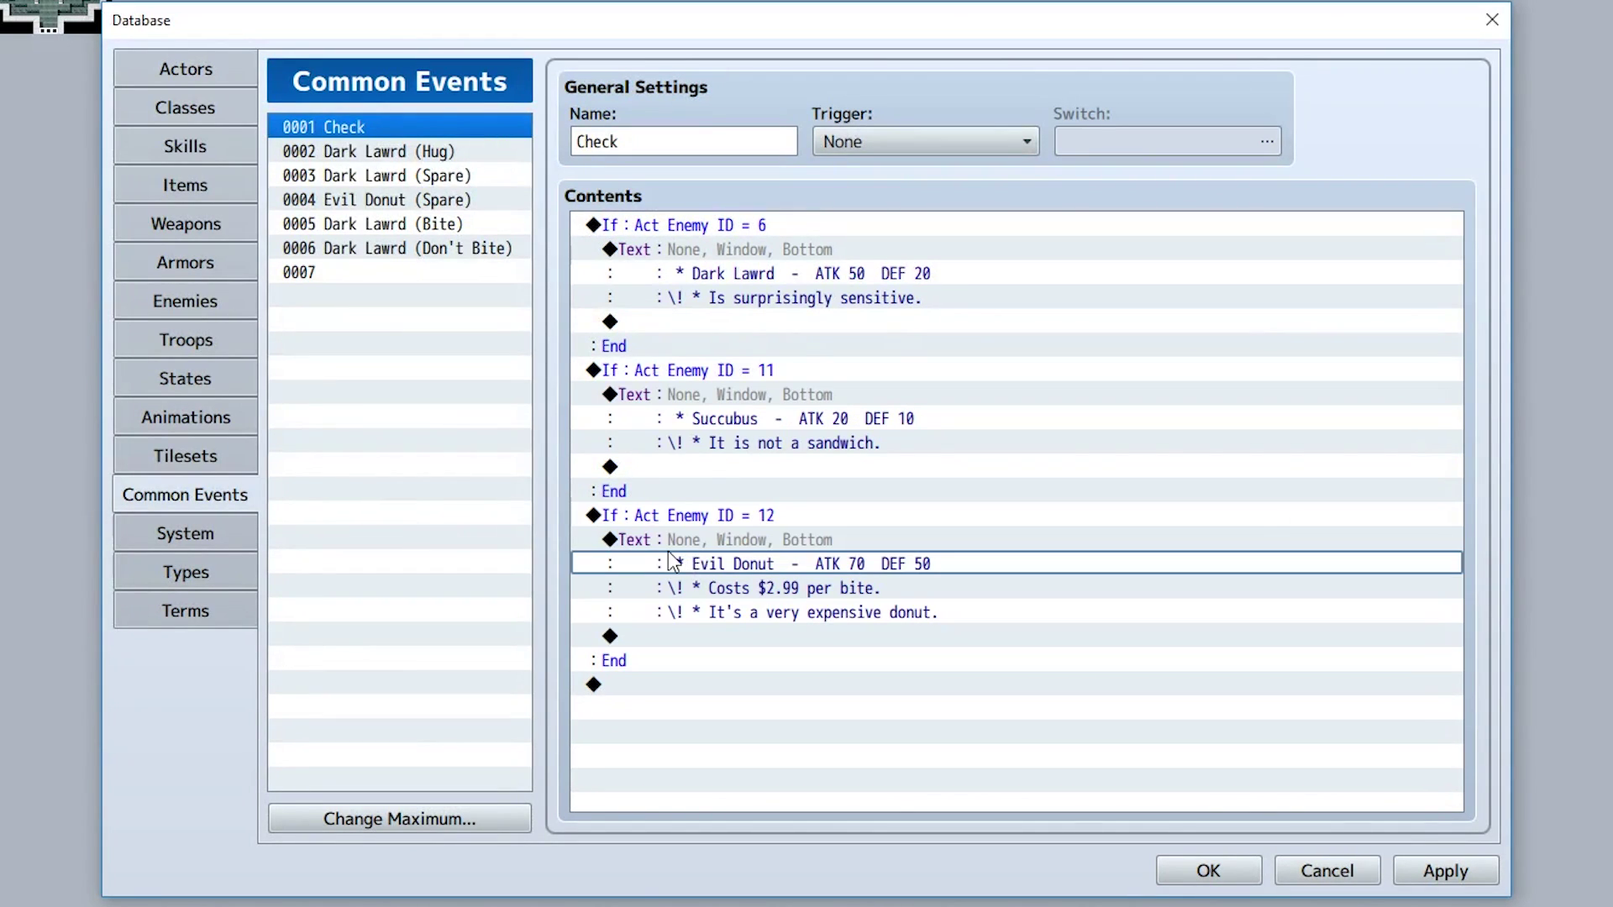
{"action": "left_click", "coordinate": [655, 538]}
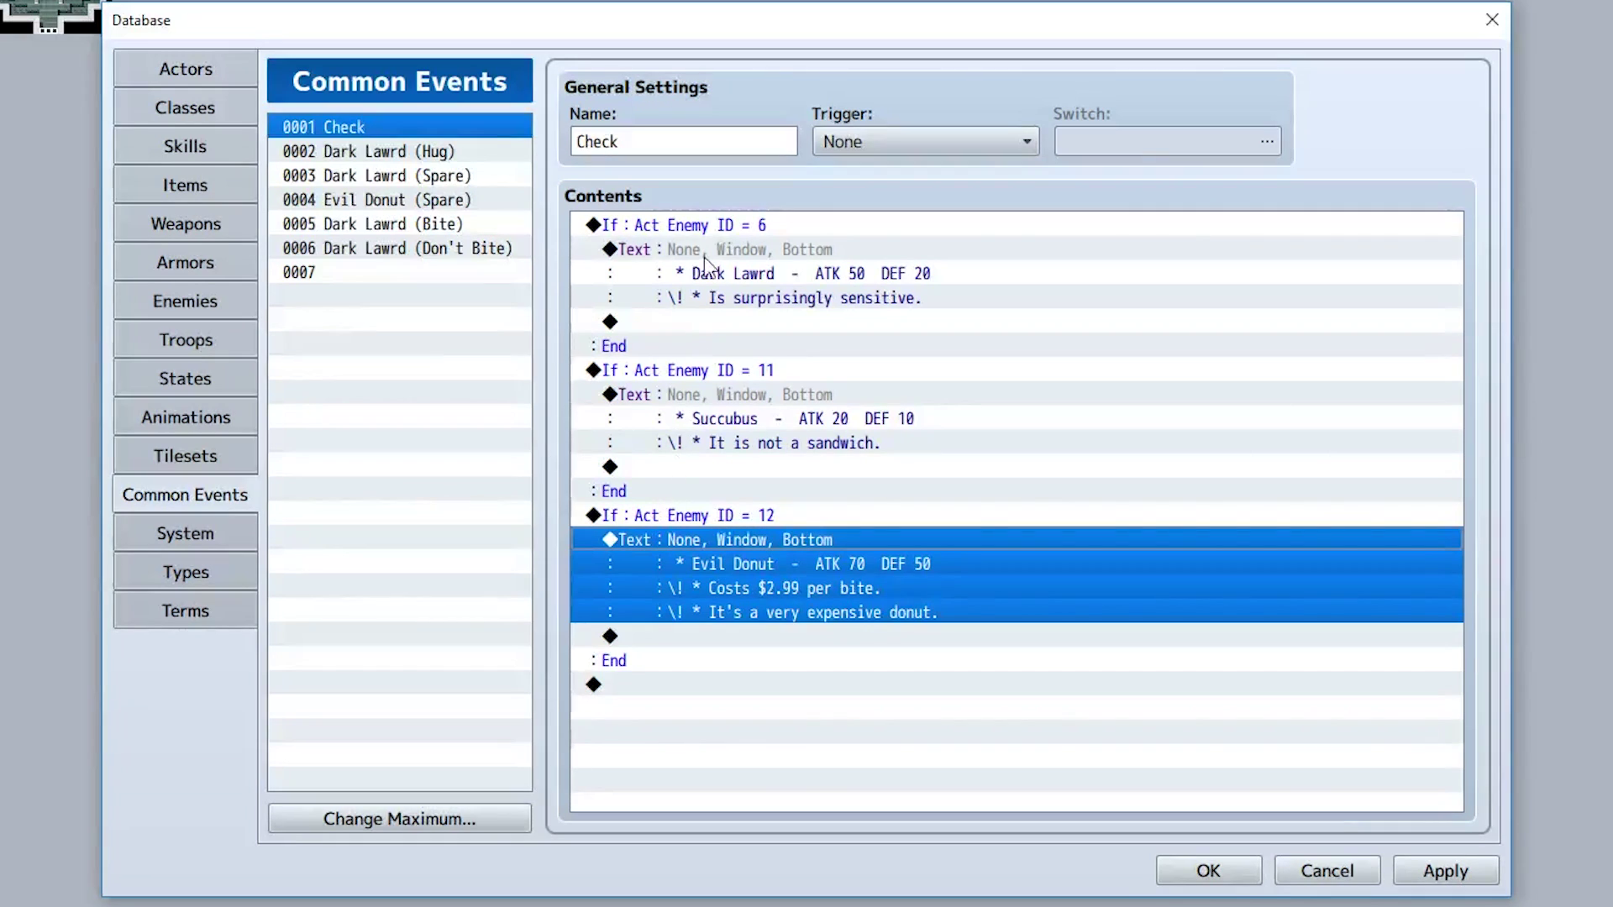
Inspect the variable tested by the first conditional branch of the Check common event, leaving the variable selection unchanged
{"action": "left_click", "coordinate": [712, 225]}
{"action": "double_click", "coordinate": [712, 224]}
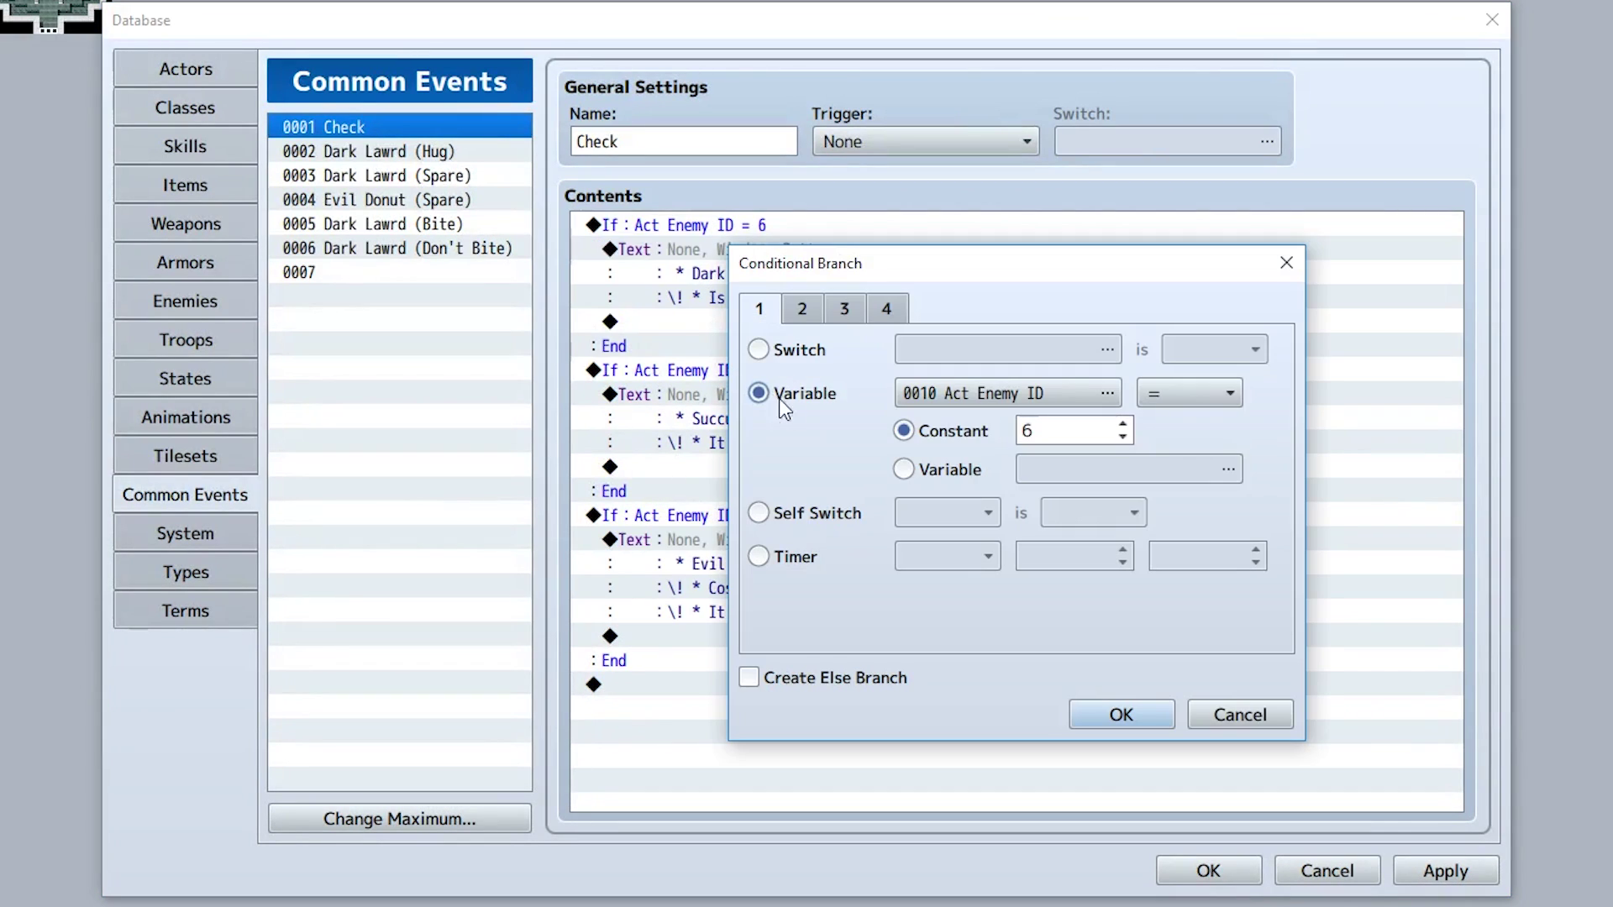
{"action": "left_click", "coordinate": [940, 408]}
{"action": "left_click", "coordinate": [1041, 458]}
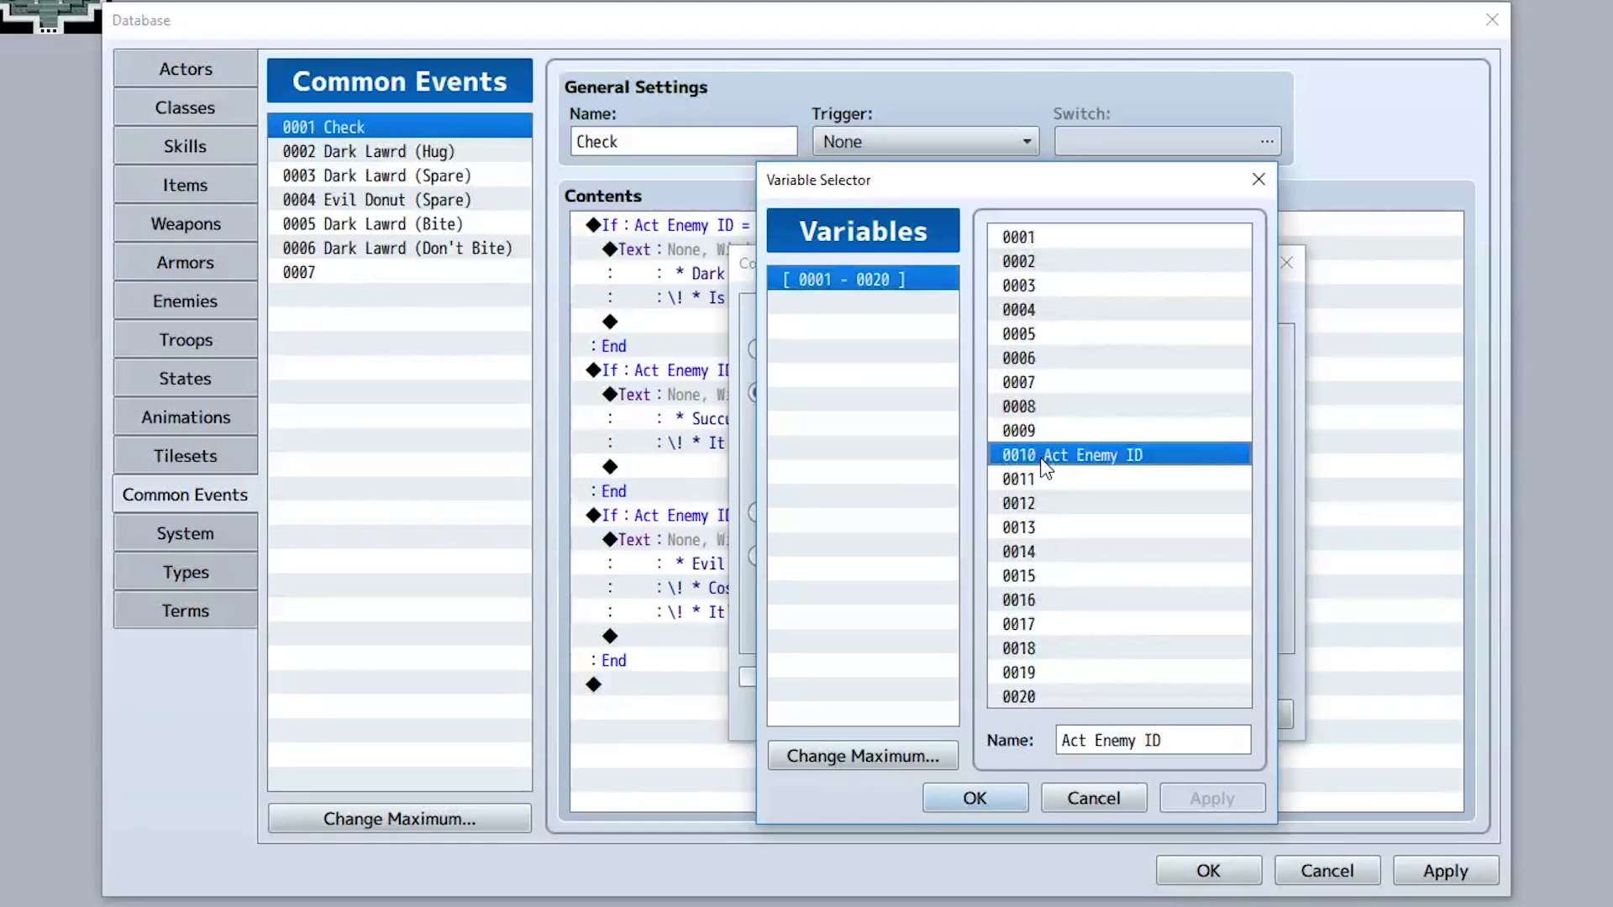
{"action": "left_click", "coordinate": [1057, 798]}
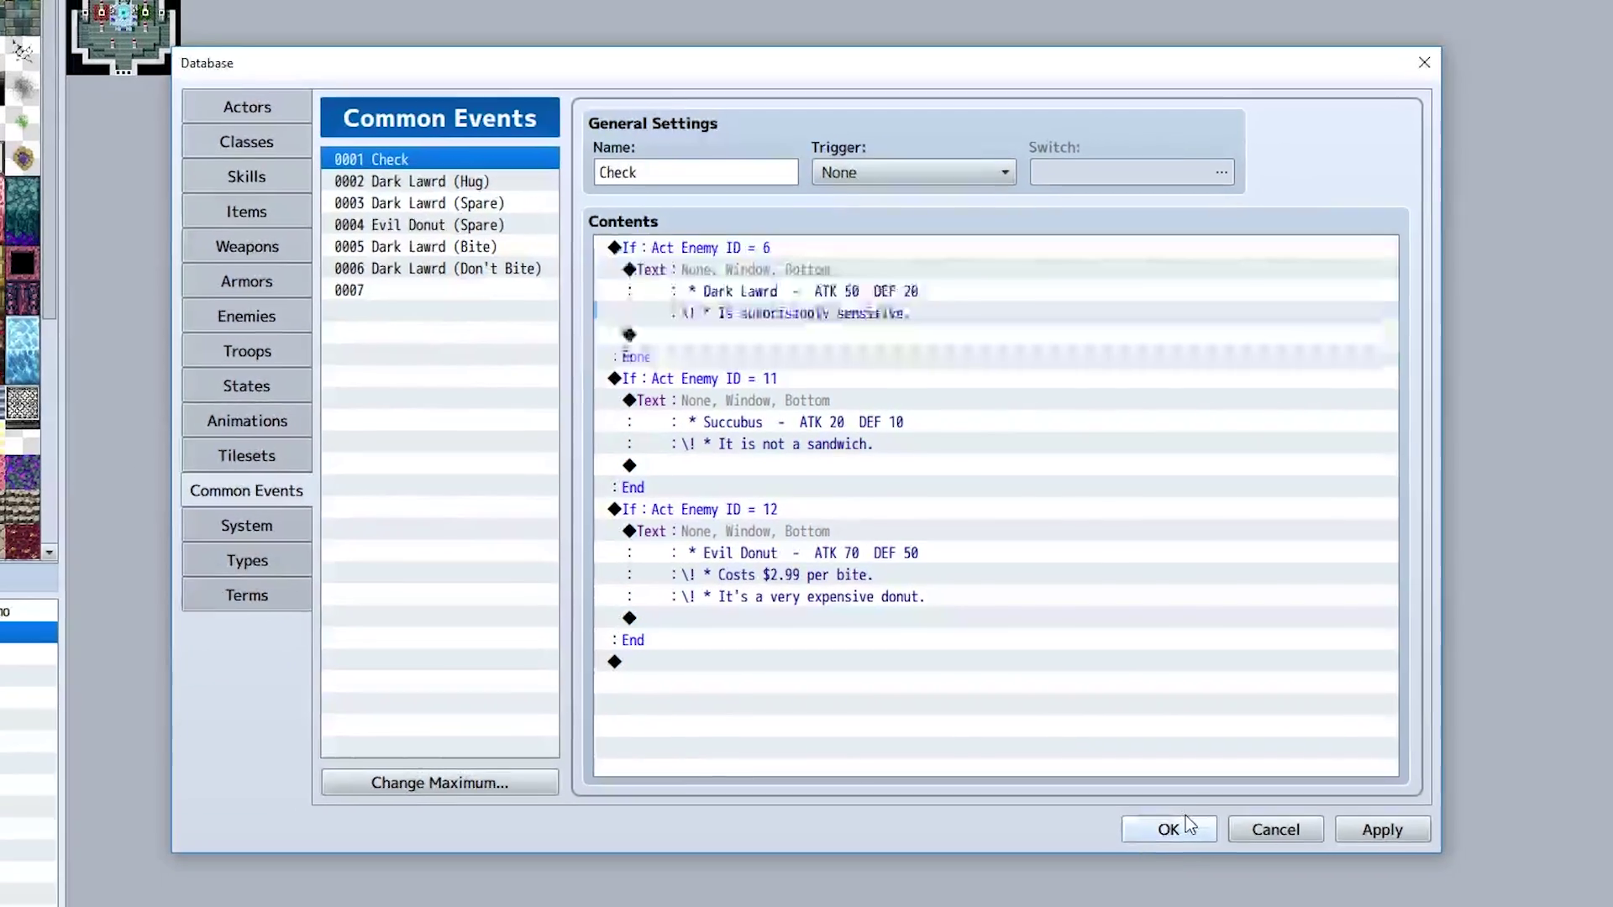
Save the database changes and inspect the Enemy Variable ID parameter of the SRD_ActSpareSystem plugin
{"action": "left_click", "coordinate": [1208, 870]}
{"action": "left_click", "coordinate": [687, 58]}
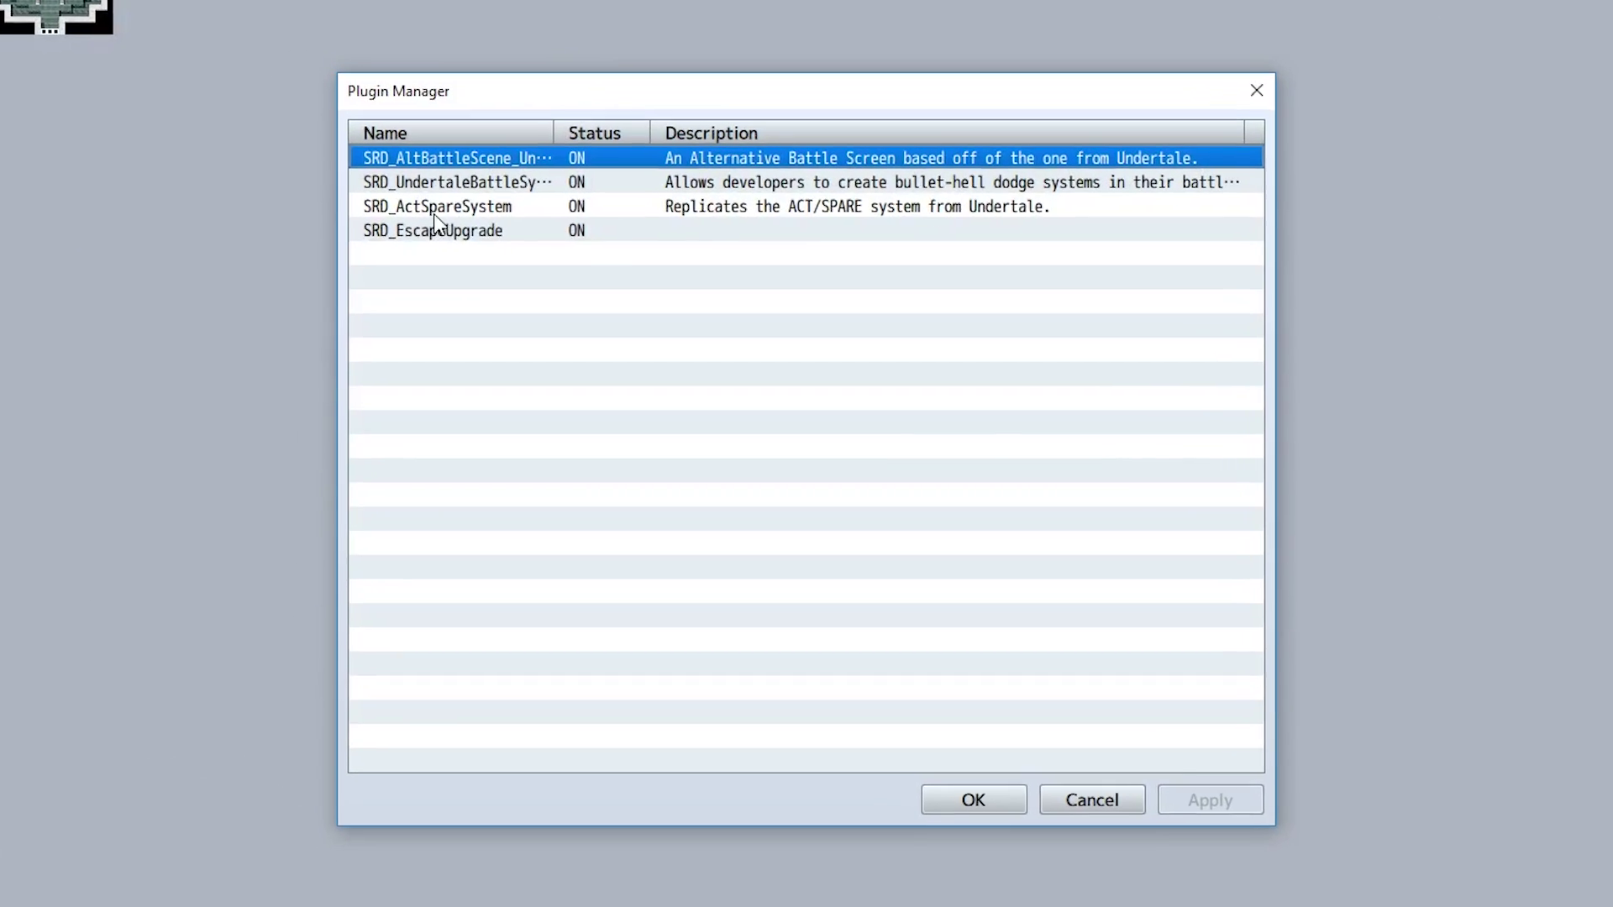
{"action": "double_click", "coordinate": [545, 285]}
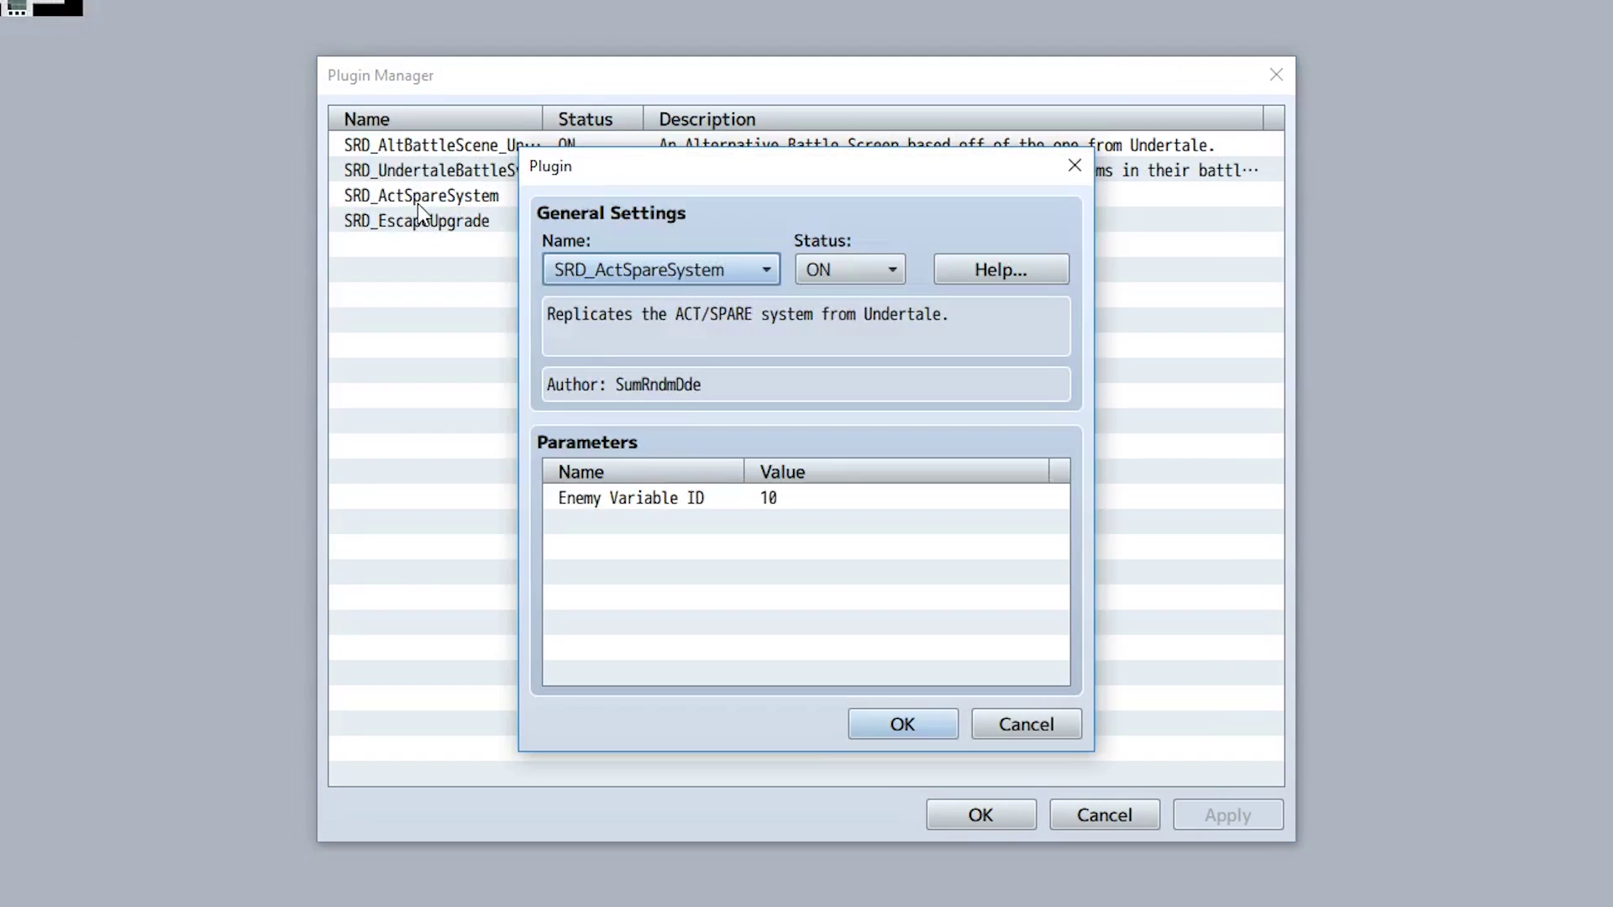
{"action": "double_click", "coordinate": [667, 504]}
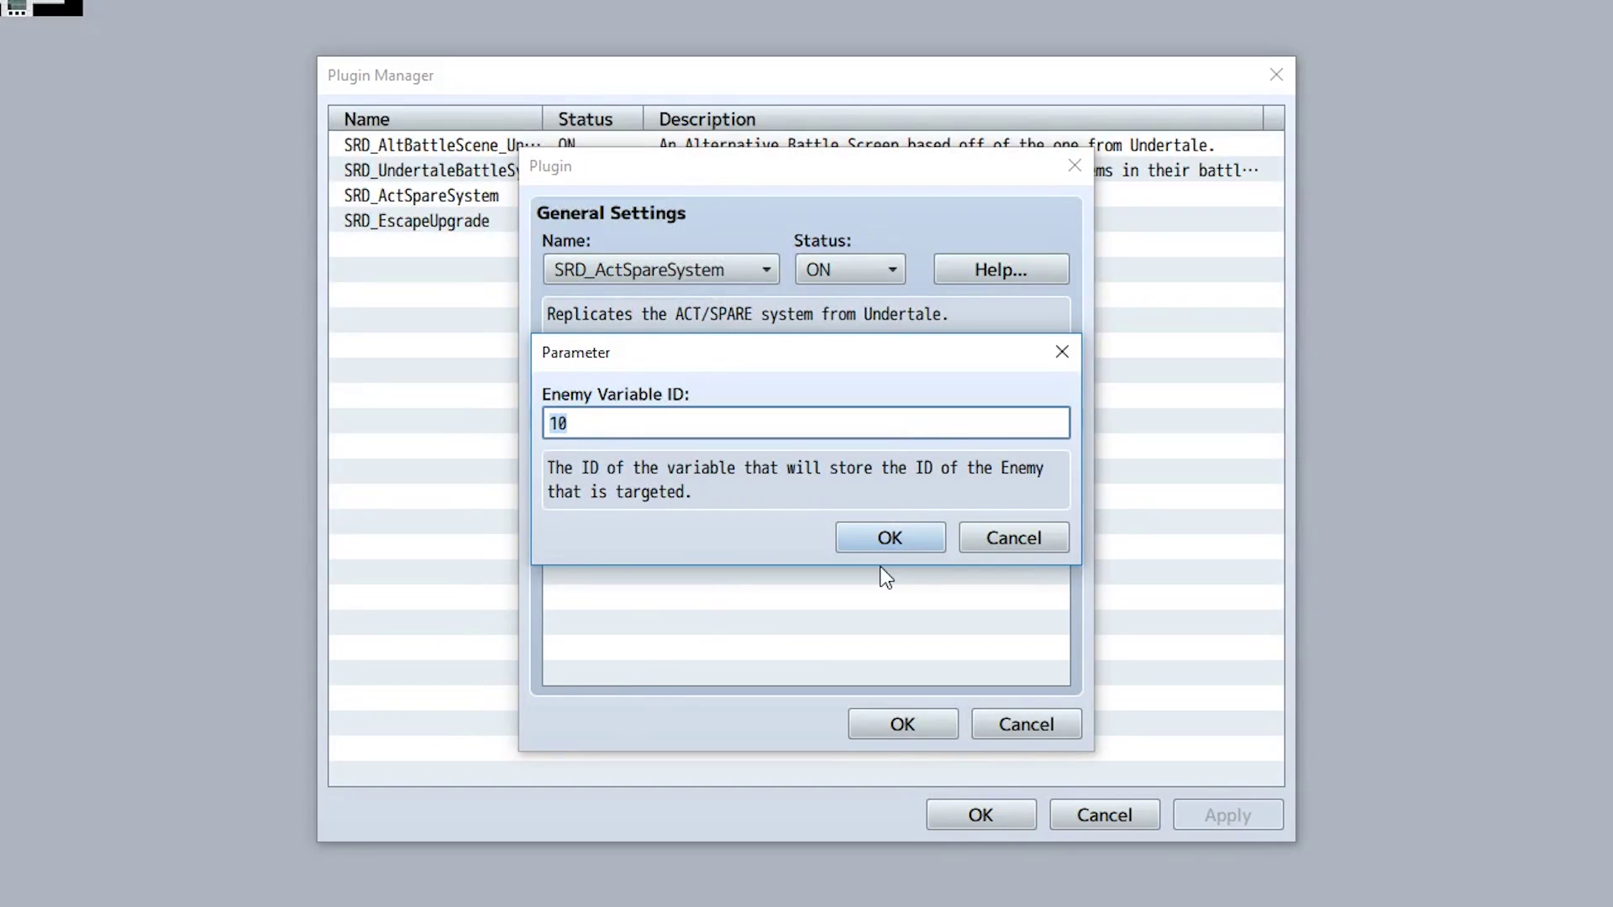
{"action": "left_click", "coordinate": [886, 535]}
{"action": "left_click", "coordinate": [912, 736]}
{"action": "left_click", "coordinate": [961, 813]}
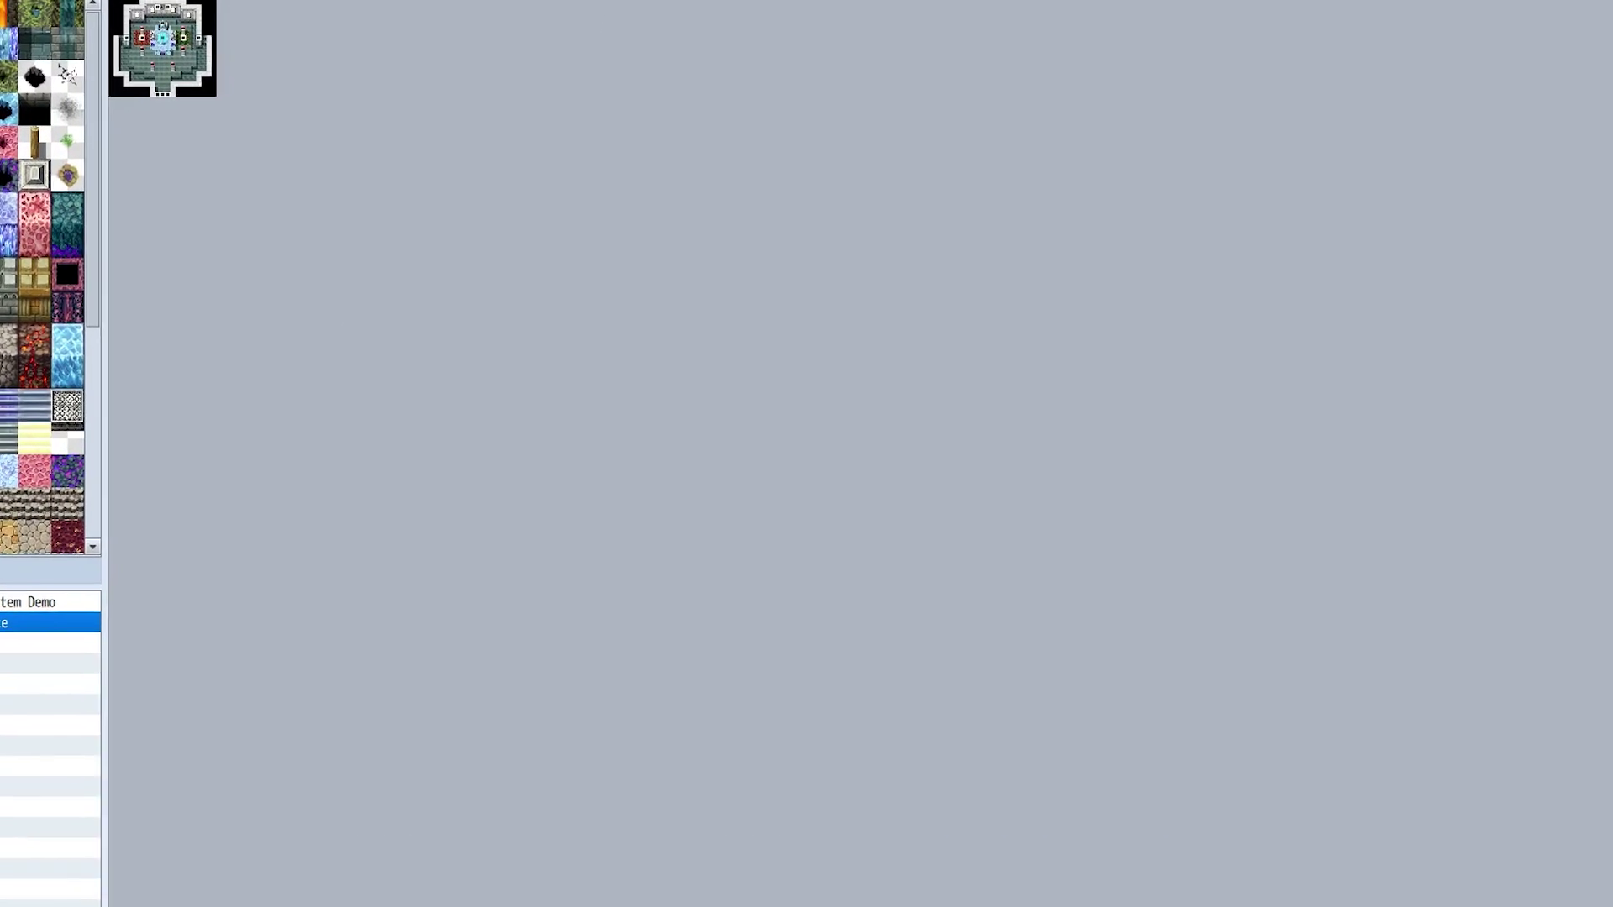
Reopen the database to review the Check common event's name and the spare tags in the Dark Lawrd and Evil Donut enemy notes
{"action": "key", "text": "F9"}
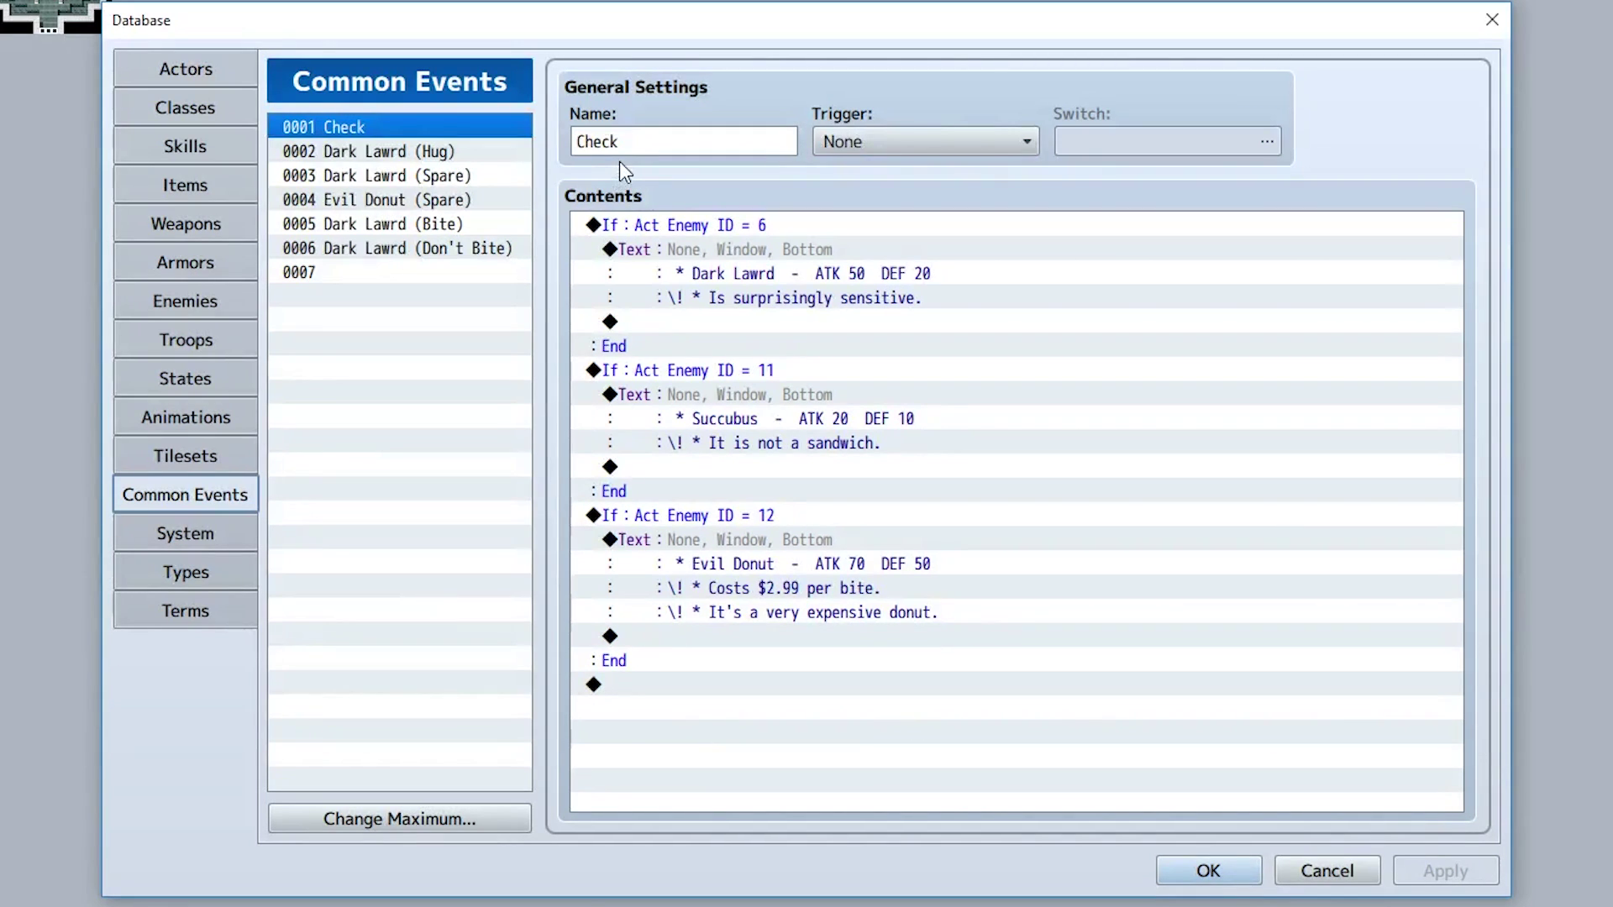
{"action": "double_click", "coordinate": [638, 140]}
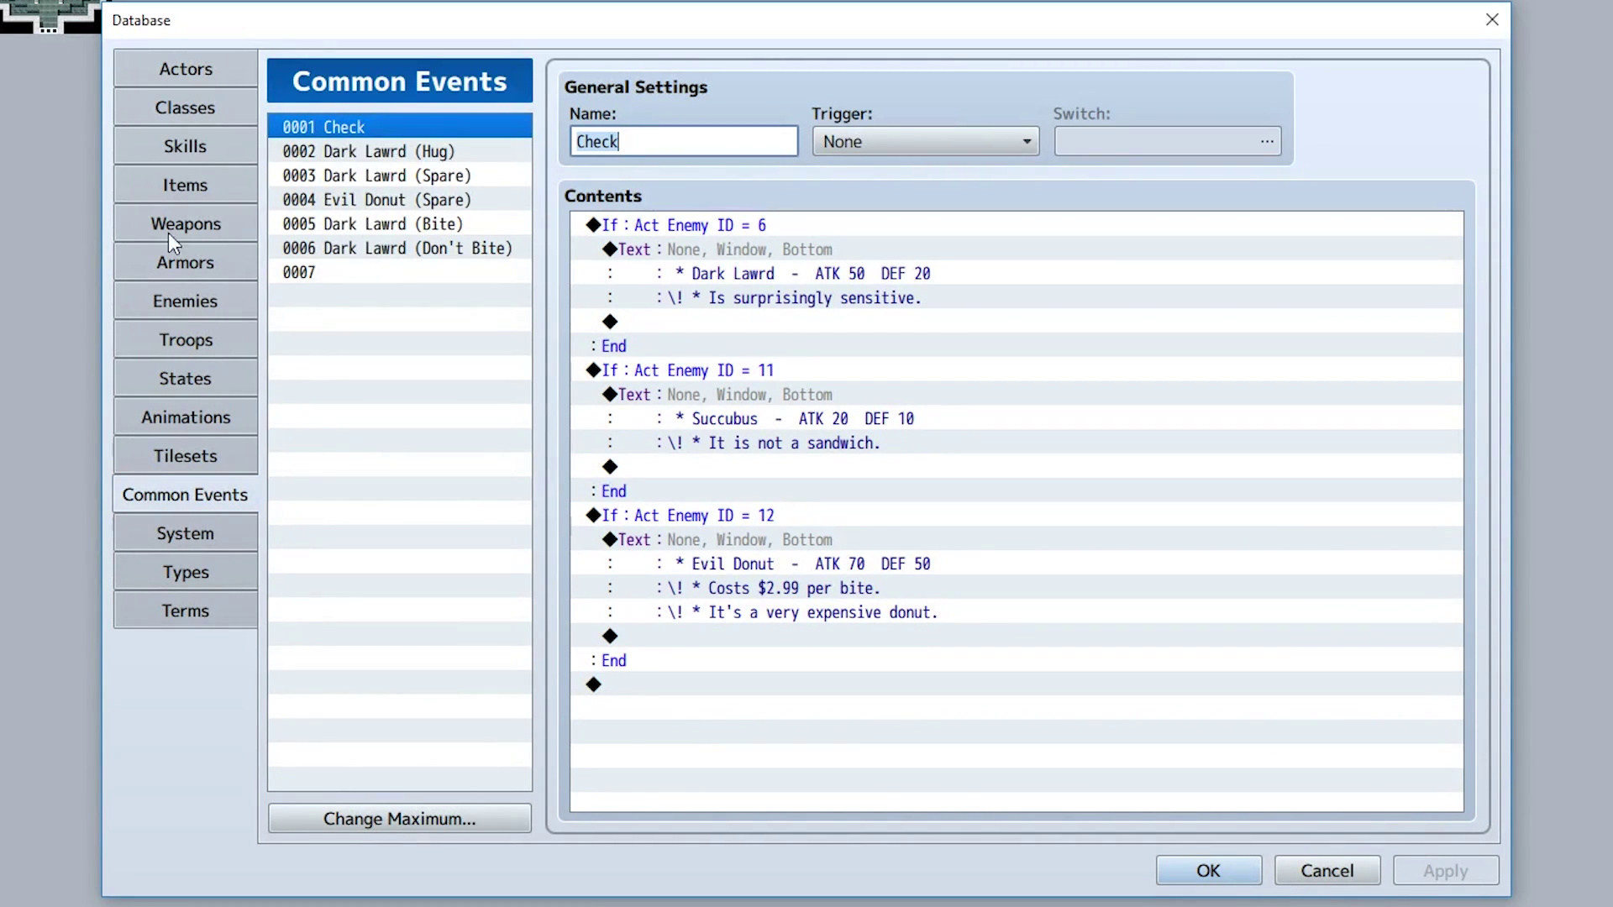
{"action": "left_click", "coordinate": [168, 301]}
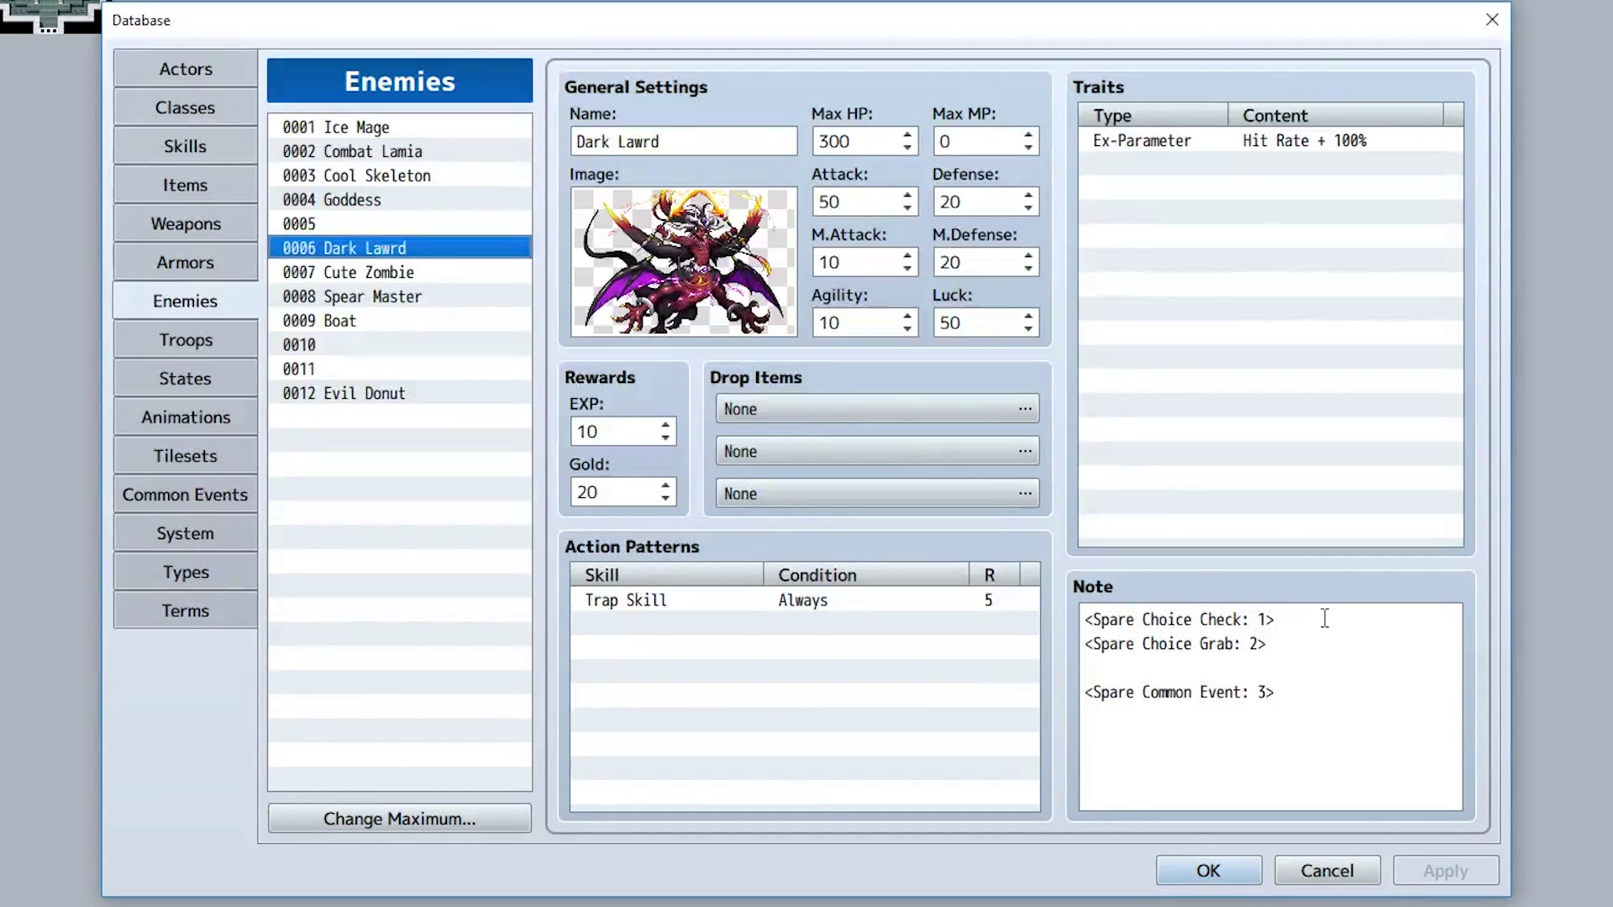
{"action": "left_click", "coordinate": [407, 393]}
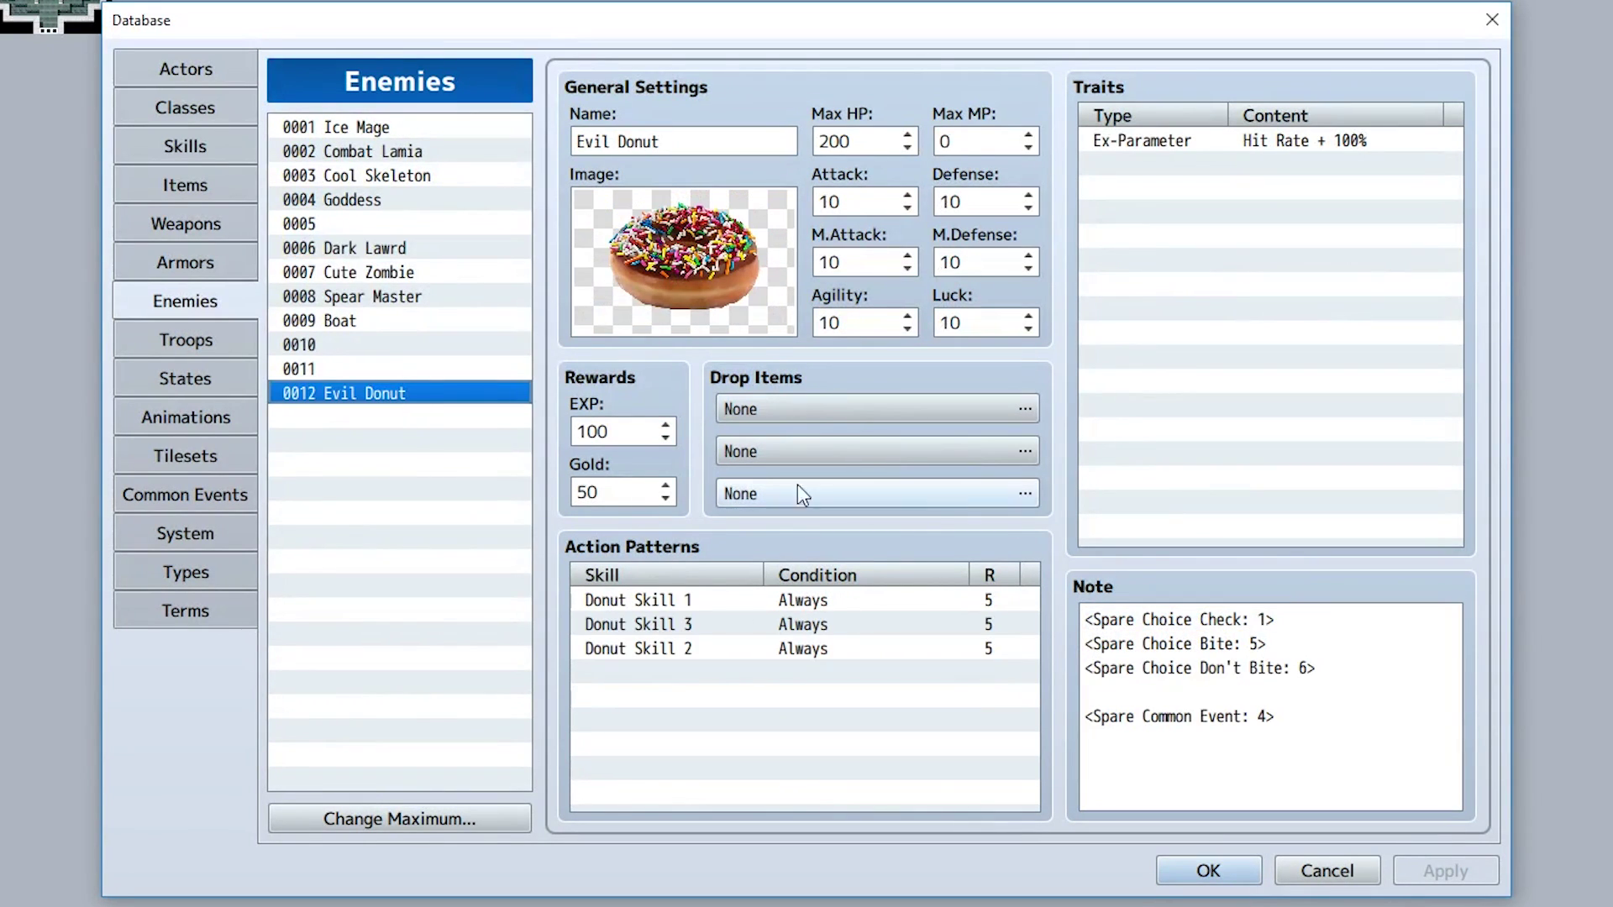
{"action": "left_click", "coordinate": [1310, 626]}
{"action": "key", "text": "ctrl+a"}
{"action": "left_click_drag", "start_coordinate": [1297, 622], "coordinate": [842, 603]}
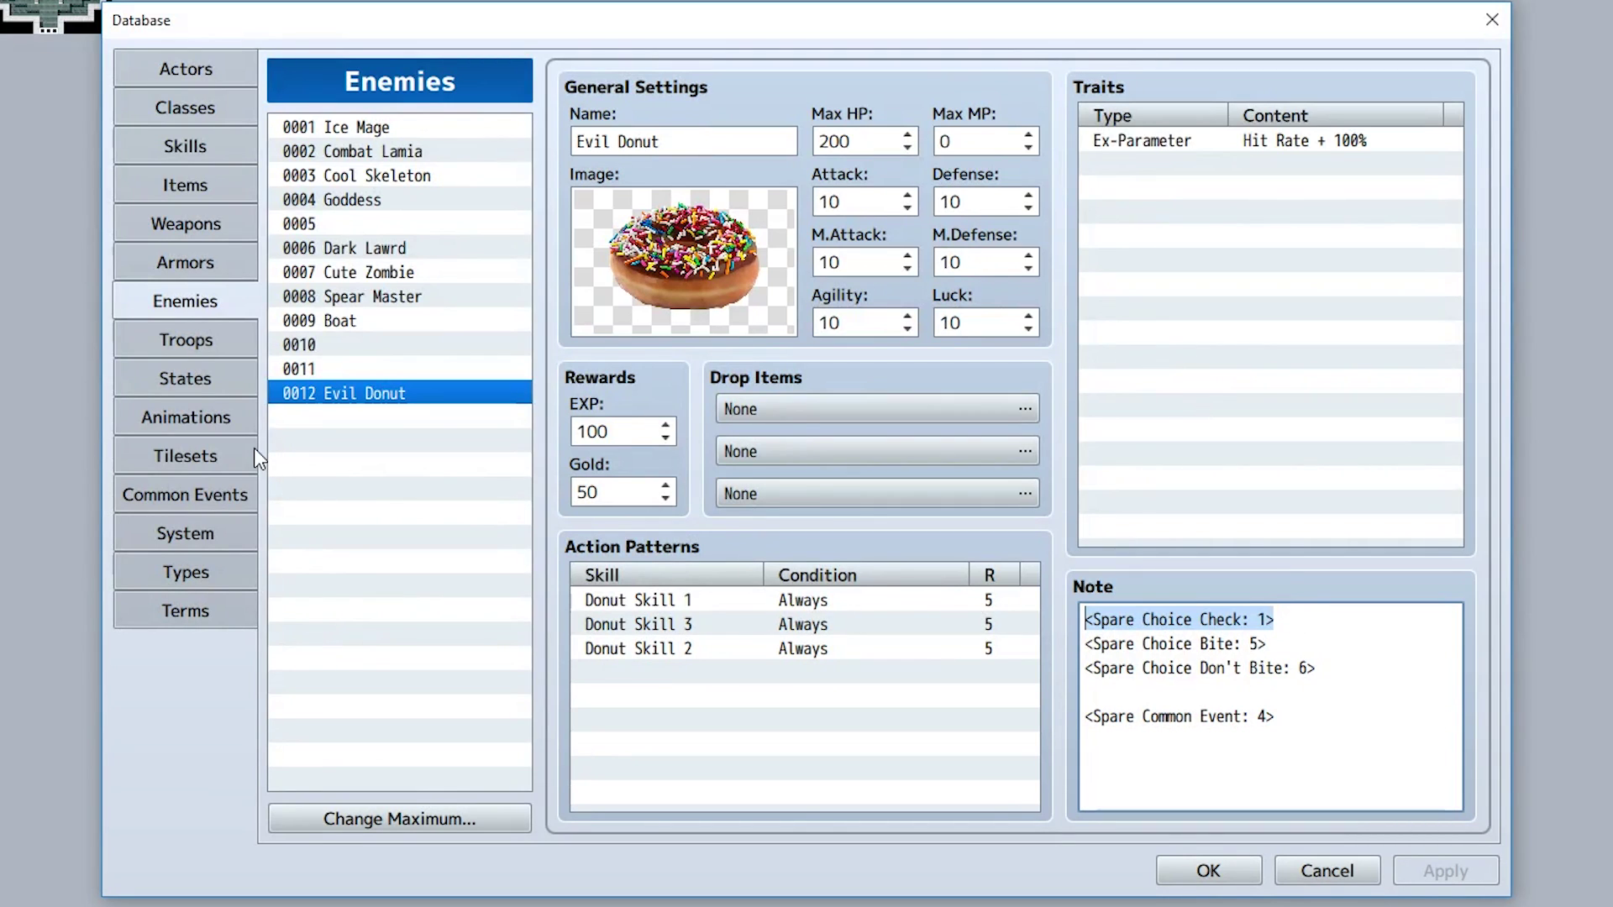
Review the Act Enemy ID branches for Dark Lawrd and Evil Donut in the Check common event
{"action": "left_click", "coordinate": [210, 494]}
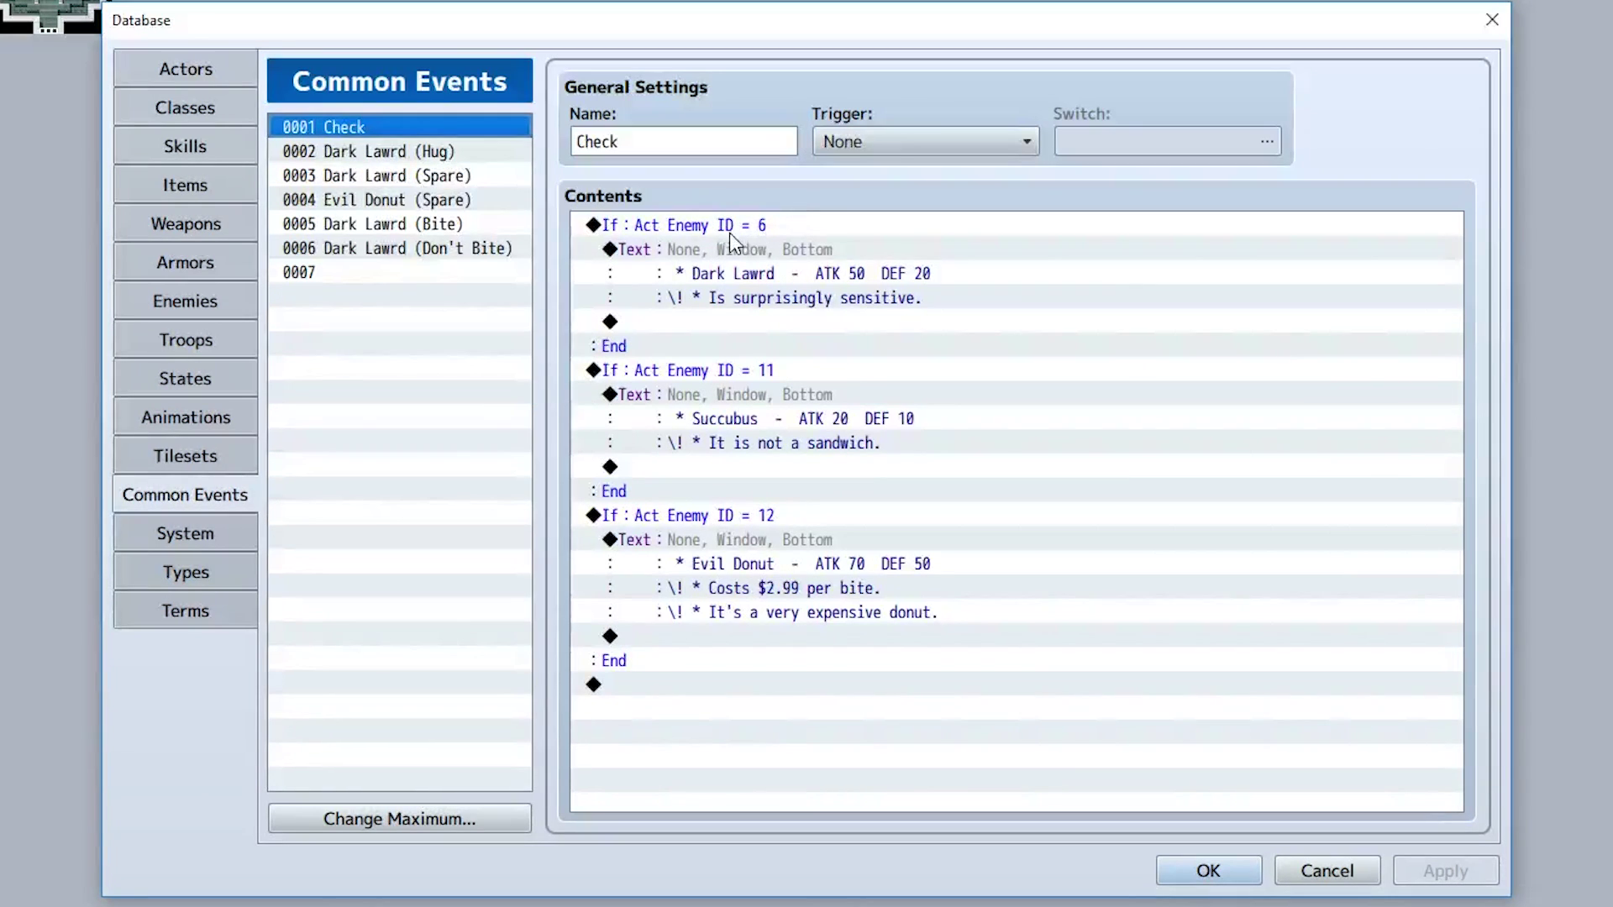
{"action": "left_click", "coordinate": [730, 236]}
{"action": "left_click", "coordinate": [683, 514]}
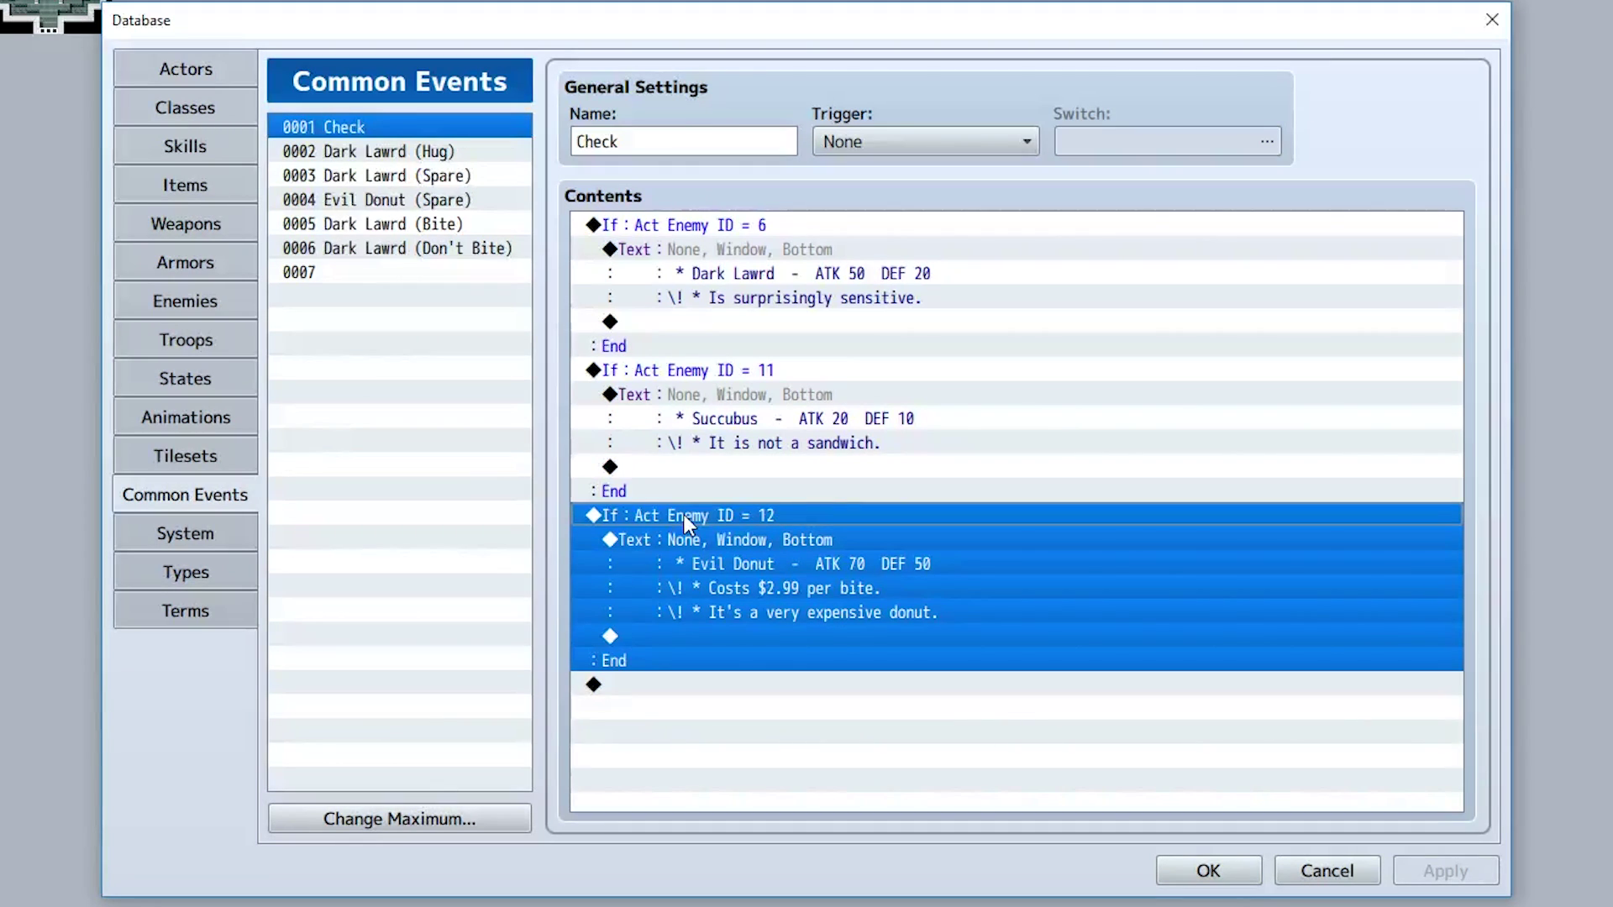
Rename common event 0002 to Dark Lawrd (Grab)
{"action": "left_click", "coordinate": [331, 151]}
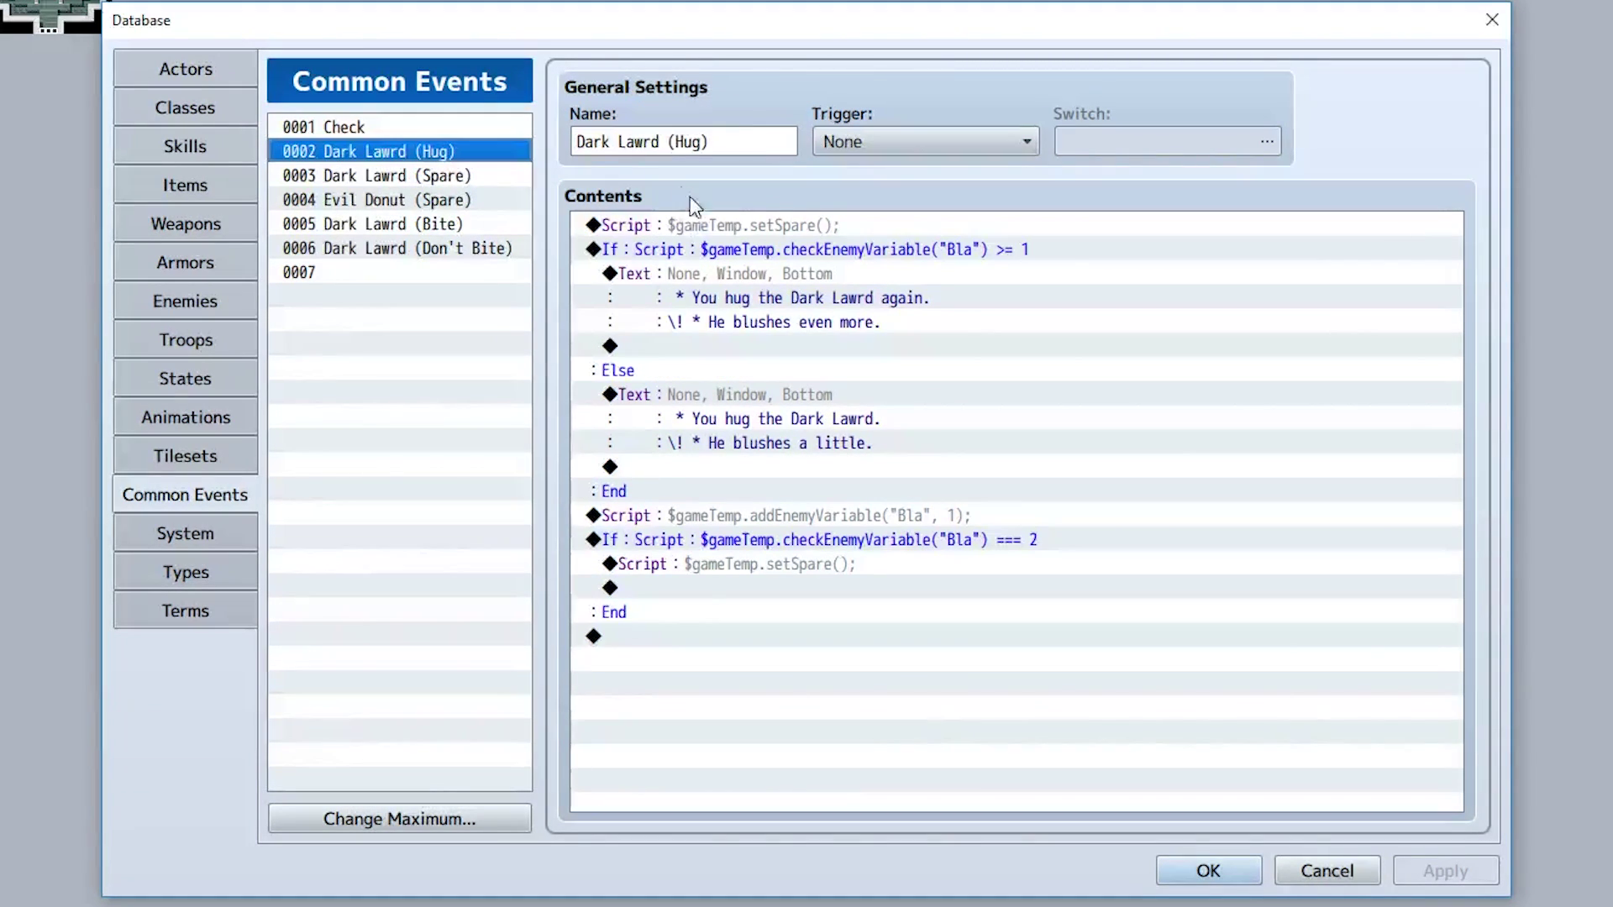
{"action": "left_click", "coordinate": [687, 127]}
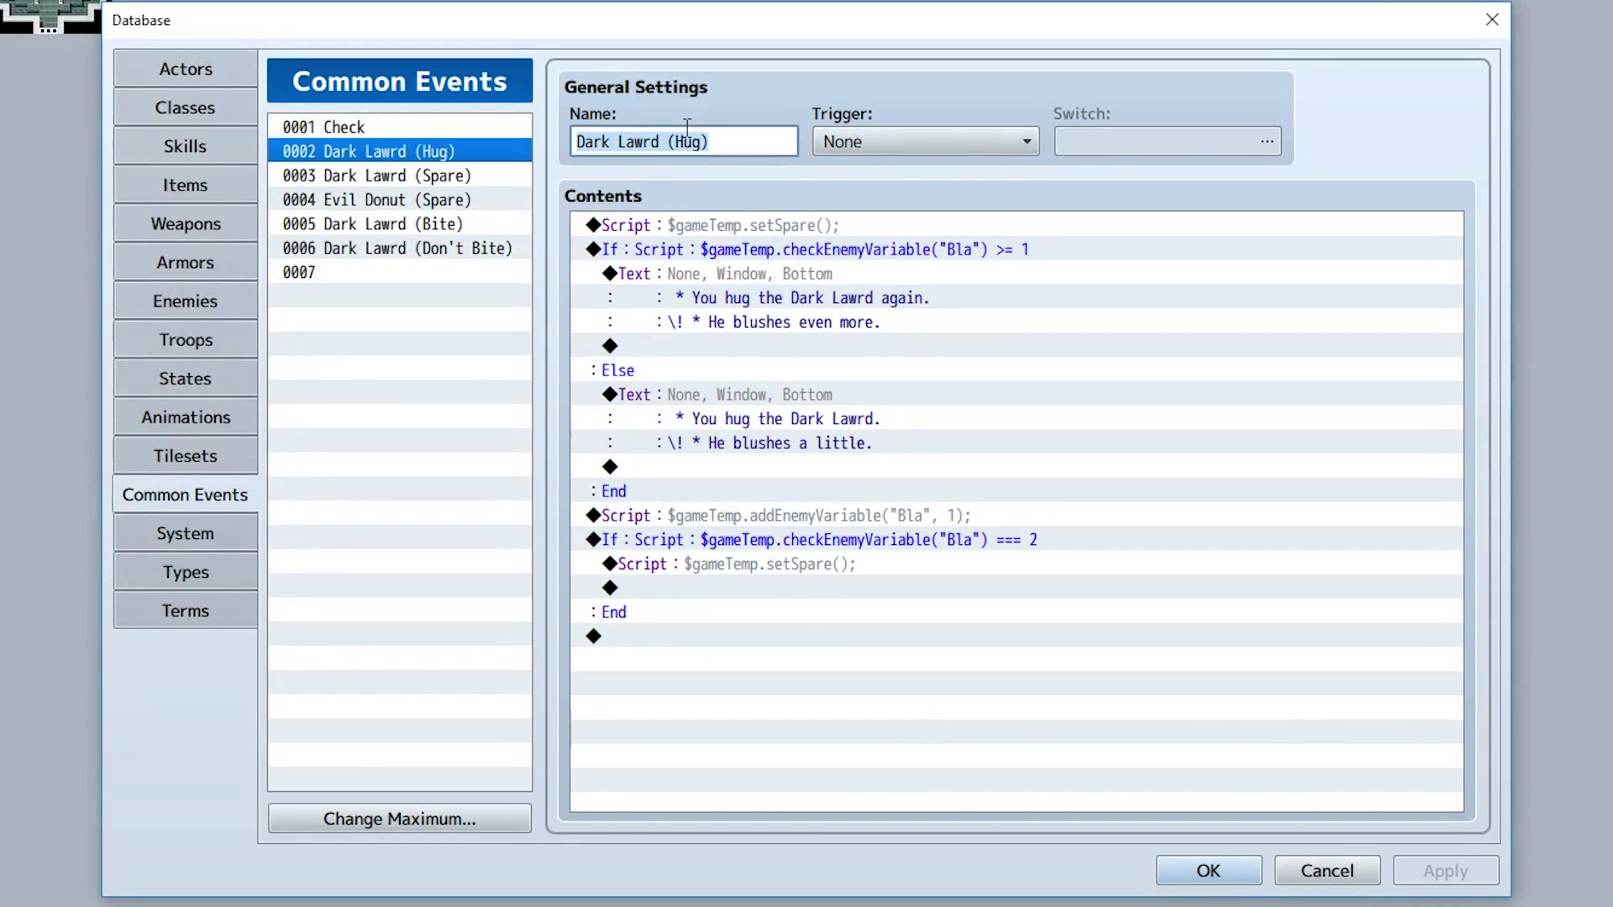
{"action": "double_click", "coordinate": [687, 141]}
{"action": "type", "text": "Grab"}
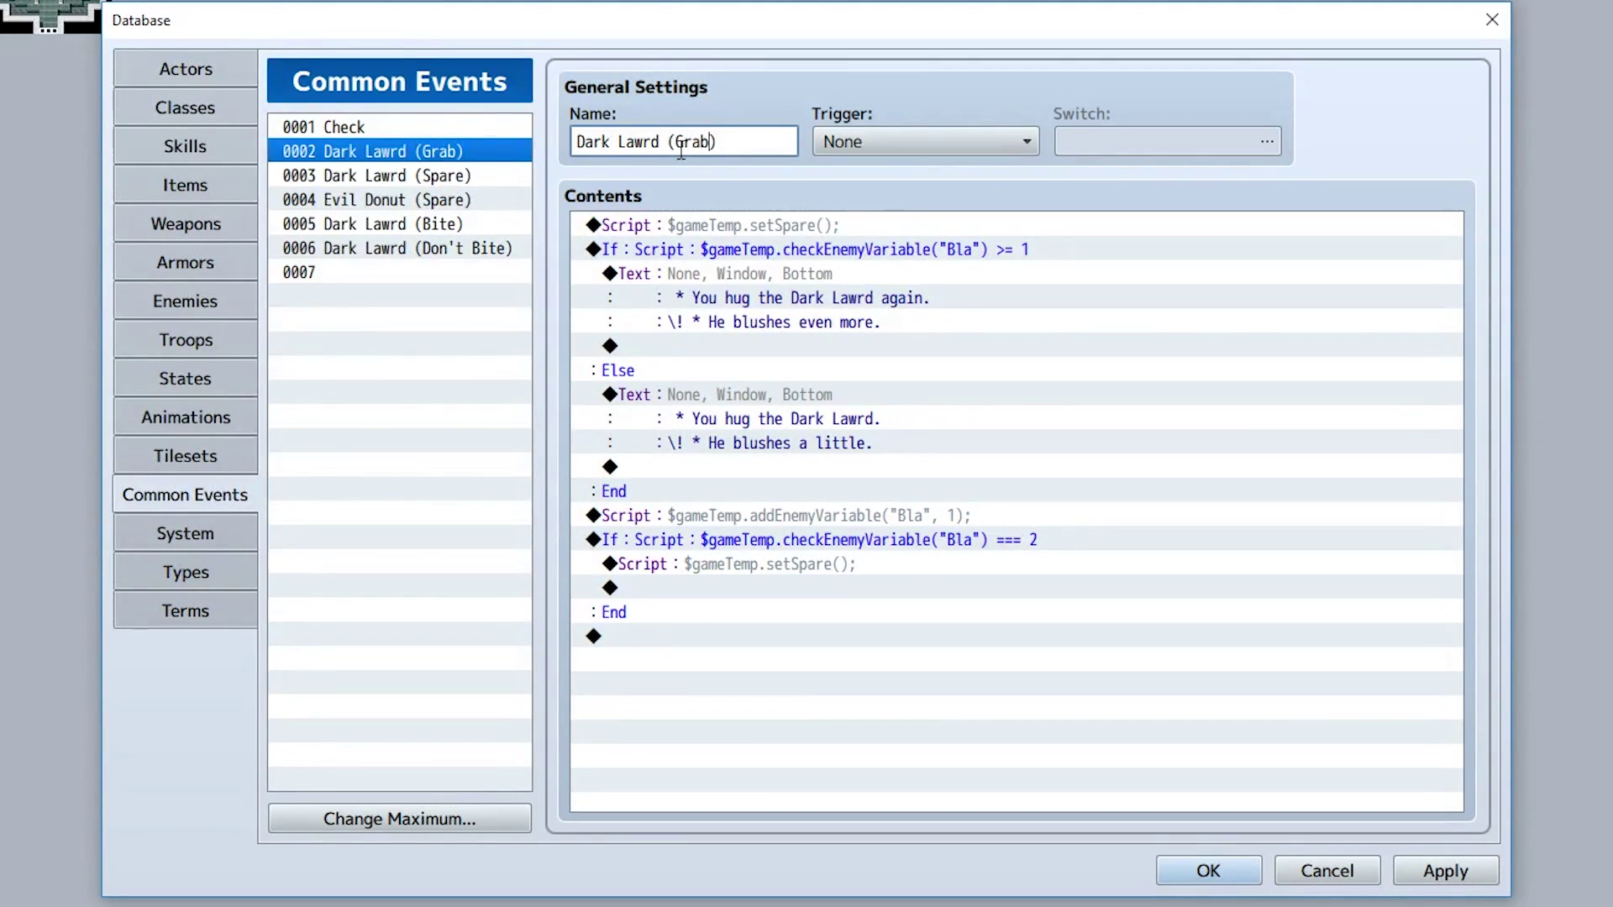
Examine the setSpare, checkEnemyVariable and addEnemyVariable script calls in common event 0002
{"action": "left_click", "coordinate": [787, 225]}
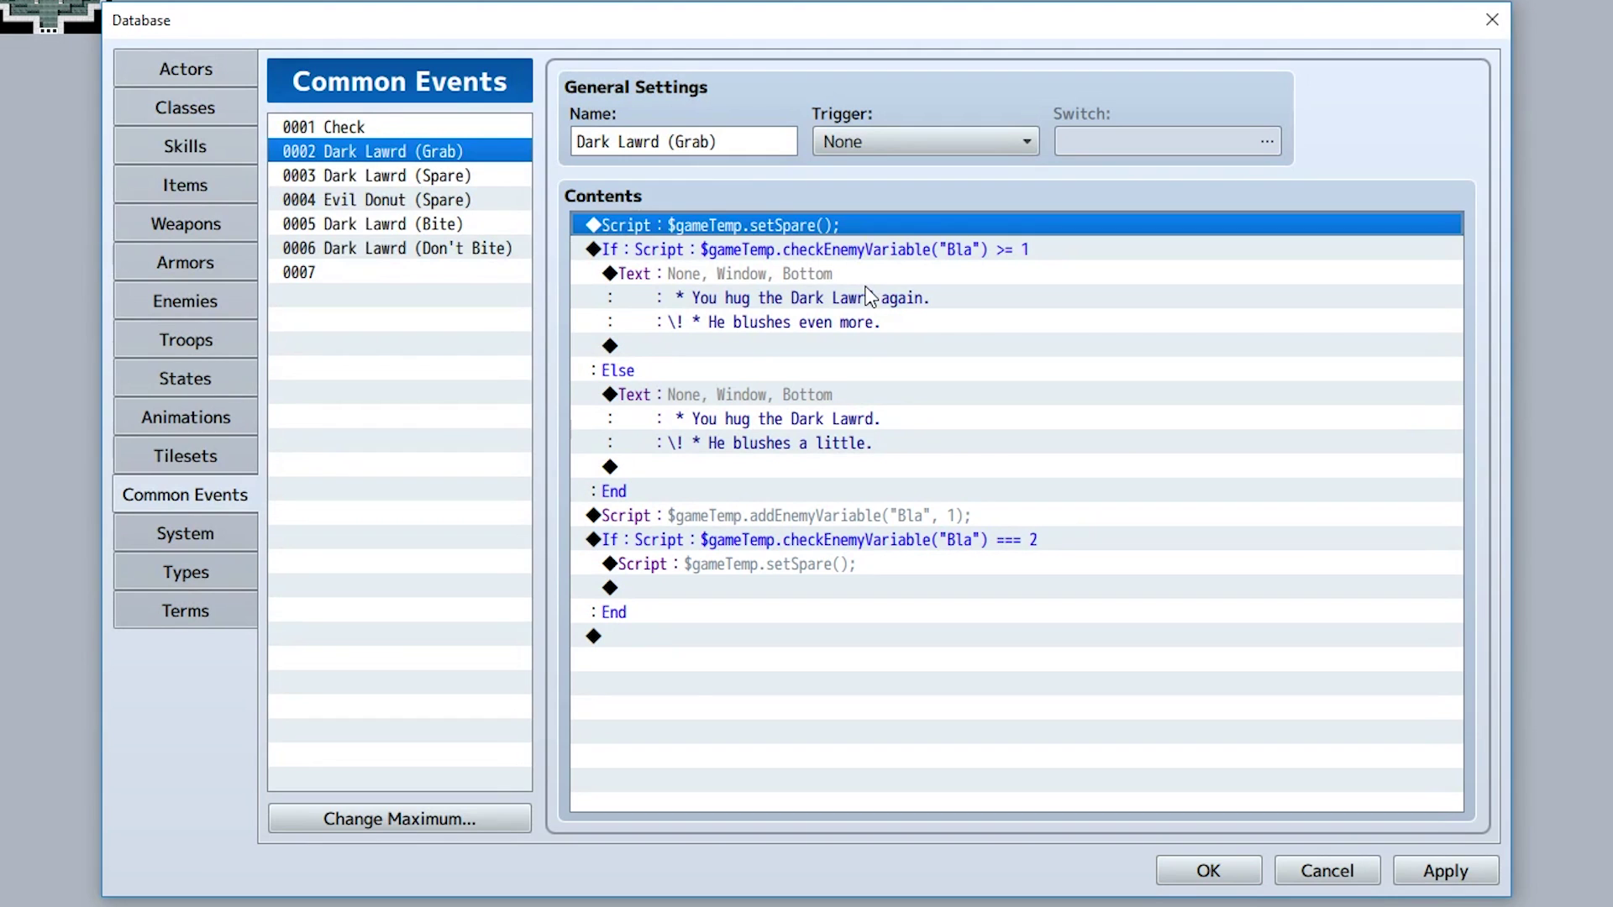
{"action": "left_click", "coordinate": [782, 544]}
{"action": "left_click", "coordinate": [753, 517]}
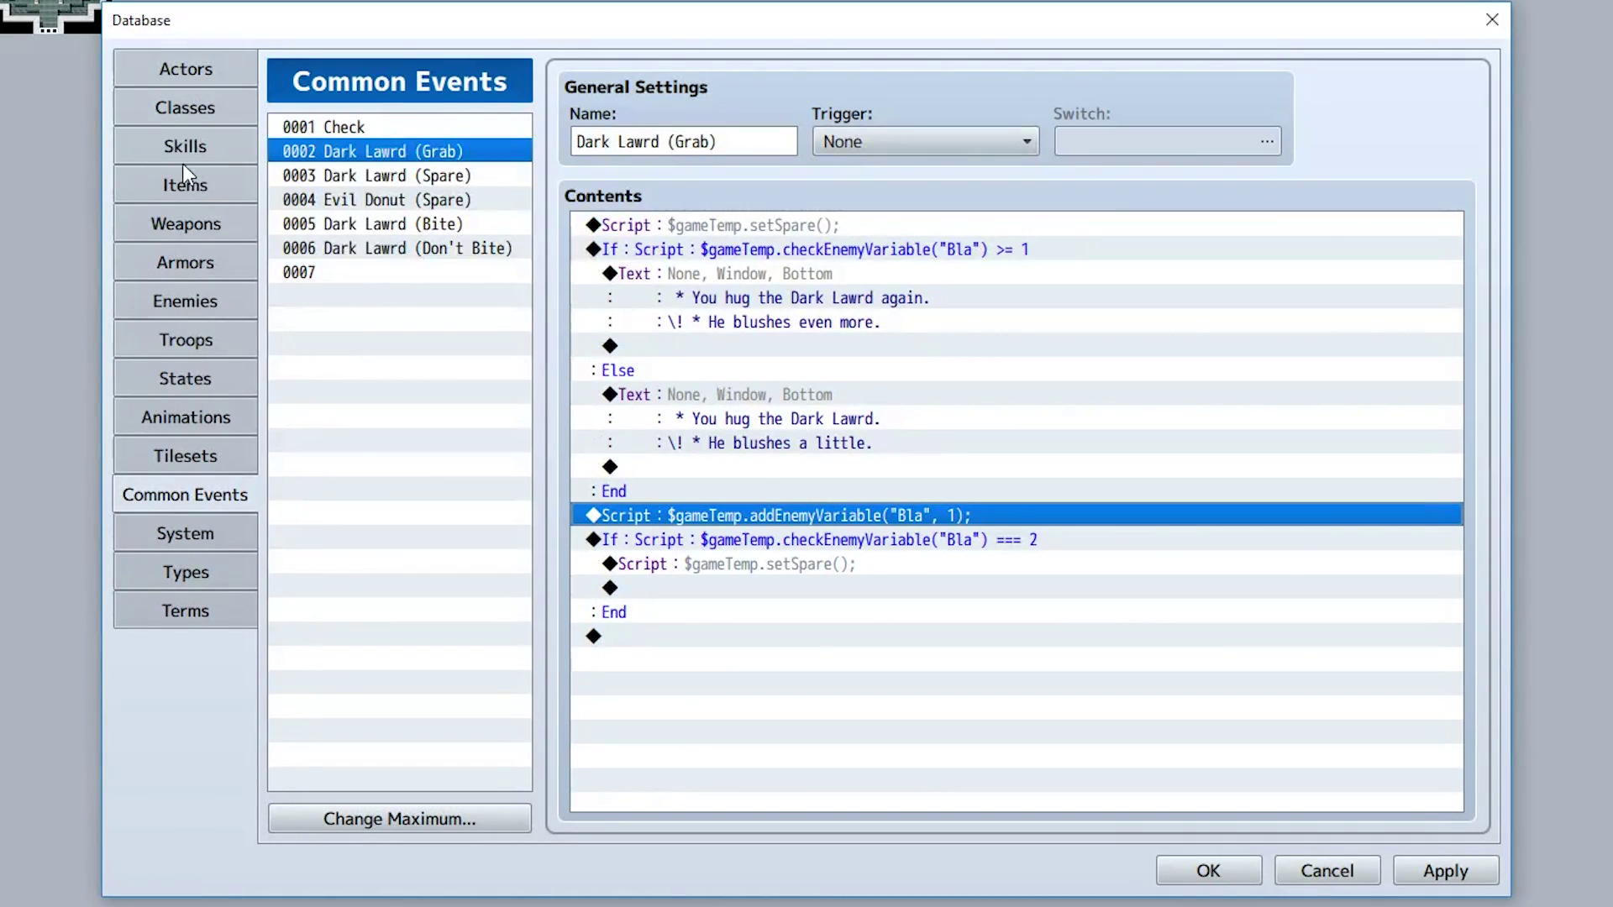
Review the Bite and Don't Bite spare choice tags and their common event IDs in the Evil Donut enemy's note
{"action": "left_click", "coordinate": [217, 292]}
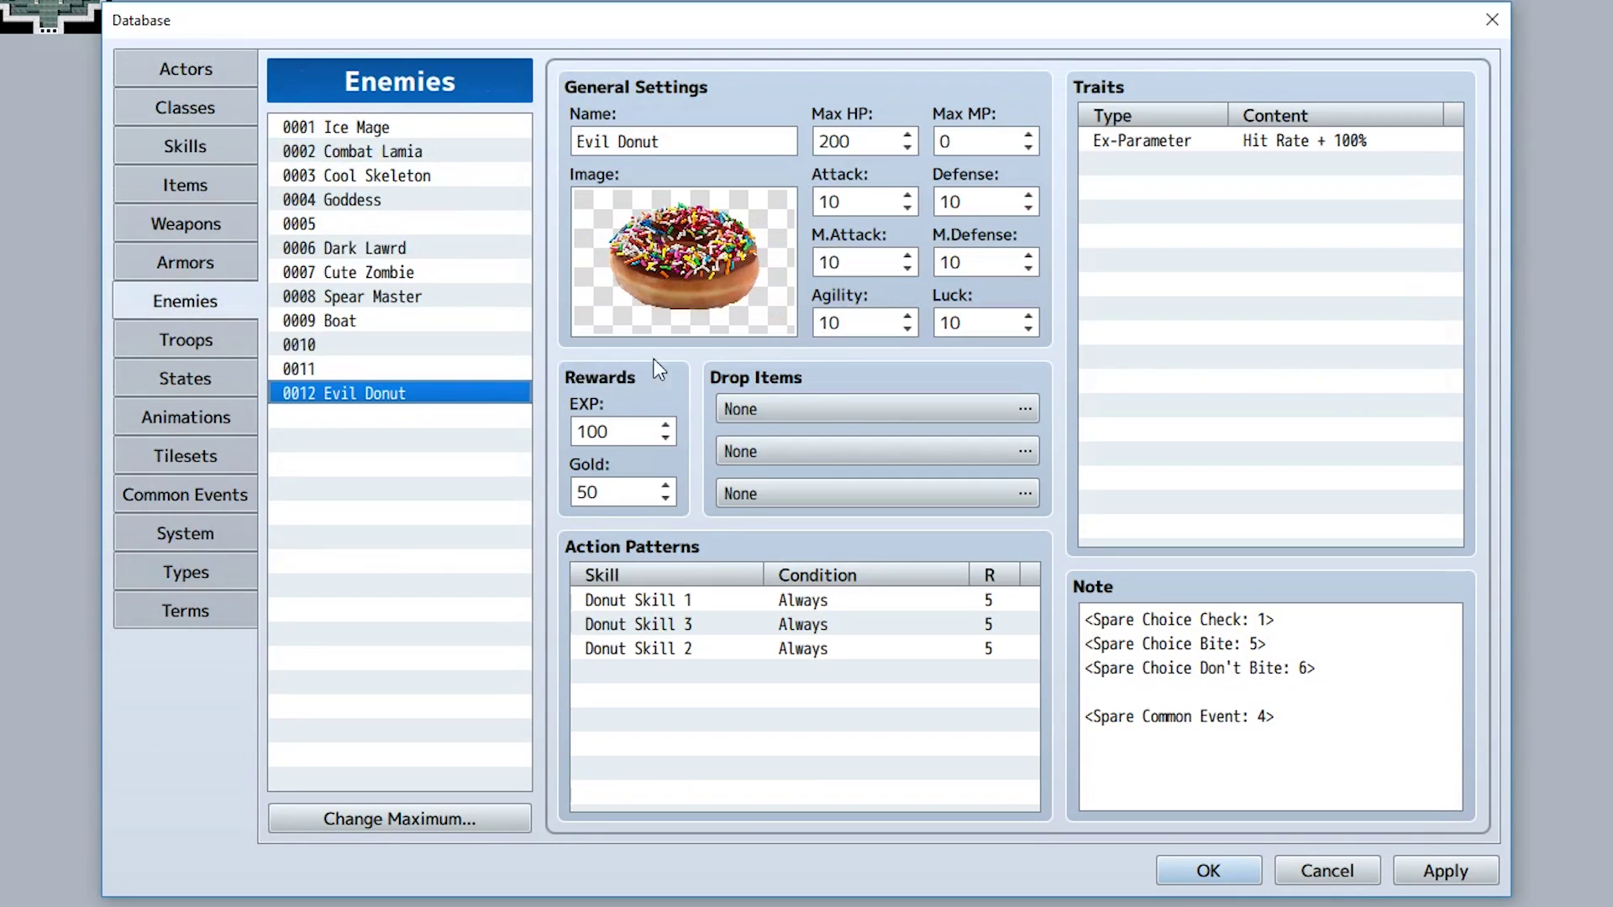
{"action": "triple_click", "coordinate": [1287, 652]}
{"action": "left_click_drag", "start_coordinate": [1317, 668], "coordinate": [1085, 670]}
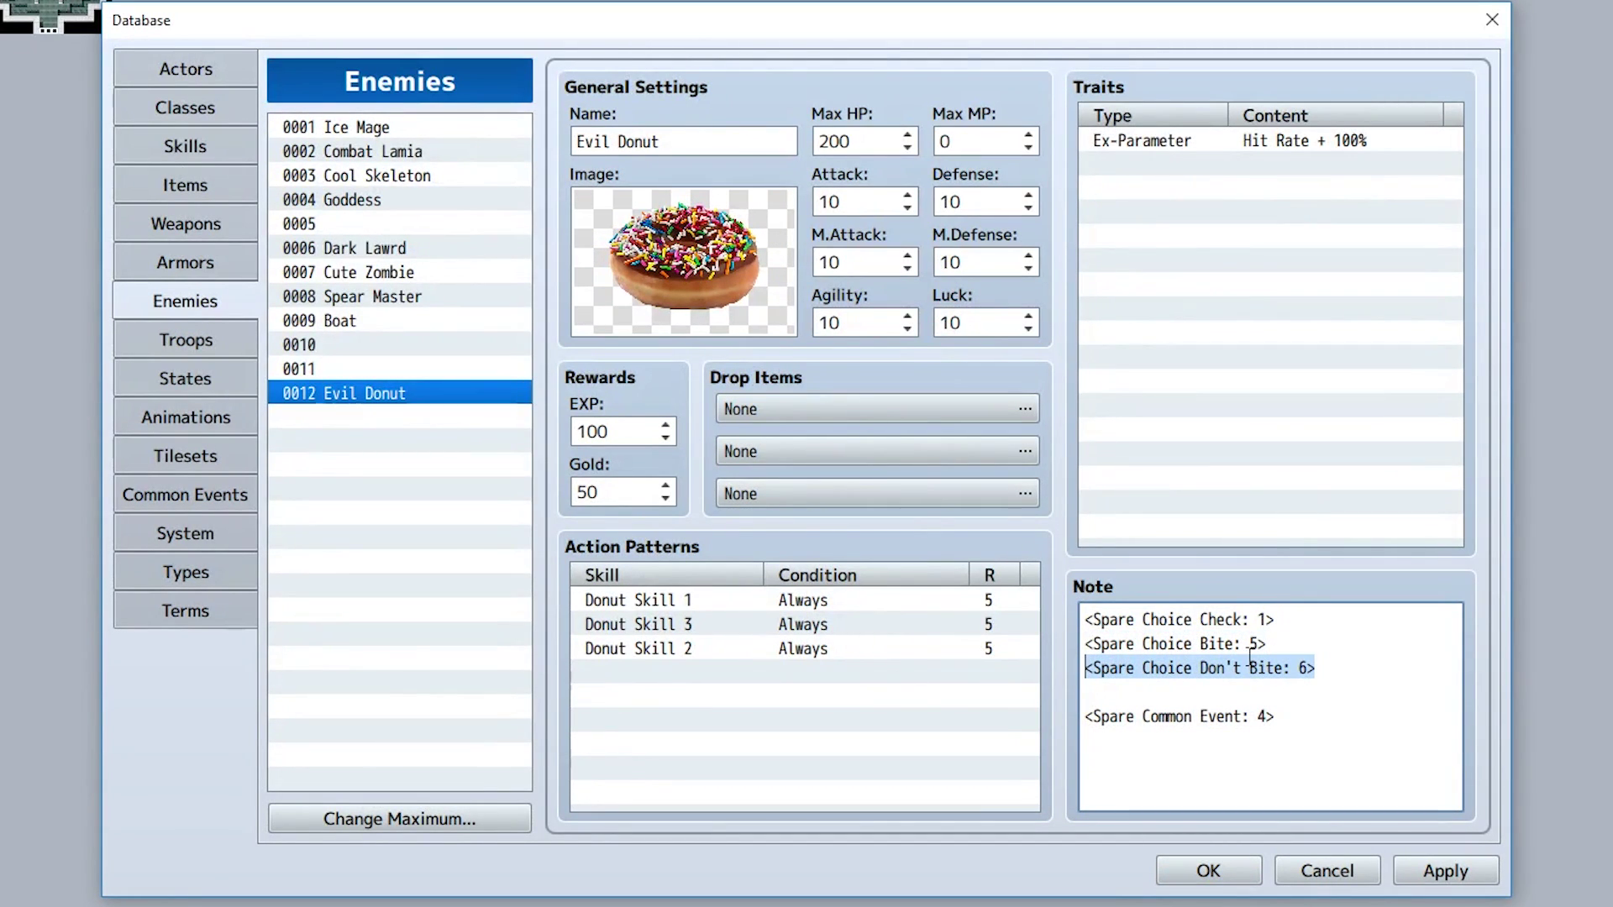
{"action": "left_click", "coordinate": [1251, 643]}
{"action": "double_click", "coordinate": [1302, 667]}
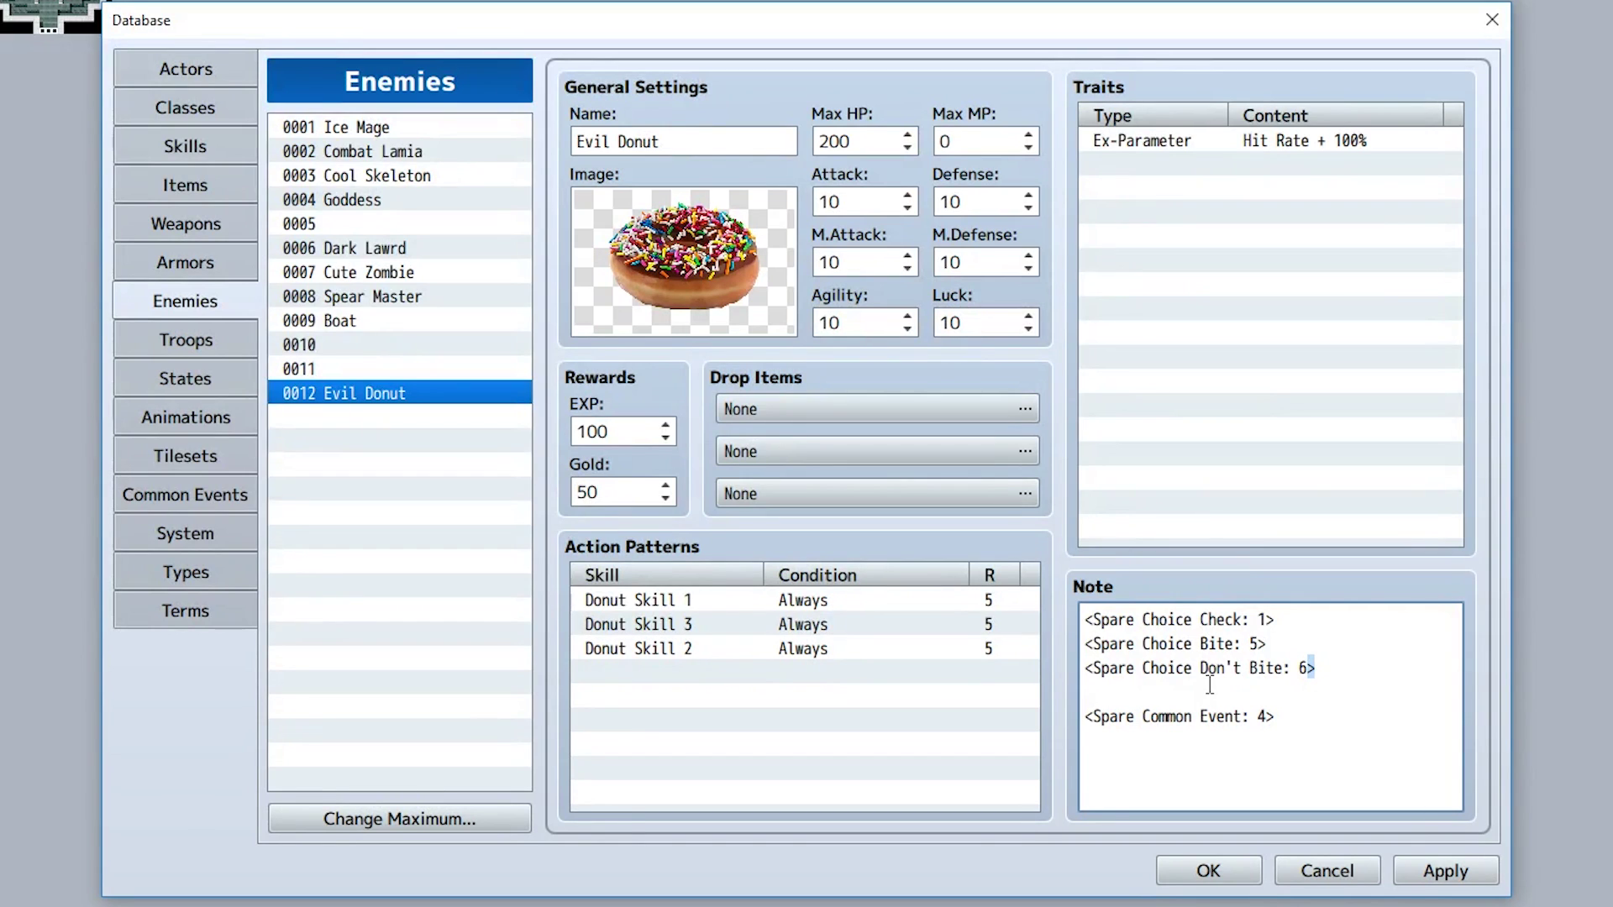
Inspect the contents of the Dark Lawrd (Bite) common event and the available event commands without adding one
{"action": "left_click", "coordinate": [225, 487]}
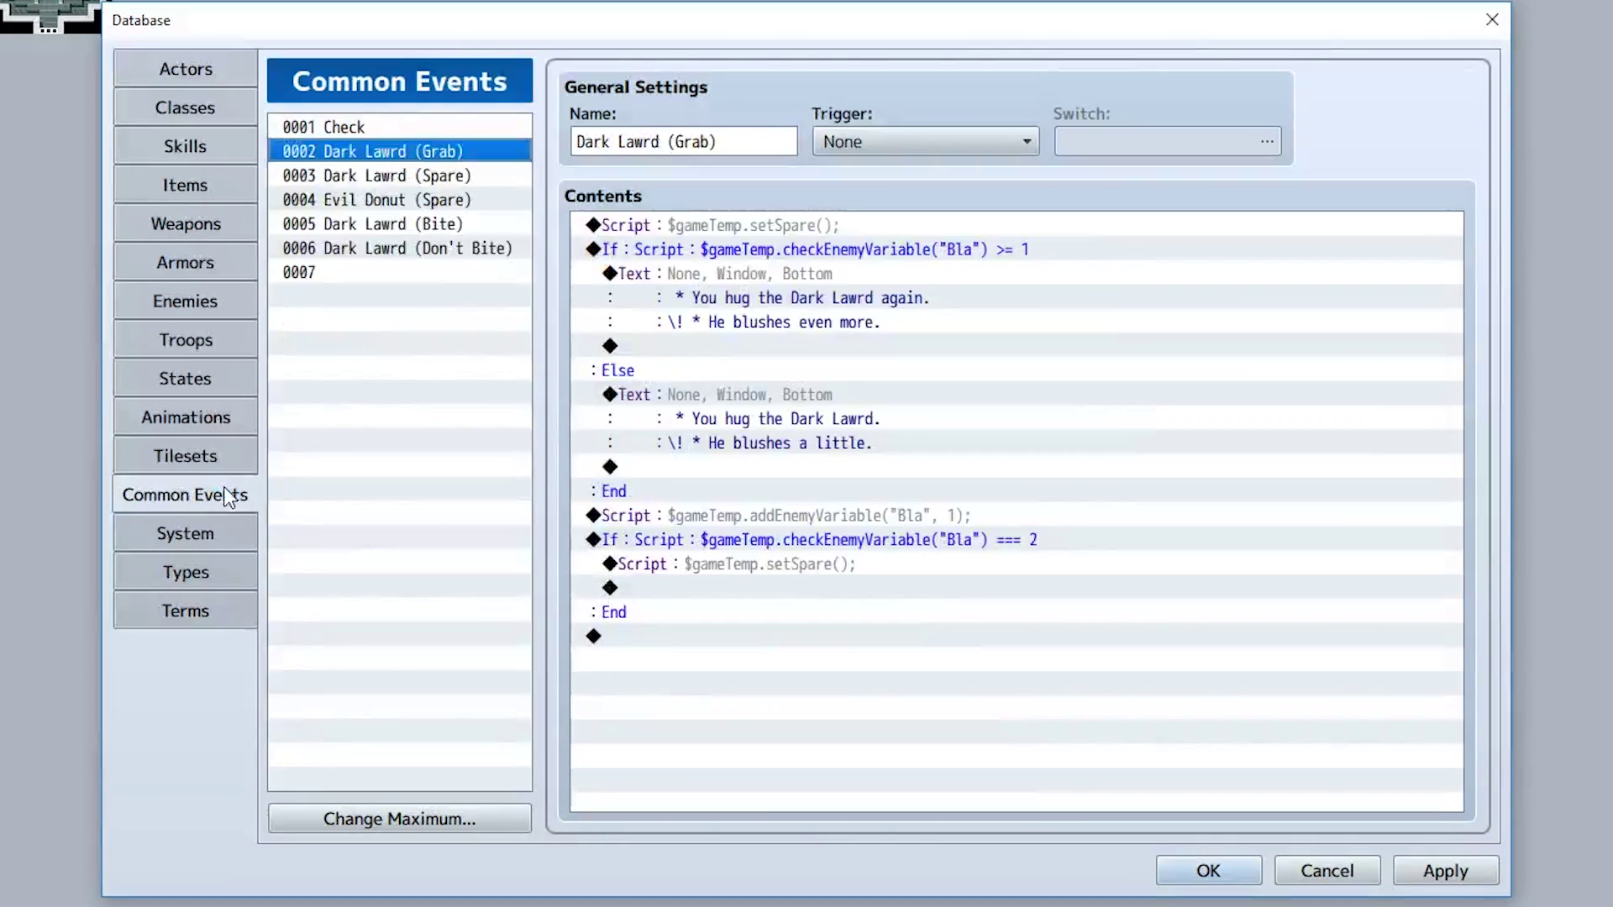
{"action": "left_click", "coordinate": [380, 224]}
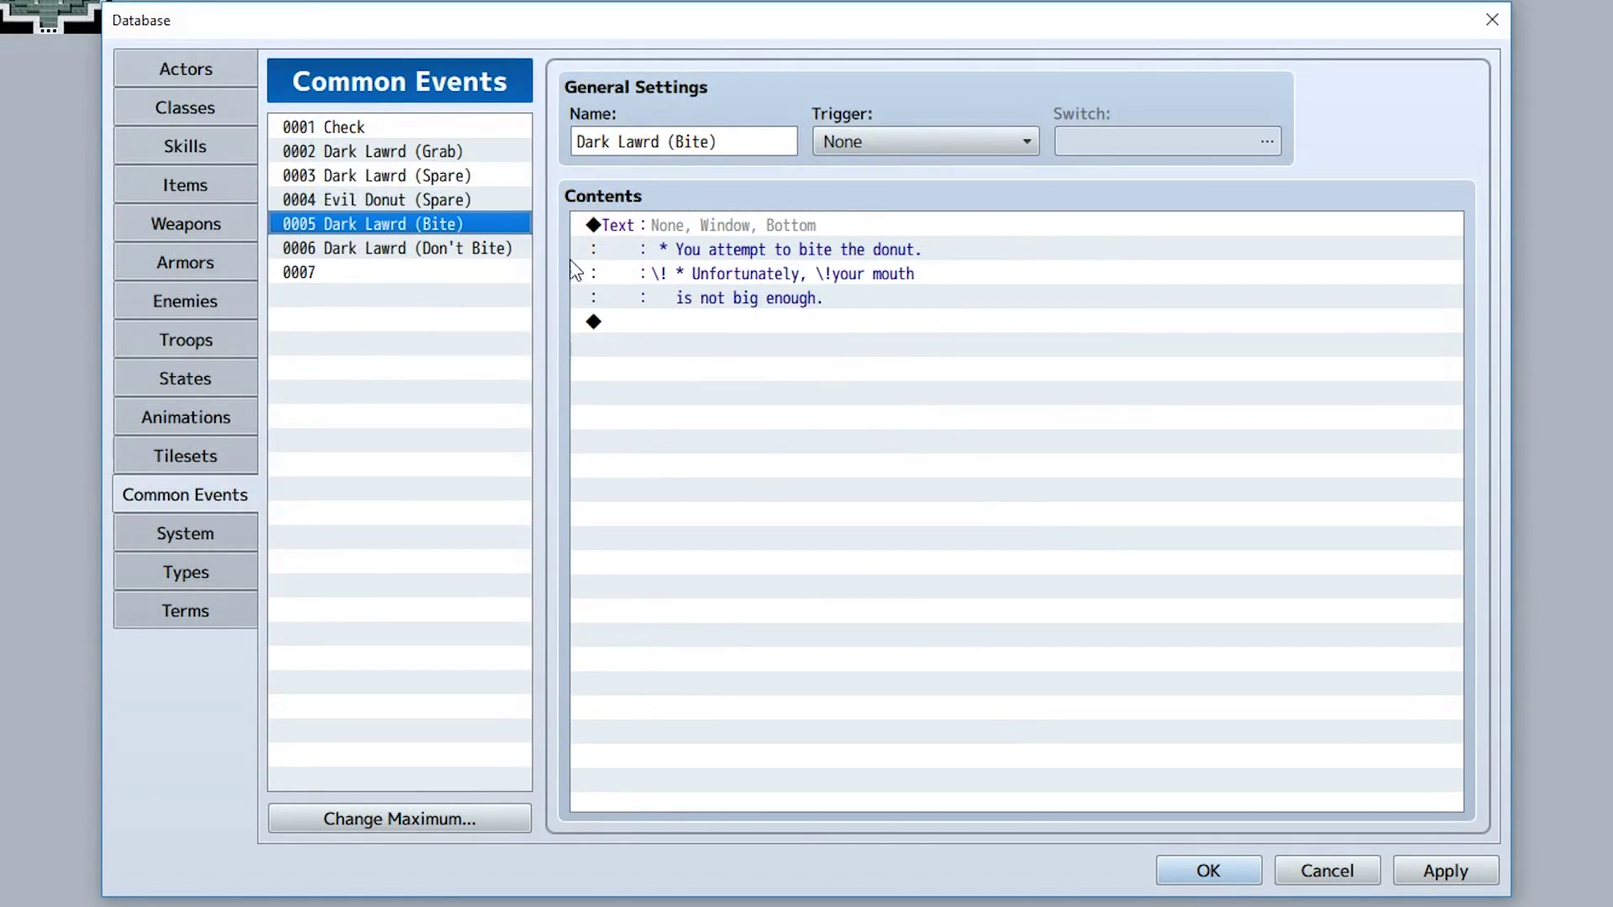
{"action": "left_click", "coordinate": [821, 277]}
{"action": "double_click", "coordinate": [805, 430]}
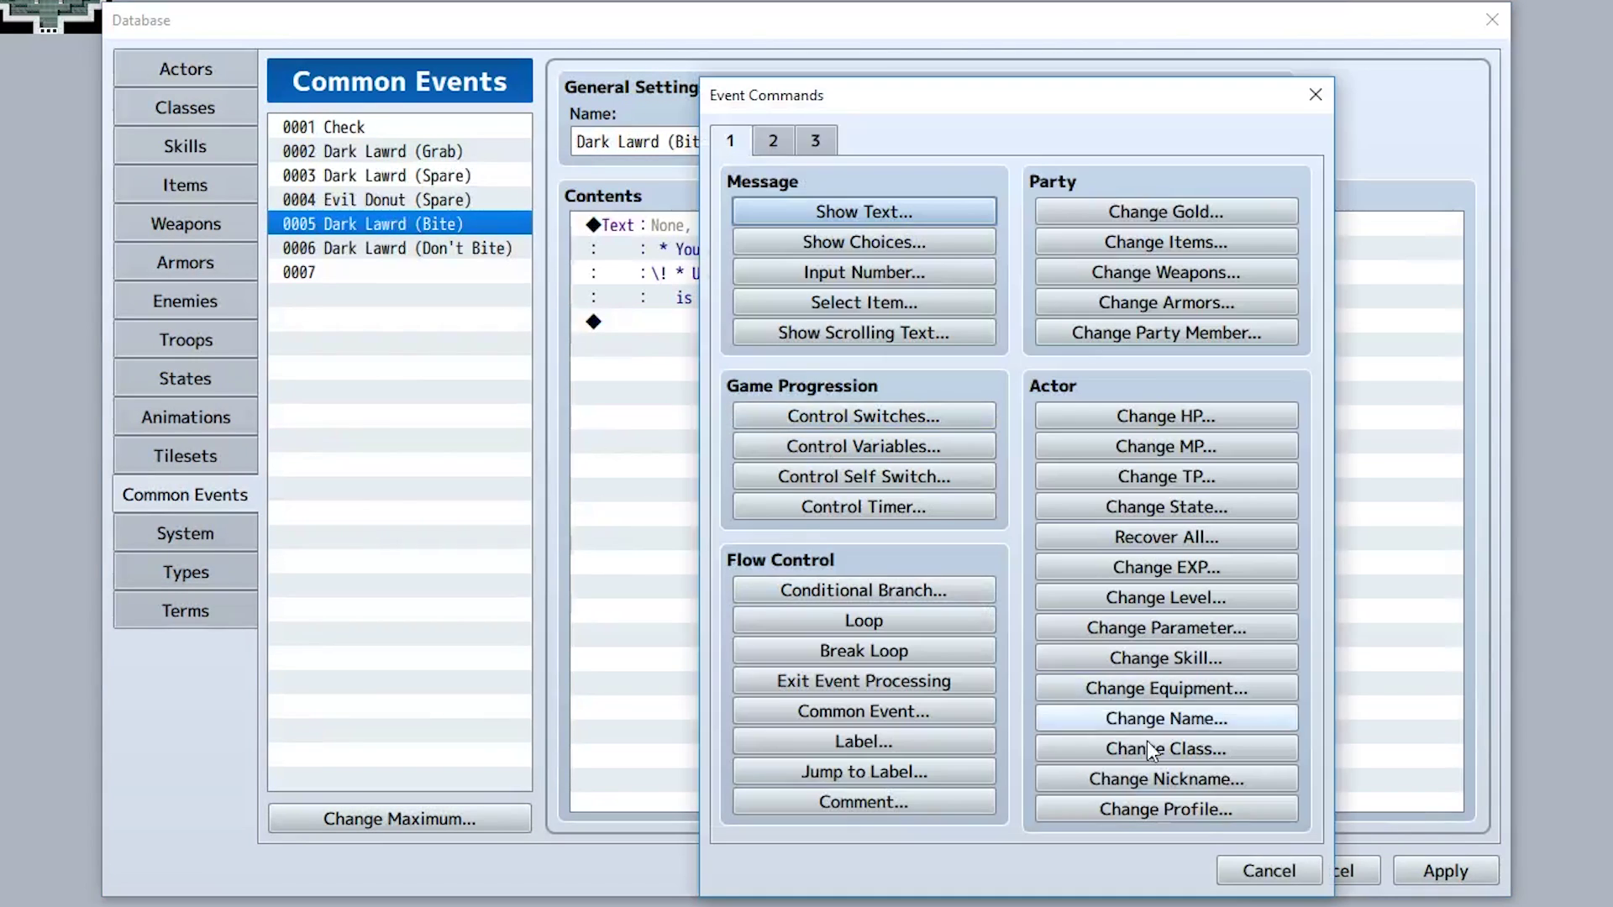
{"action": "left_click", "coordinate": [1267, 870]}
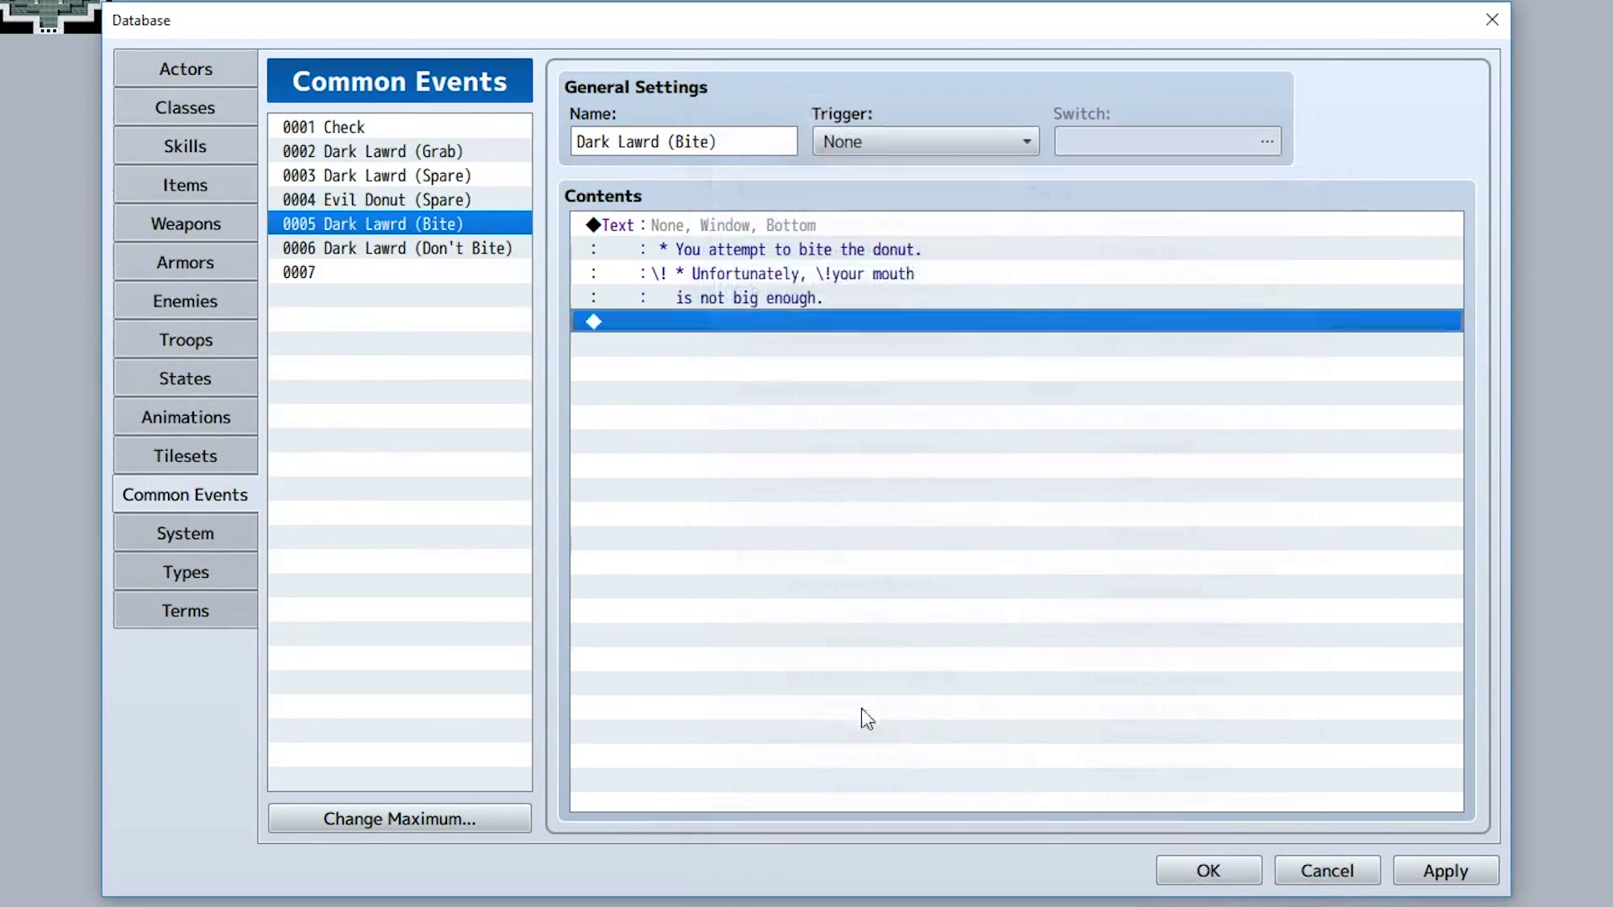
Copy the addEnemyVariable script call from common event 0002 to the Dark Lawrd (Bite) common event, below its text
{"action": "left_click", "coordinate": [413, 178]}
{"action": "left_click", "coordinate": [411, 153]}
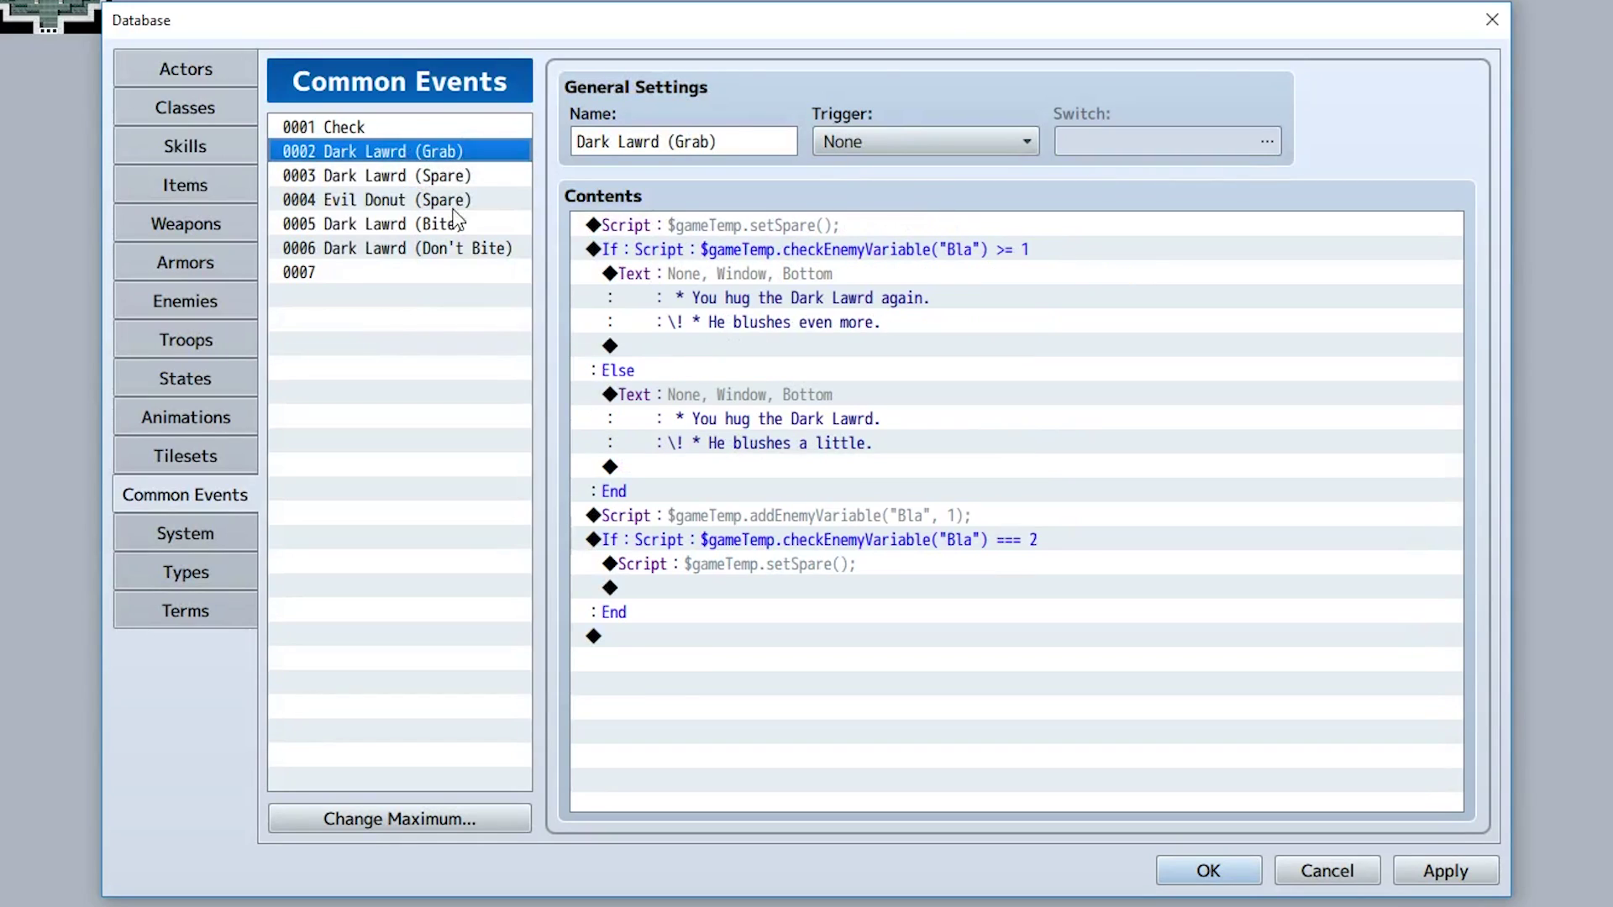
{"action": "left_click", "coordinate": [756, 509]}
{"action": "key", "text": "ctrl+c"}
{"action": "left_click", "coordinate": [404, 224]}
{"action": "key", "text": "ctrl+v"}
Change the pasted script call in the Bite event to $gameTemp.setEnemyVariable("Bite", 3);
{"action": "double_click", "coordinate": [808, 326]}
{"action": "left_click_drag", "start_coordinate": [888, 348], "coordinate": [859, 342]}
{"action": "type", "text": "set"}
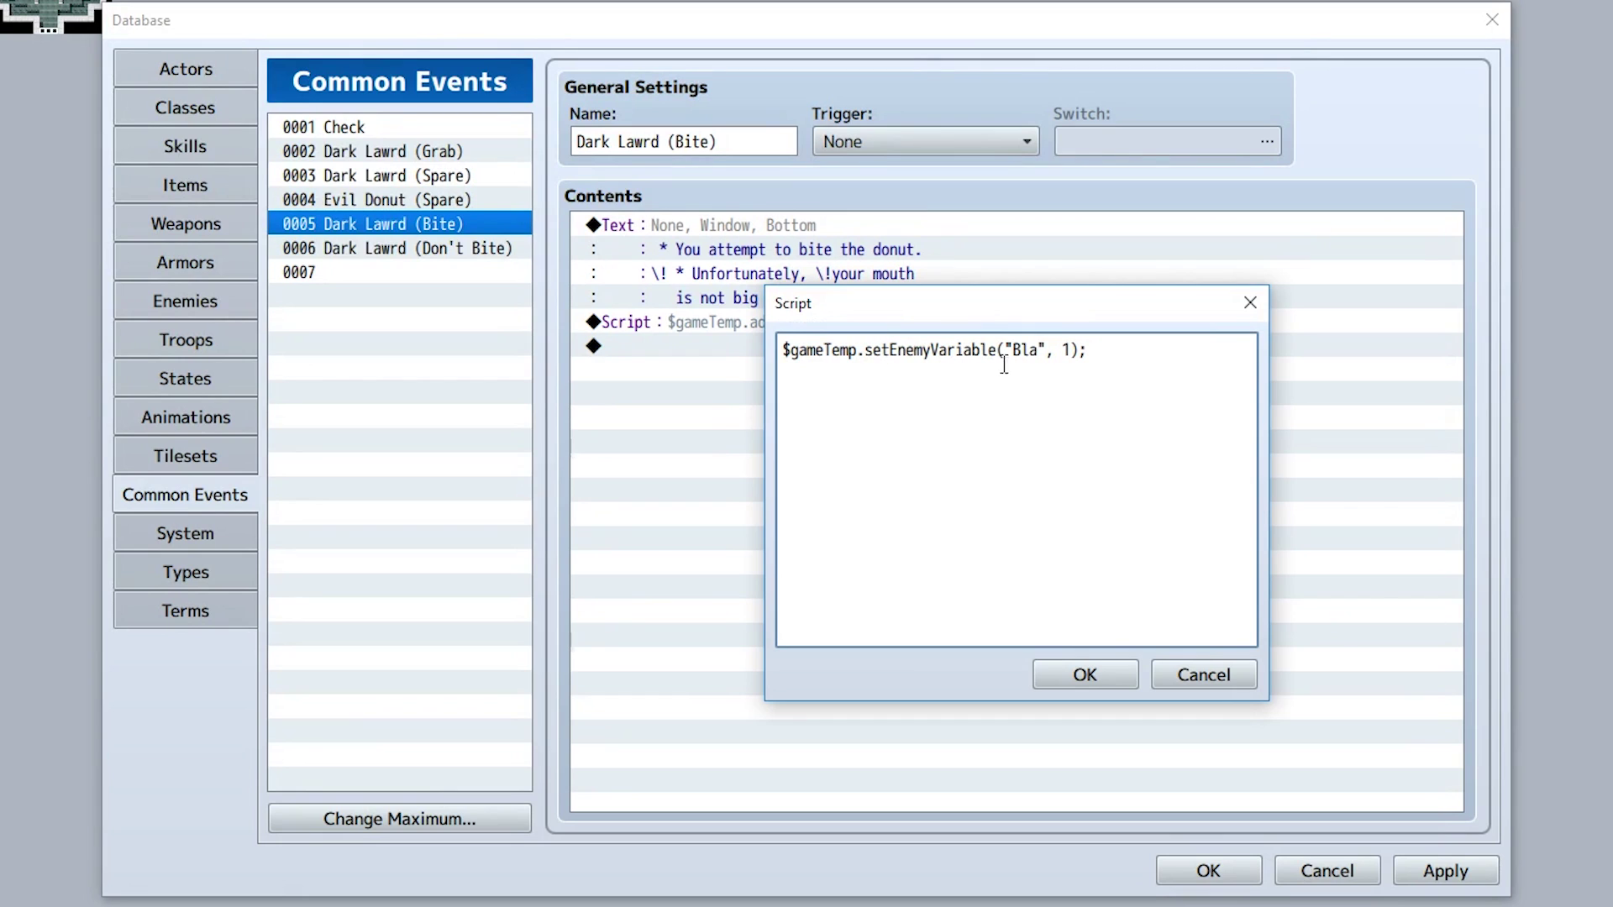
{"action": "double_click", "coordinate": [1022, 350]}
{"action": "type", "text": "Bite"}
{"action": "double_click", "coordinate": [1074, 350]}
{"action": "type", "text": "3"}
{"action": "left_click", "coordinate": [1110, 670]}
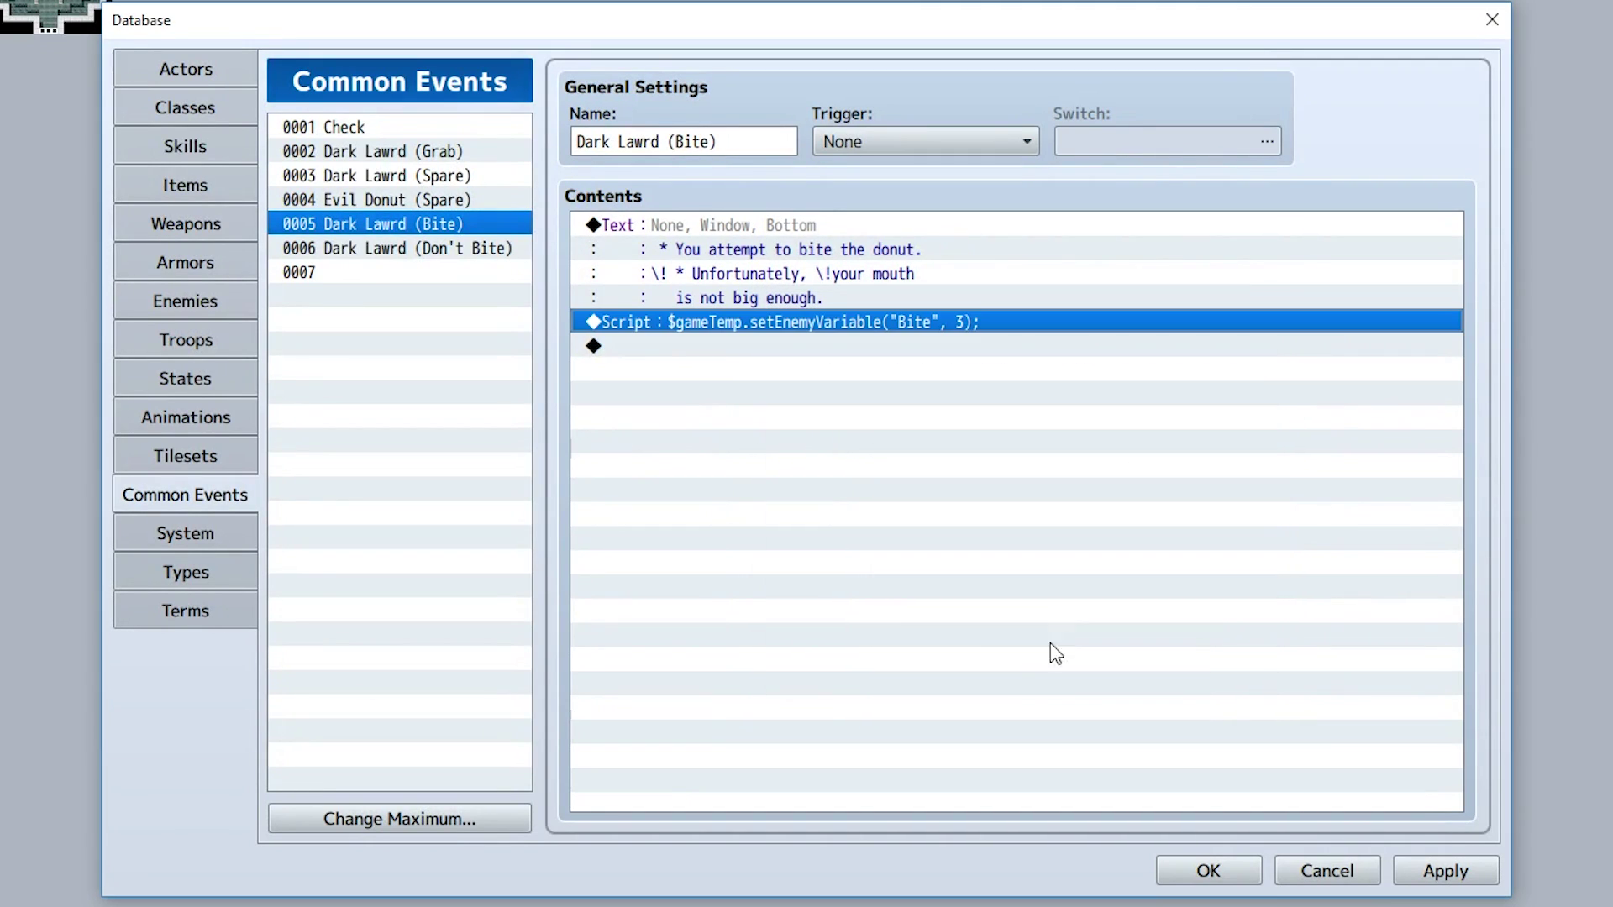
Delete the addEnemyVariable script call from the Dark Lawrd (Don't Bite) common event
{"action": "left_click", "coordinate": [376, 249]}
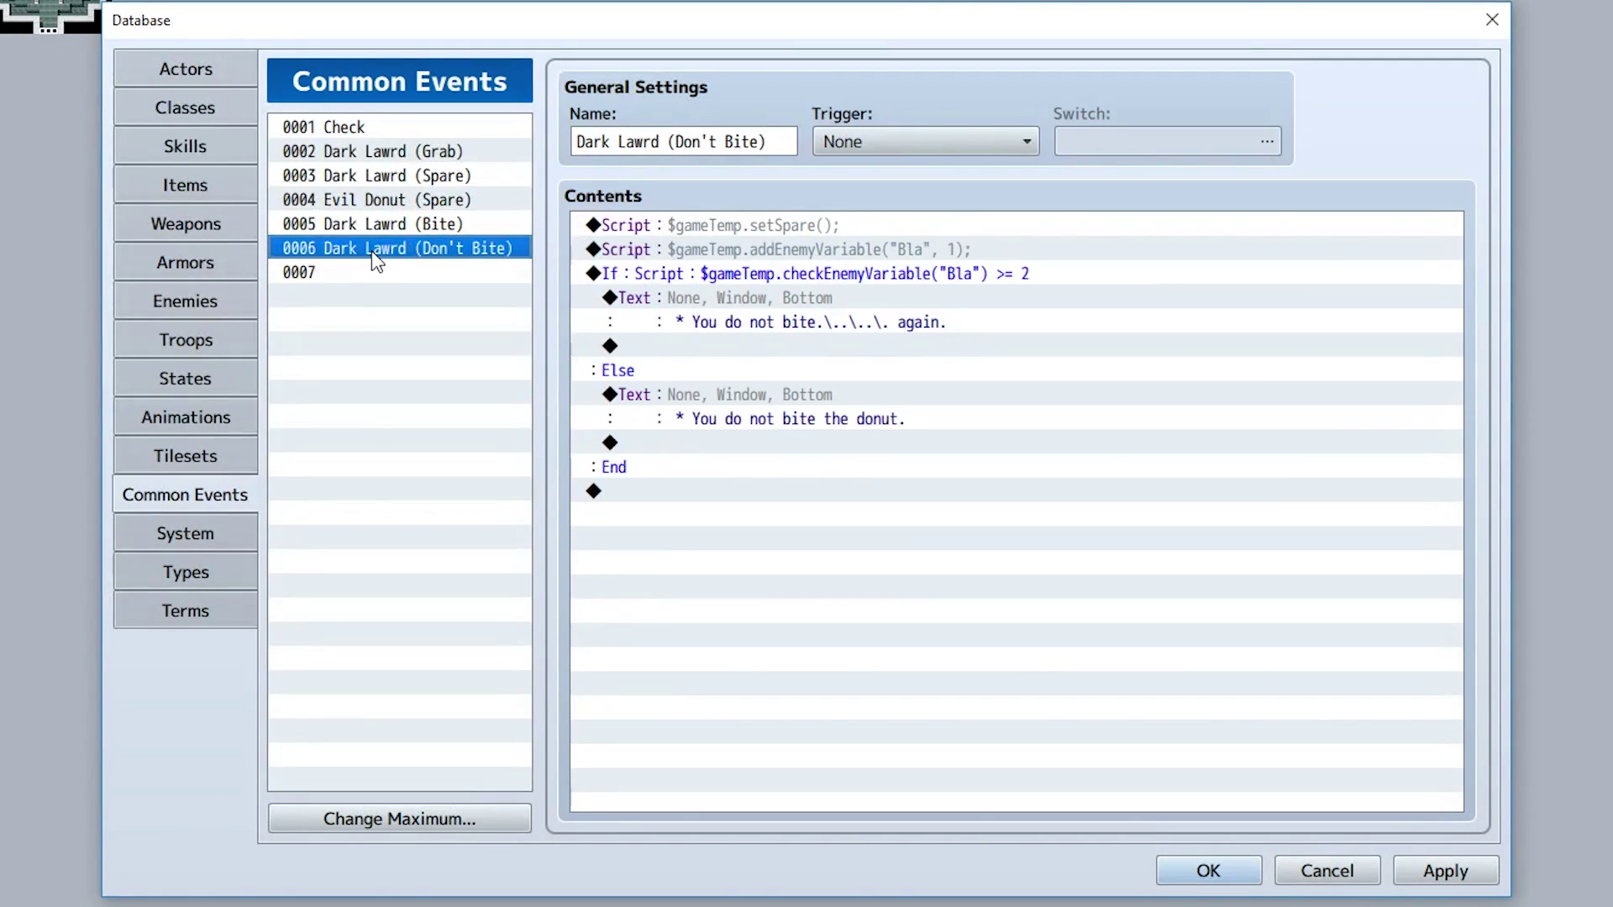
{"action": "left_click", "coordinate": [737, 246]}
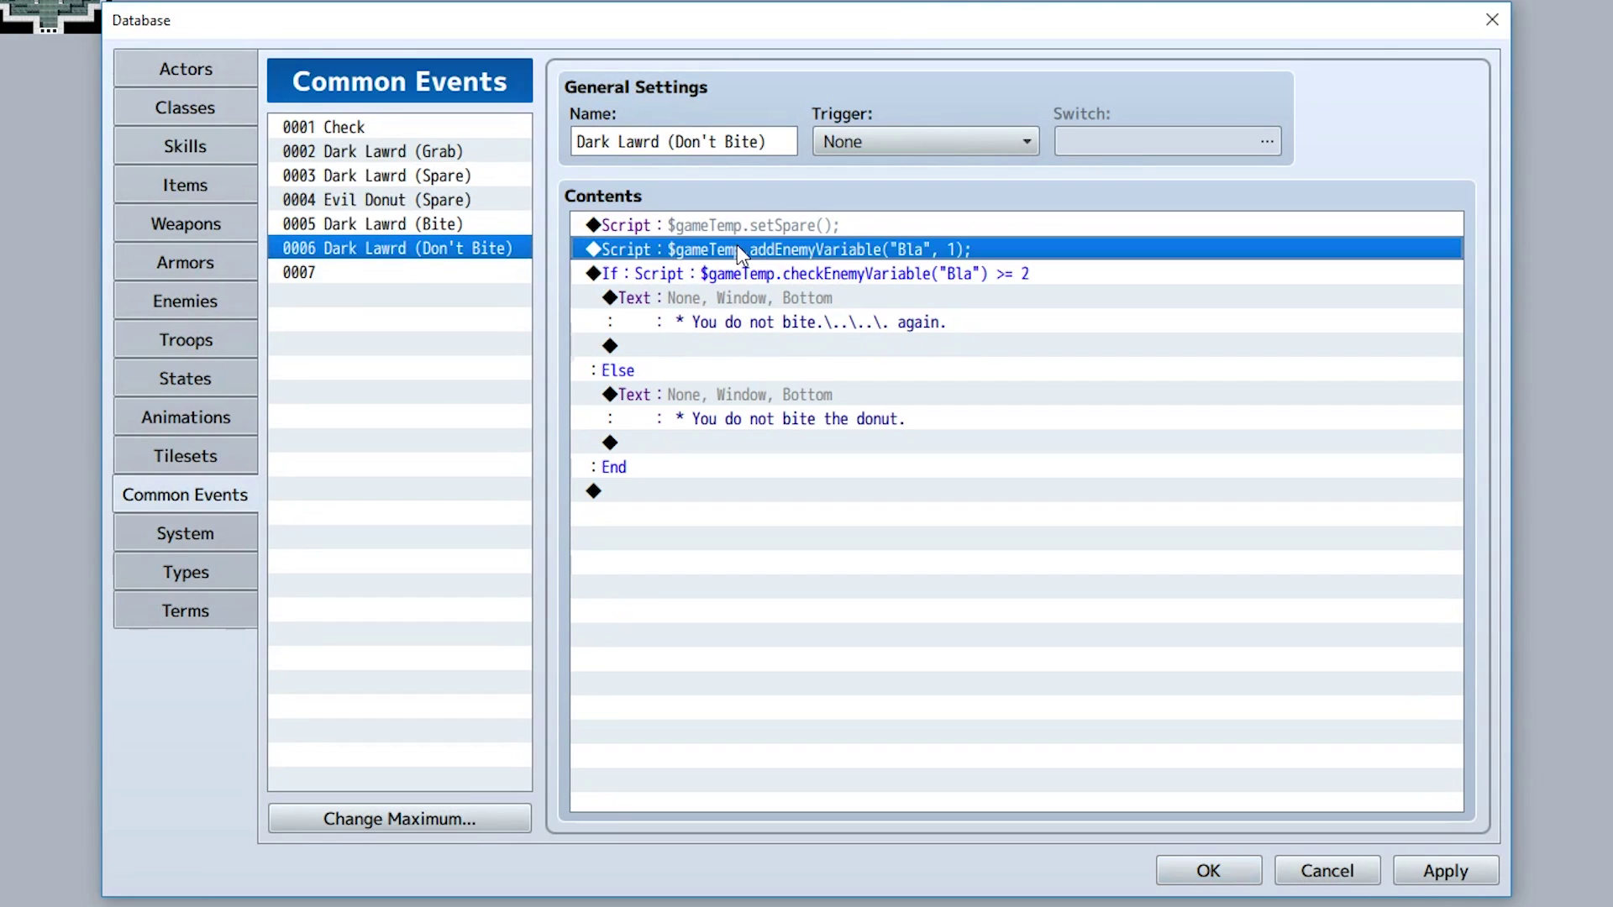
{"action": "key", "text": "Delete"}
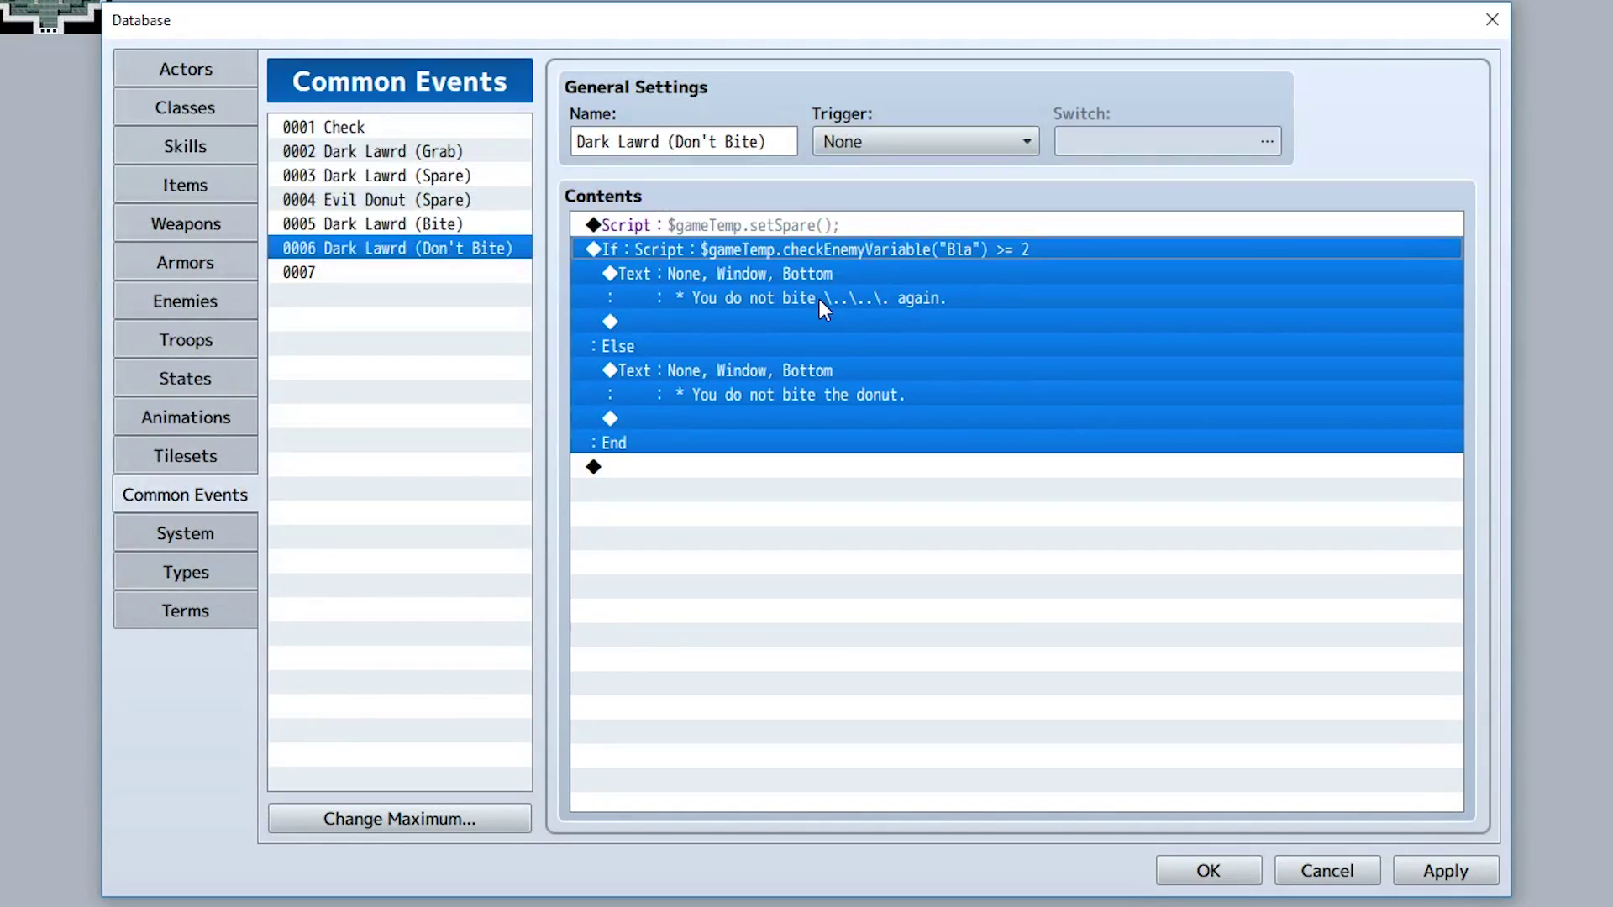
Set the Don't Bite event's conditional branch script to $gameTemp.checkEnemyVariable("Bite") === 3
{"action": "key", "text": "Return"}
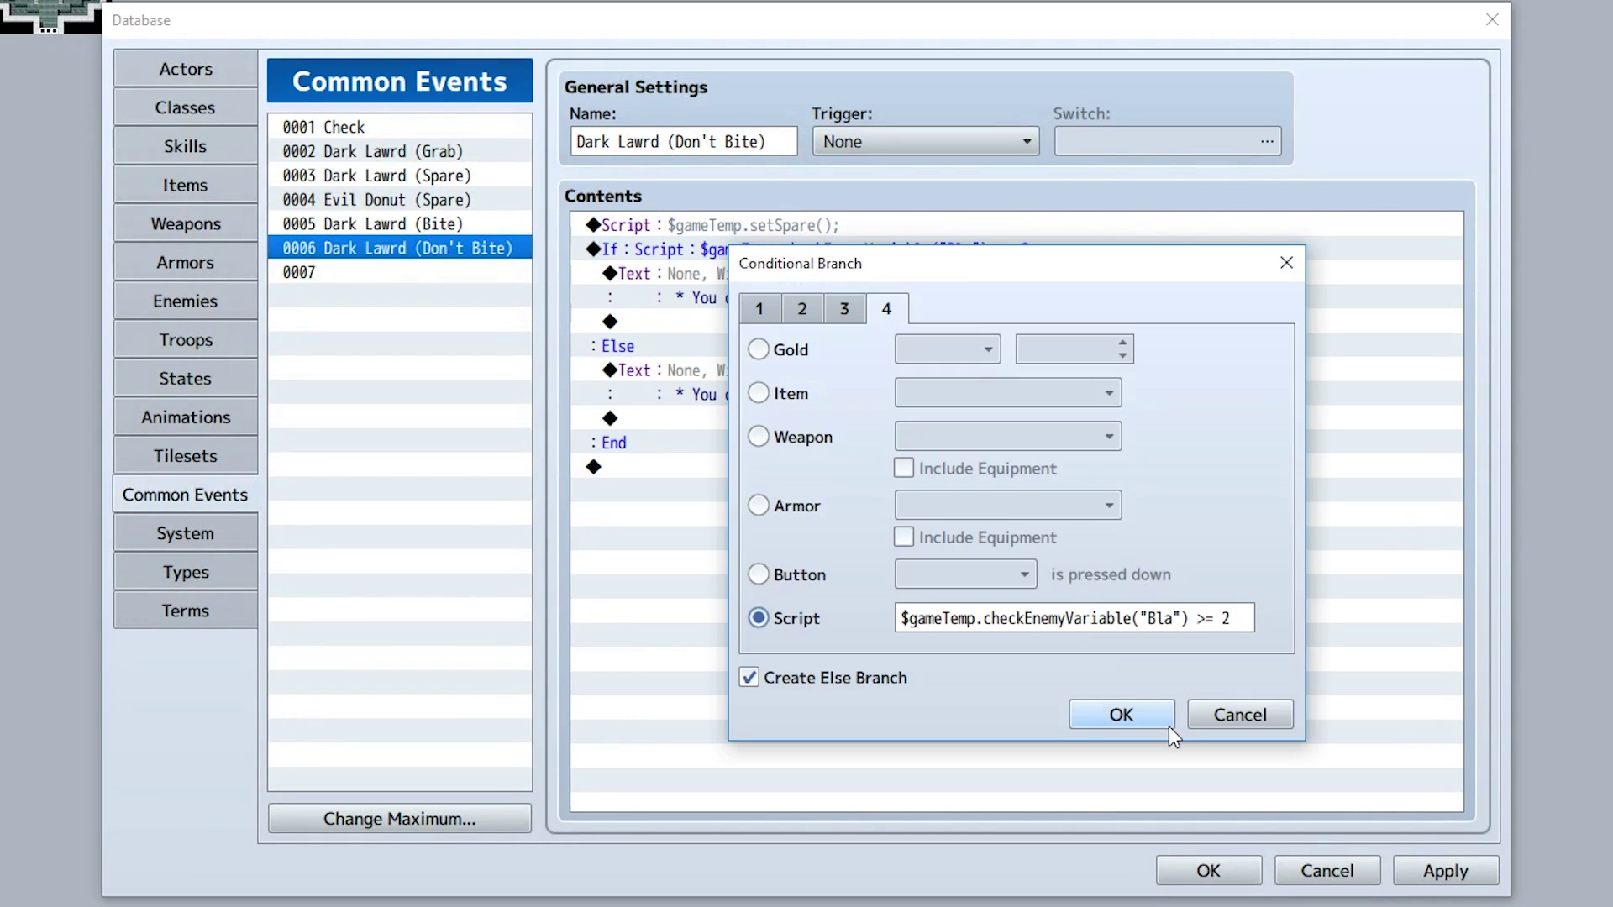
{"action": "type", "text": "Bite"}
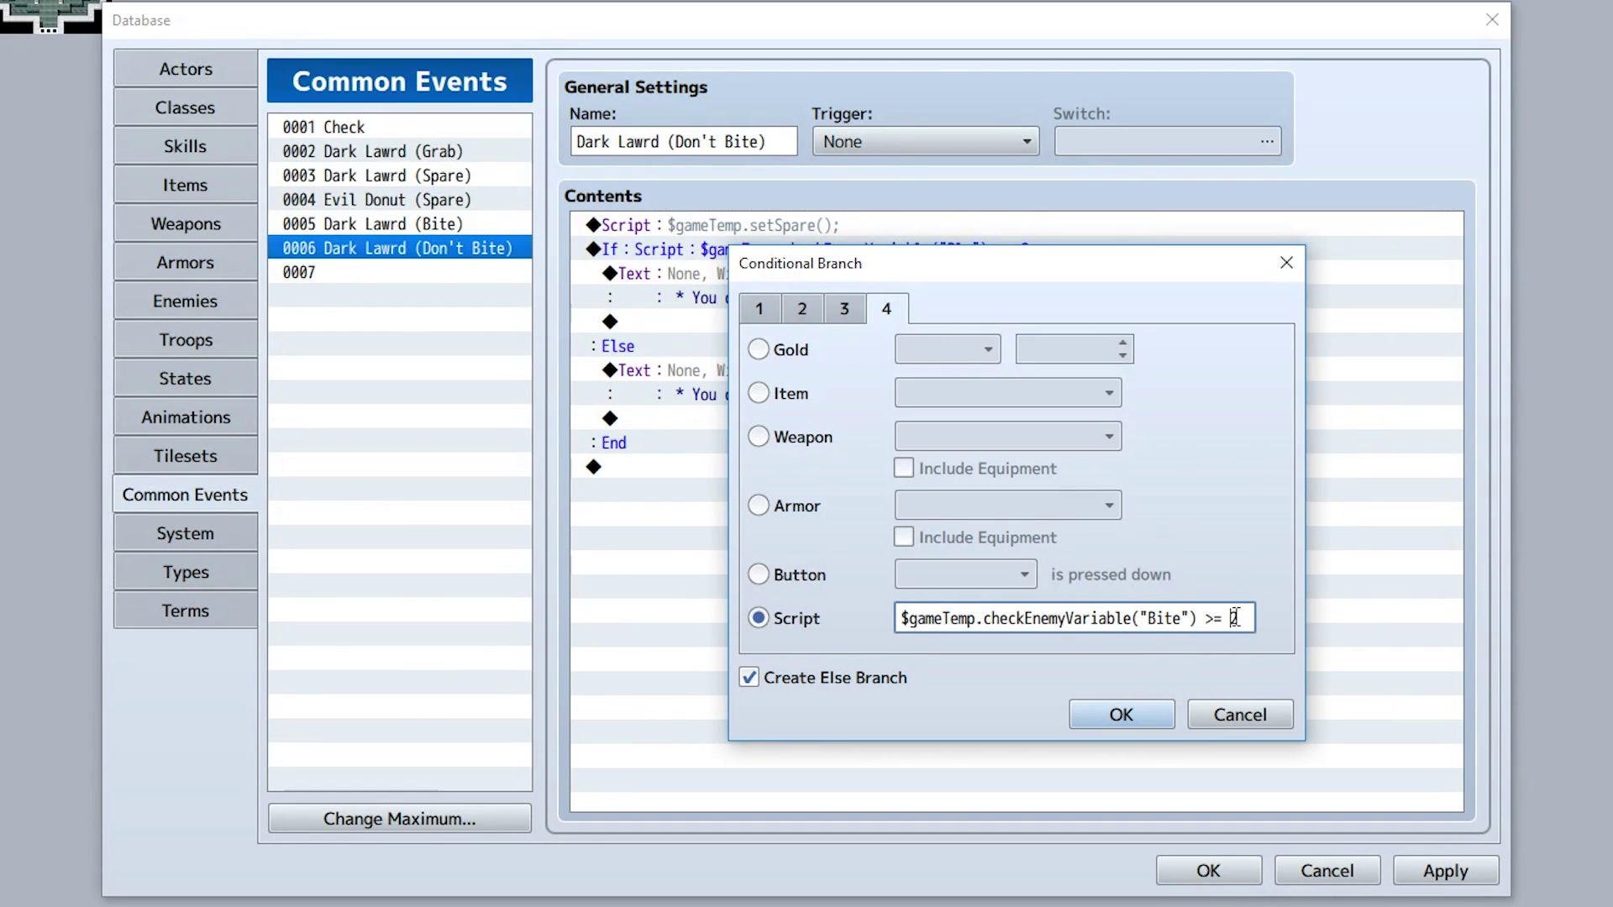
{"action": "left_click", "coordinate": [1247, 618]}
{"action": "key", "text": "BackSpace"}
{"action": "key", "text": "BackSpace"}
{"action": "key", "text": "BackSpace"}
{"action": "key", "text": "BackSpace"}
{"action": "type", "text": "=== 3"}
{"action": "left_click", "coordinate": [1135, 709]}
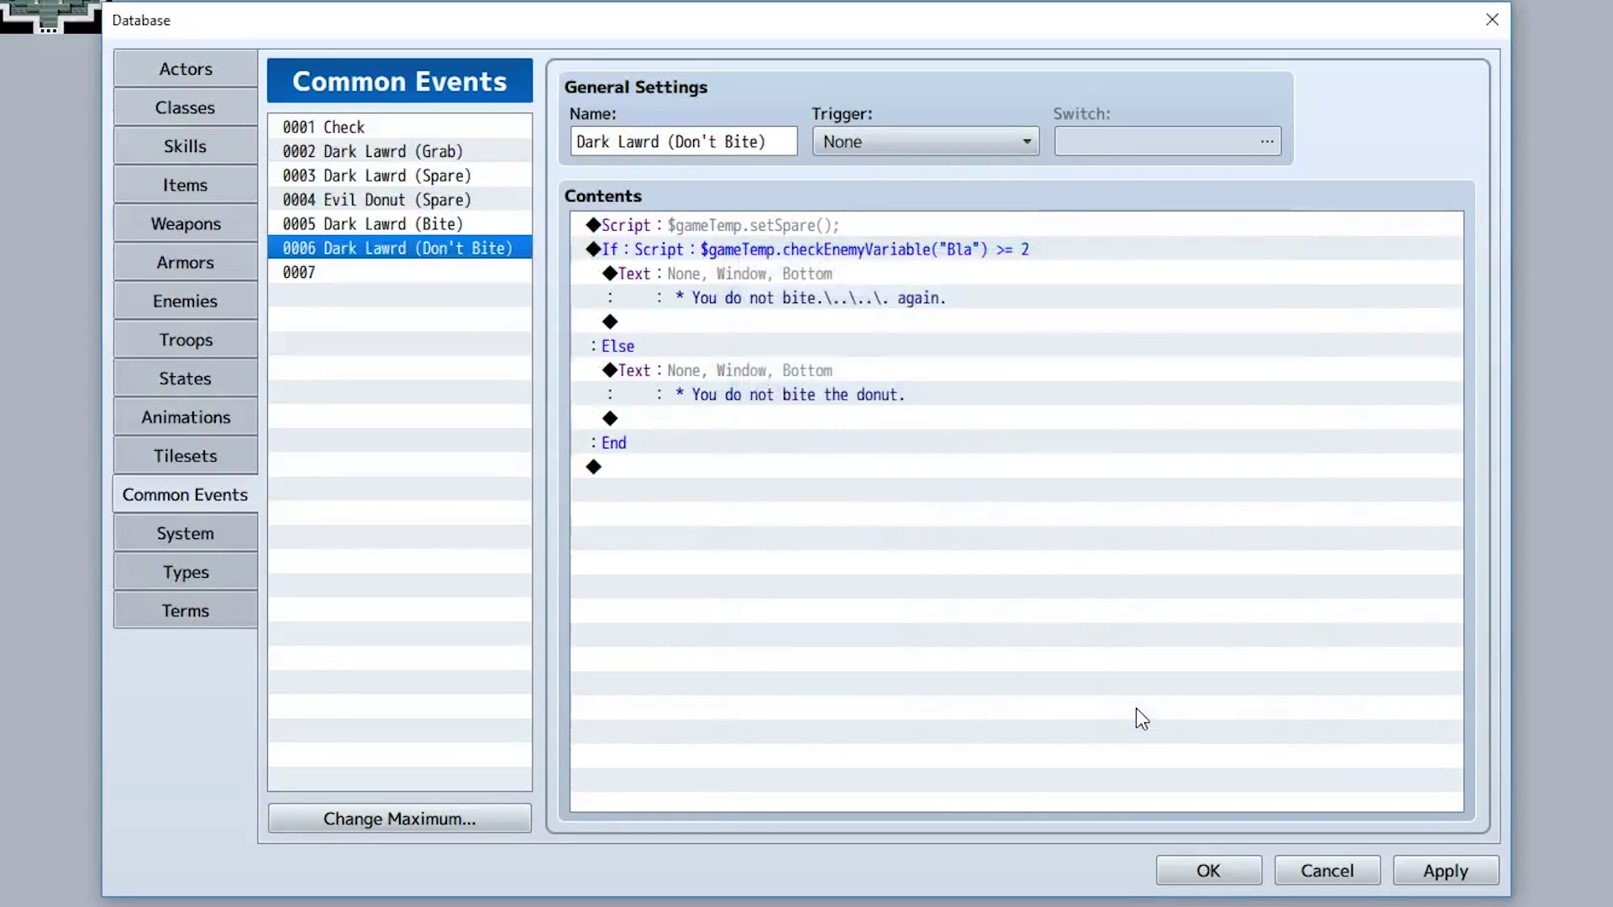
Move the $gameTemp.setSpare(); script call from the start of the Don't Bite event to below the text inside the If branch
{"action": "left_click", "coordinate": [768, 227]}
{"action": "key", "text": "Delete"}
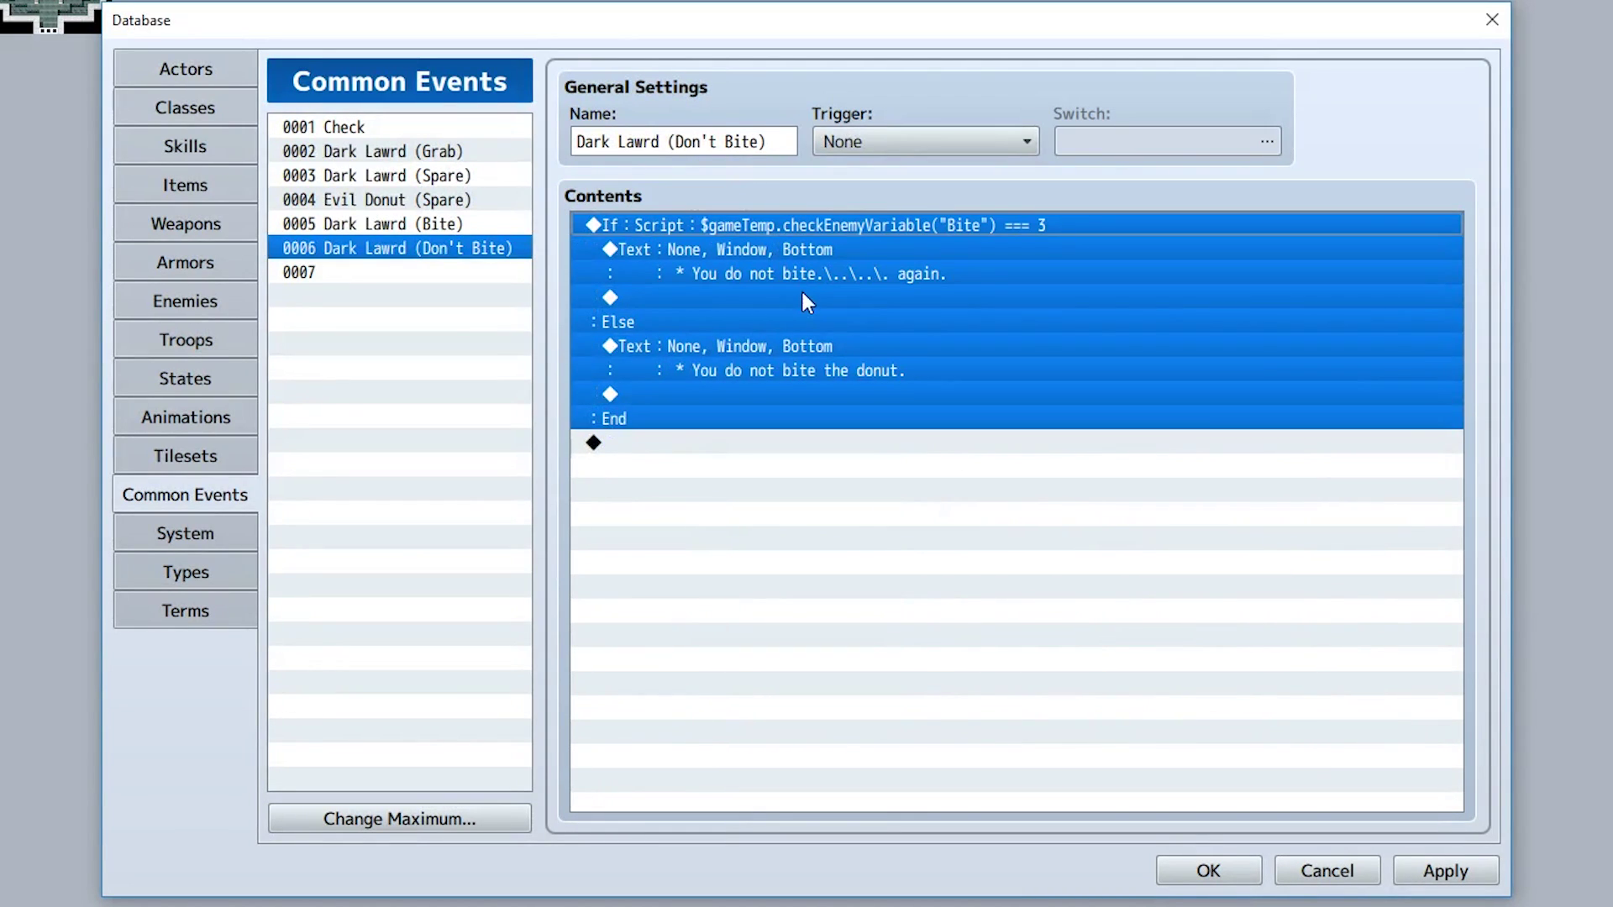
{"action": "key", "text": "ctrl+z"}
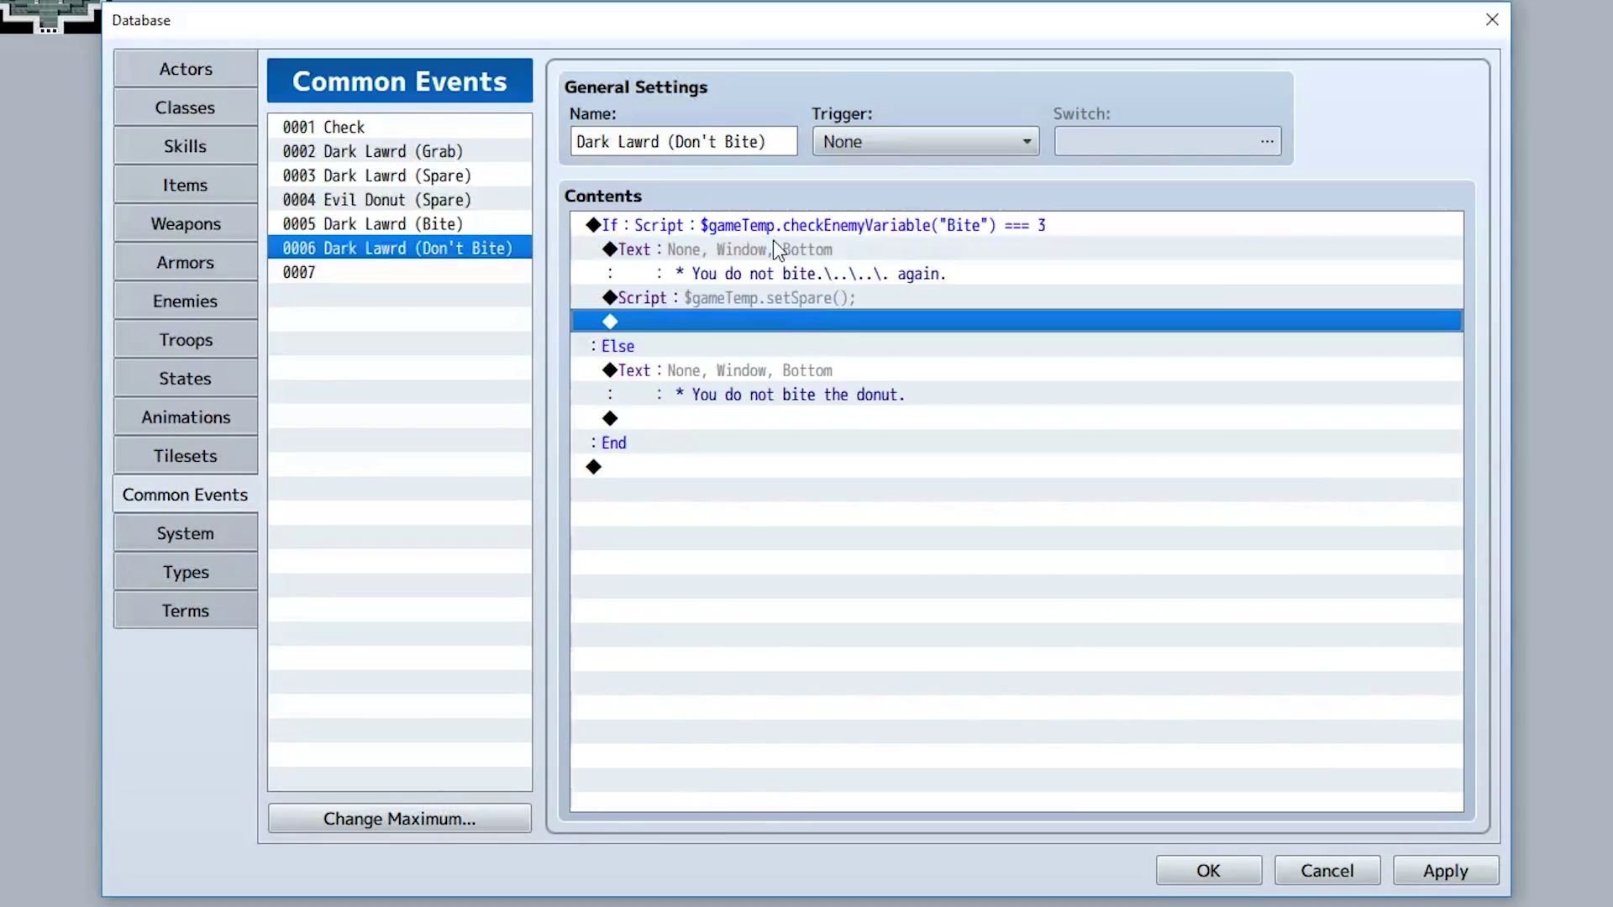
Compare the Bite event's enemy variable script with the Don't Bite event's condition, setSpare call and Else text
{"action": "left_click", "coordinate": [688, 228]}
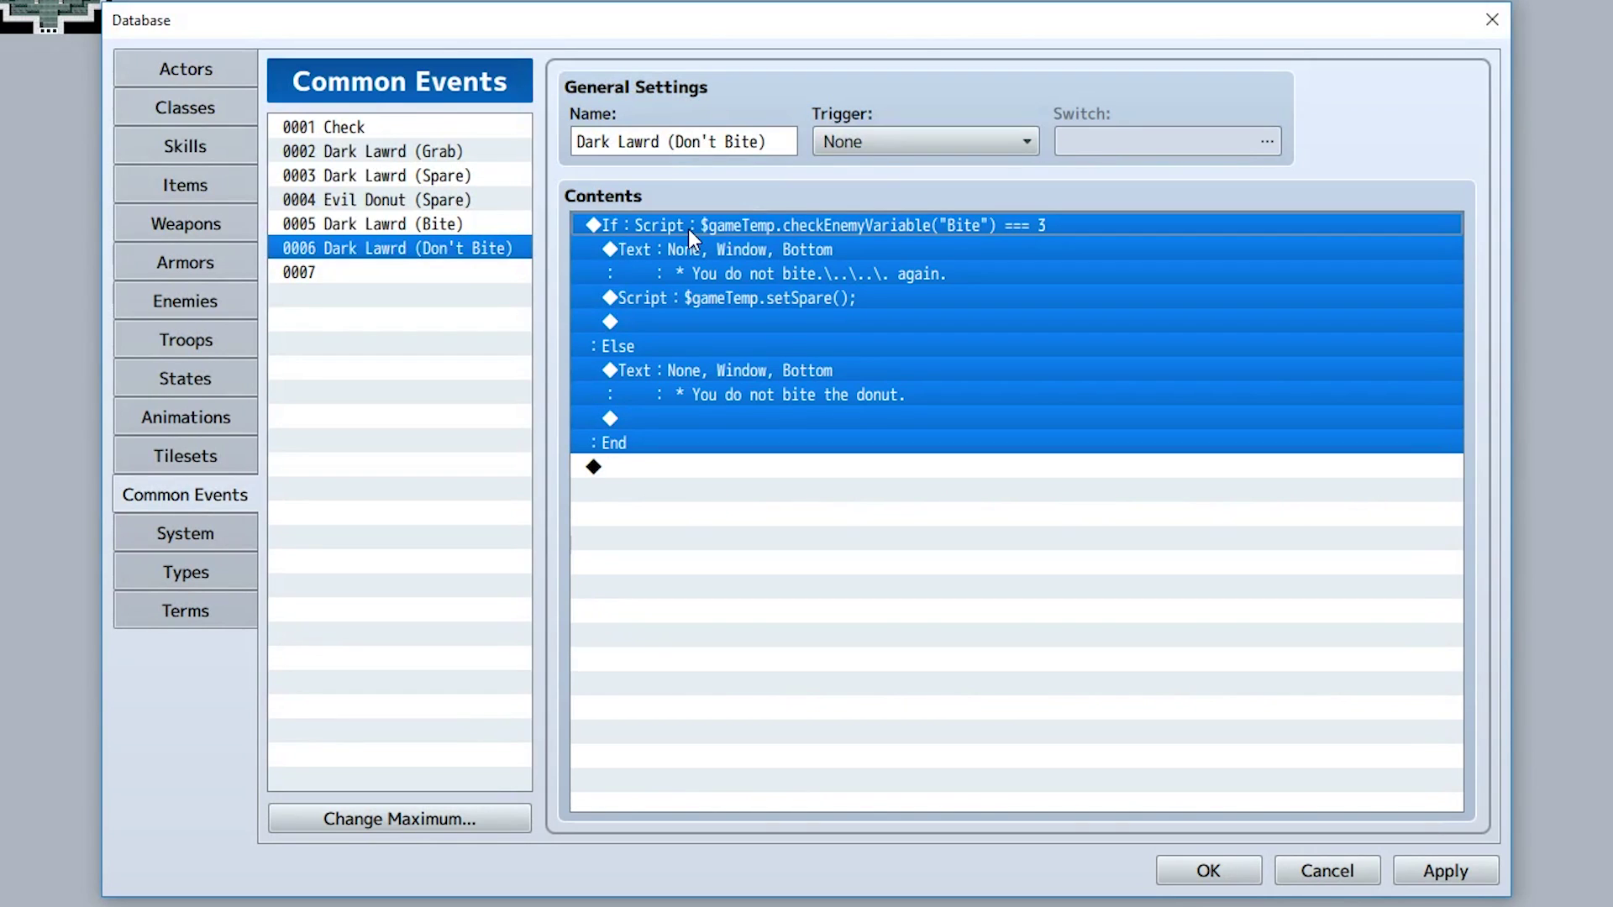
{"action": "left_click", "coordinate": [431, 227]}
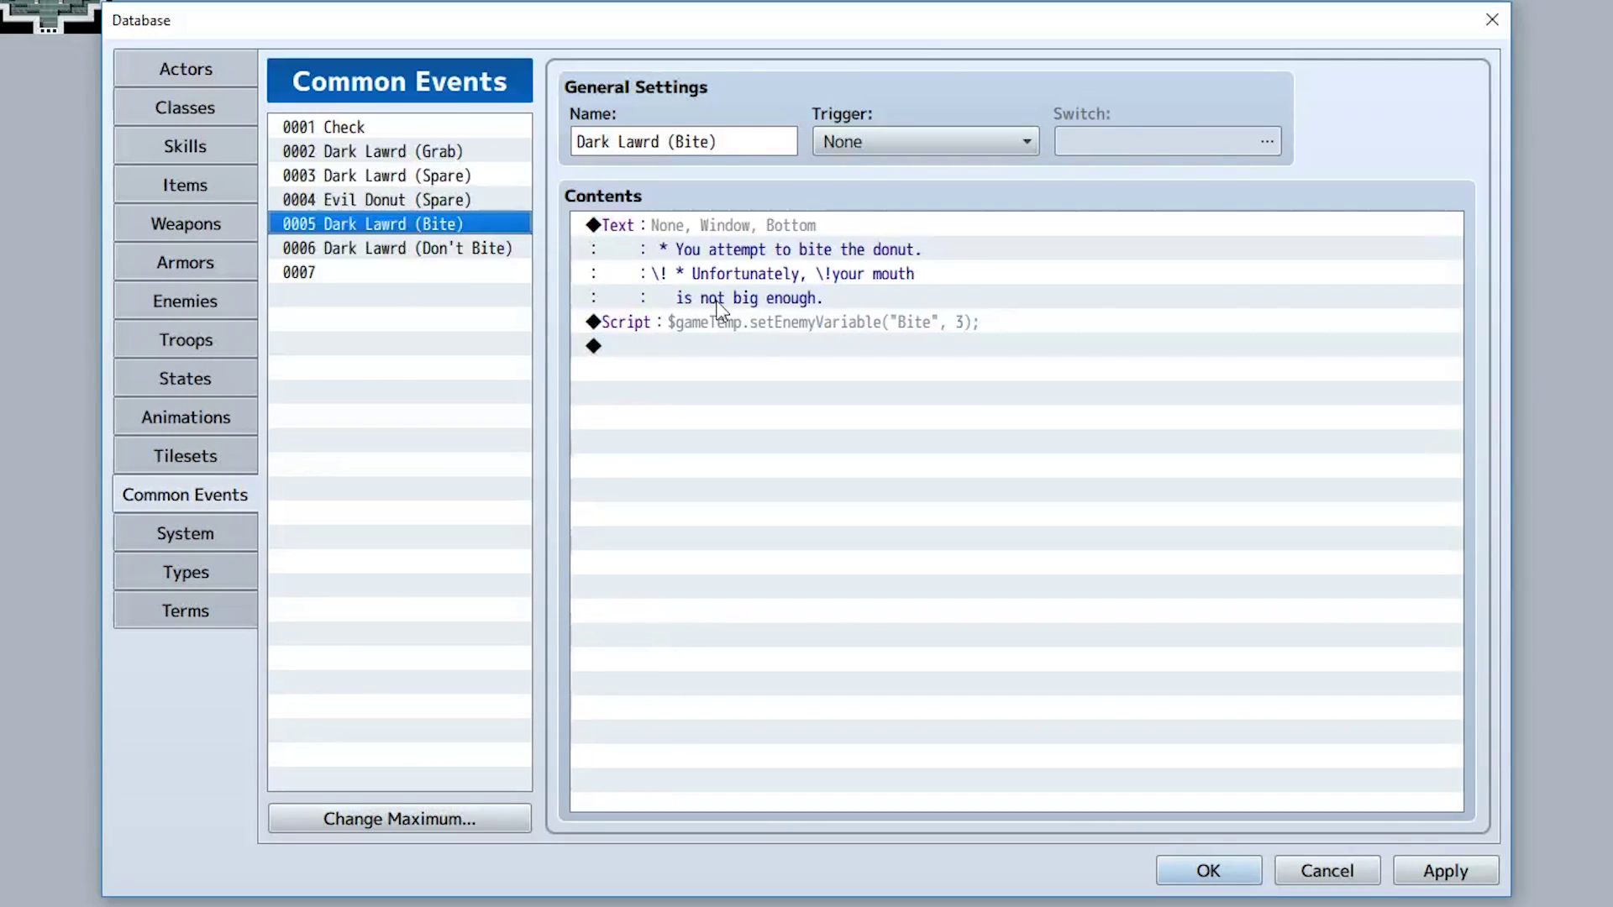
{"action": "left_click", "coordinate": [508, 249]}
{"action": "left_click", "coordinate": [772, 252]}
{"action": "left_click", "coordinate": [790, 297]}
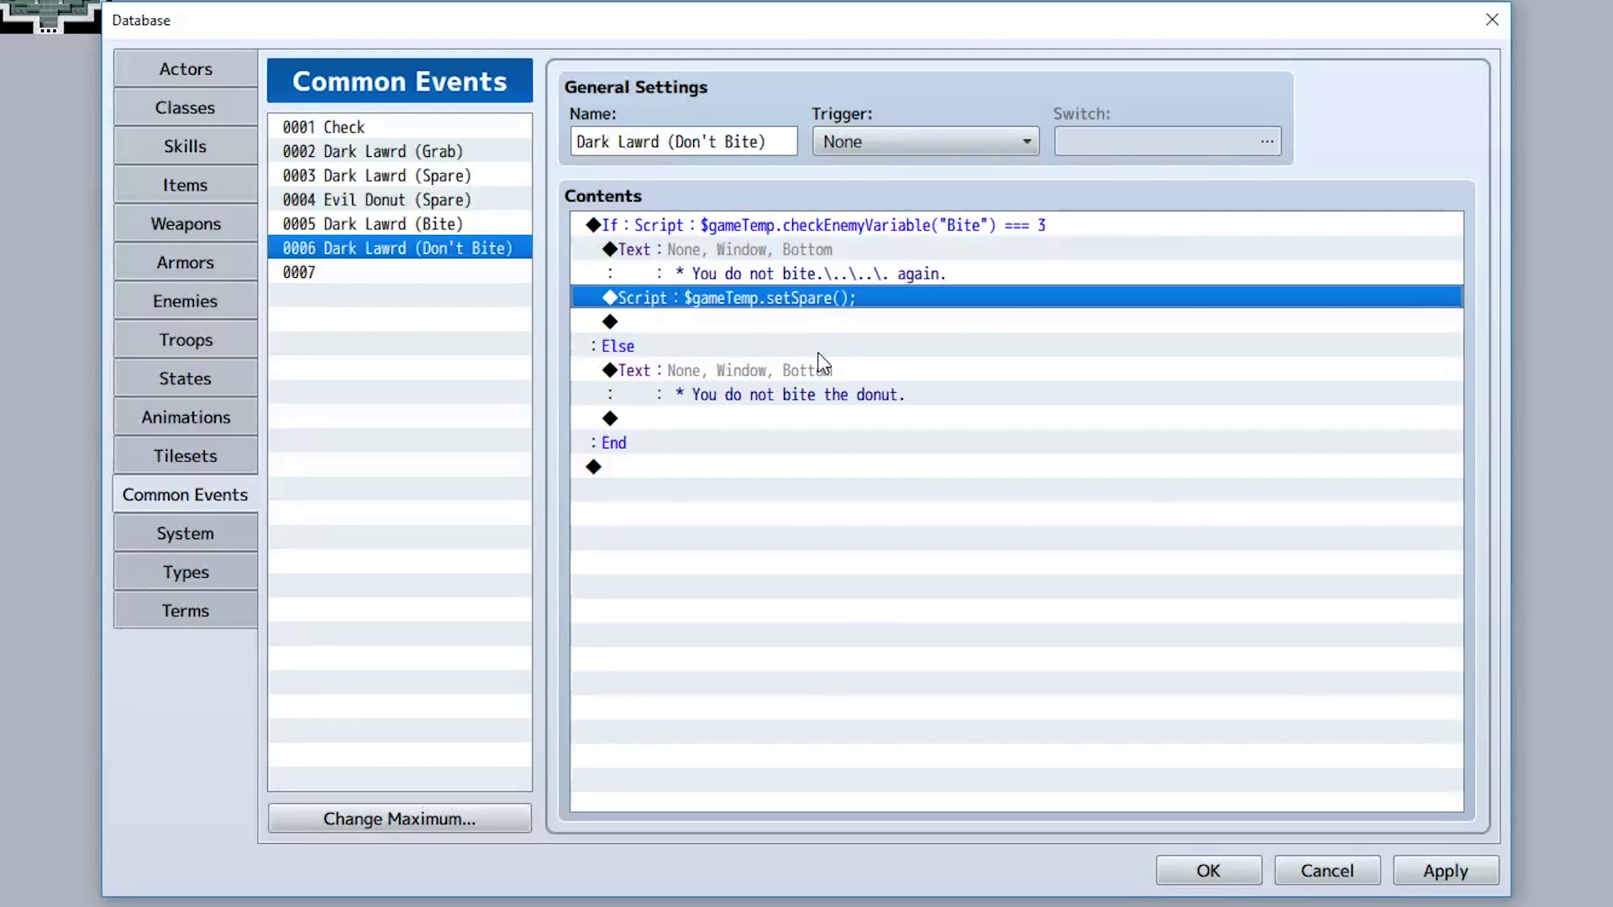
{"action": "left_click", "coordinate": [770, 372]}
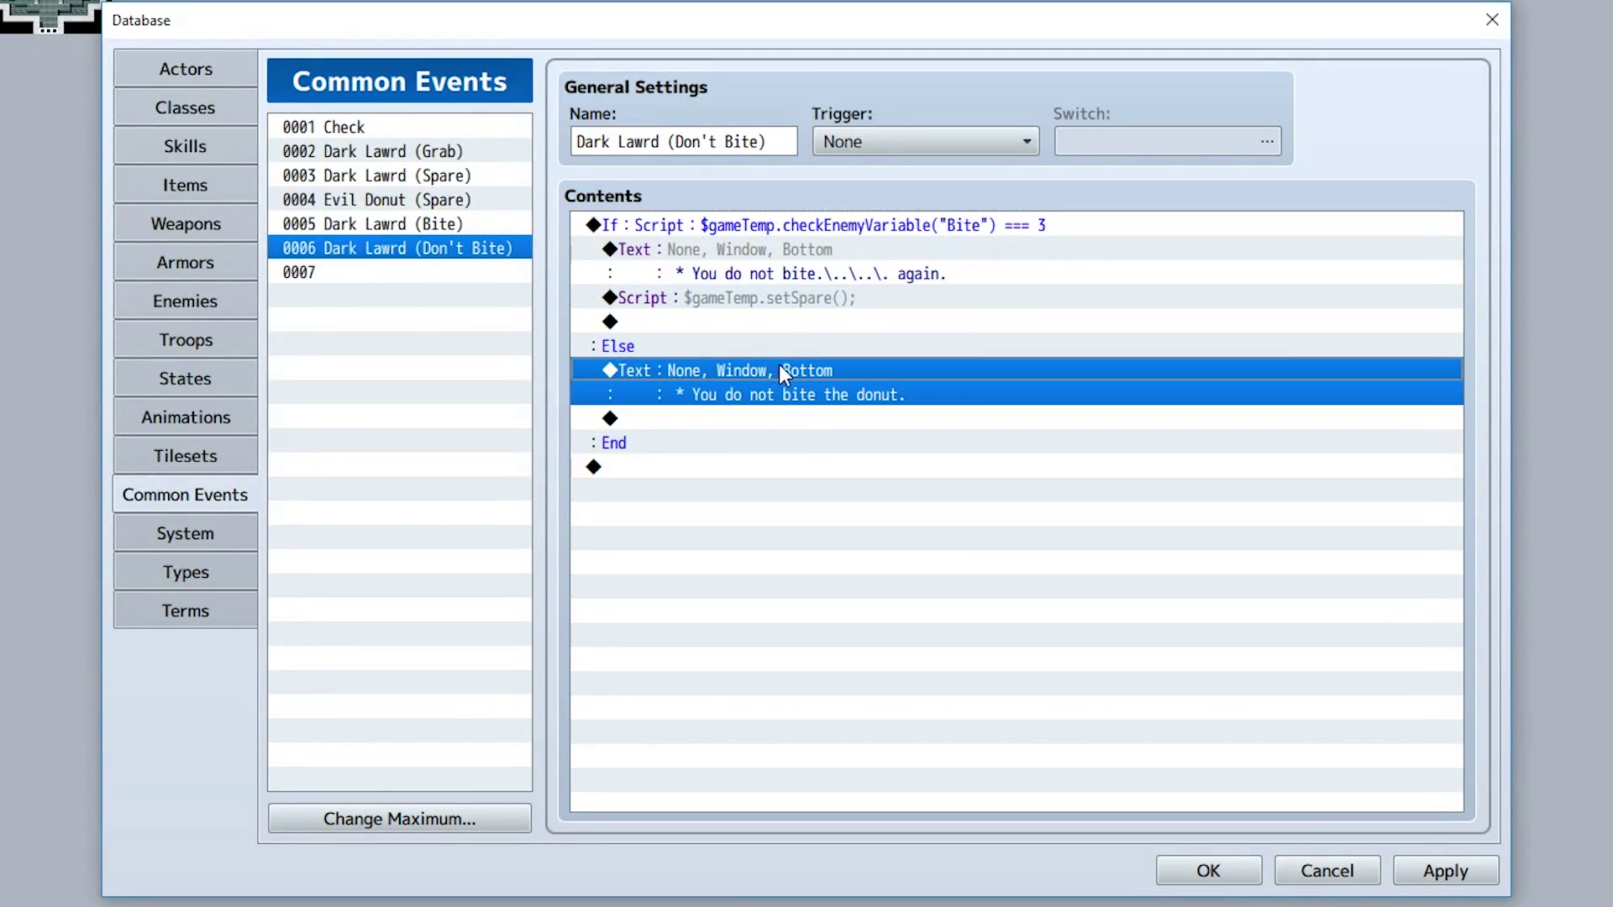
Change the message in the Don't Bite event's If branch to "* you have spared"
{"action": "double_click", "coordinate": [693, 249]}
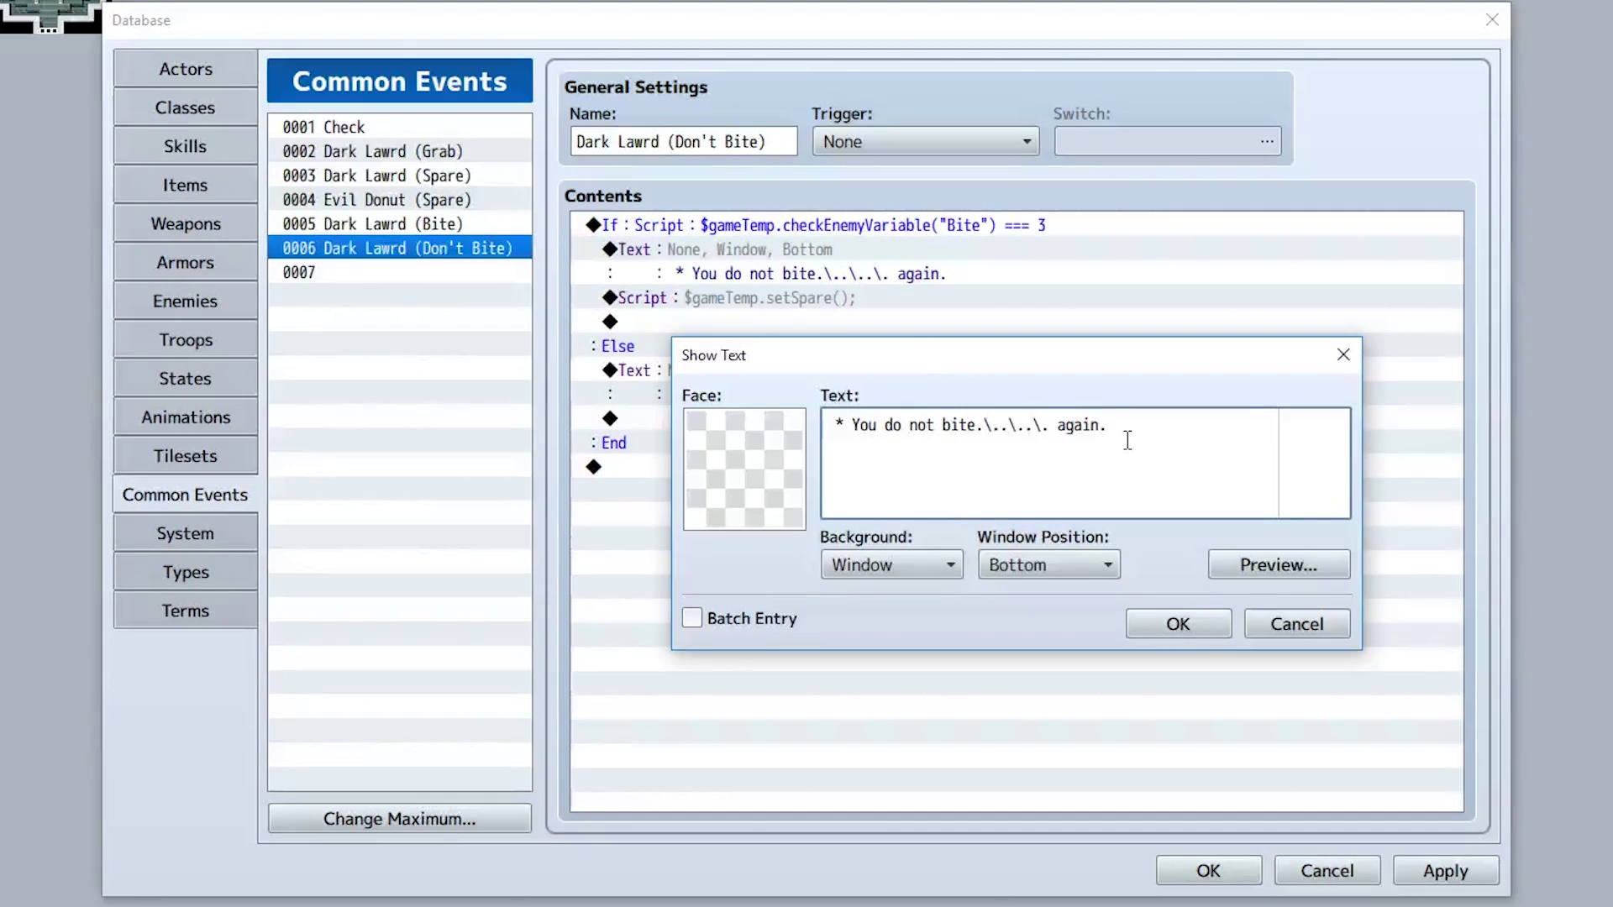
{"action": "left_click_drag", "start_coordinate": [1117, 427], "coordinate": [848, 429]}
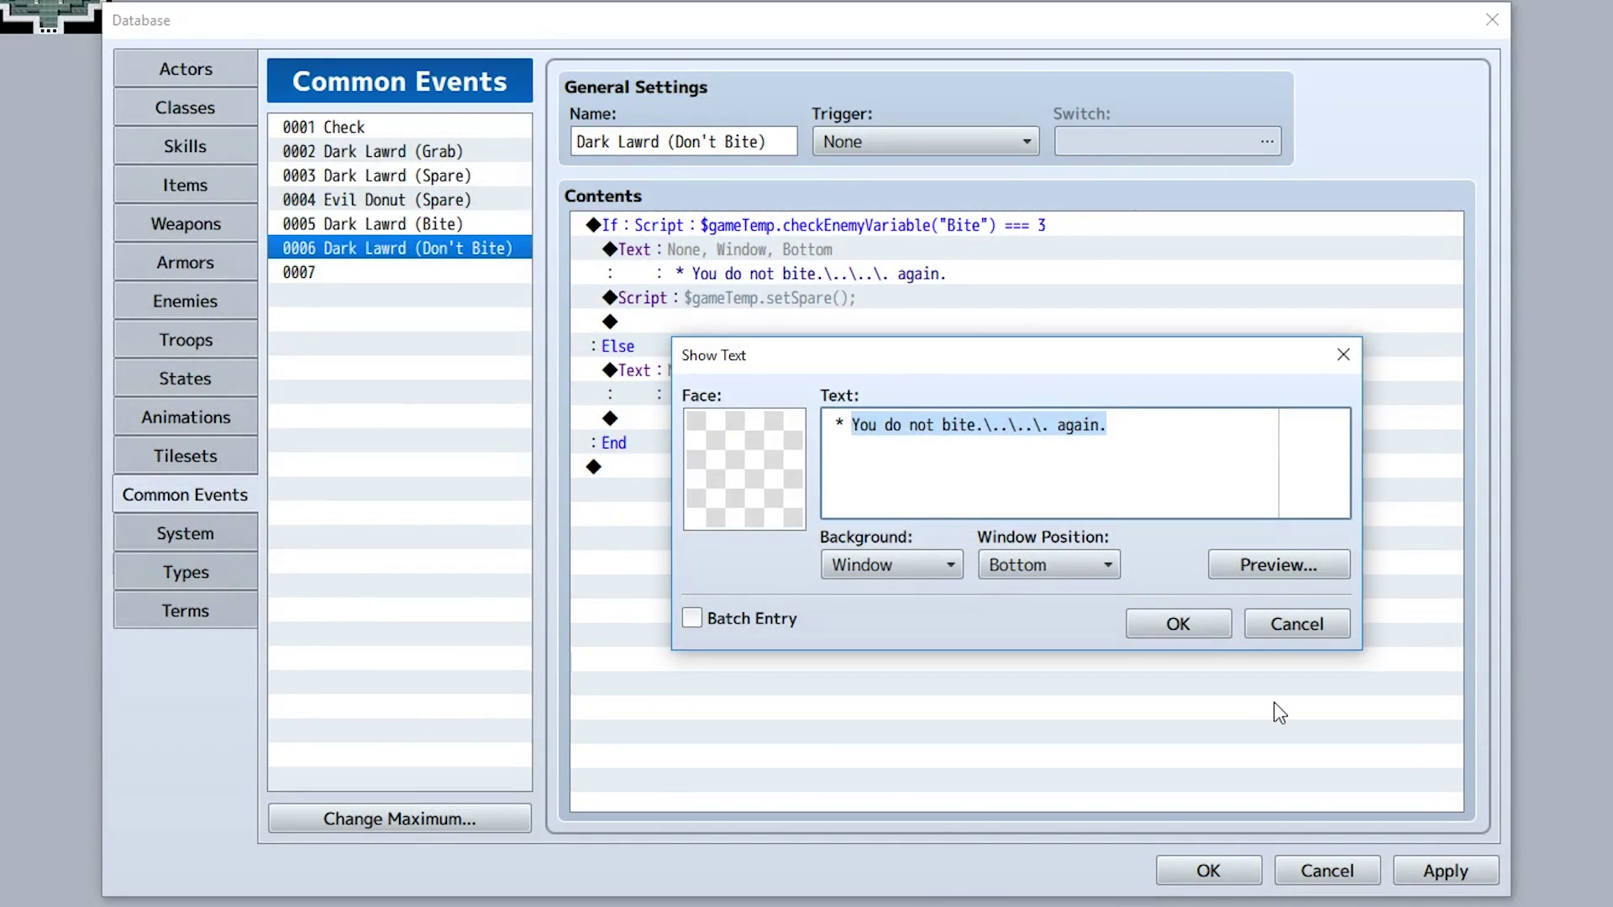
{"action": "type", "text": "you have spared"}
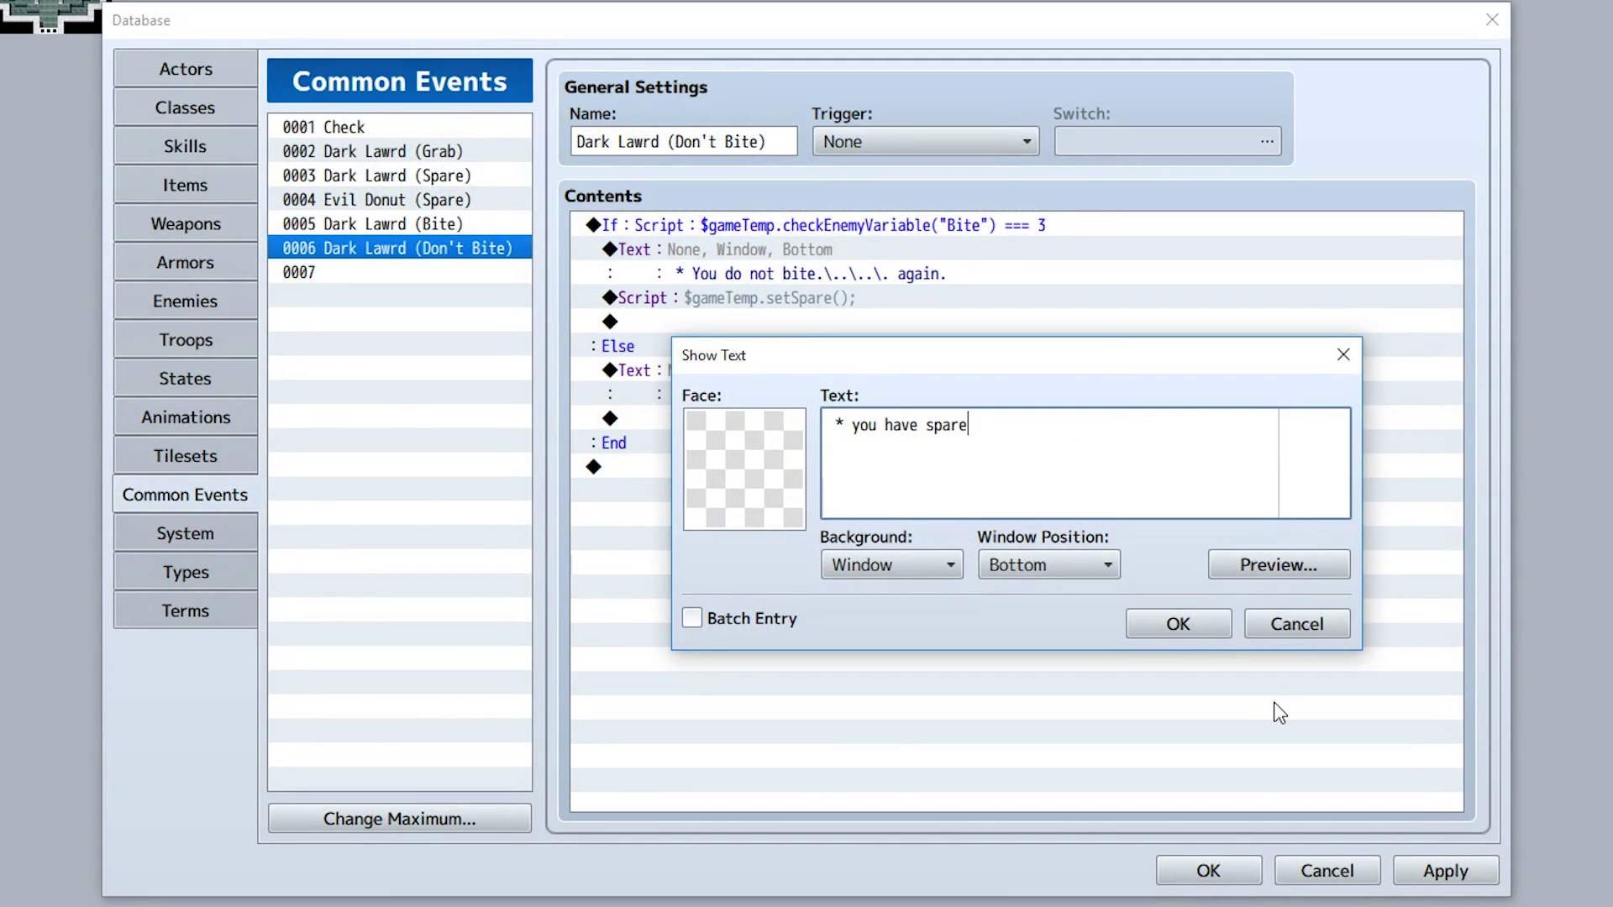
{"action": "left_click", "coordinate": [1210, 635]}
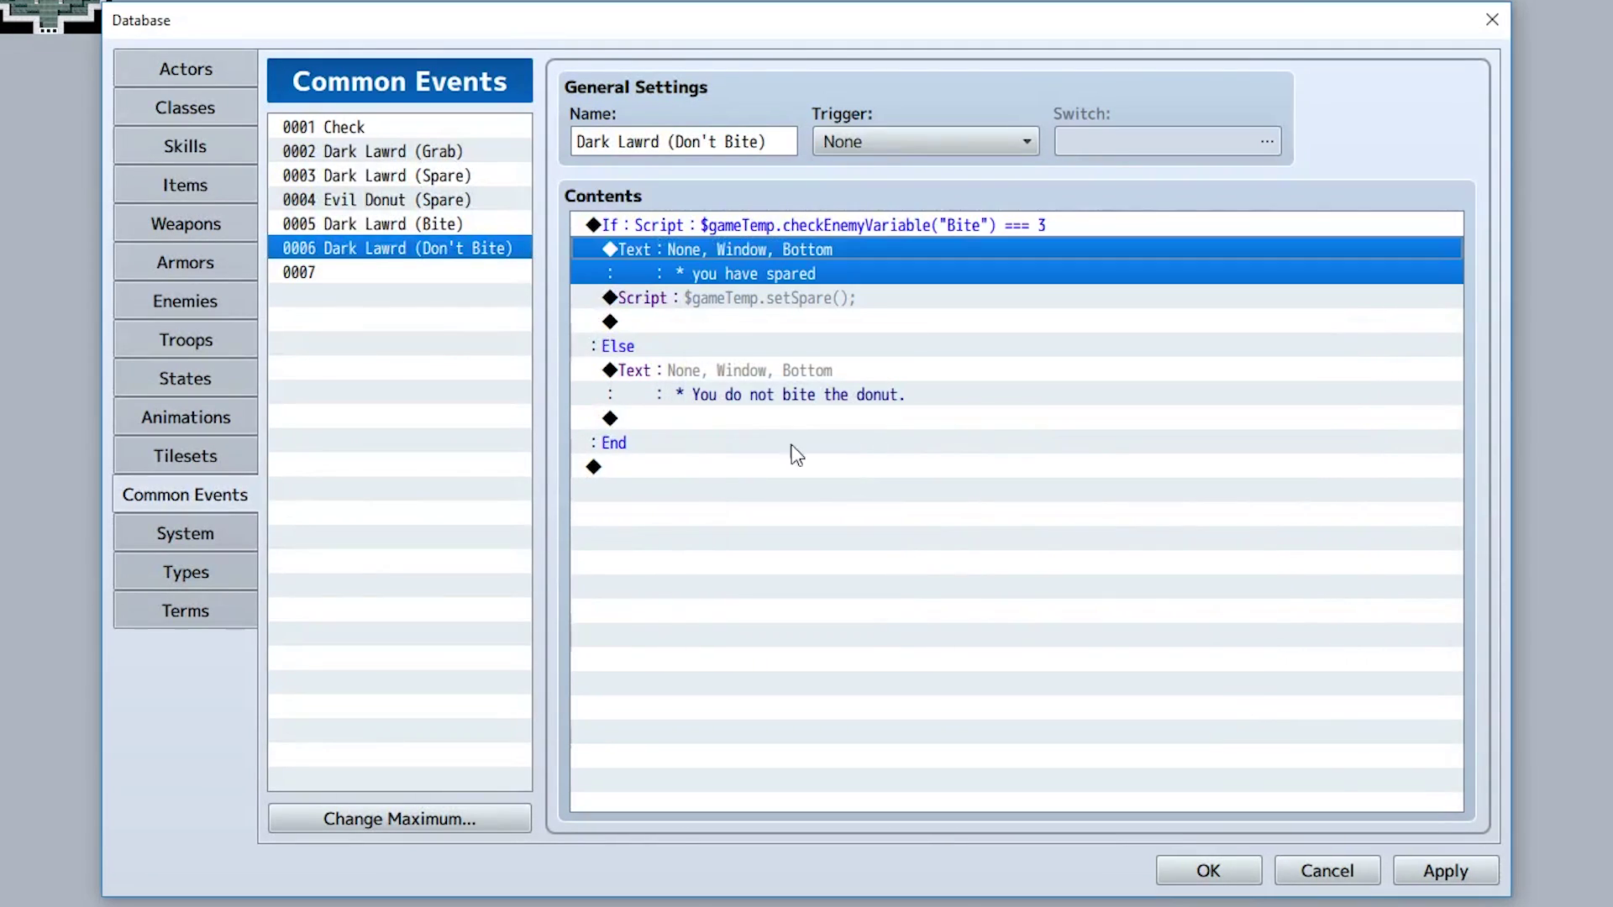
Change the message in the Don't Bite event's Else branch to "* you have not spared"
{"action": "double_click", "coordinate": [764, 375]}
{"action": "left_click_drag", "start_coordinate": [1088, 442], "coordinate": [849, 427]}
{"action": "type", "text": "you have no"}
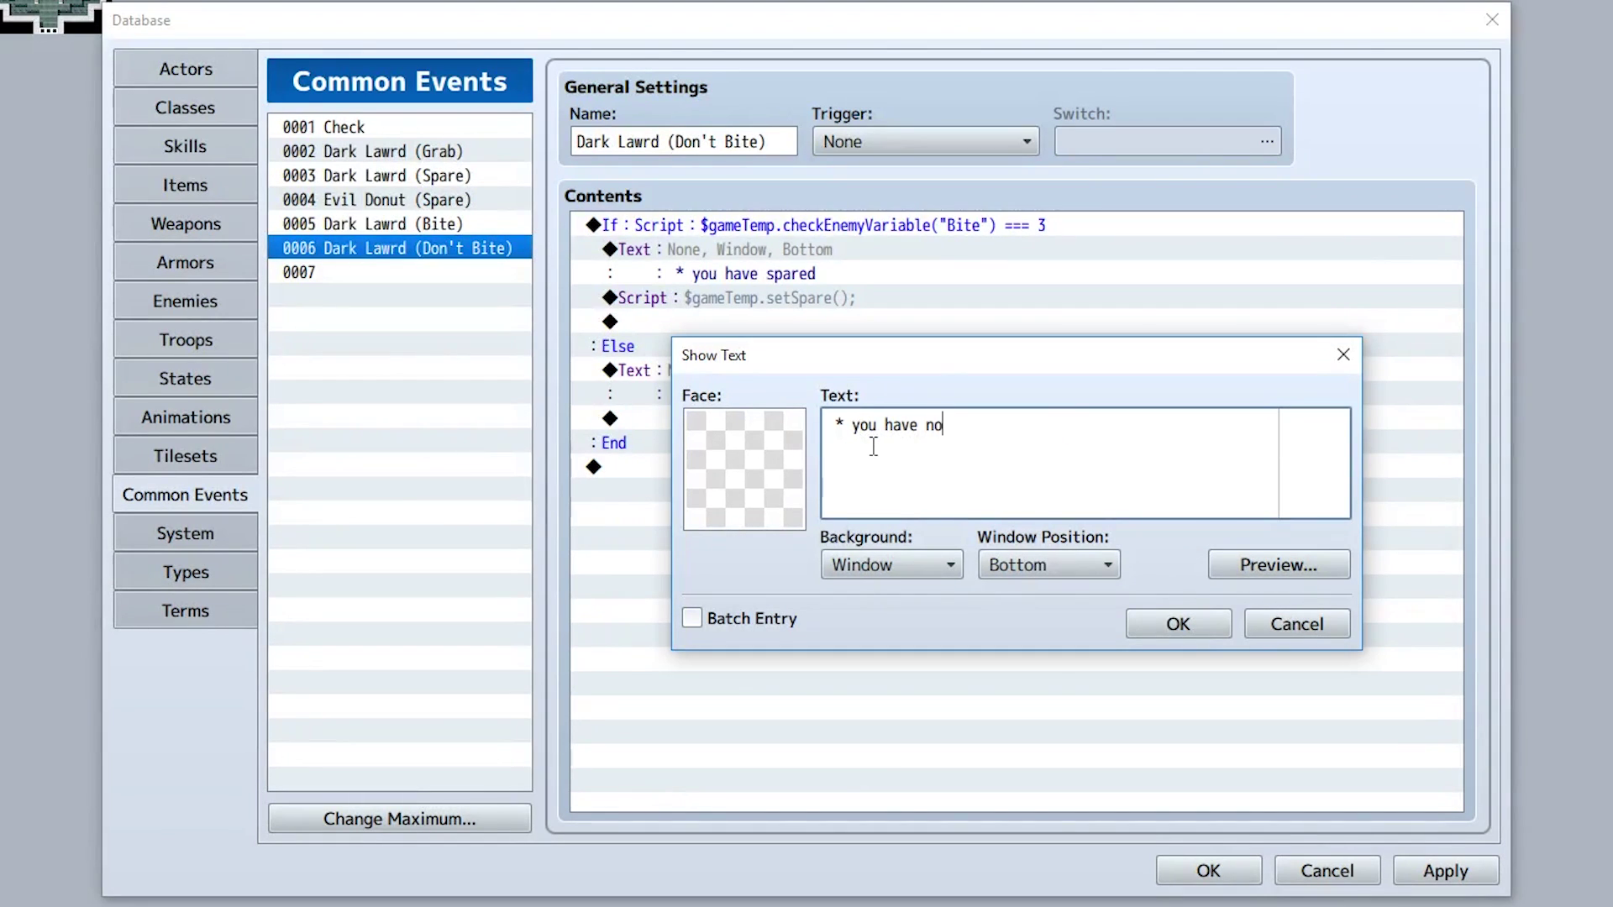
{"action": "type", "text": "t spared"}
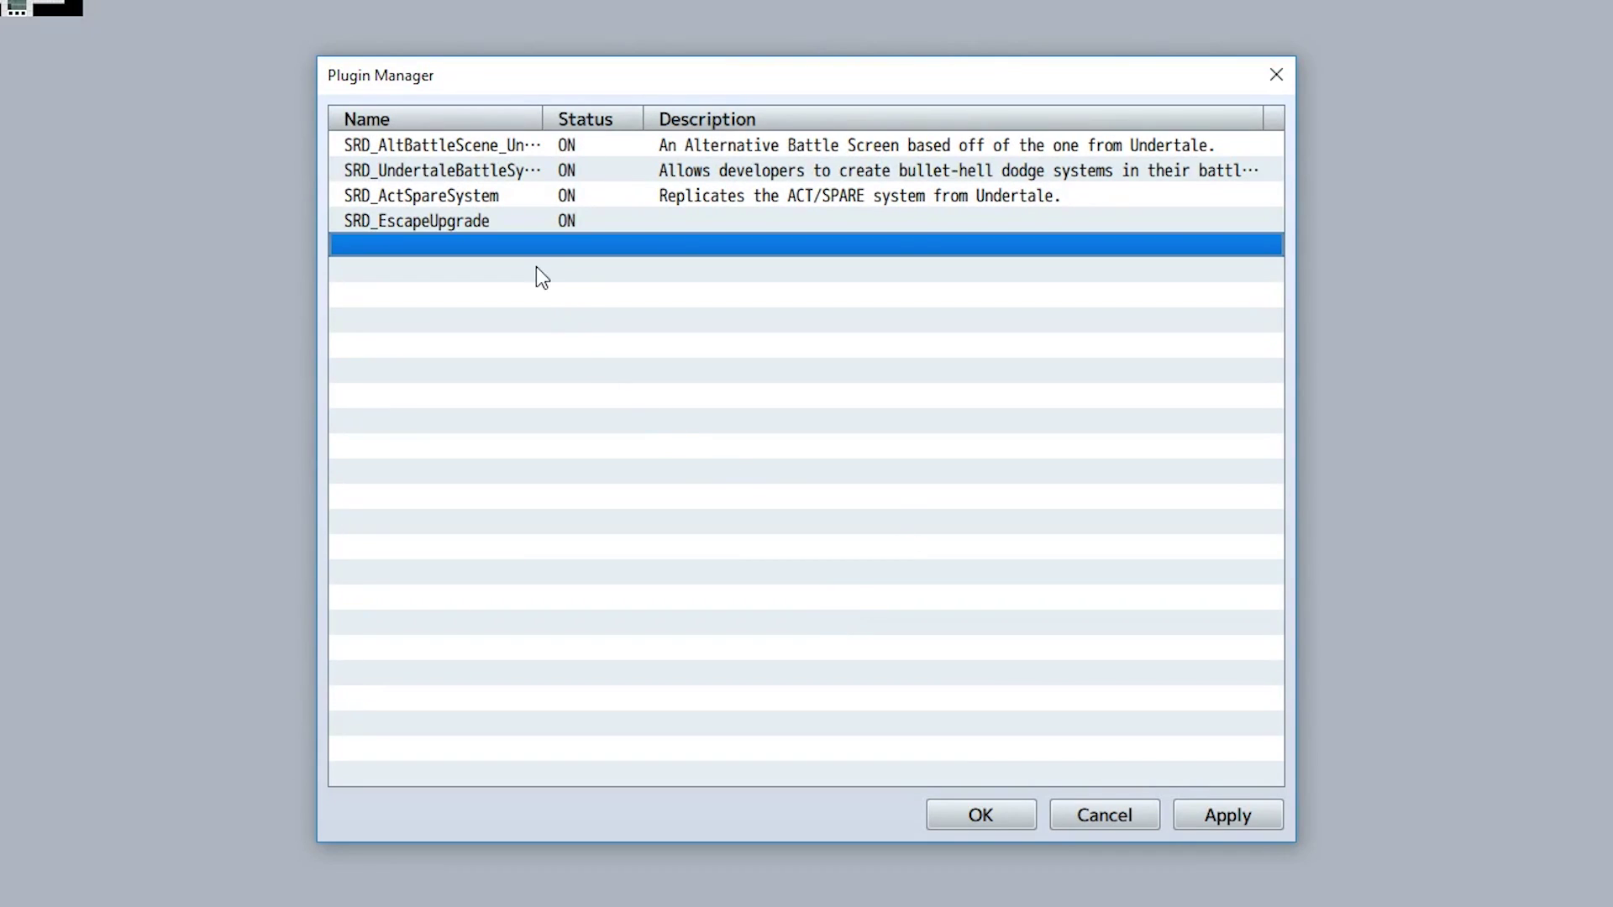
Set the Escape Formula parameter of the SRD_EscapeUpgrade plugin to 0.5
{"action": "double_click", "coordinate": [426, 225]}
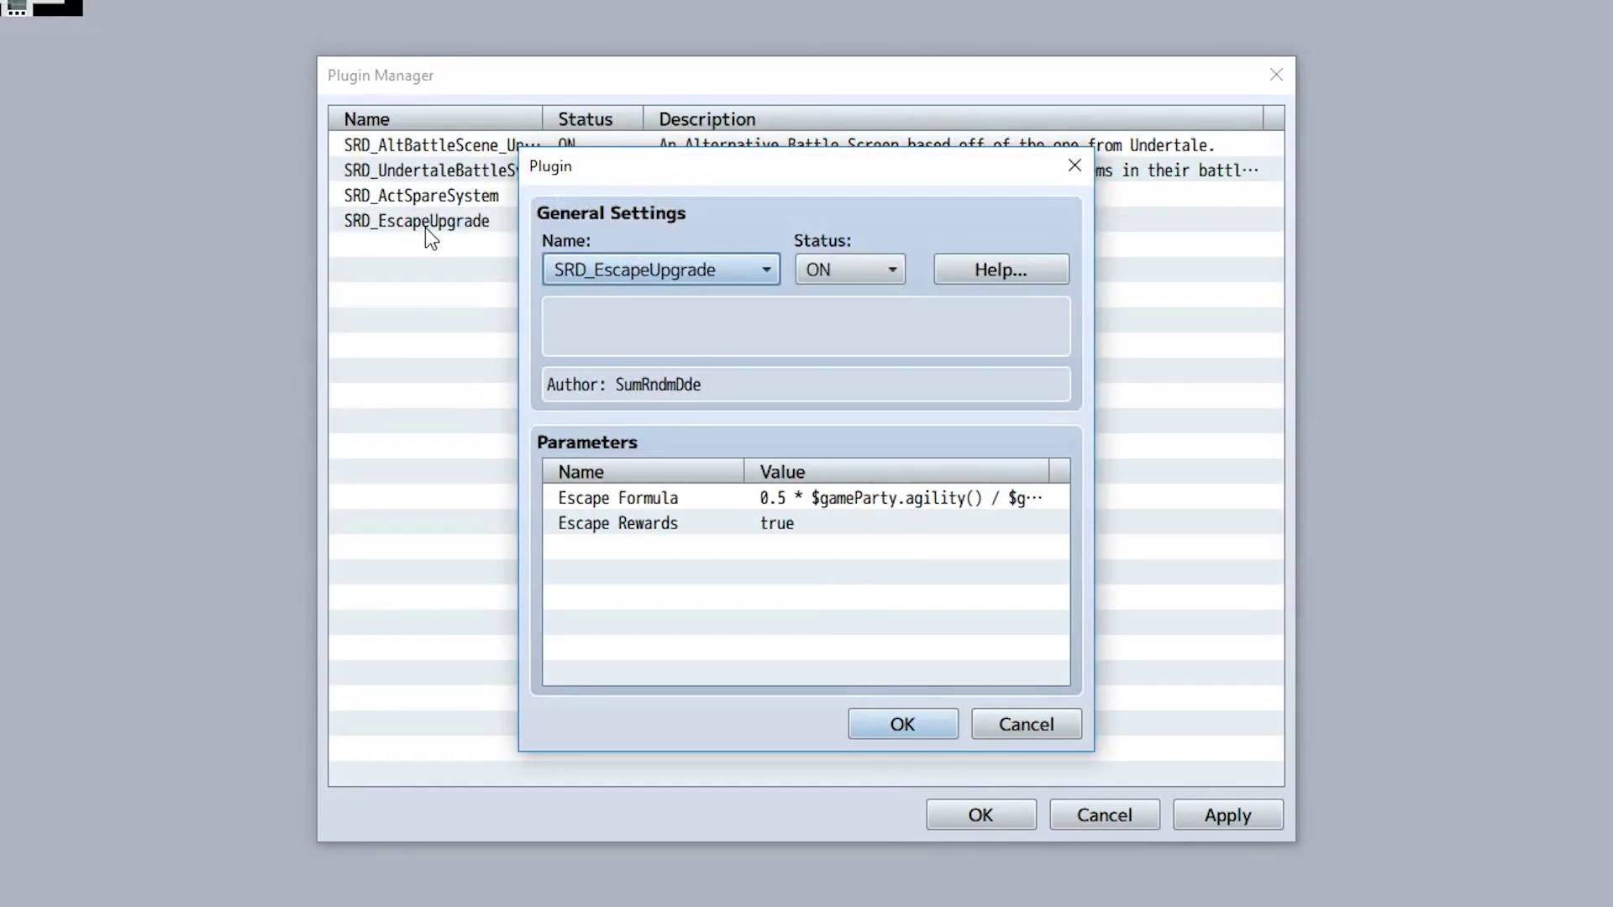
{"action": "double_click", "coordinate": [865, 501]}
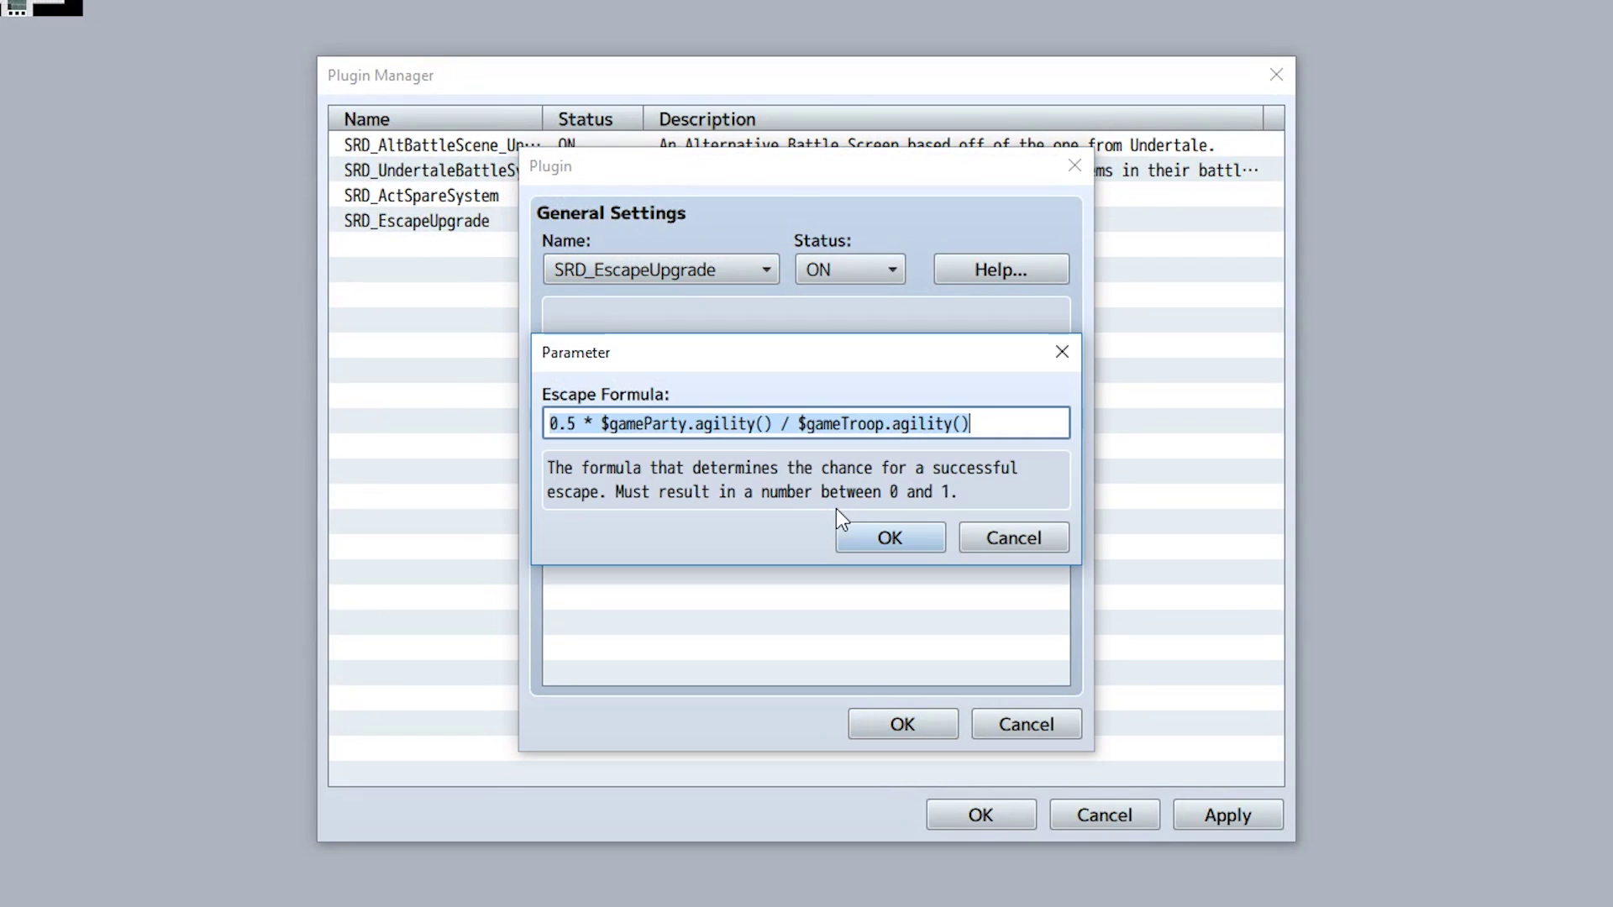
{"action": "left_click", "coordinate": [576, 424]}
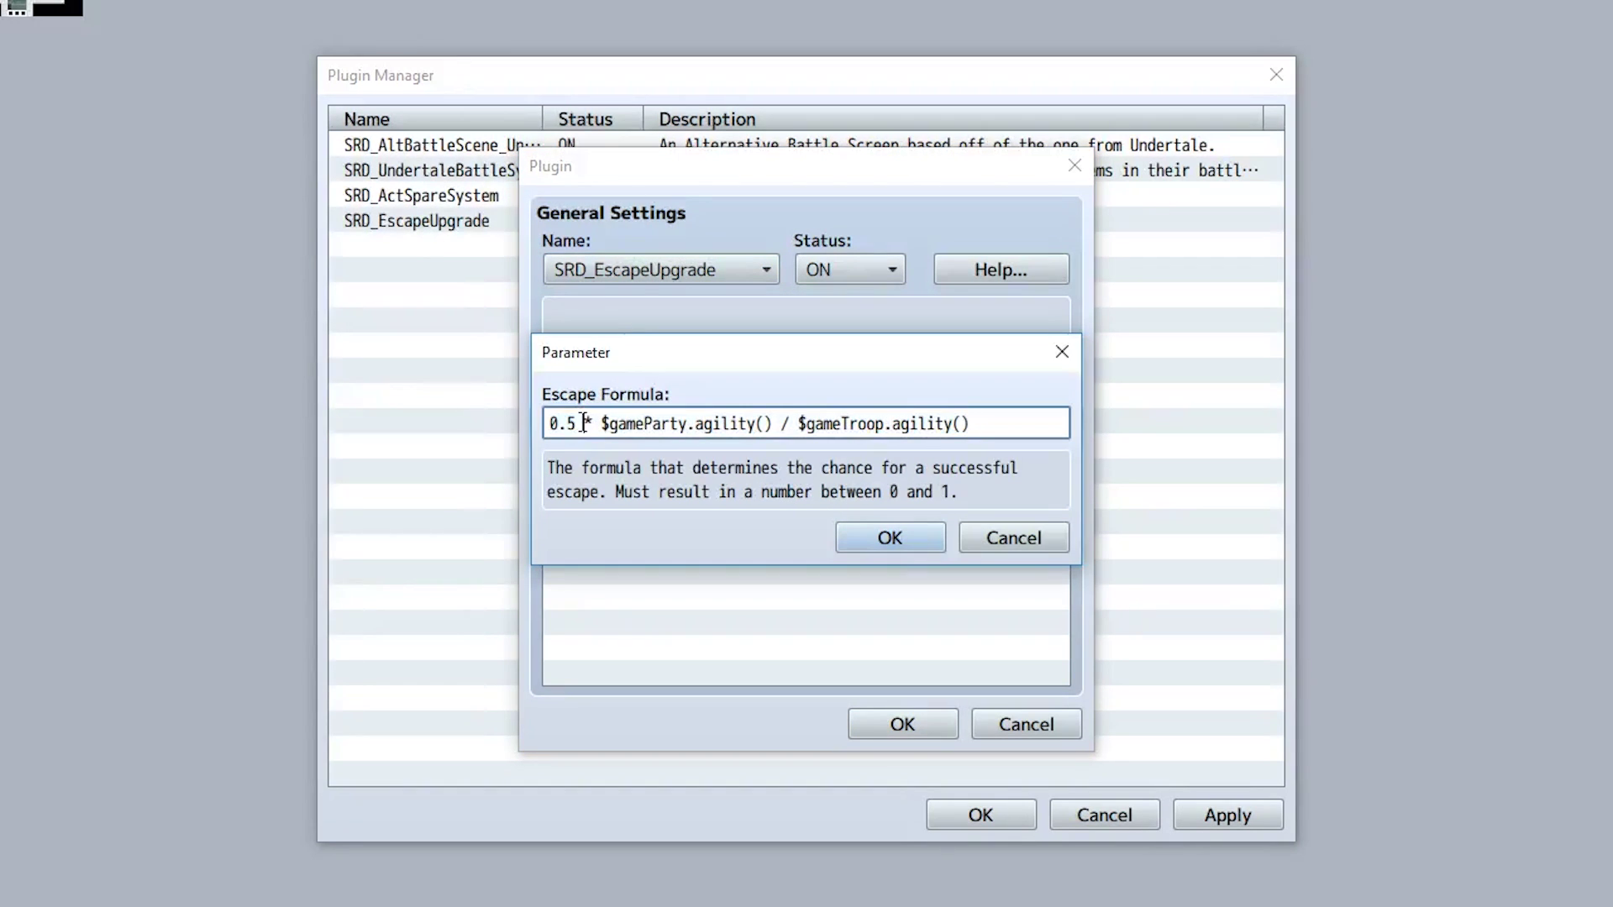
{"action": "left_click_drag", "start_coordinate": [577, 424], "coordinate": [1138, 446]}
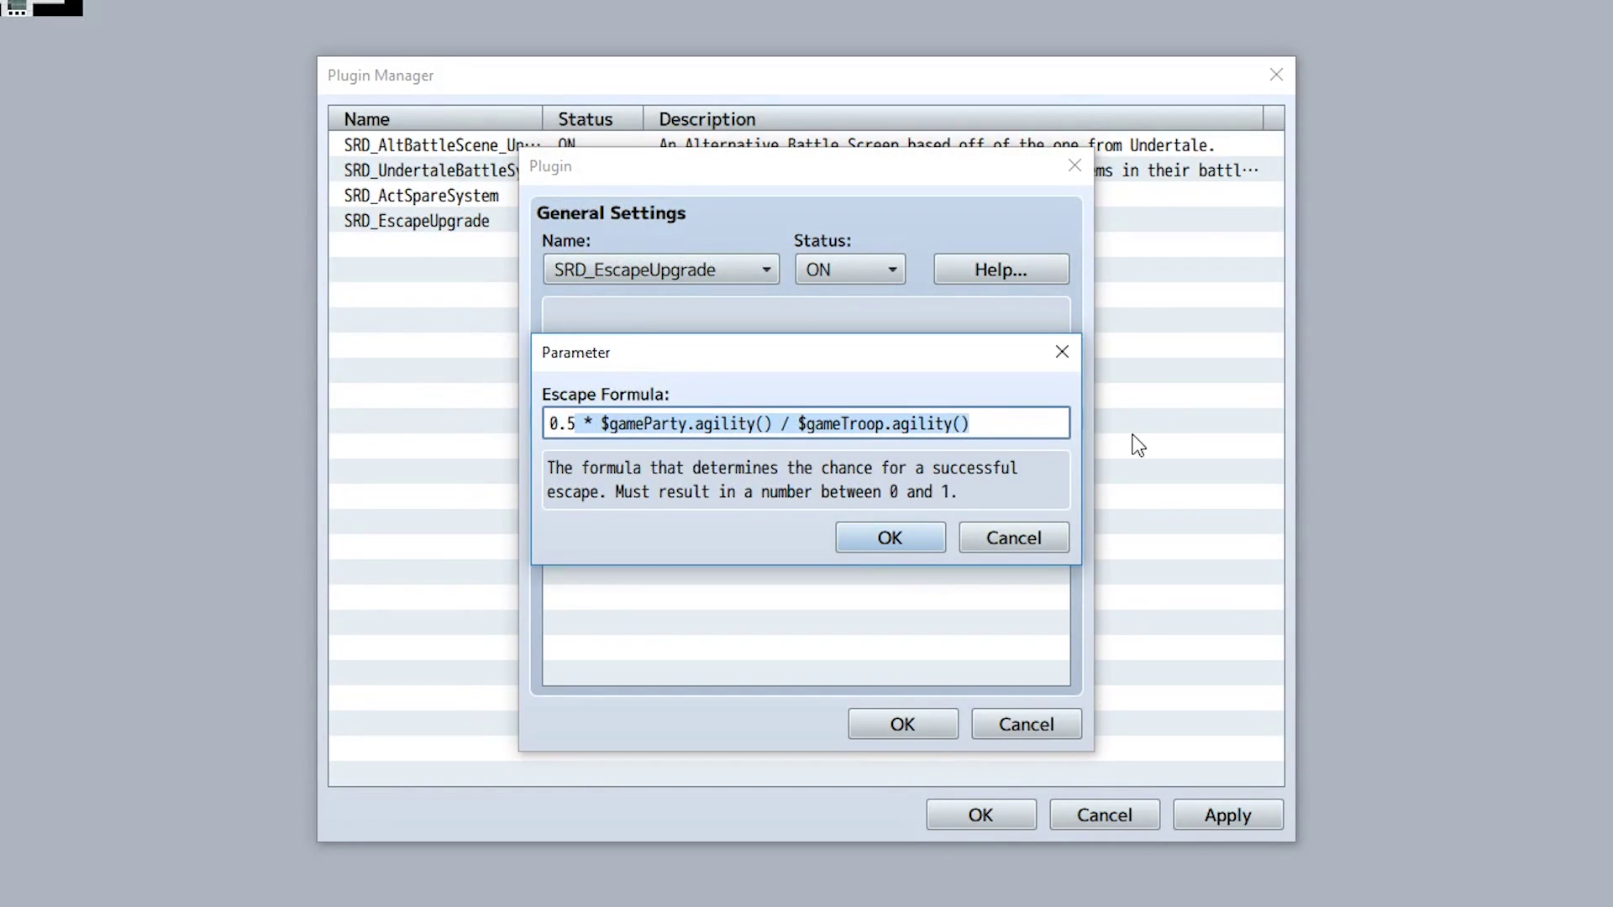
{"action": "key", "text": "BackSpace"}
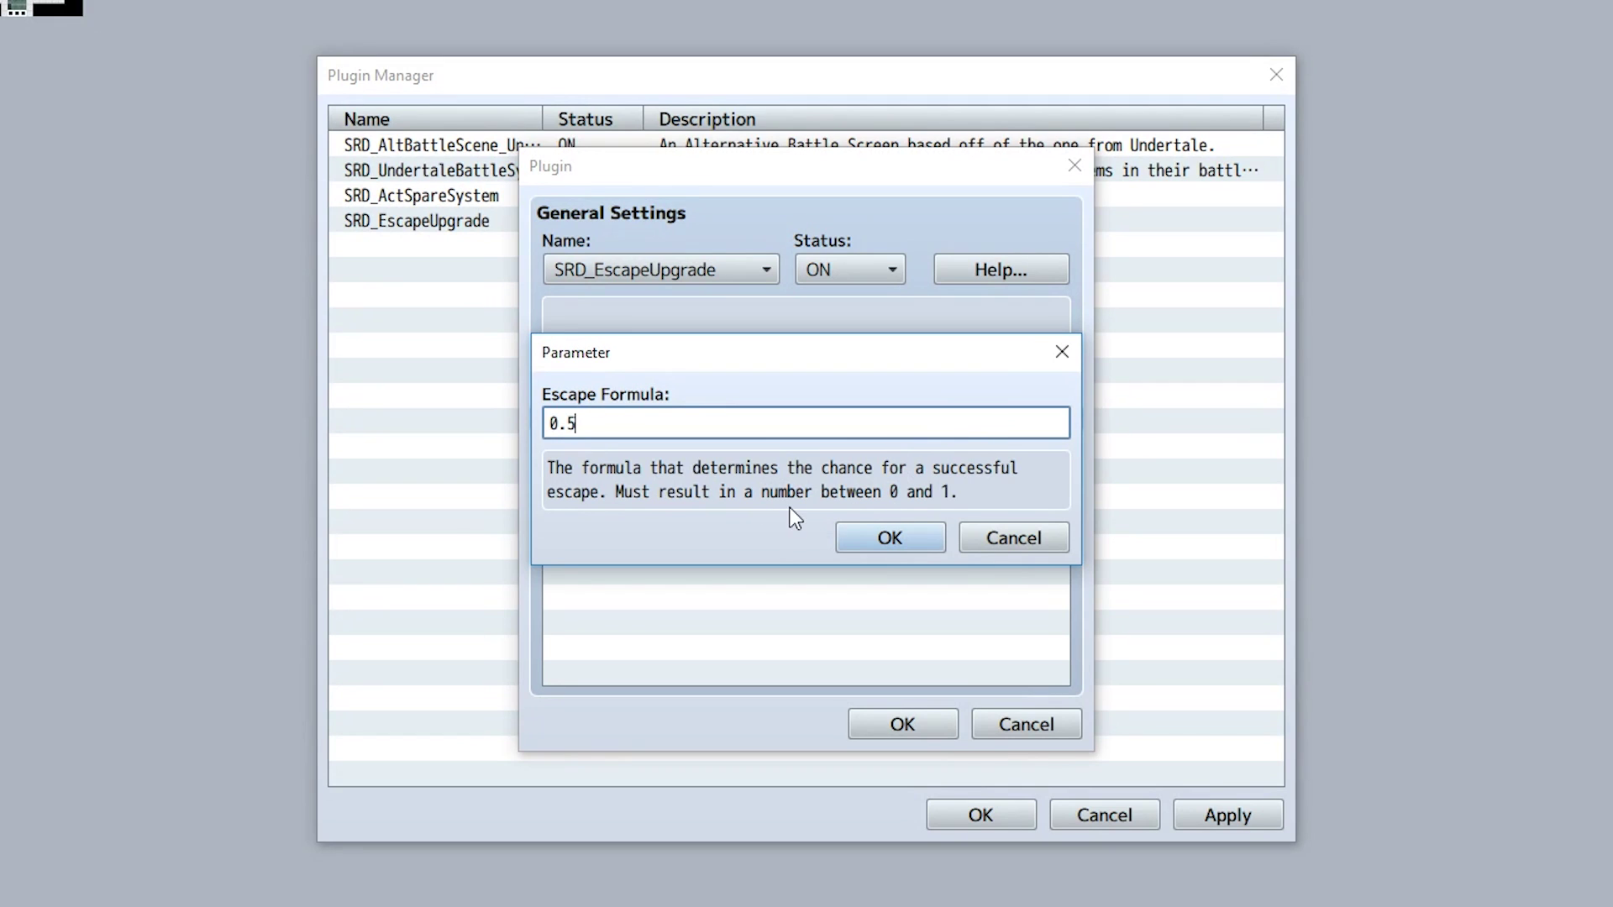
{"action": "left_click", "coordinate": [845, 529]}
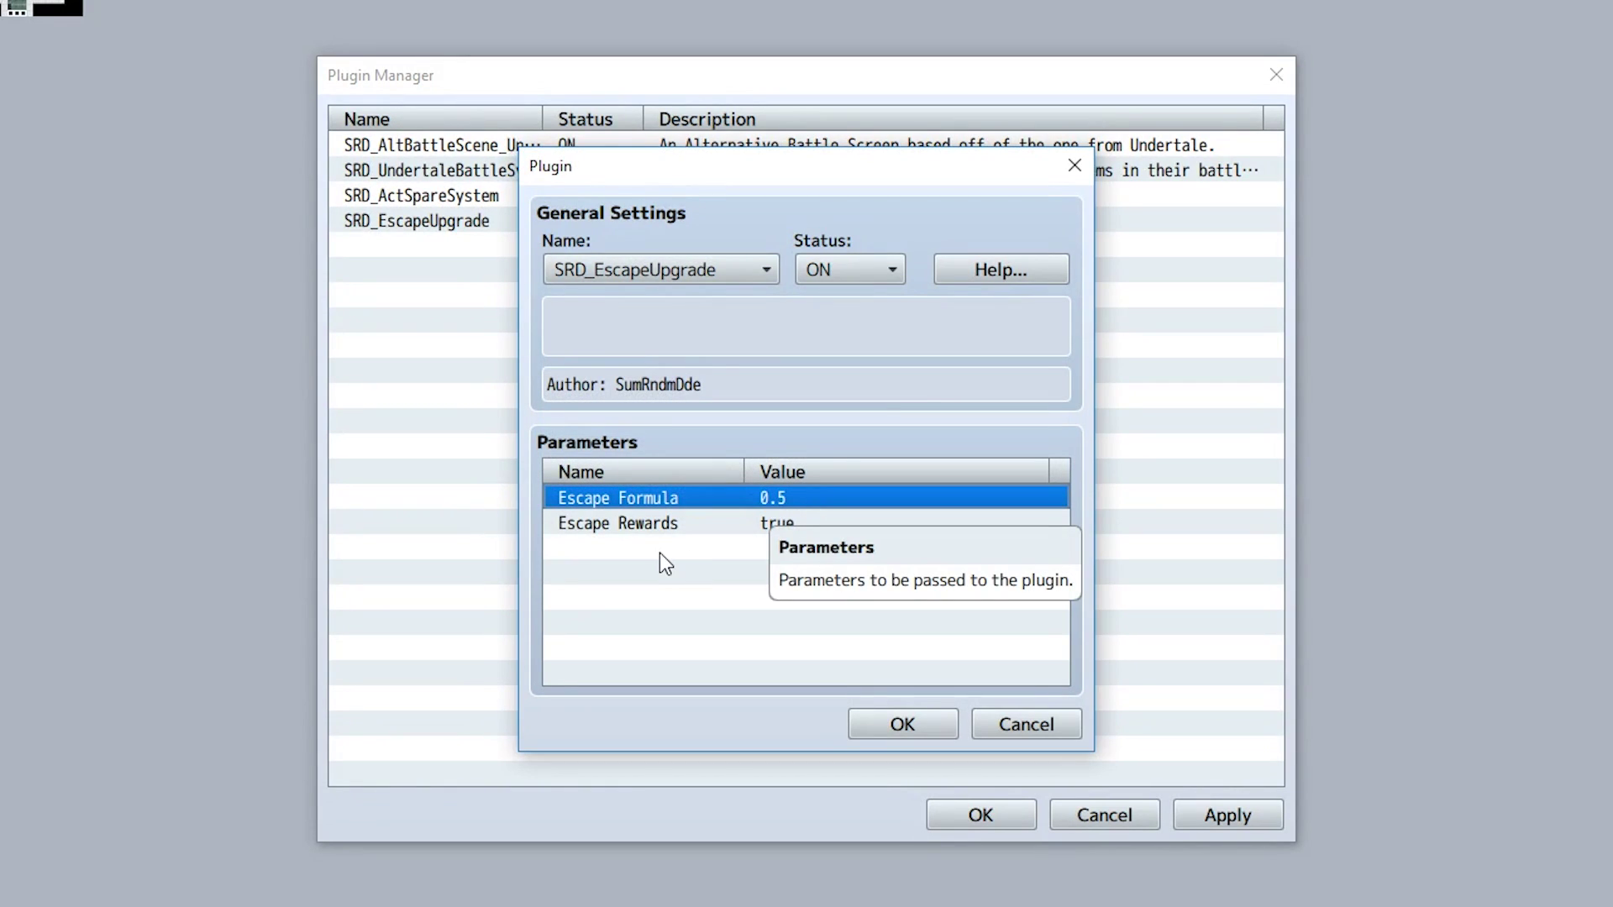
Review the Escape Rewards parameter, keep it at true, and apply the SRD_EscapeUpgrade plugin settings
{"action": "double_click", "coordinate": [714, 519]}
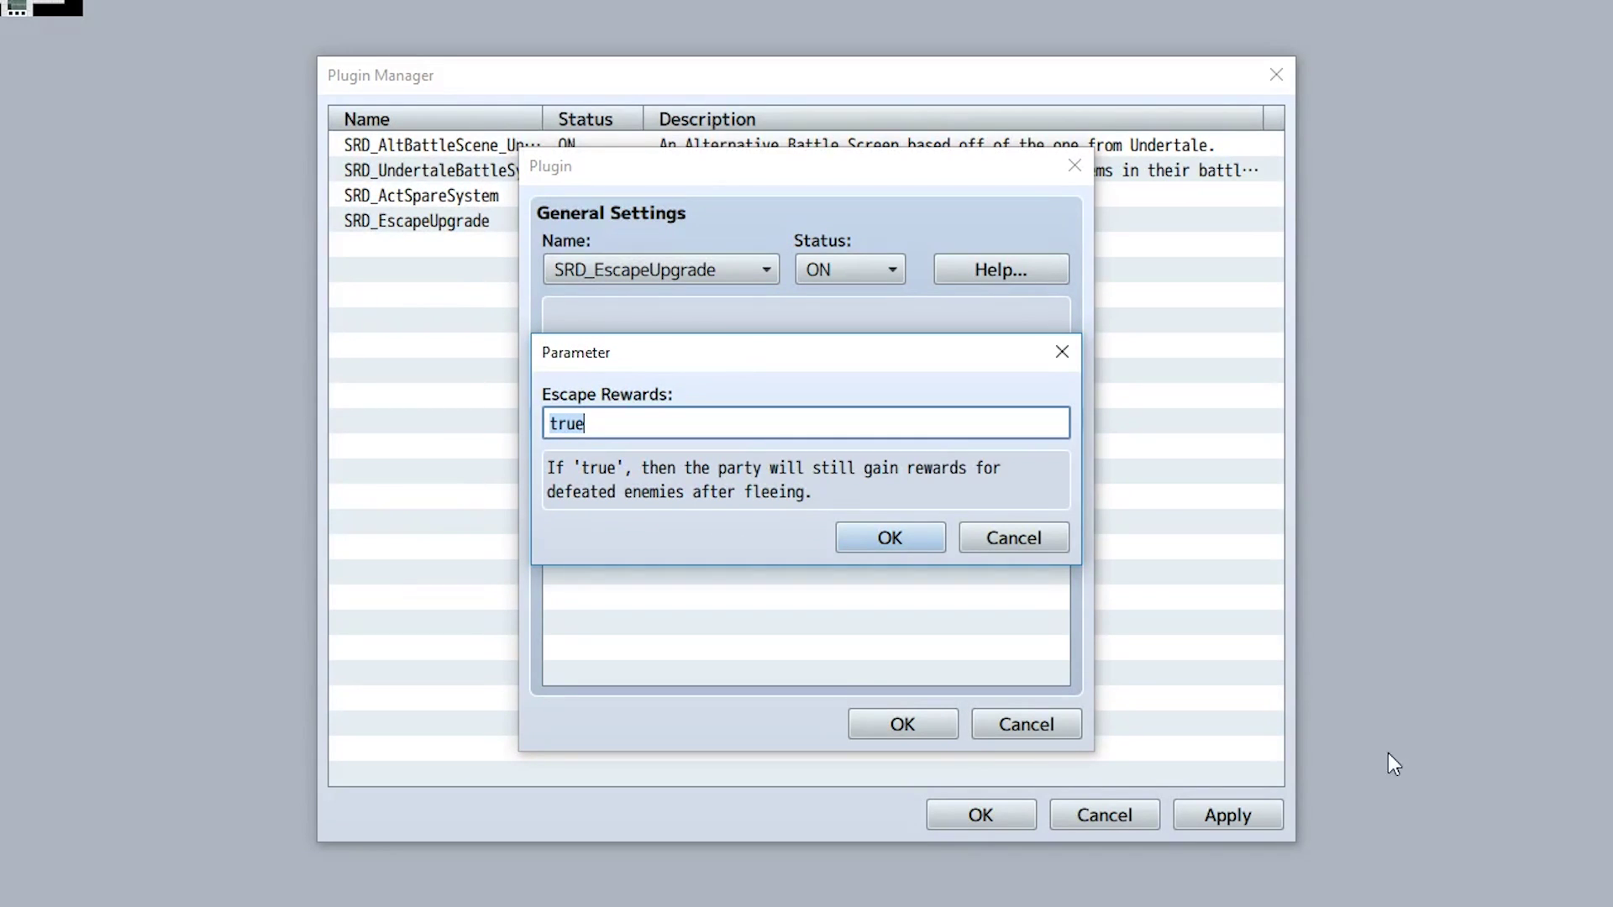
{"action": "left_click", "coordinate": [865, 549]}
{"action": "left_click", "coordinate": [892, 718]}
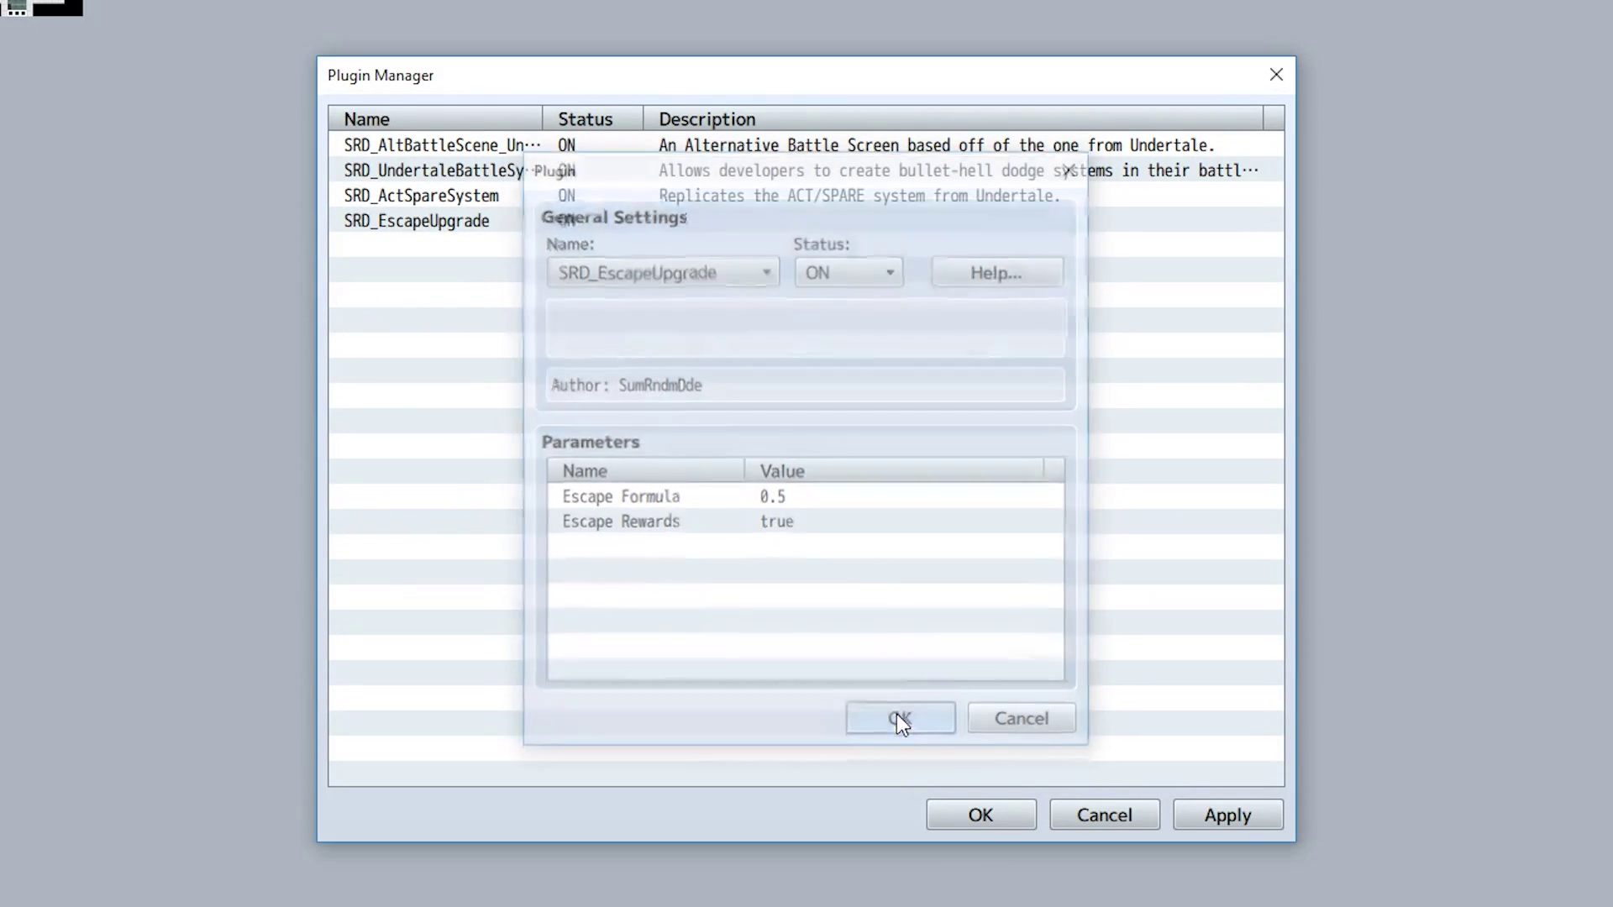
{"action": "left_click", "coordinate": [1222, 819]}
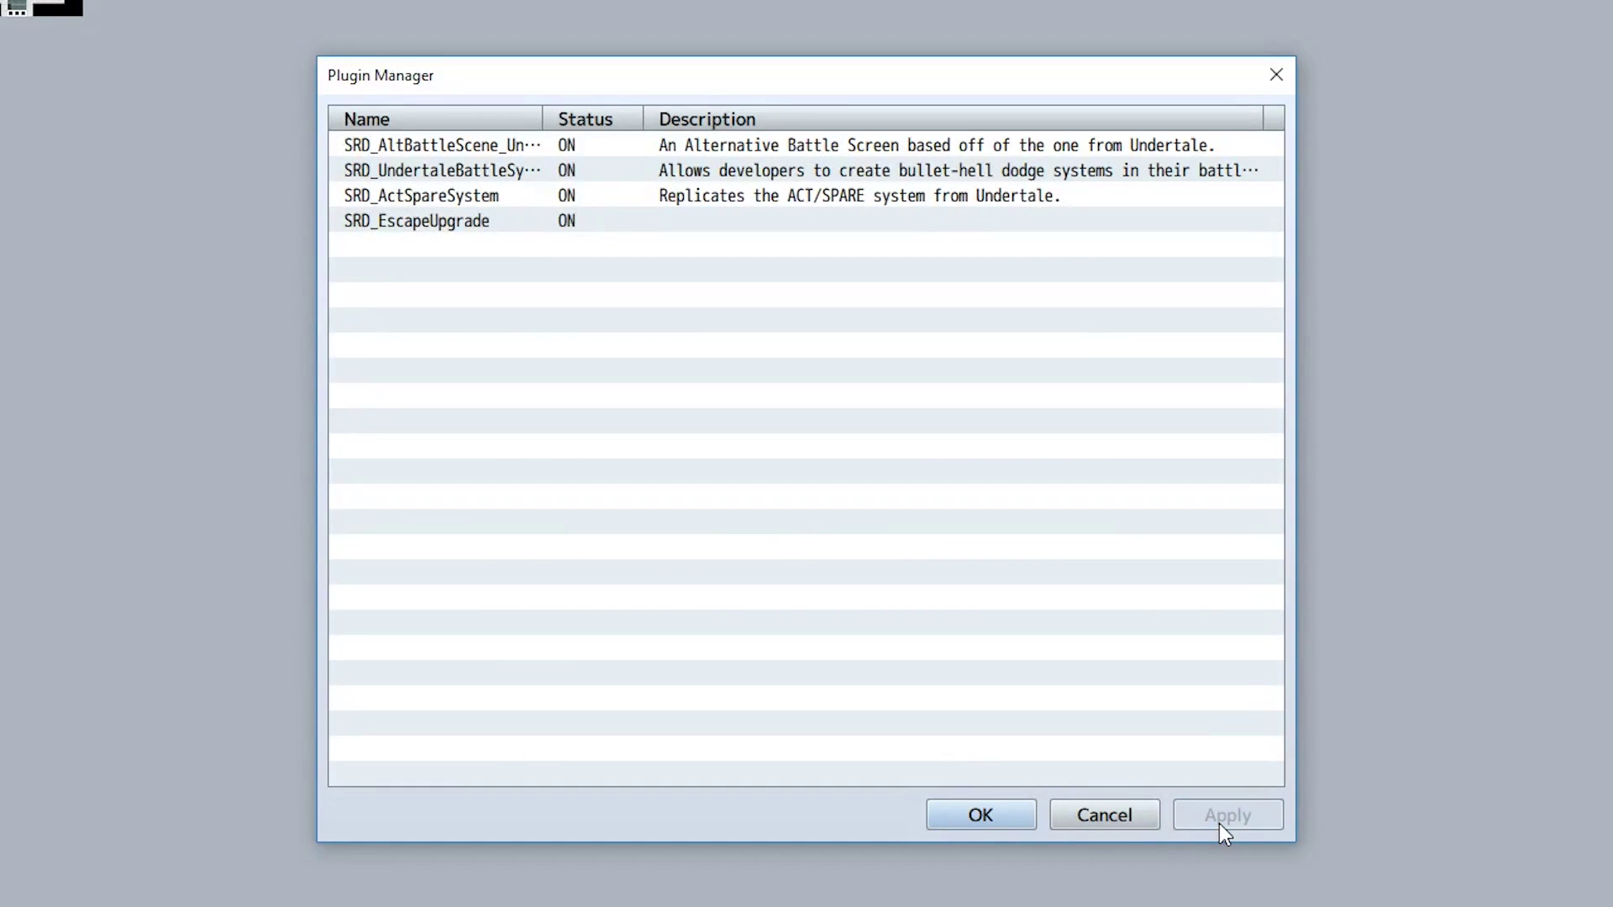